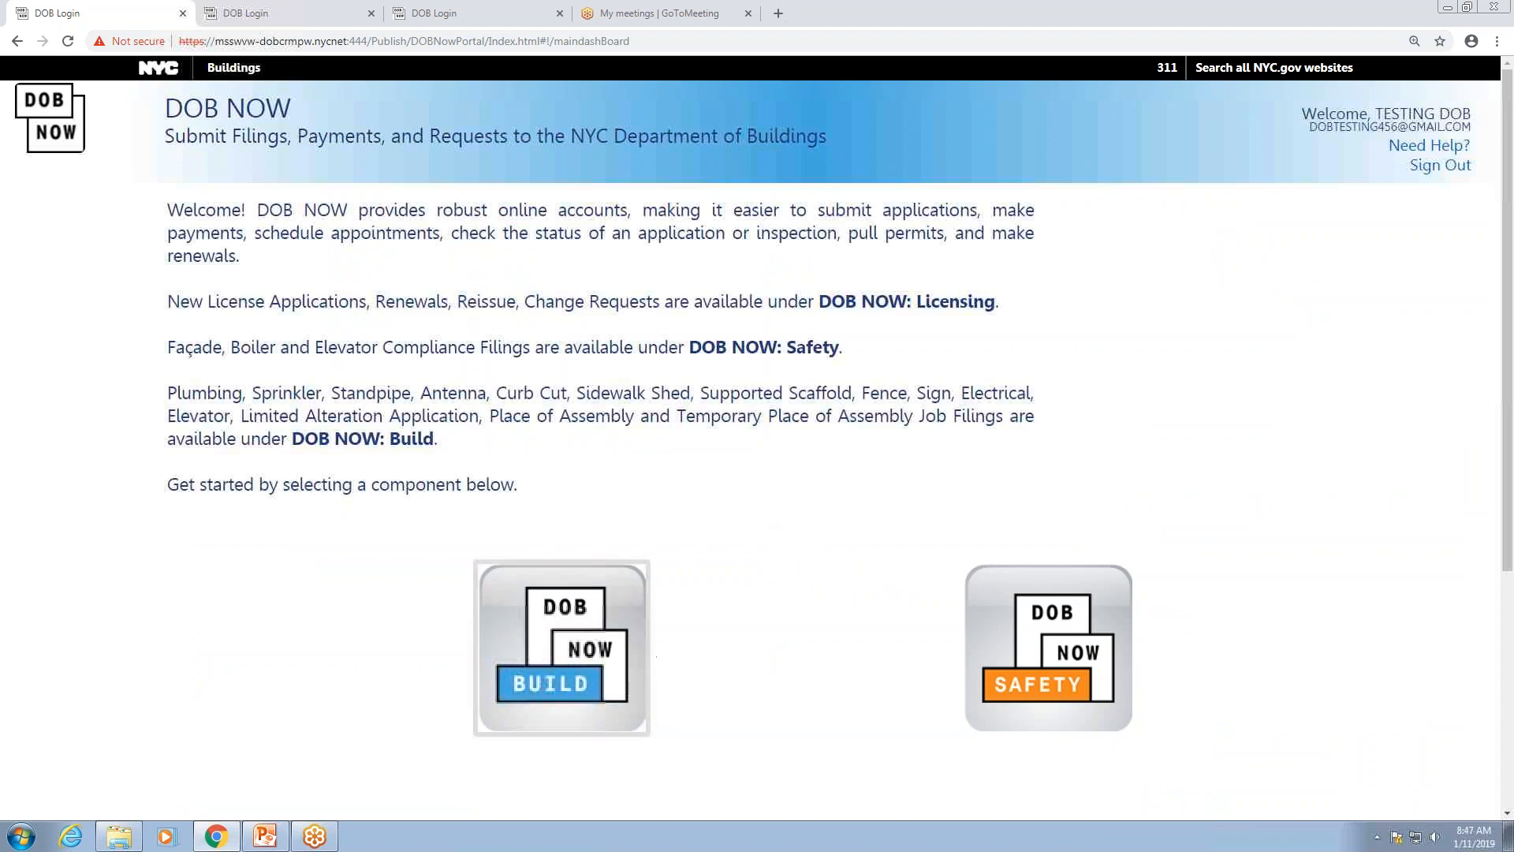
# Step: Start a new Place of Assembly job filing from the DOB NOW BUILD component
pyautogui.click(582, 690)
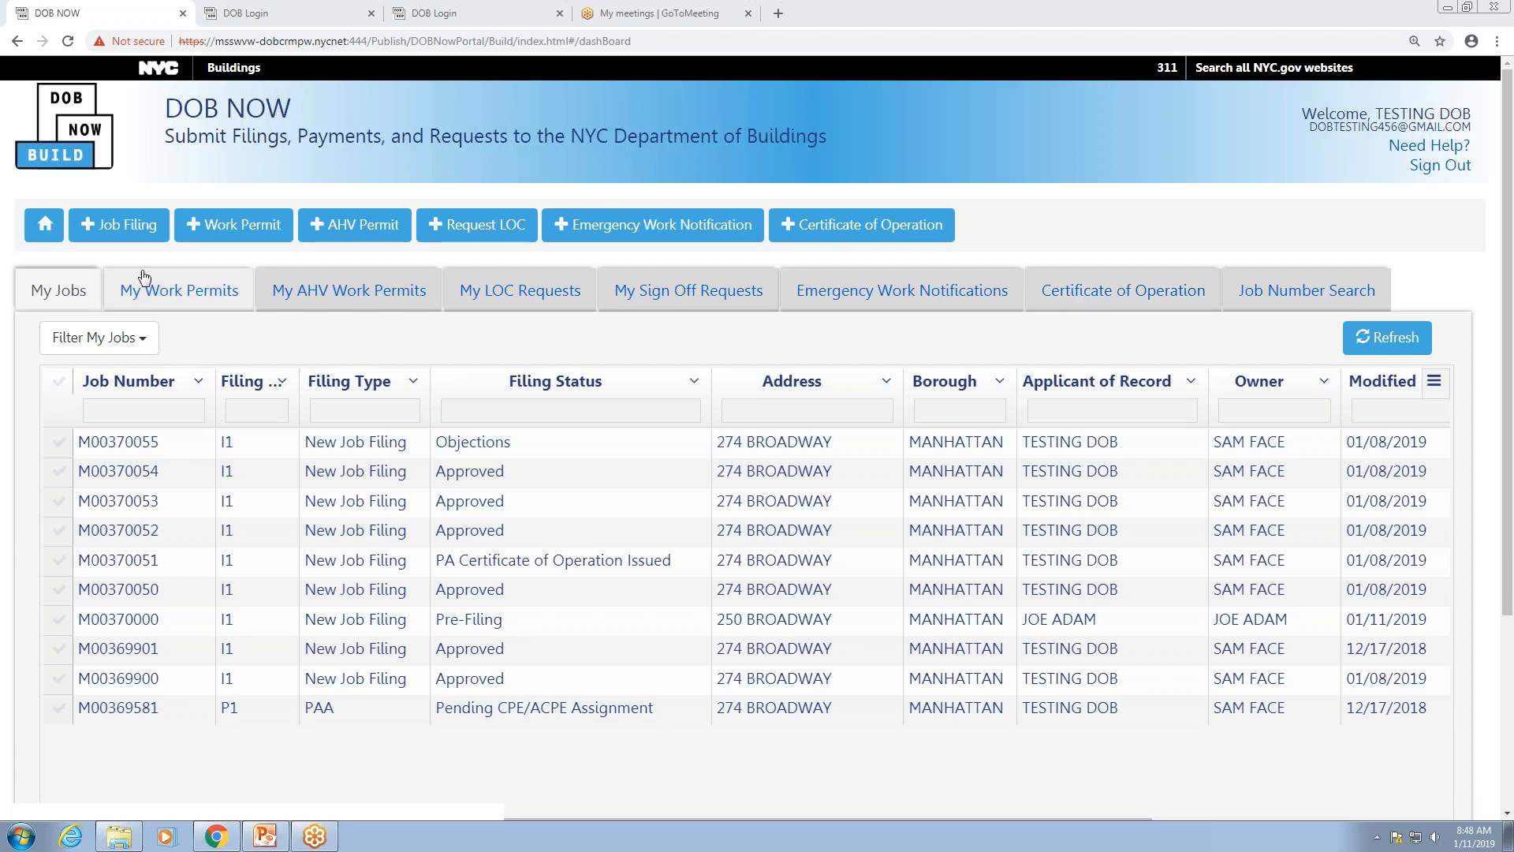
pyautogui.click(132, 229)
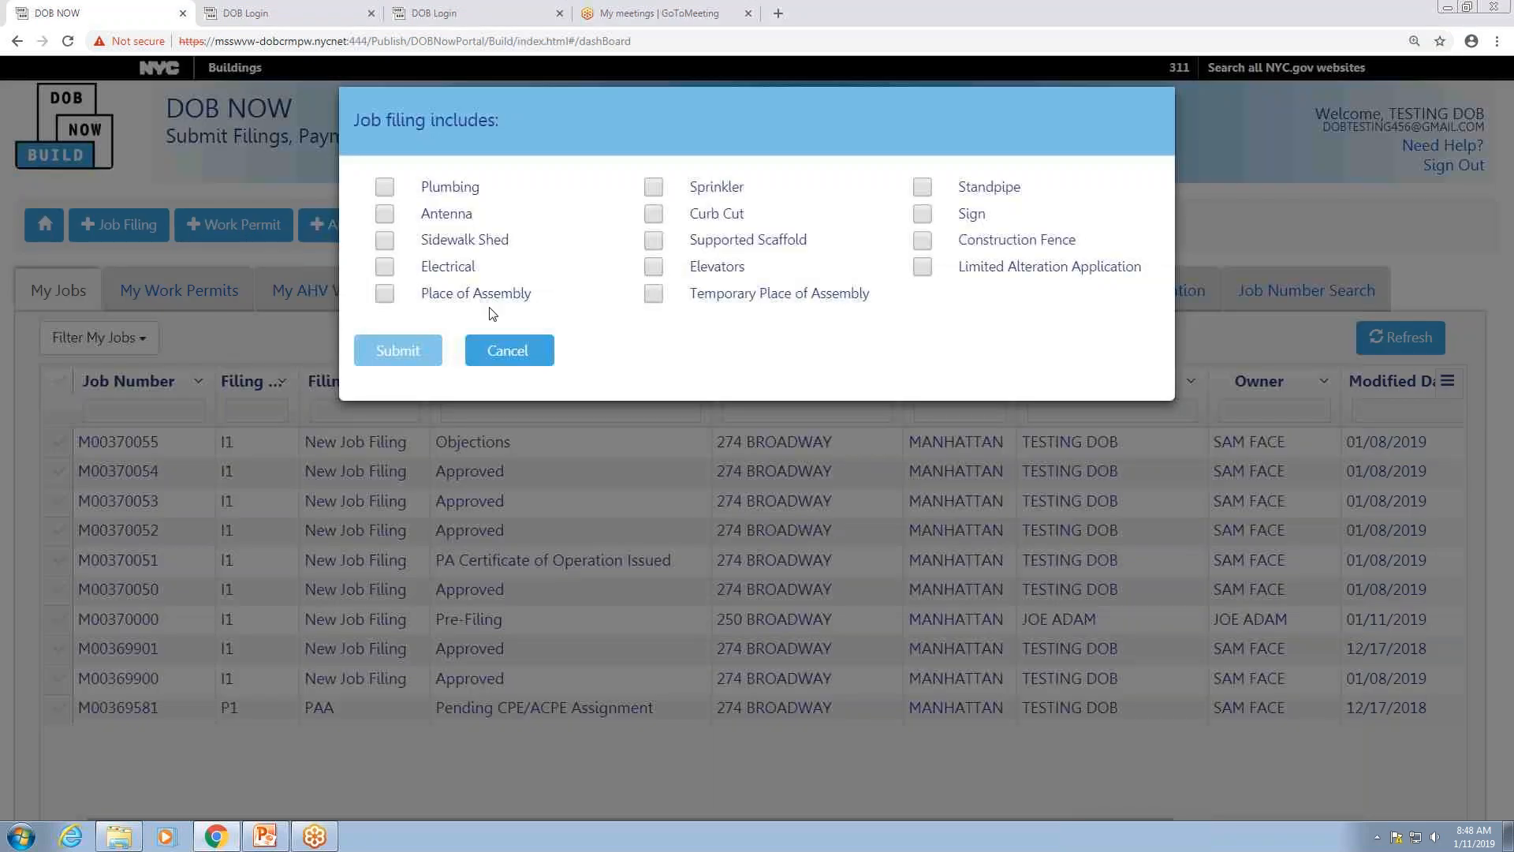
pyautogui.click(386, 298)
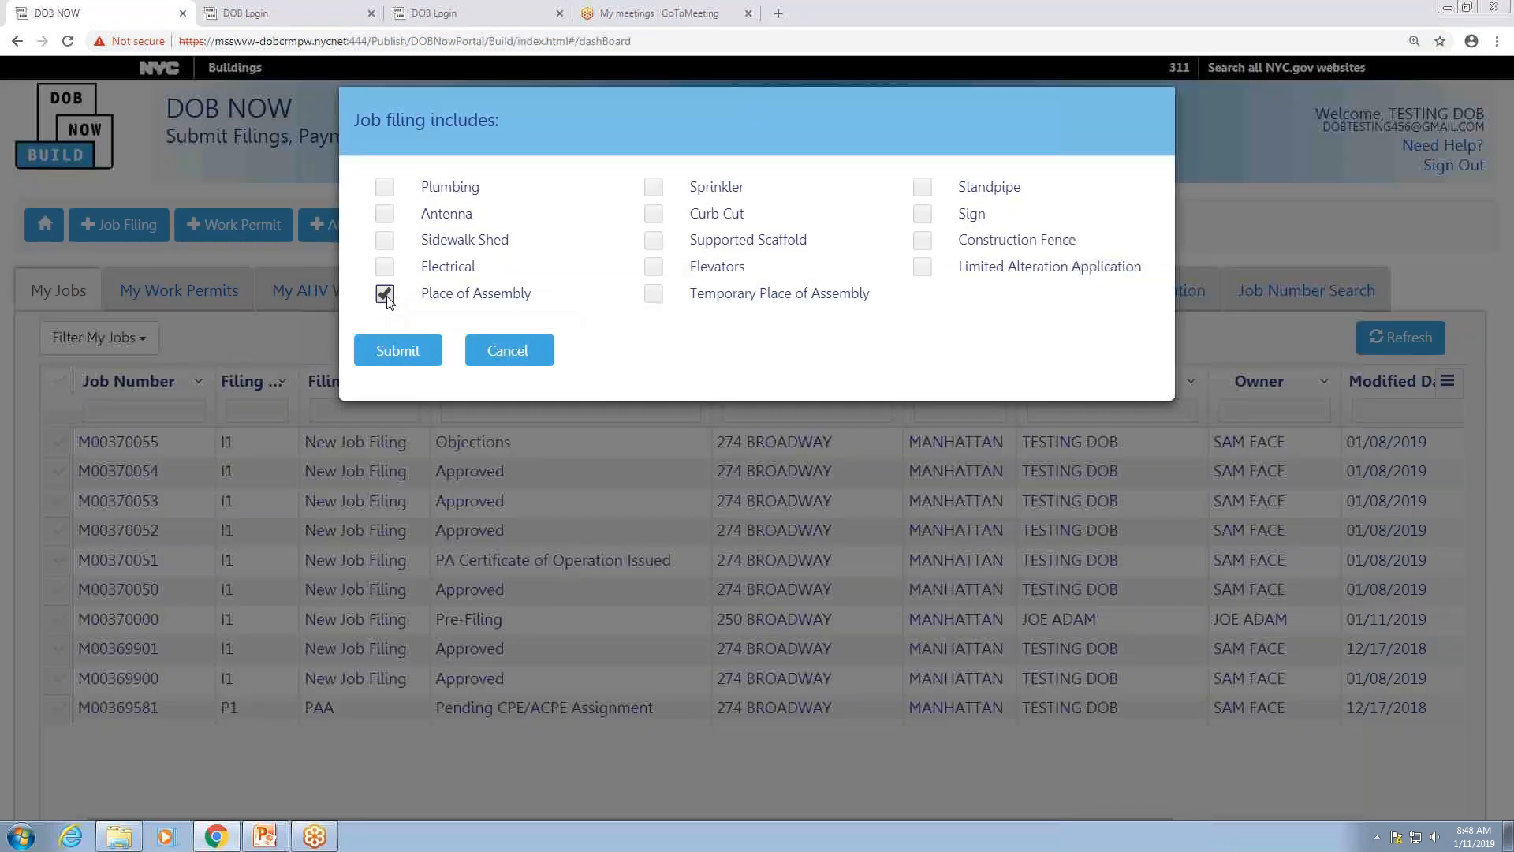
pyautogui.click(409, 352)
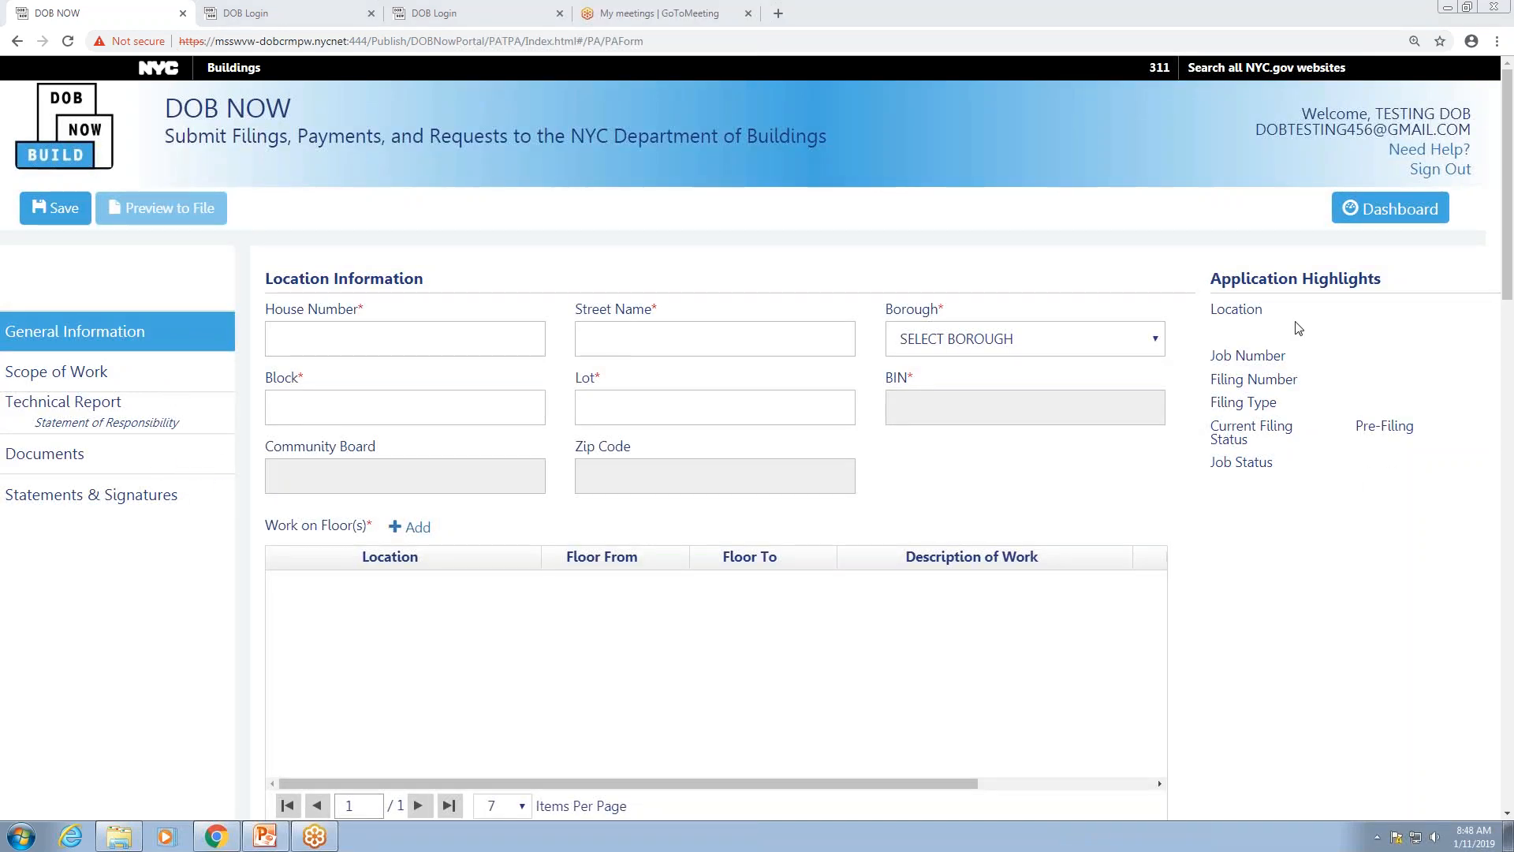
pyautogui.click(321, 333)
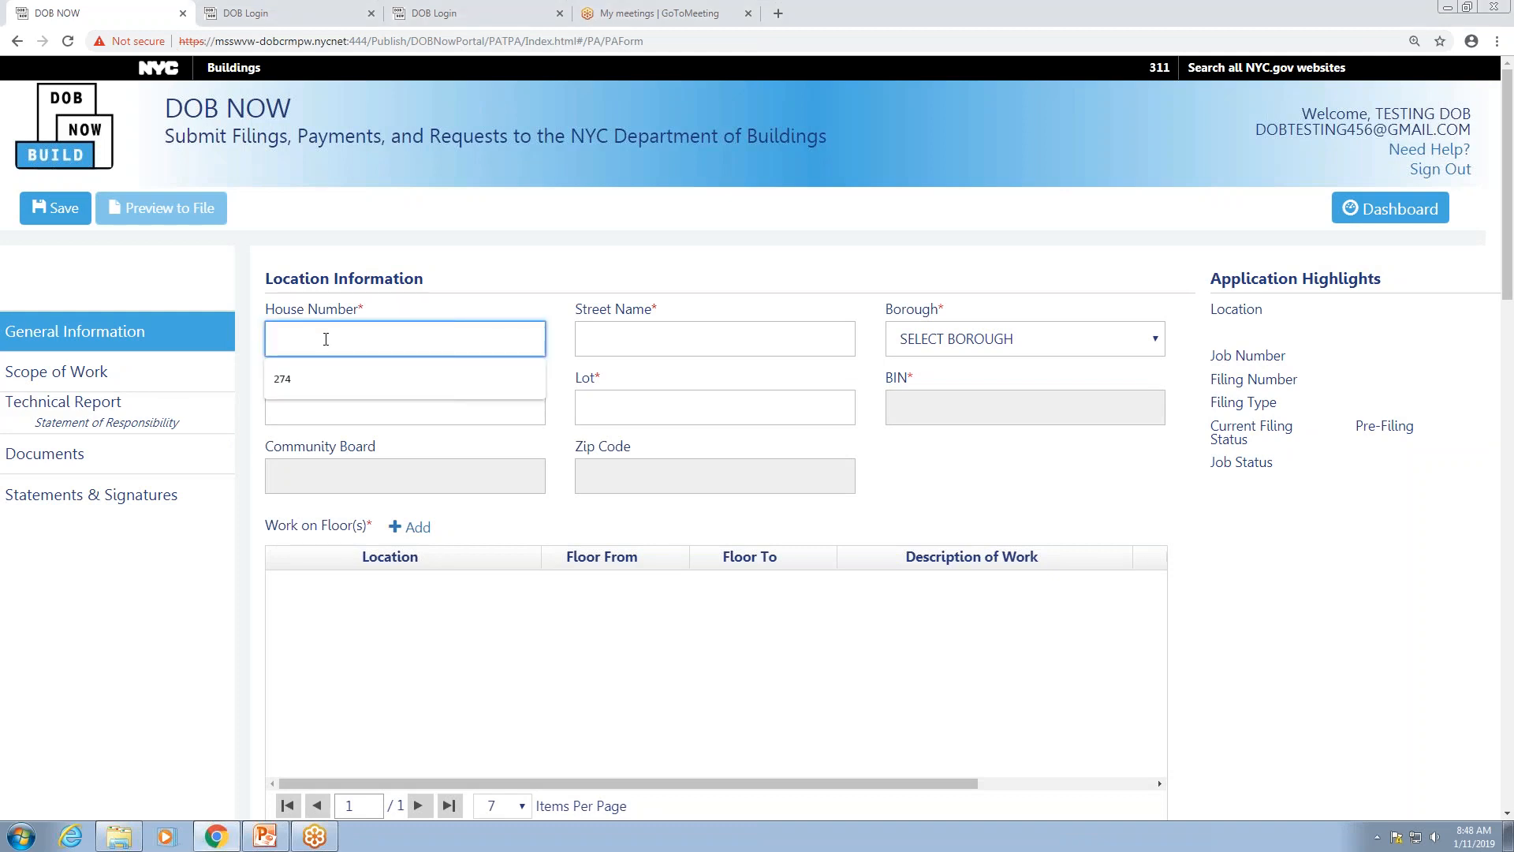
pyautogui.click(313, 381)
pyautogui.click(603, 341)
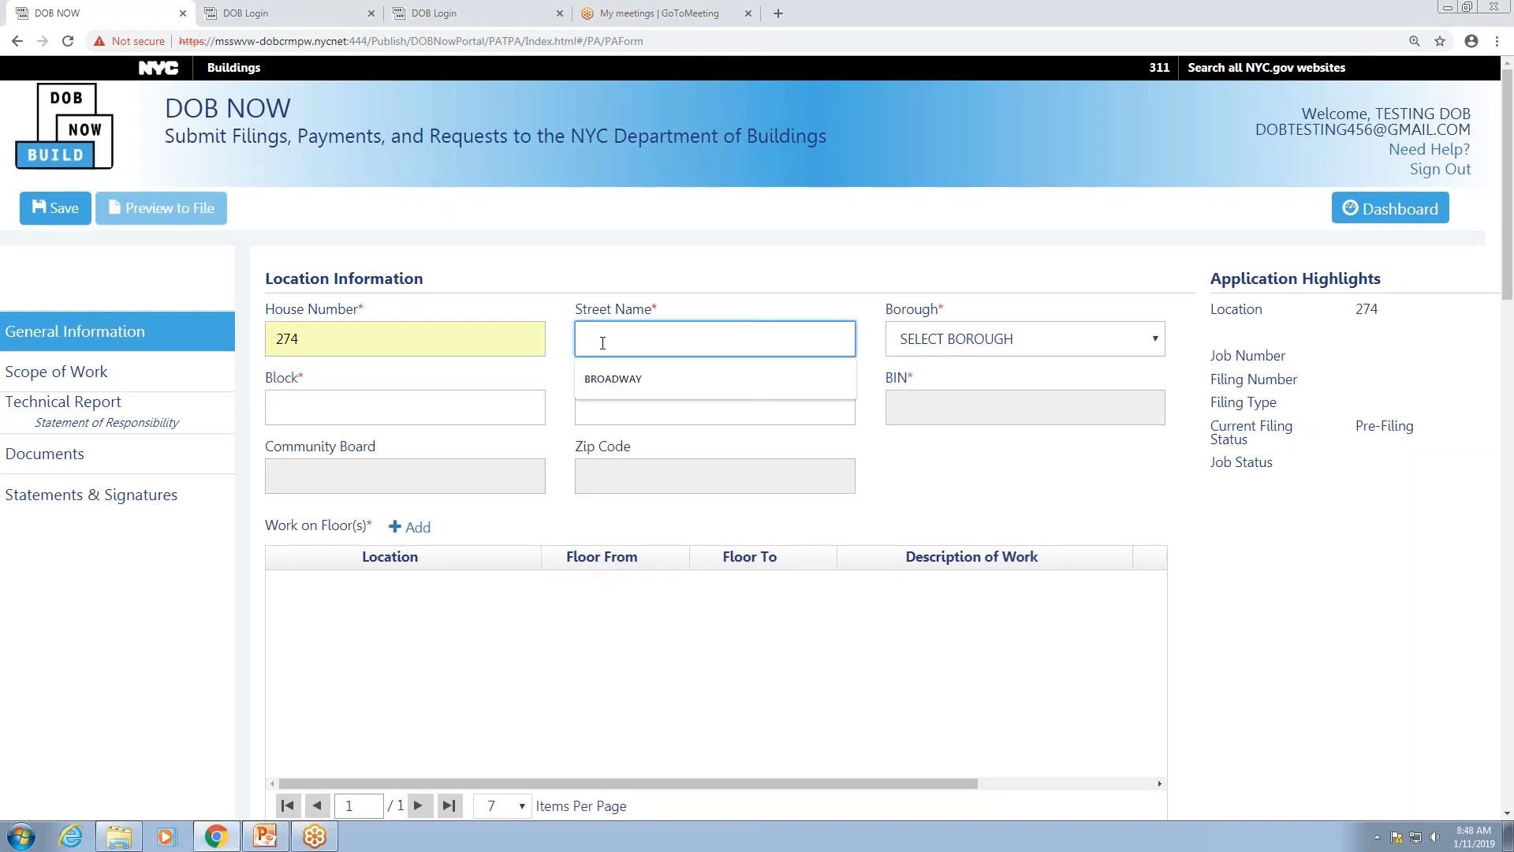
pyautogui.write('BROADWAY')
pyautogui.click(954, 341)
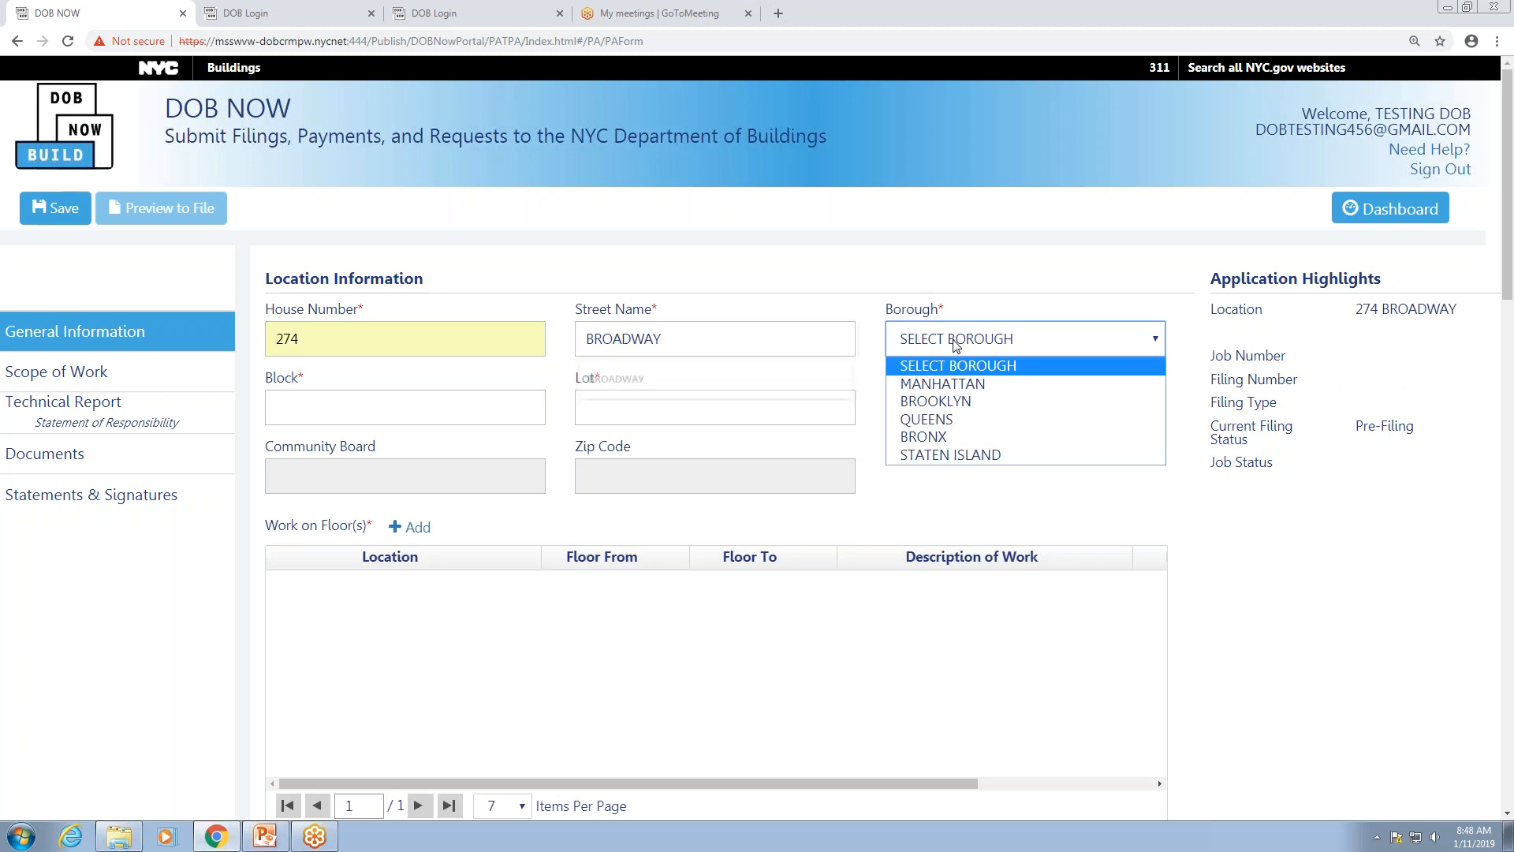
pyautogui.click(938, 379)
# Step: Pick block 153 and lot 1 from the suggestions, then add a Work on Floor(s) entry
pyautogui.click(369, 409)
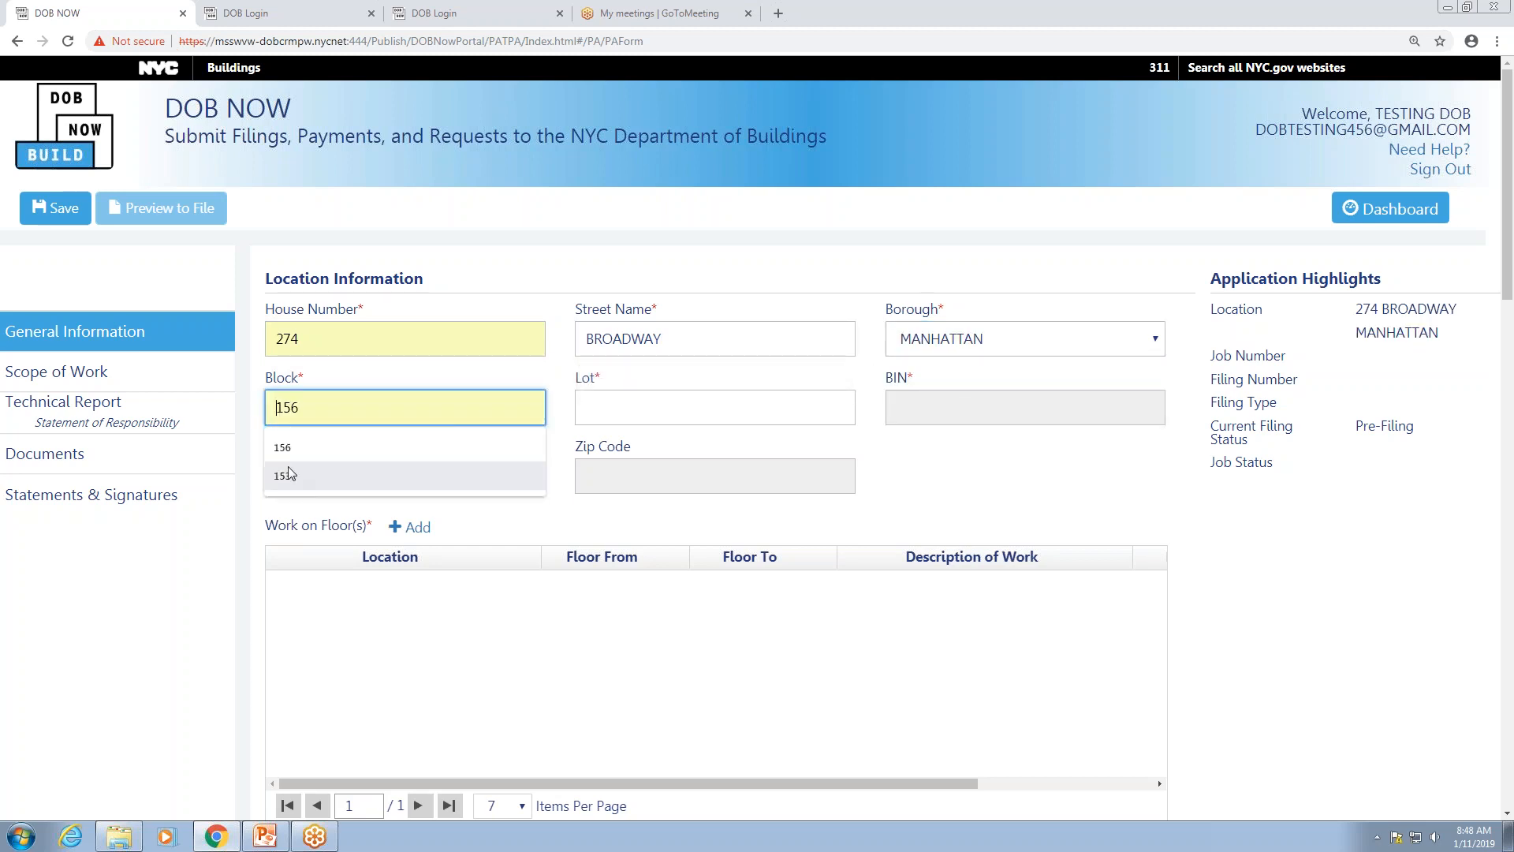
pyautogui.click(290, 480)
pyautogui.click(626, 401)
pyautogui.click(590, 478)
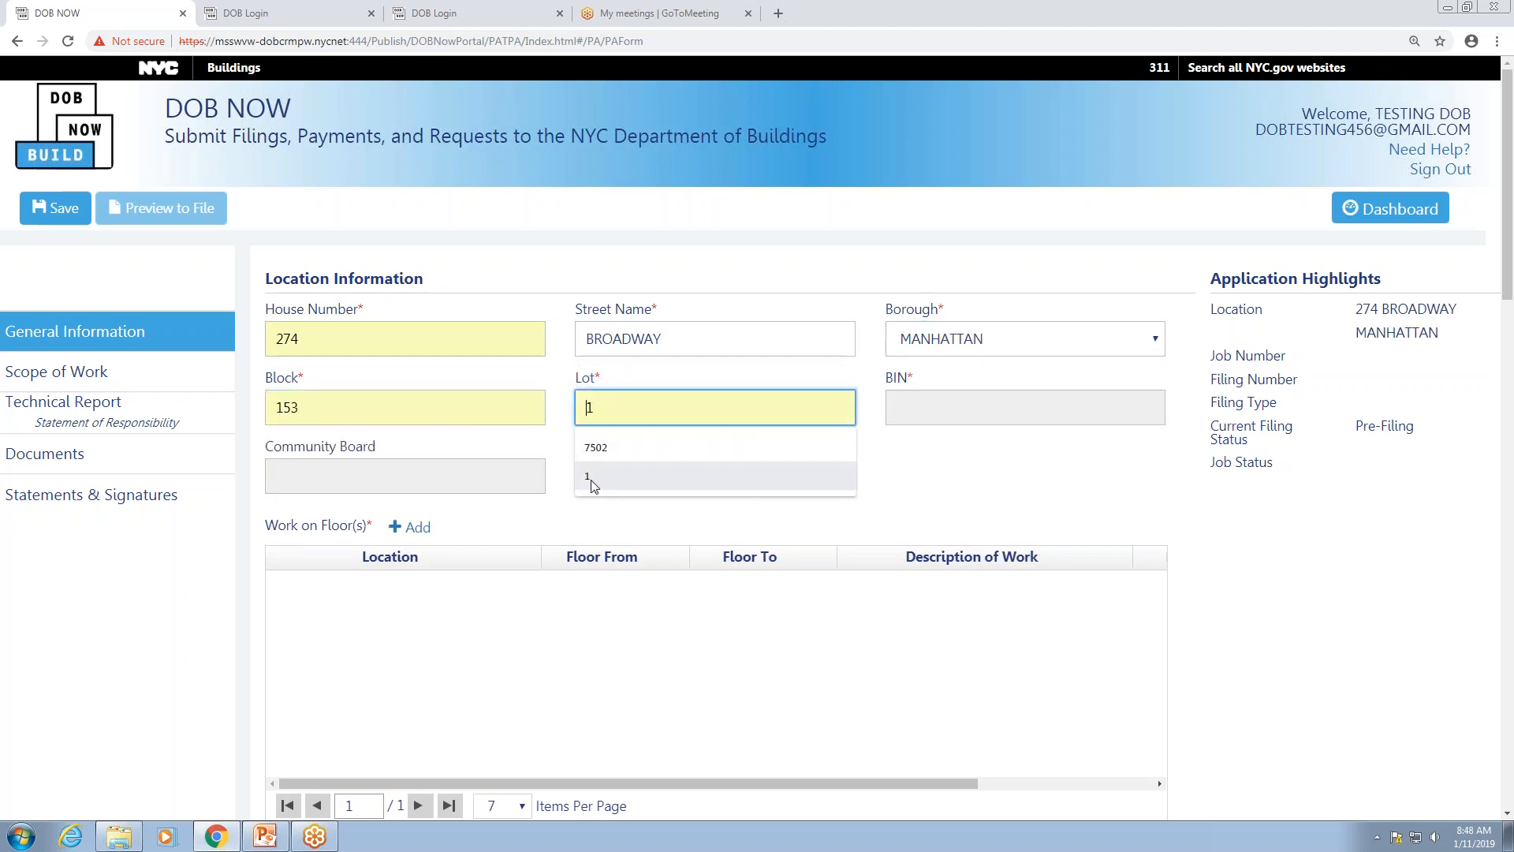
pyautogui.scroll(-3, 921, 483)
pyautogui.scroll(3, 917, 480)
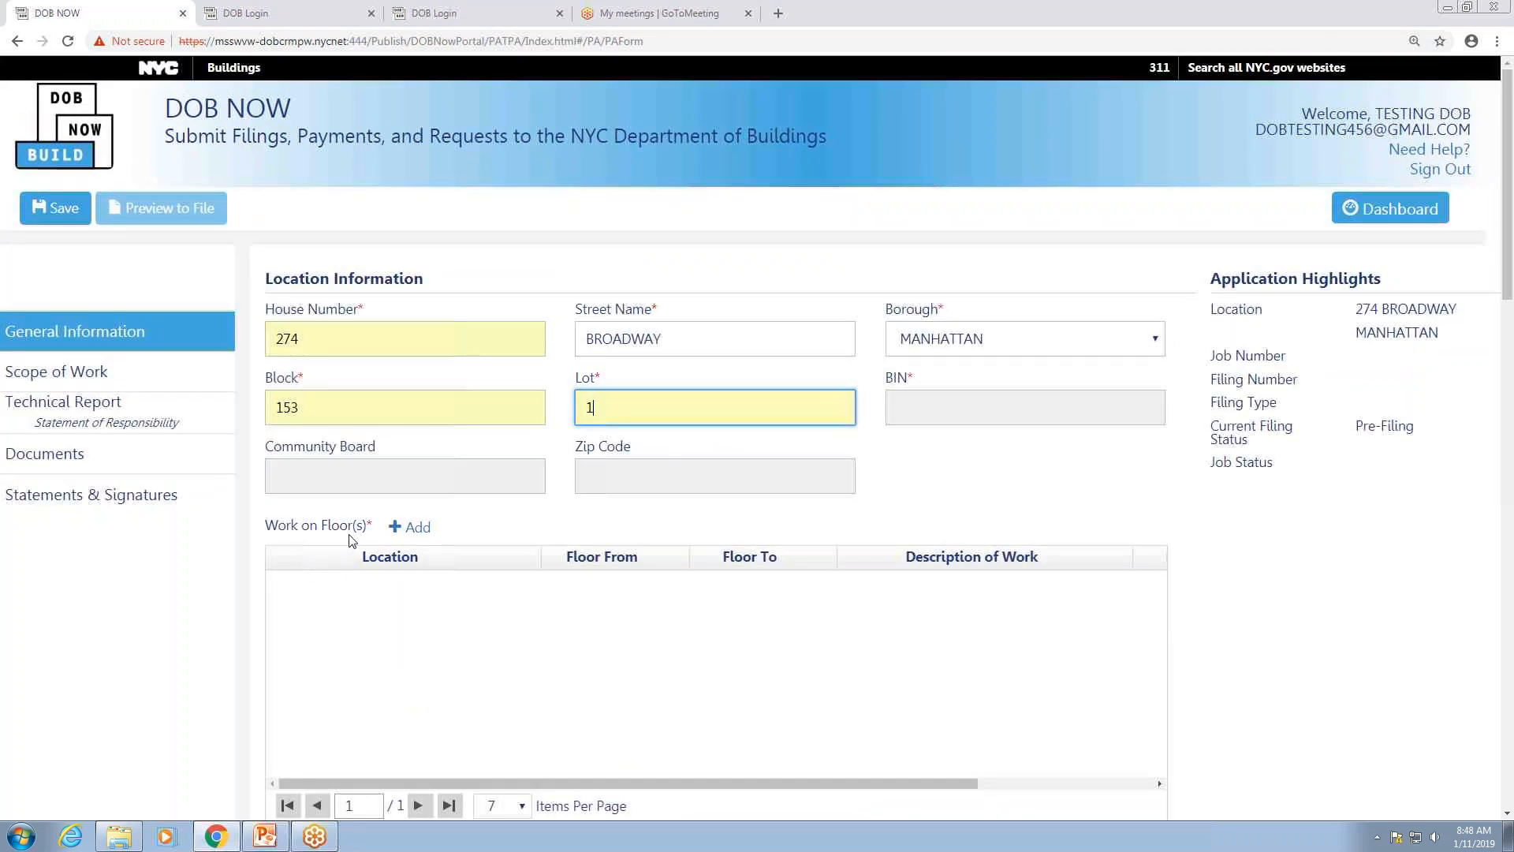
pyautogui.click(416, 528)
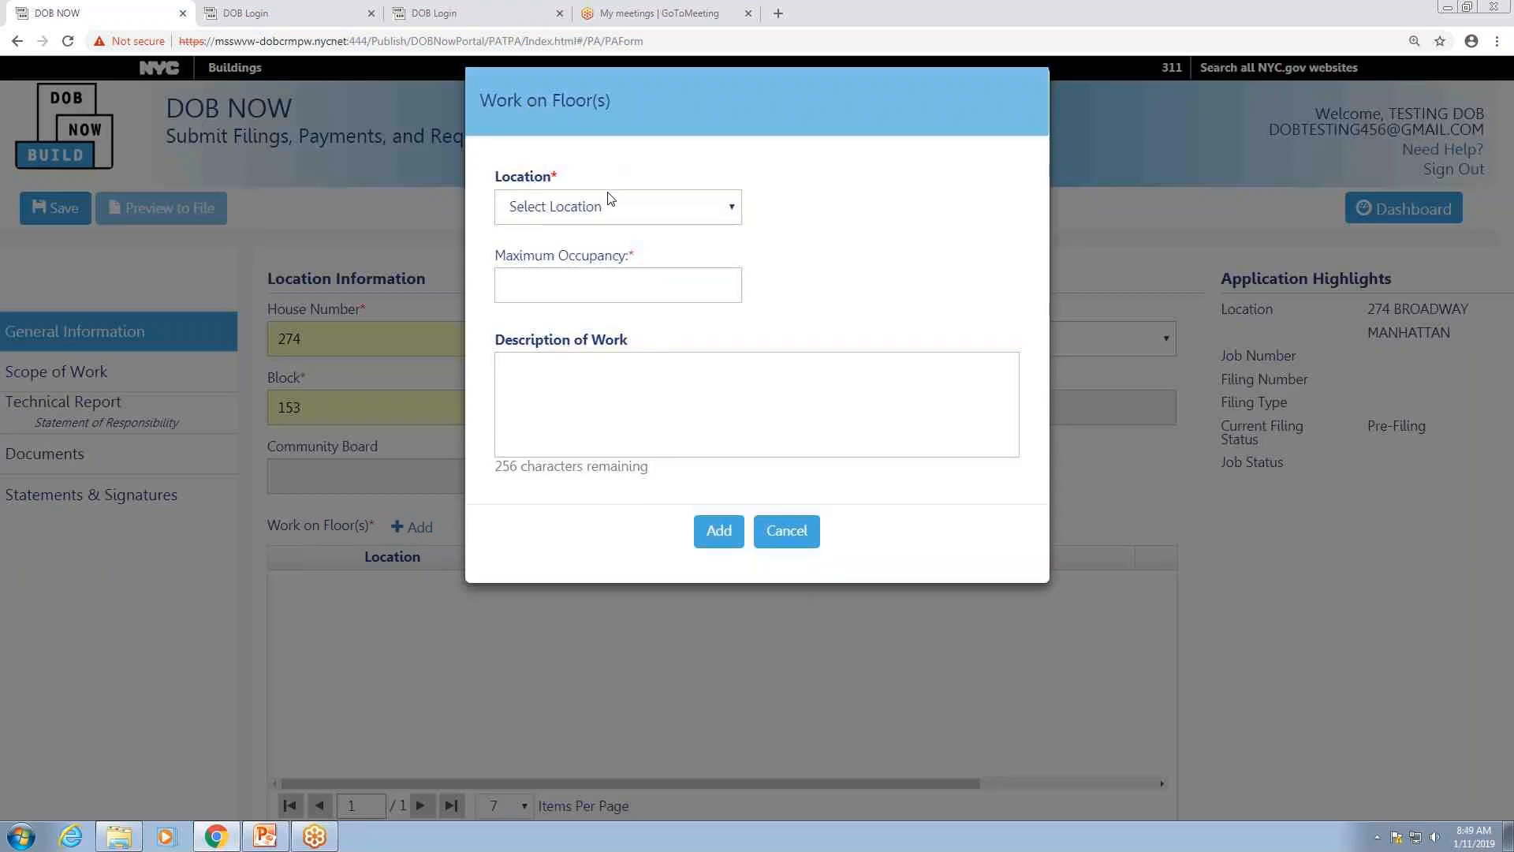
# Step: Add a Floors entry from floor 2 to 2, maximum occupancy 95, described as North Side
pyautogui.click(733, 209)
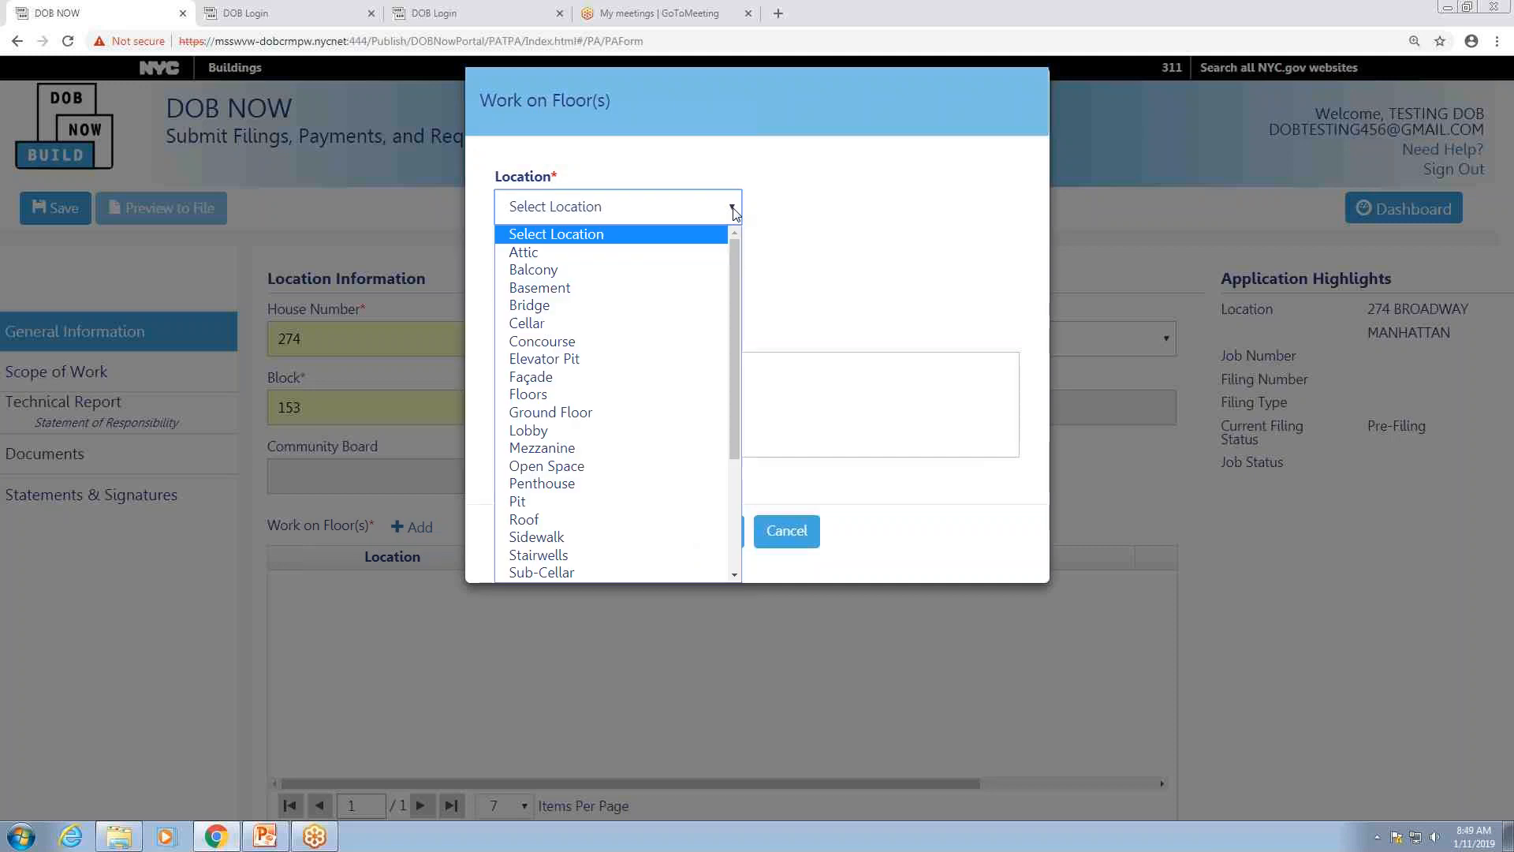
pyautogui.click(569, 397)
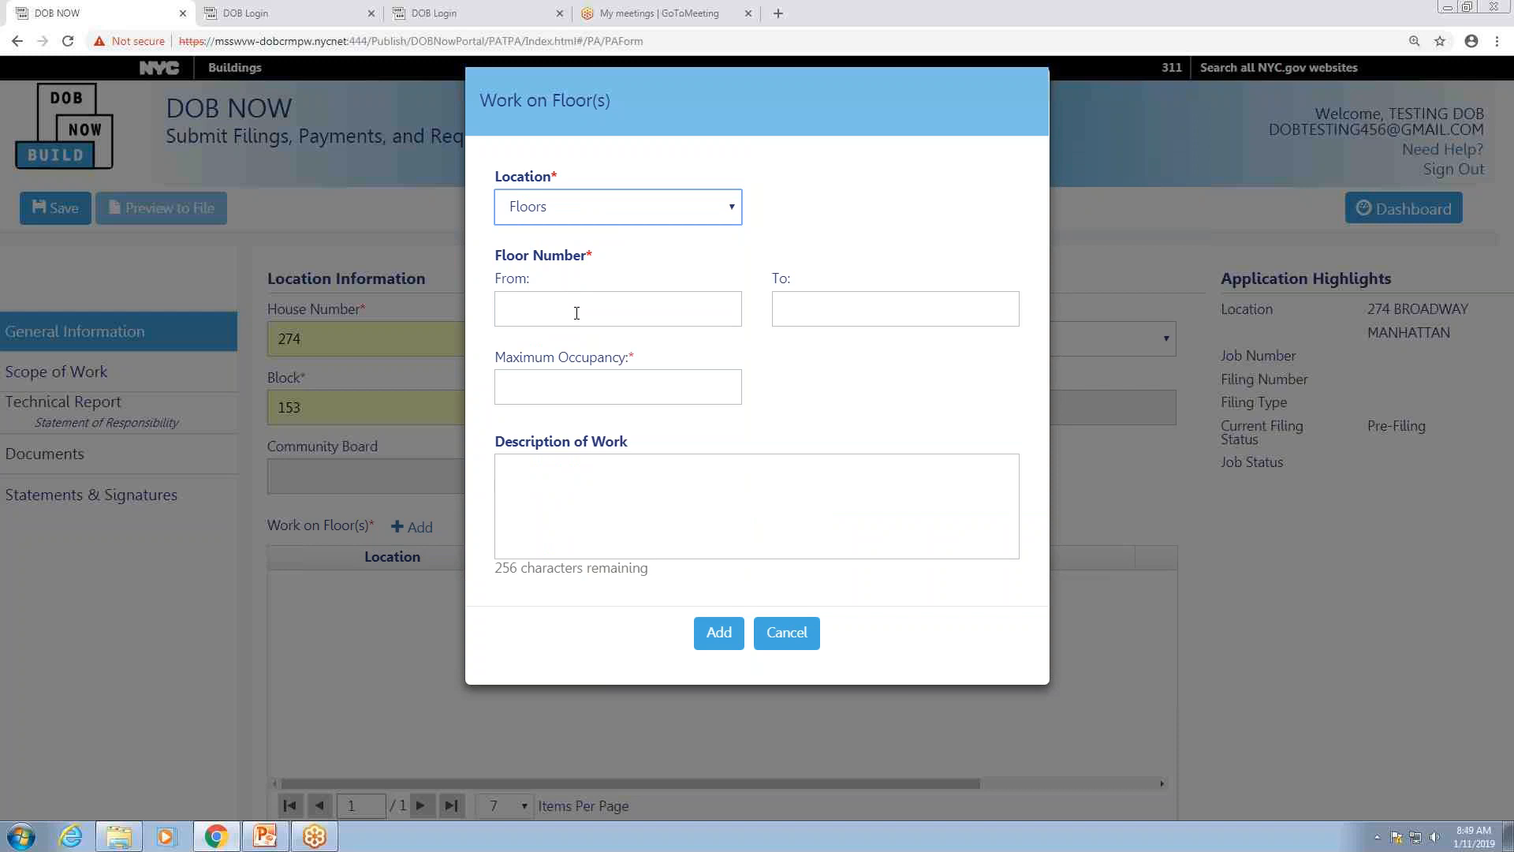
pyautogui.click(522, 306)
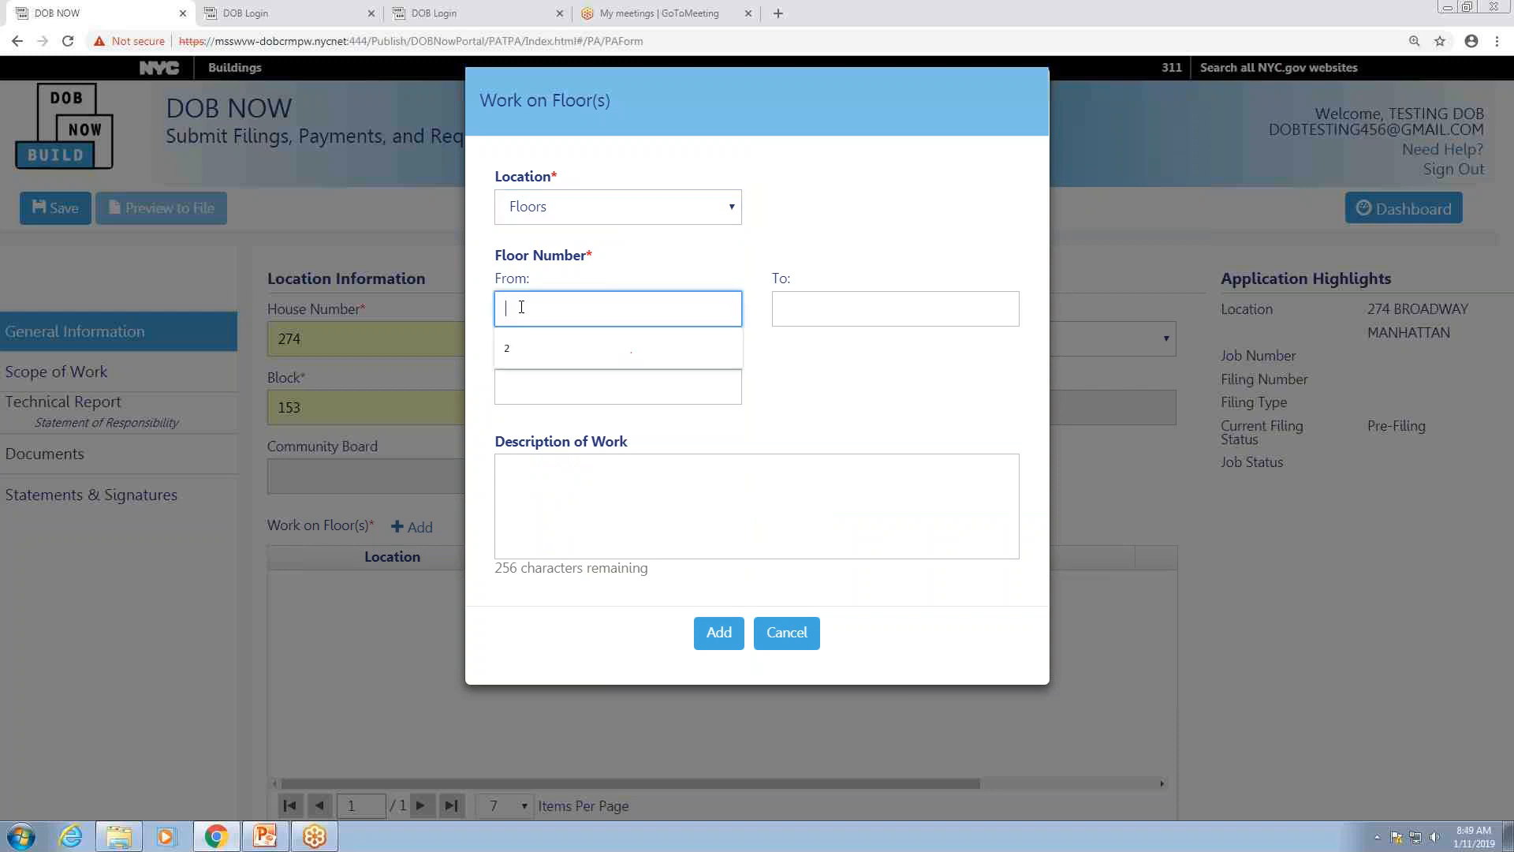
pyautogui.click(524, 347)
pyautogui.click(797, 306)
pyautogui.click(799, 352)
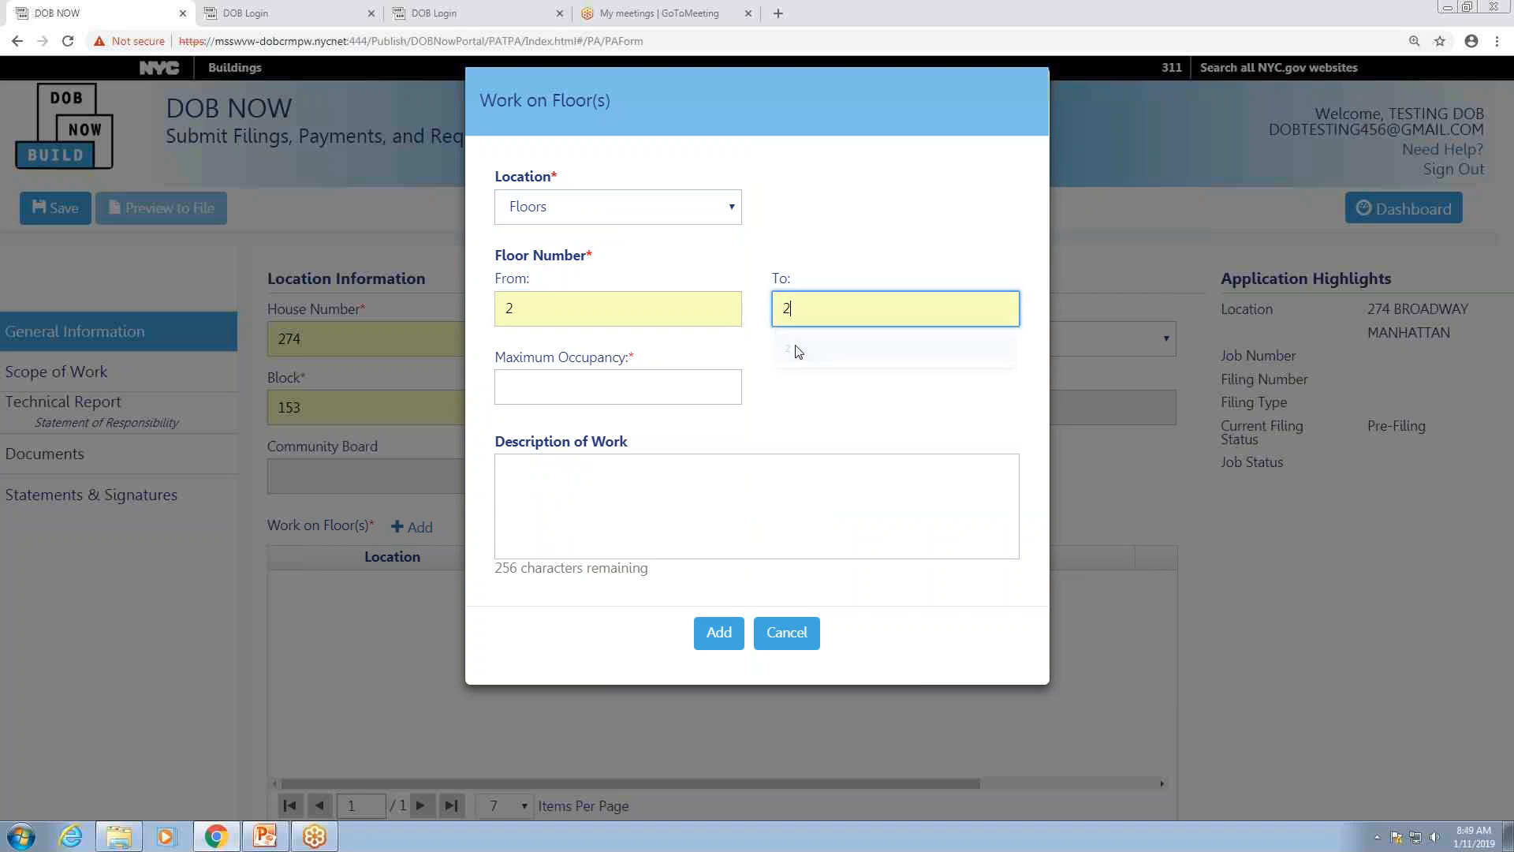
pyautogui.click(610, 386)
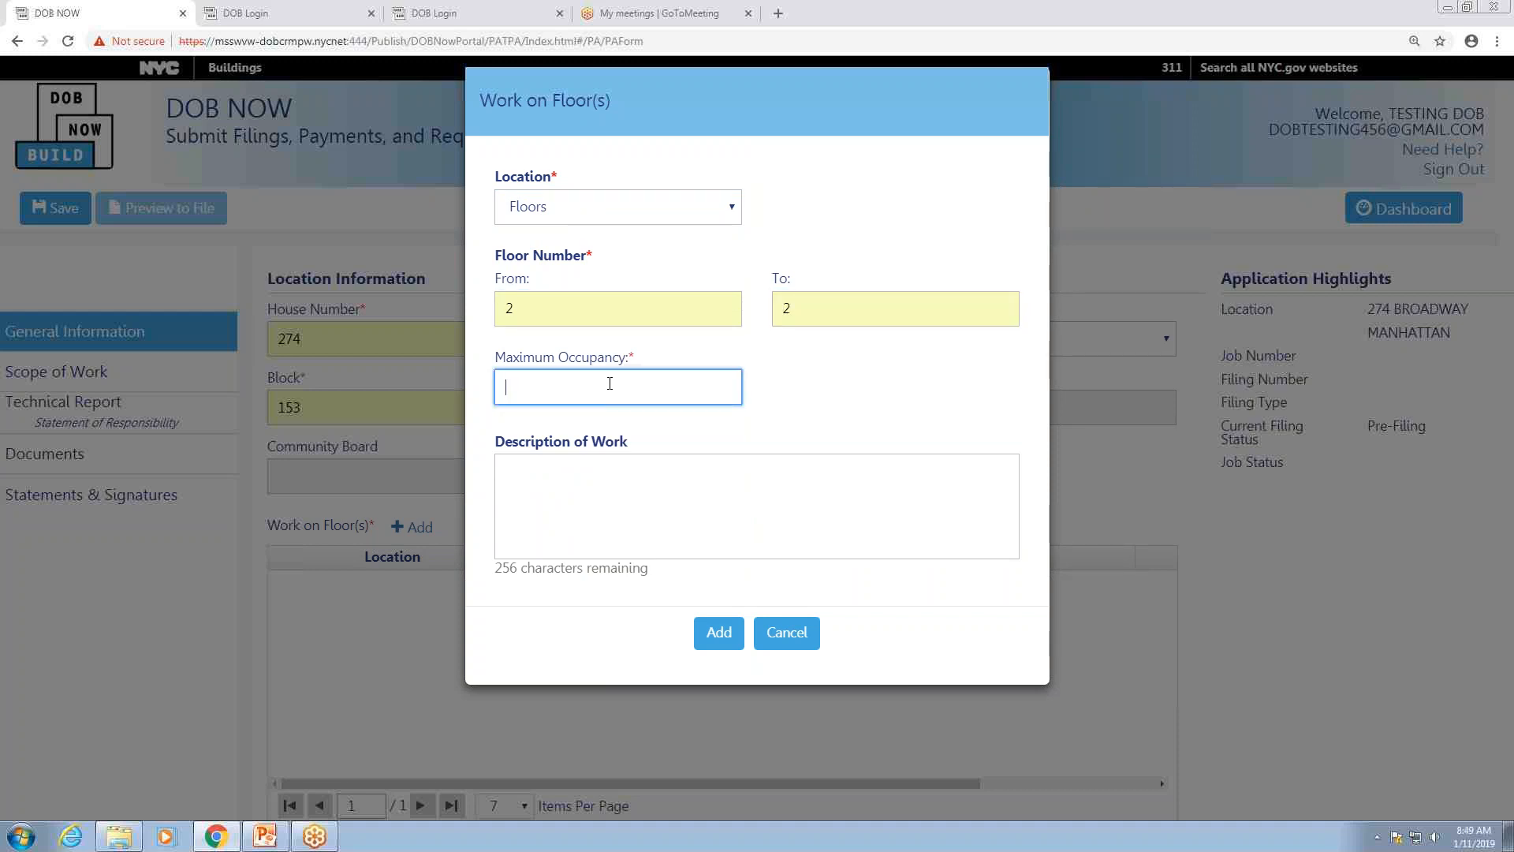
pyautogui.write('95')
pyautogui.click(575, 480)
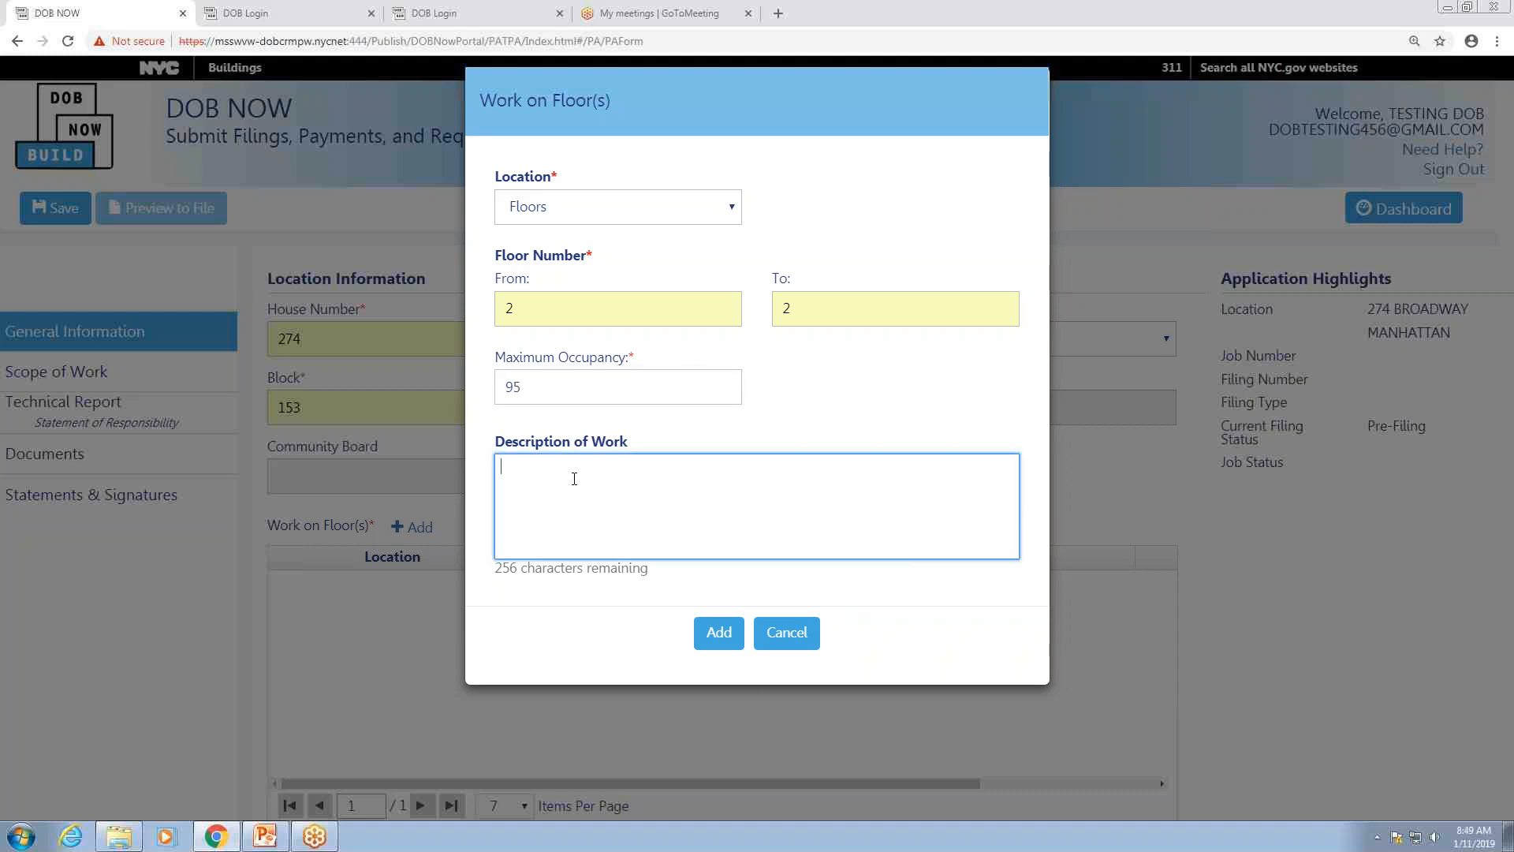
pyautogui.write('North Side')
pyautogui.click(721, 635)
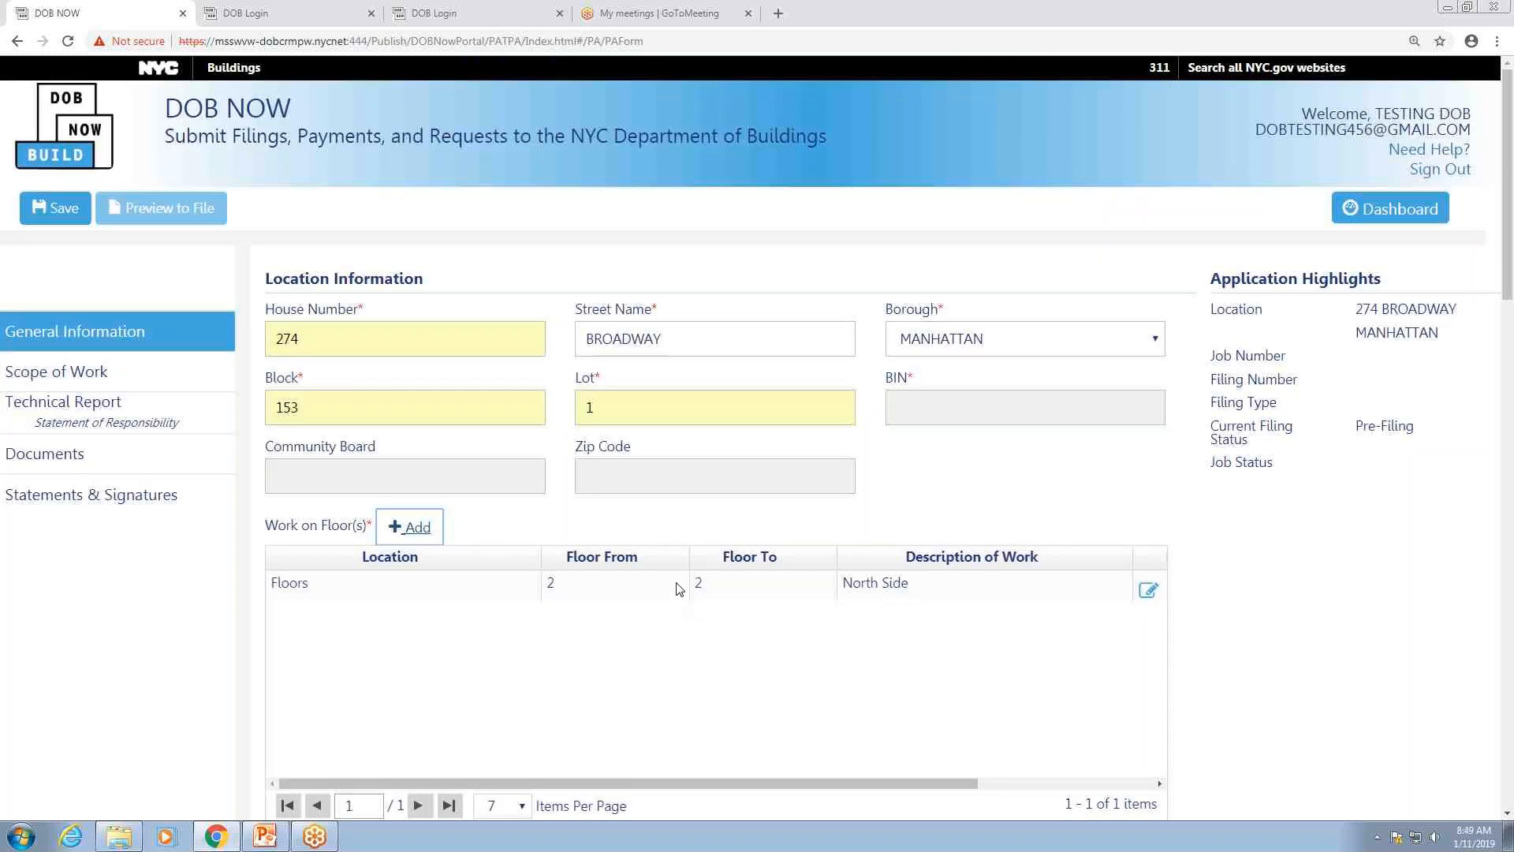
# Step: Answer No to Irregular Floor Numbering
pyautogui.scroll(-5, 741, 588)
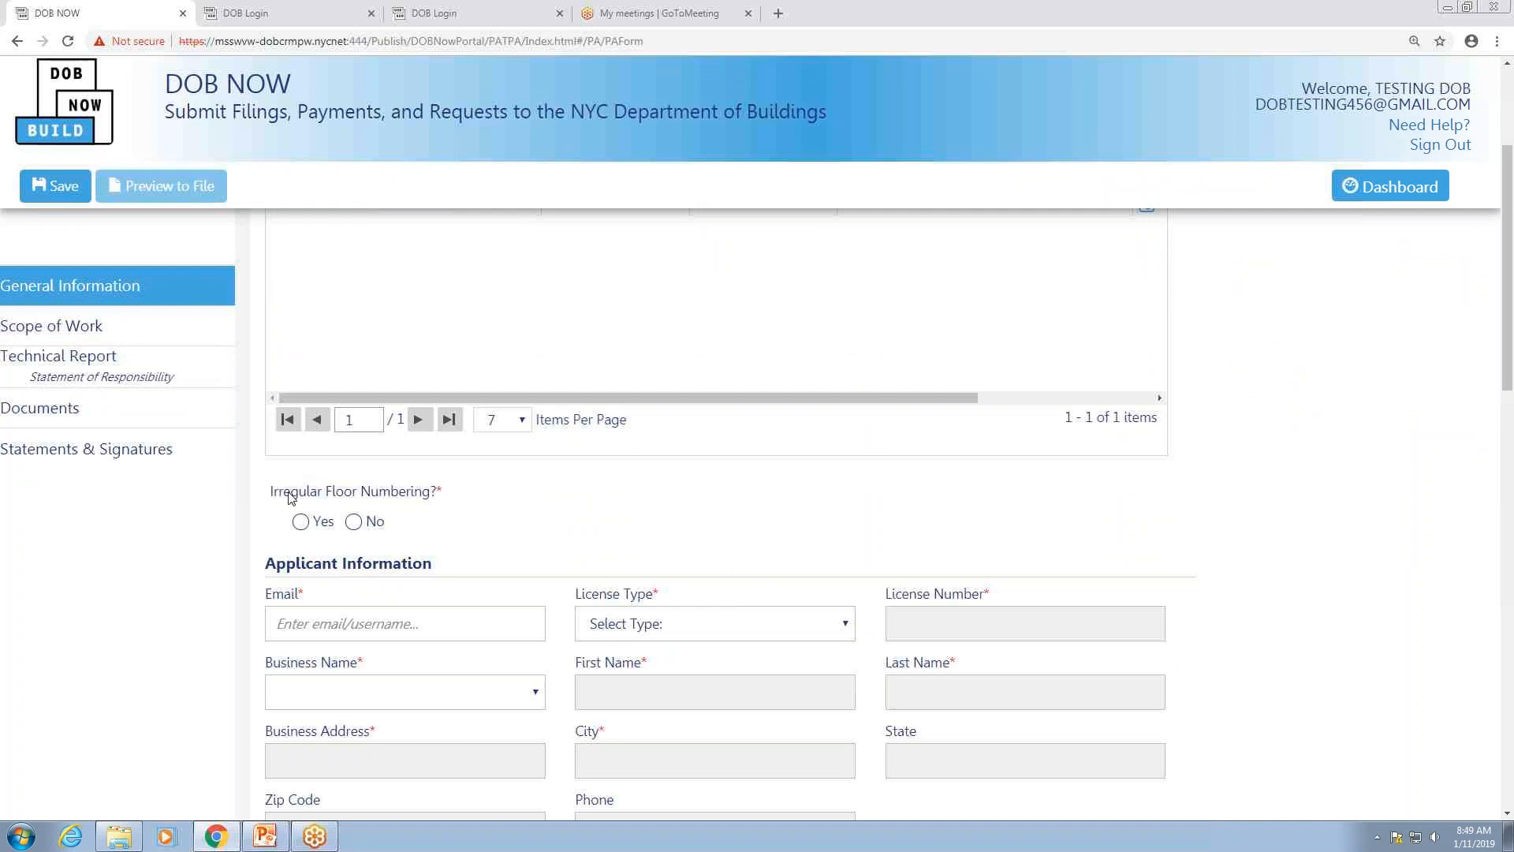
pyautogui.click(353, 522)
pyautogui.scroll(-1, 584, 514)
pyautogui.scroll(-2, 583, 510)
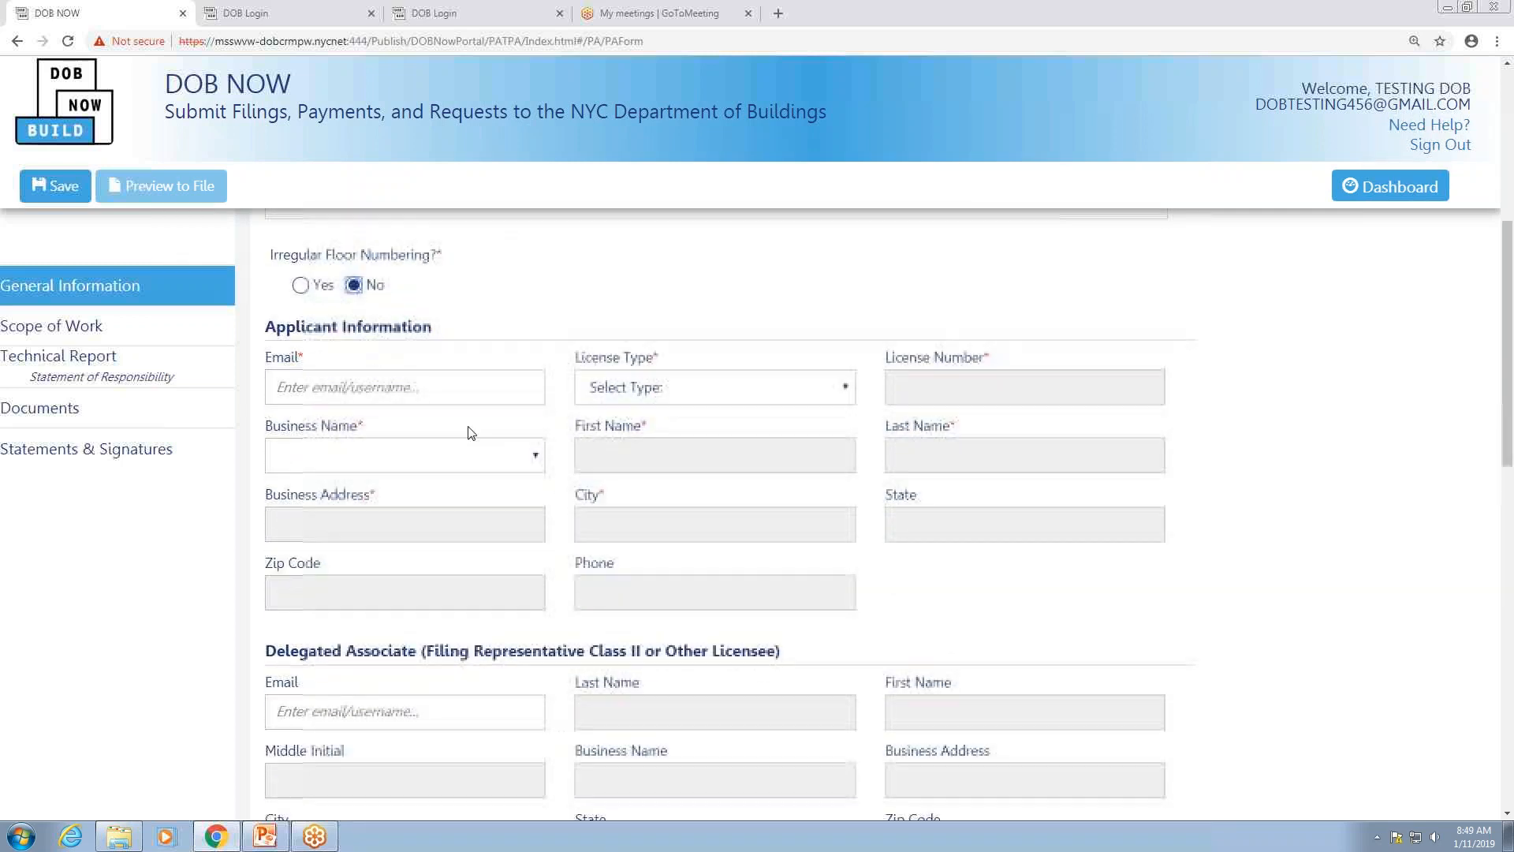
# Step: Enter the applicant's e-mail, set license type Professional Engineer, and choose the applicant's business
pyautogui.click(399, 386)
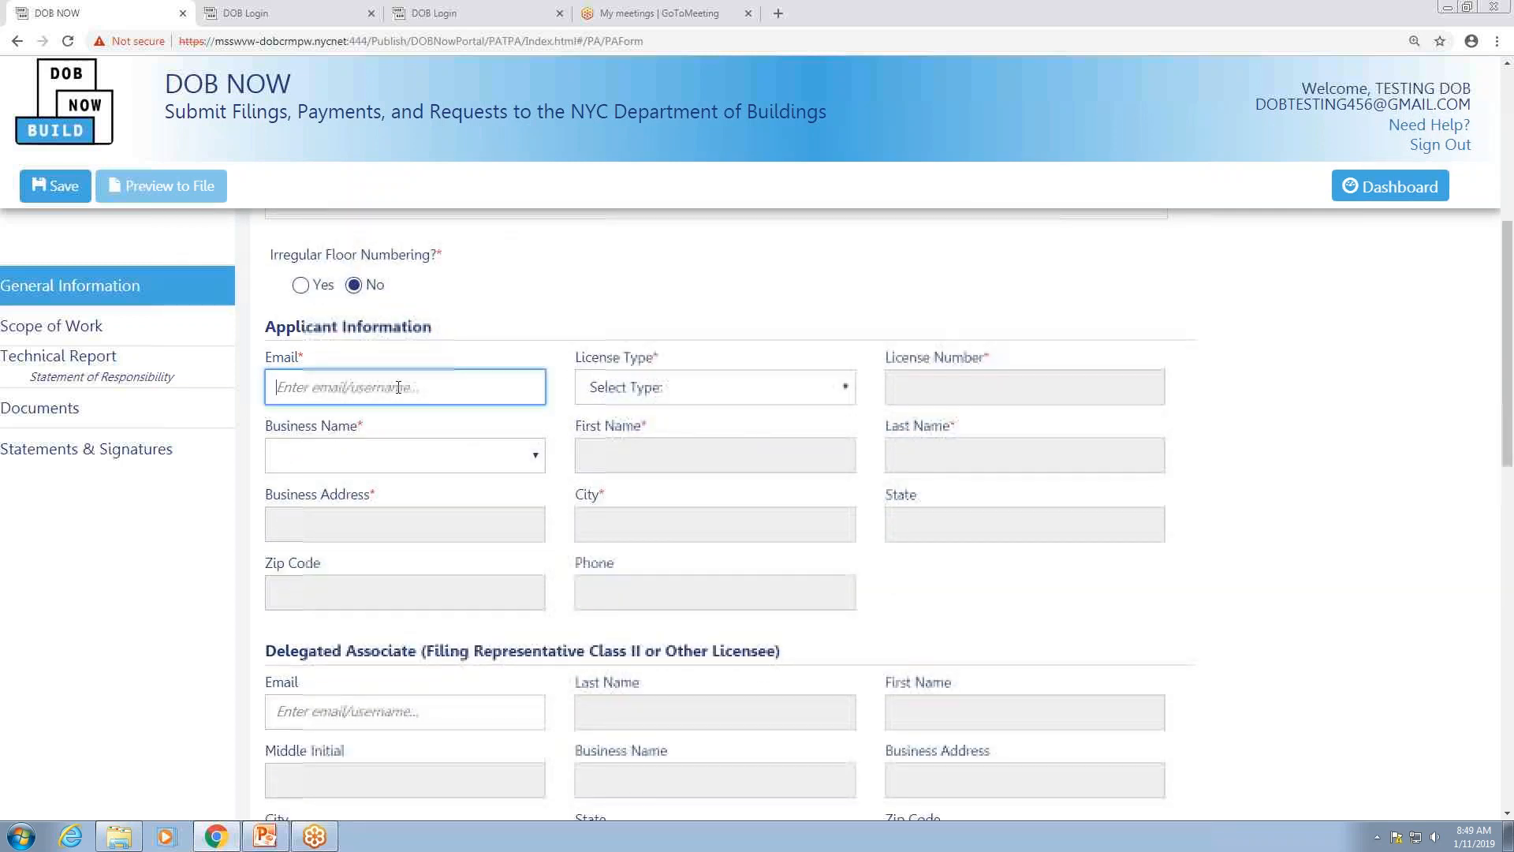
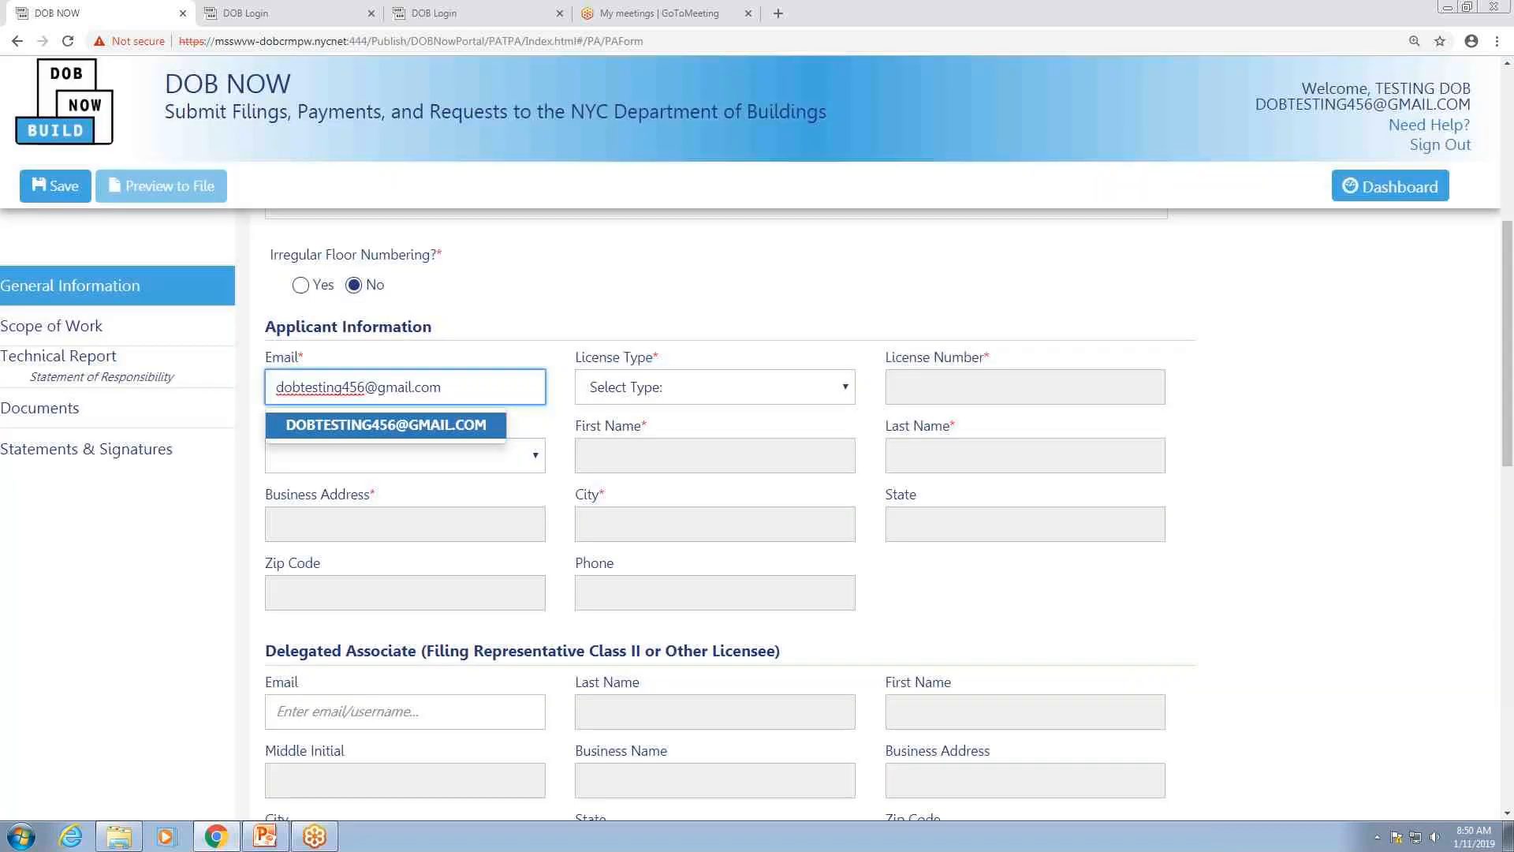
pyautogui.click(372, 426)
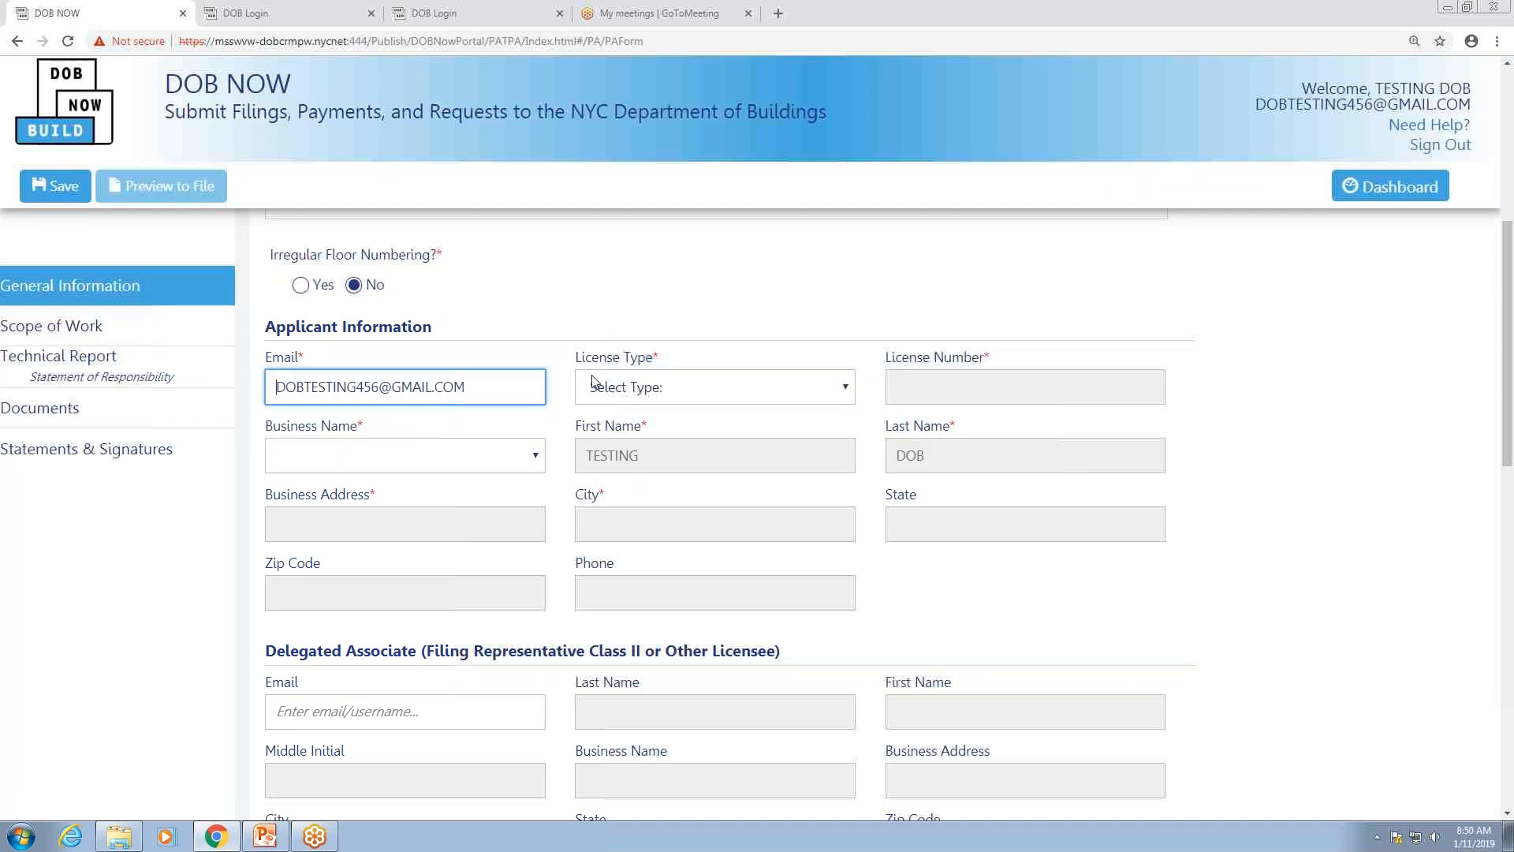
pyautogui.click(641, 388)
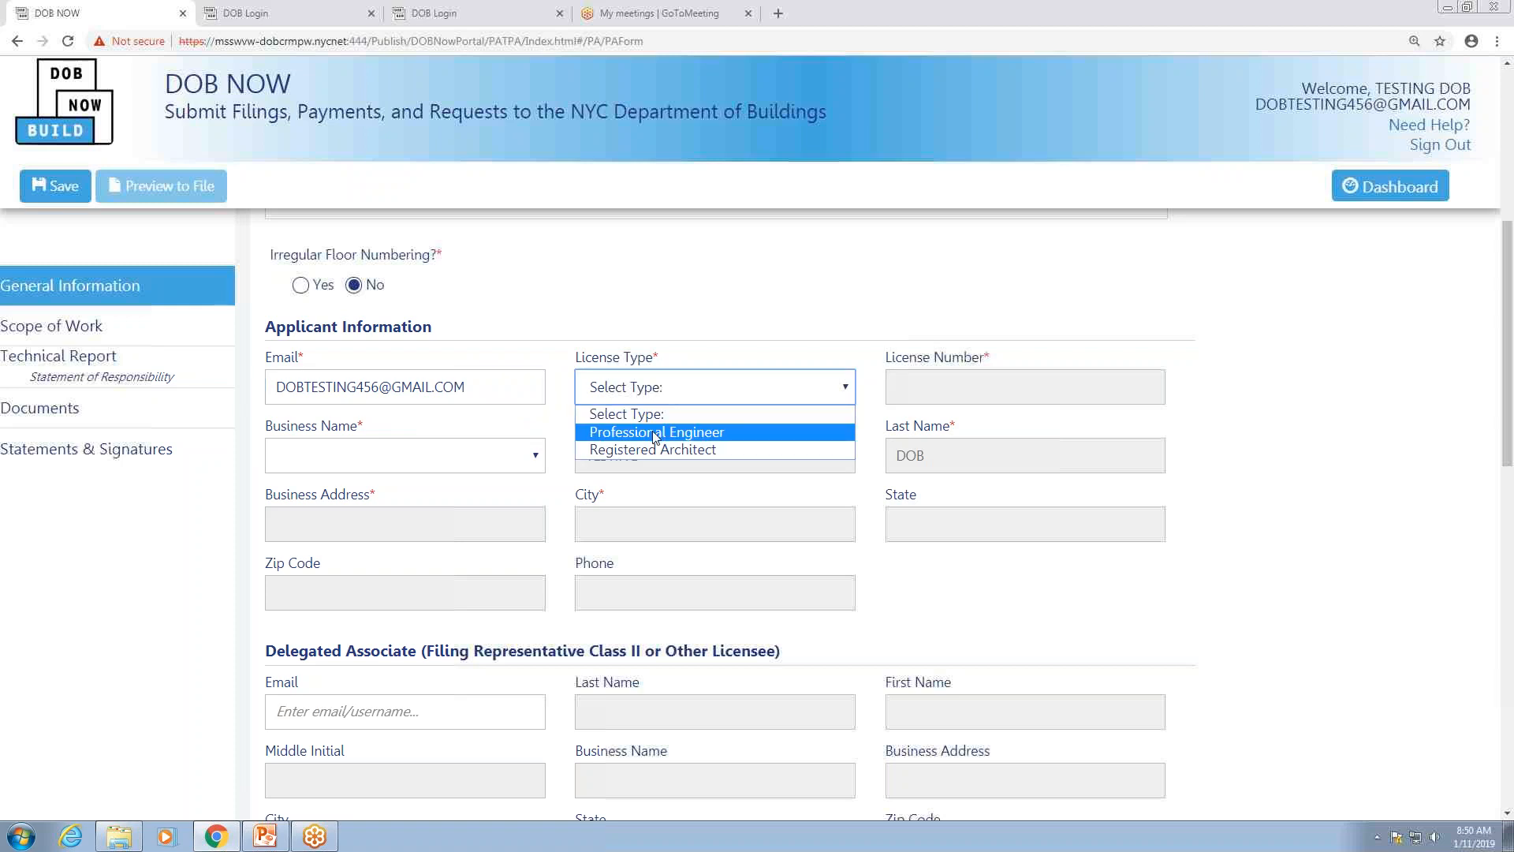
pyautogui.click(656, 433)
pyautogui.click(534, 462)
pyautogui.click(376, 500)
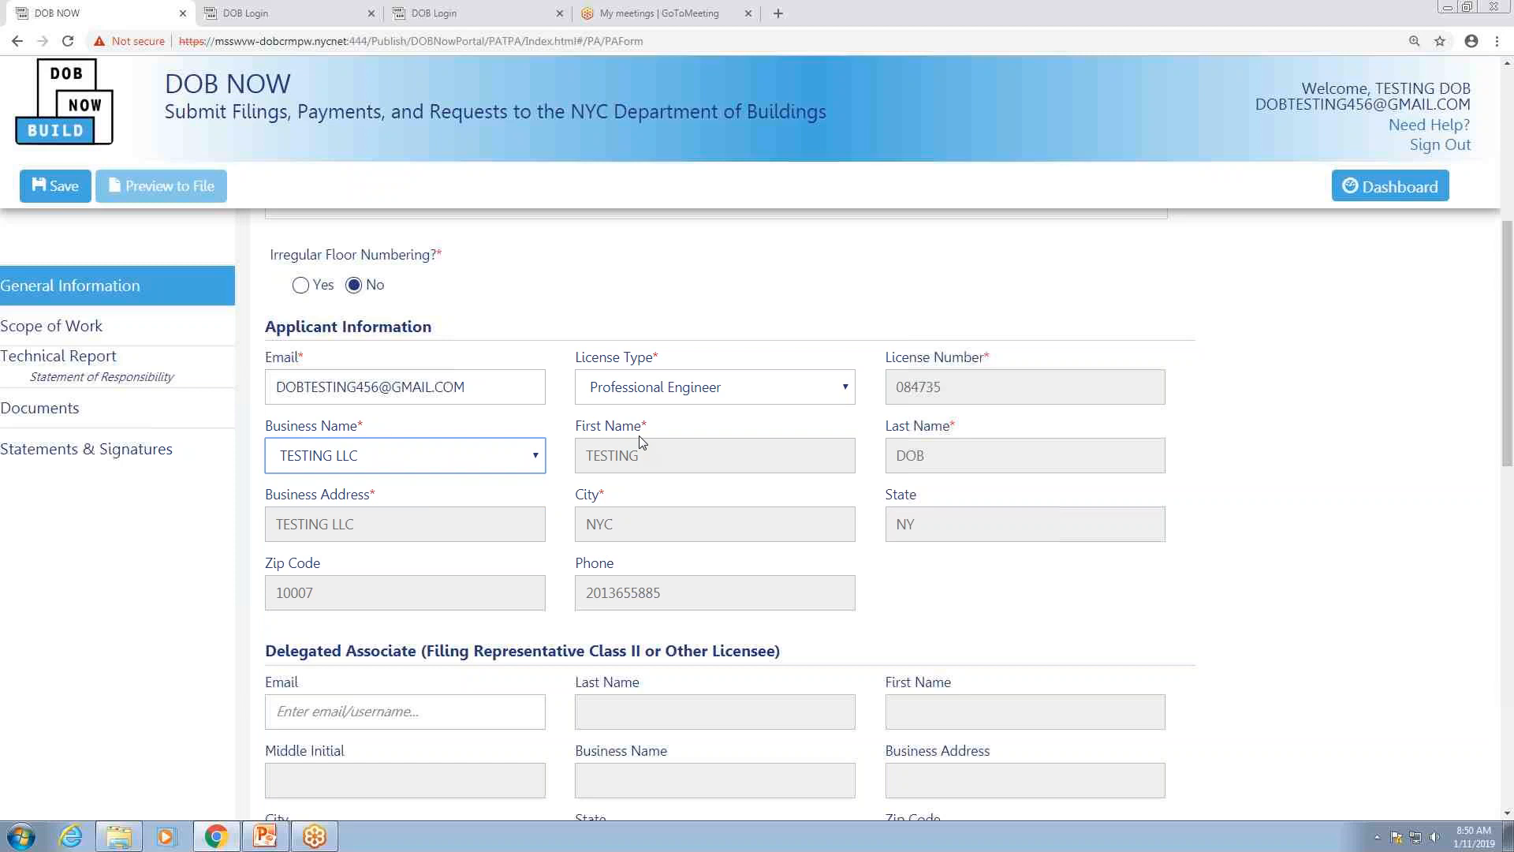
# Step: Choose Standard Plan Examination in the Filing Review Type dropdown
pyautogui.scroll(-1, 635, 427)
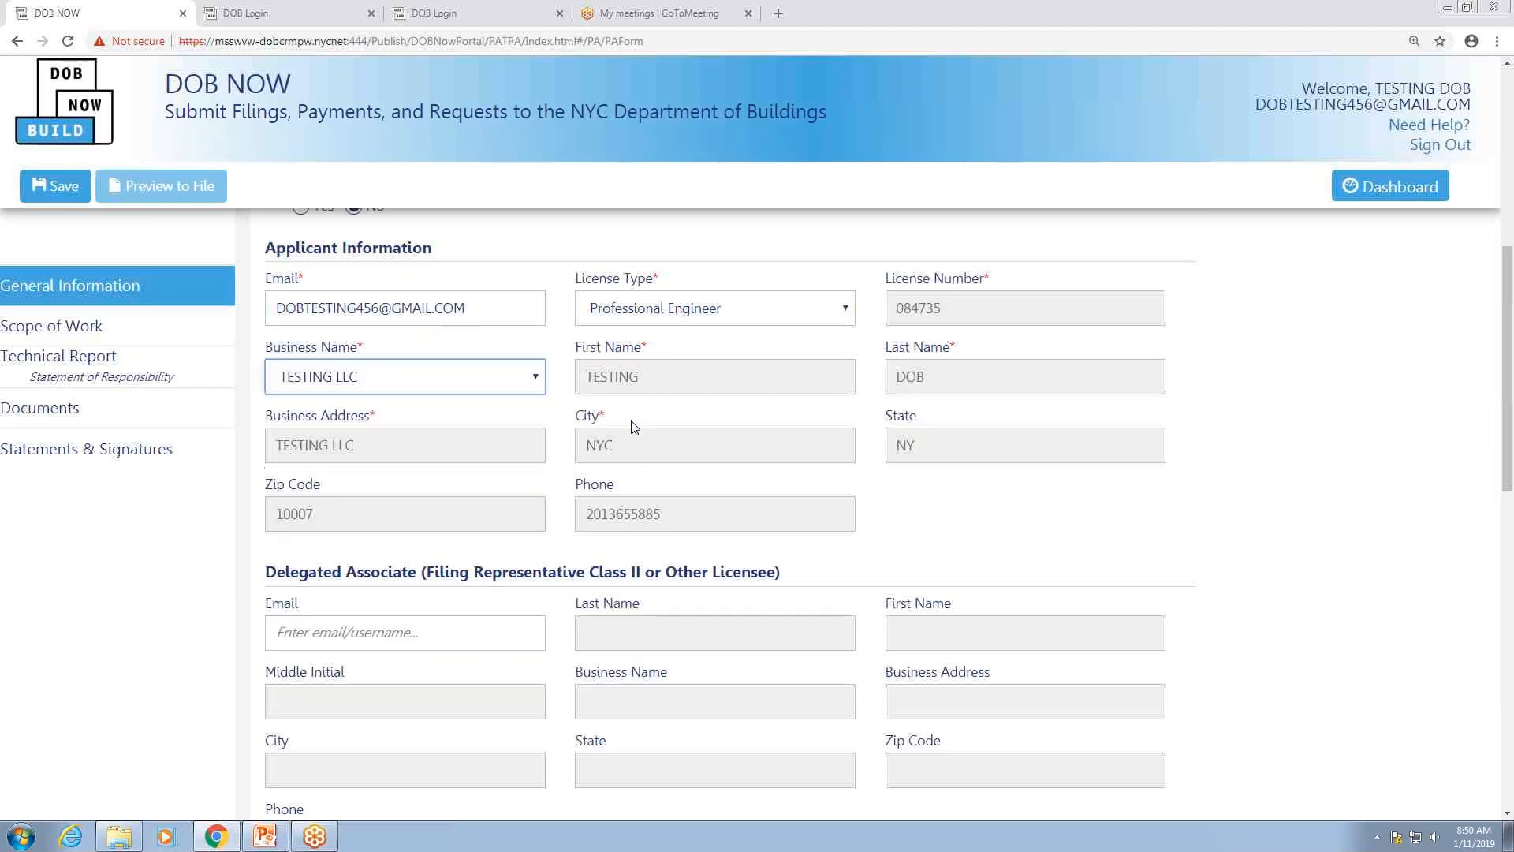
pyautogui.scroll(-2, 635, 426)
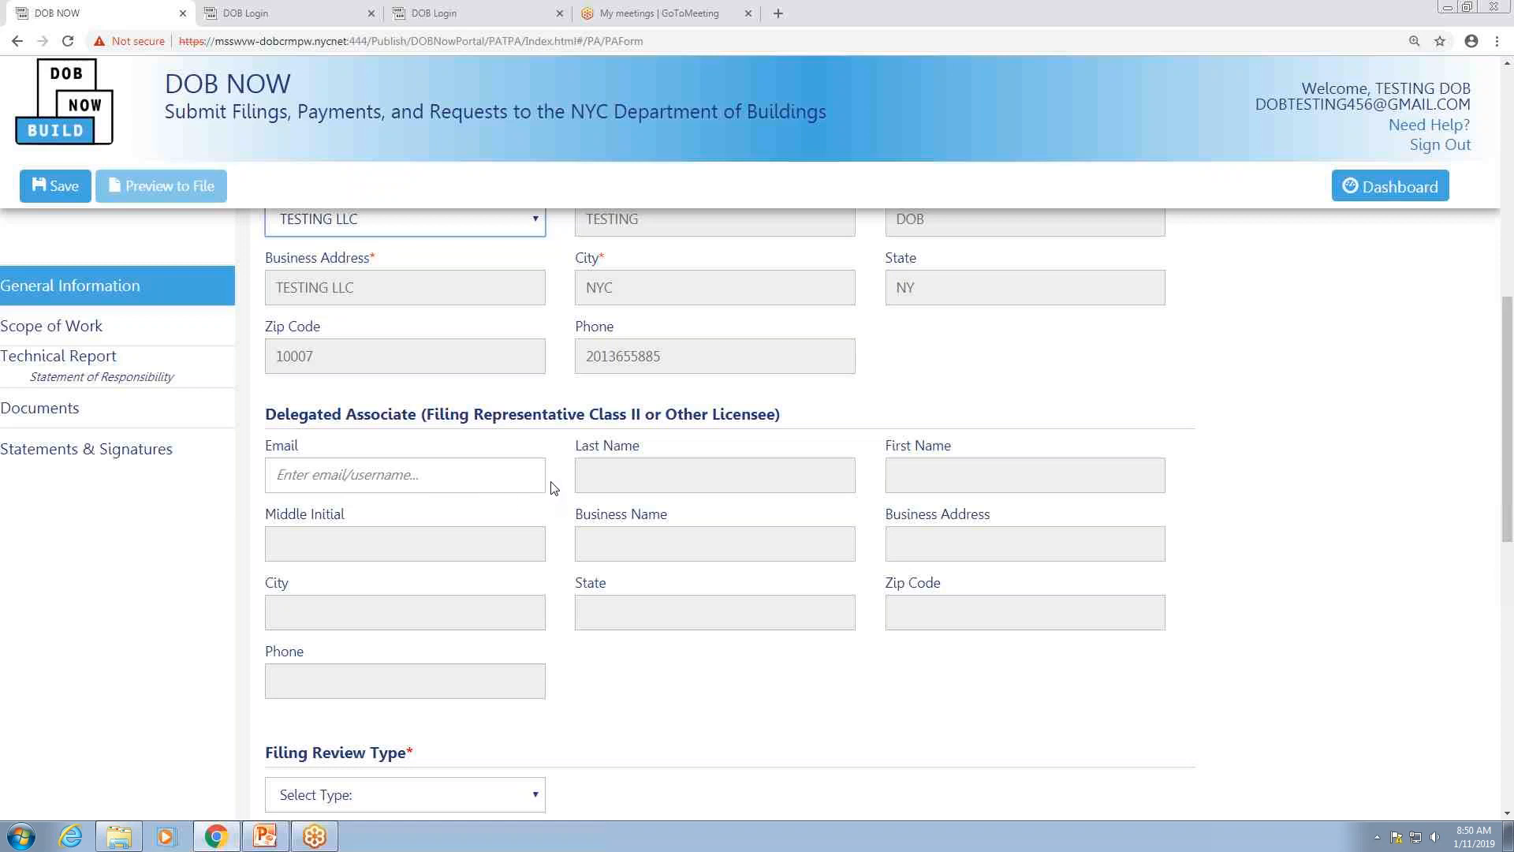
pyautogui.scroll(-3, 552, 487)
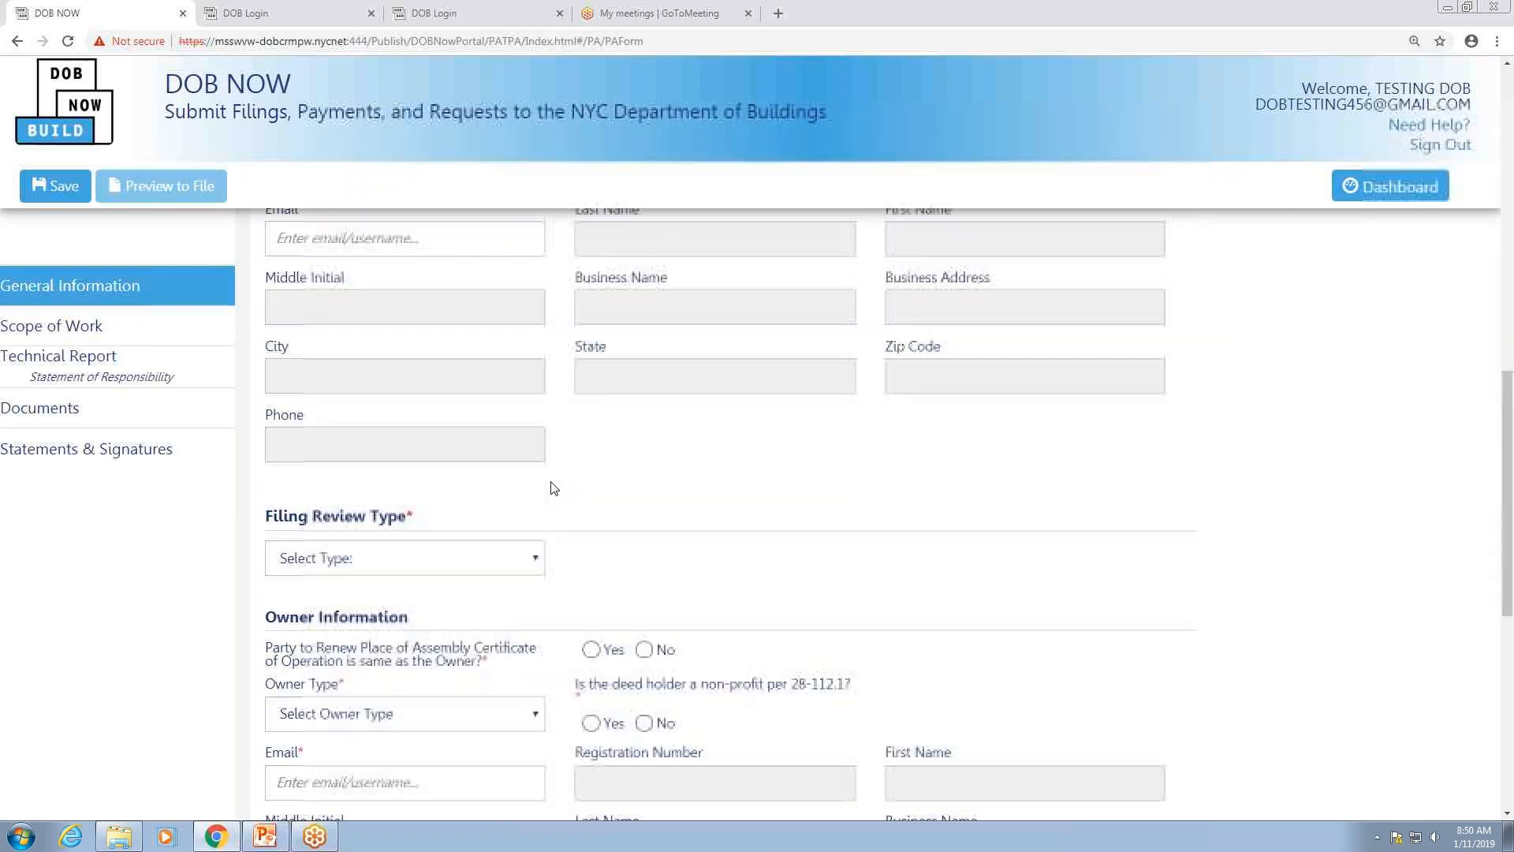
pyautogui.scroll(-2, 552, 487)
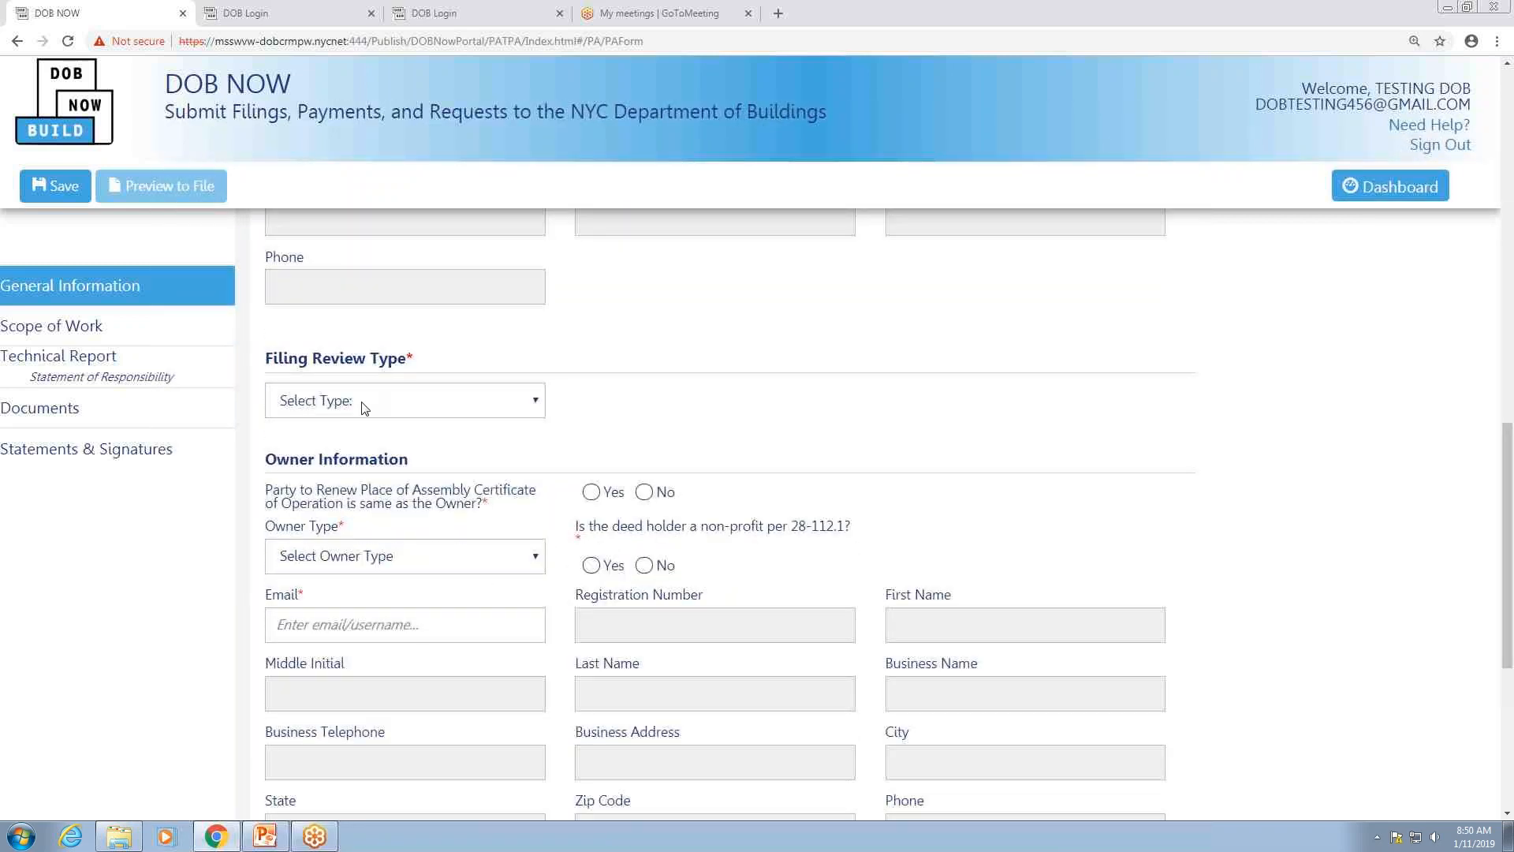
pyautogui.click(537, 402)
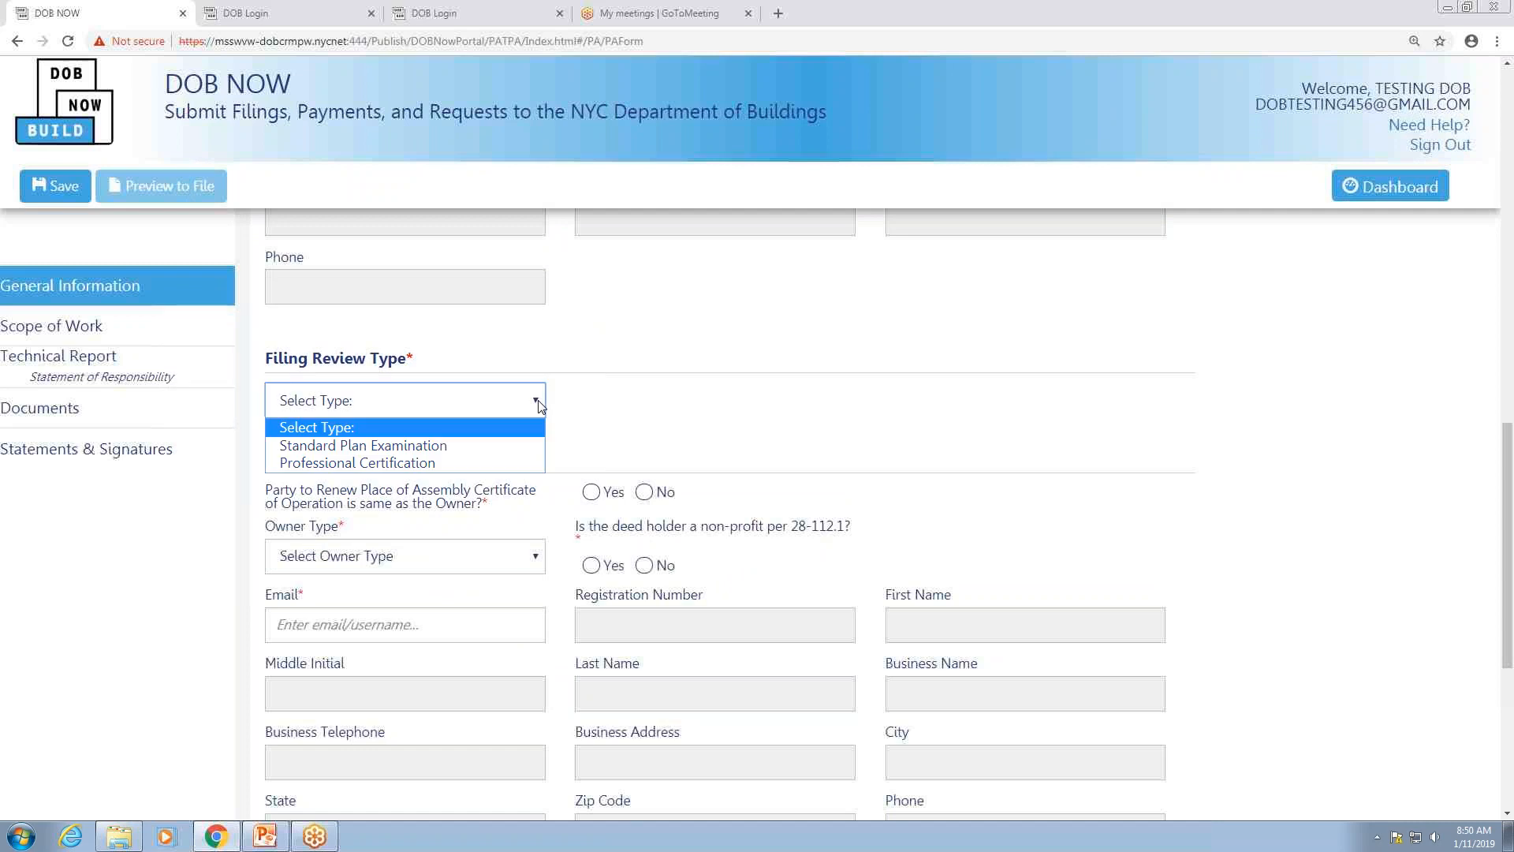
pyautogui.click(395, 451)
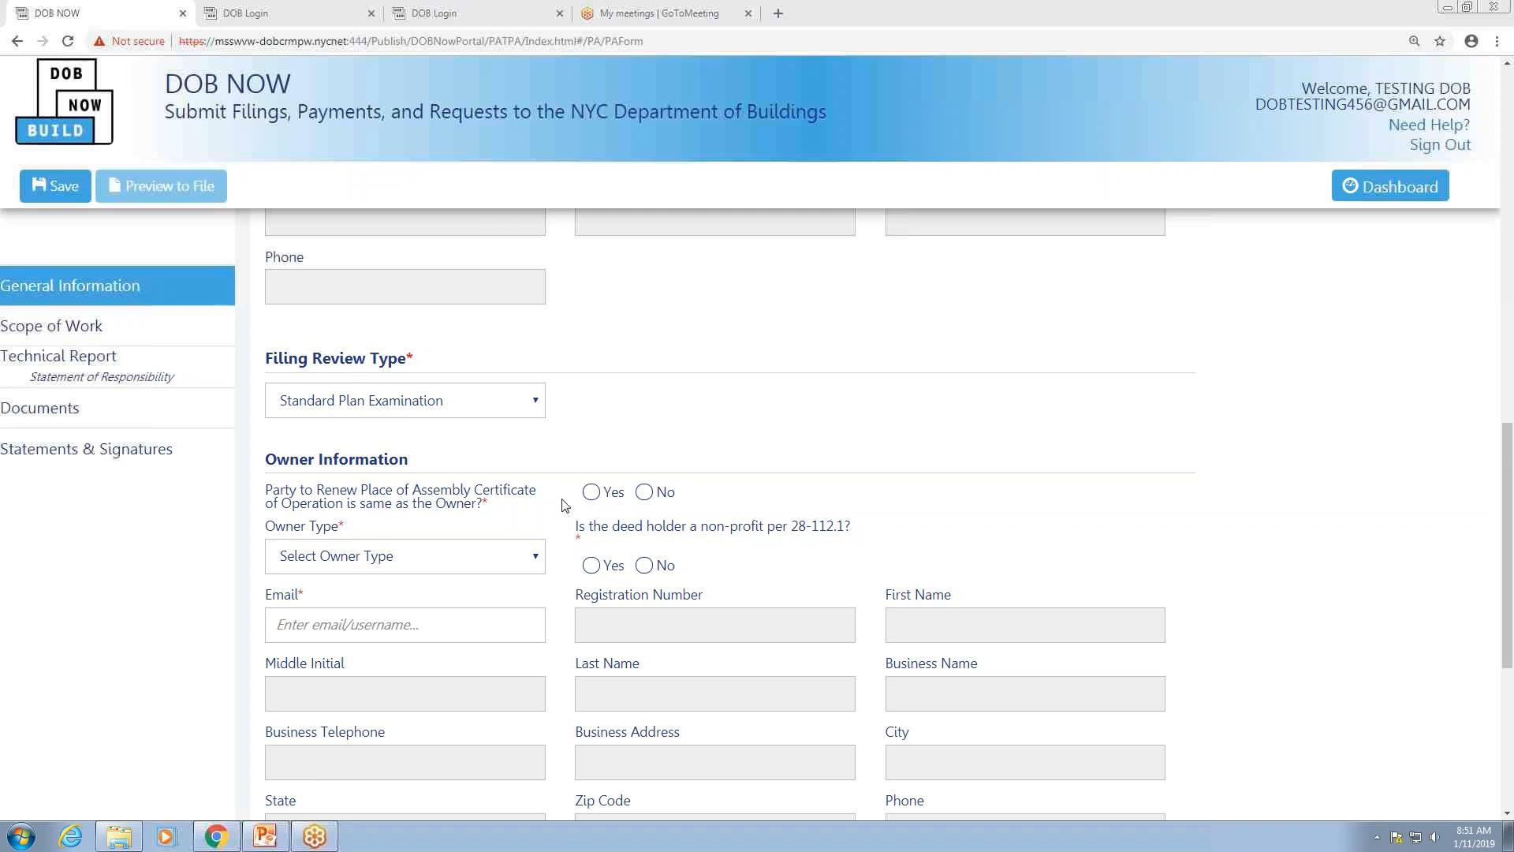
# Step: Answer Yes that the renewing party is the owner and set Owner Type to Individual
pyautogui.click(591, 492)
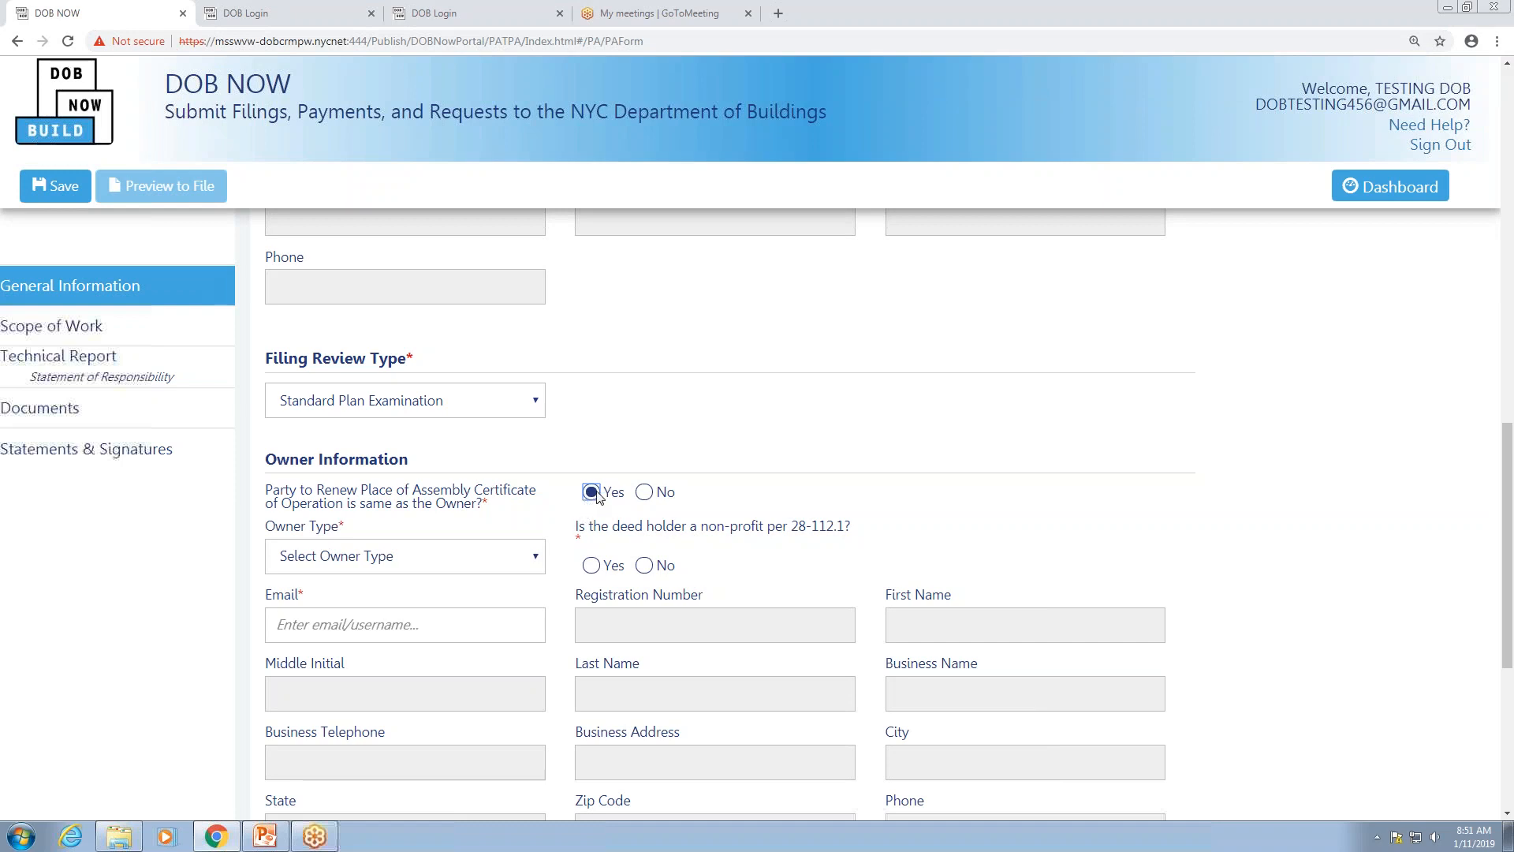
pyautogui.click(645, 493)
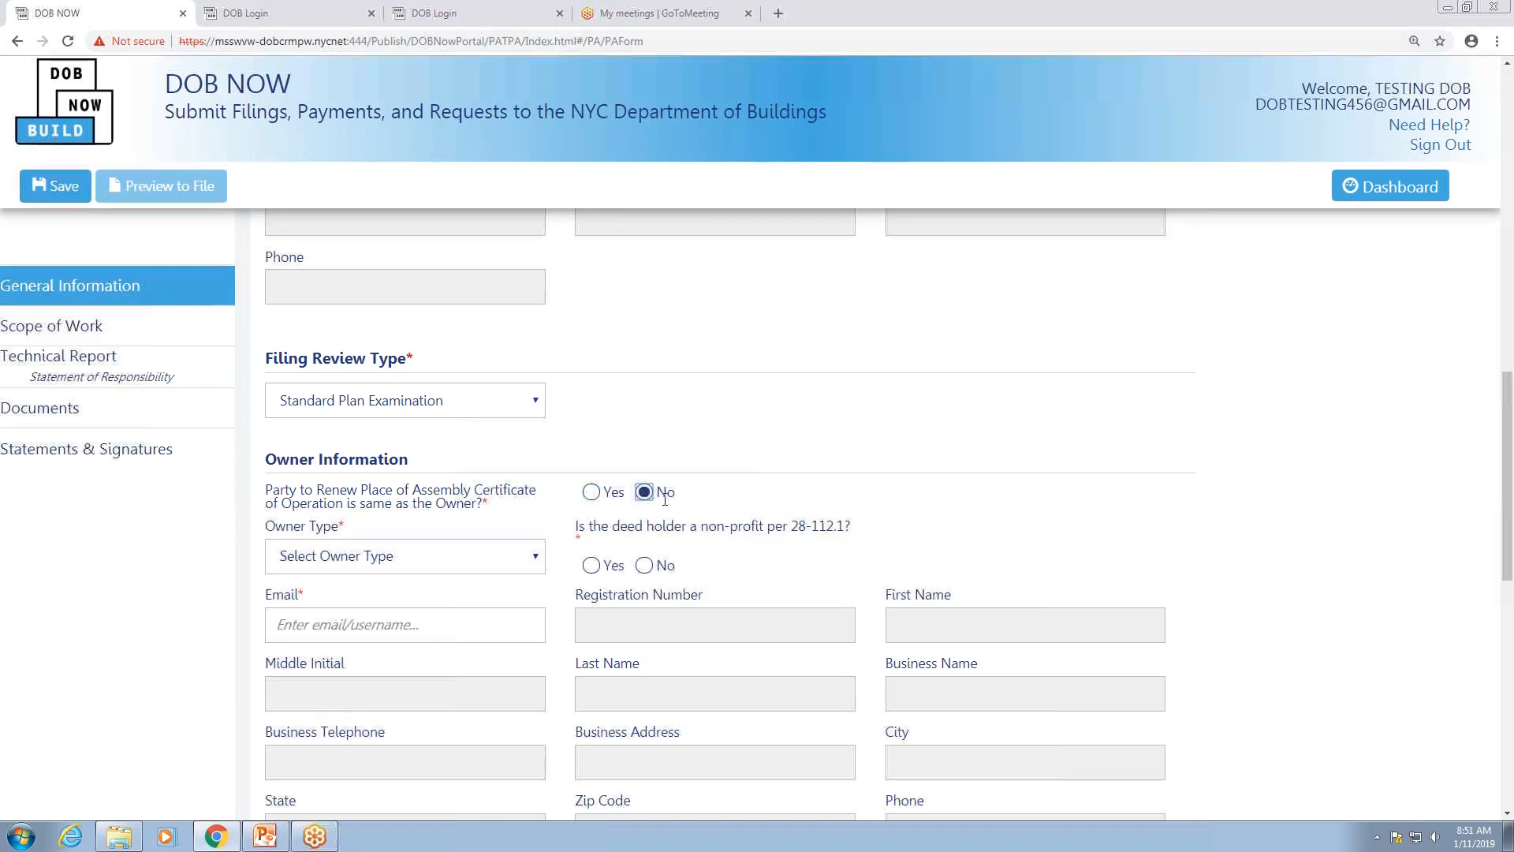
pyautogui.scroll(-5, 673, 494)
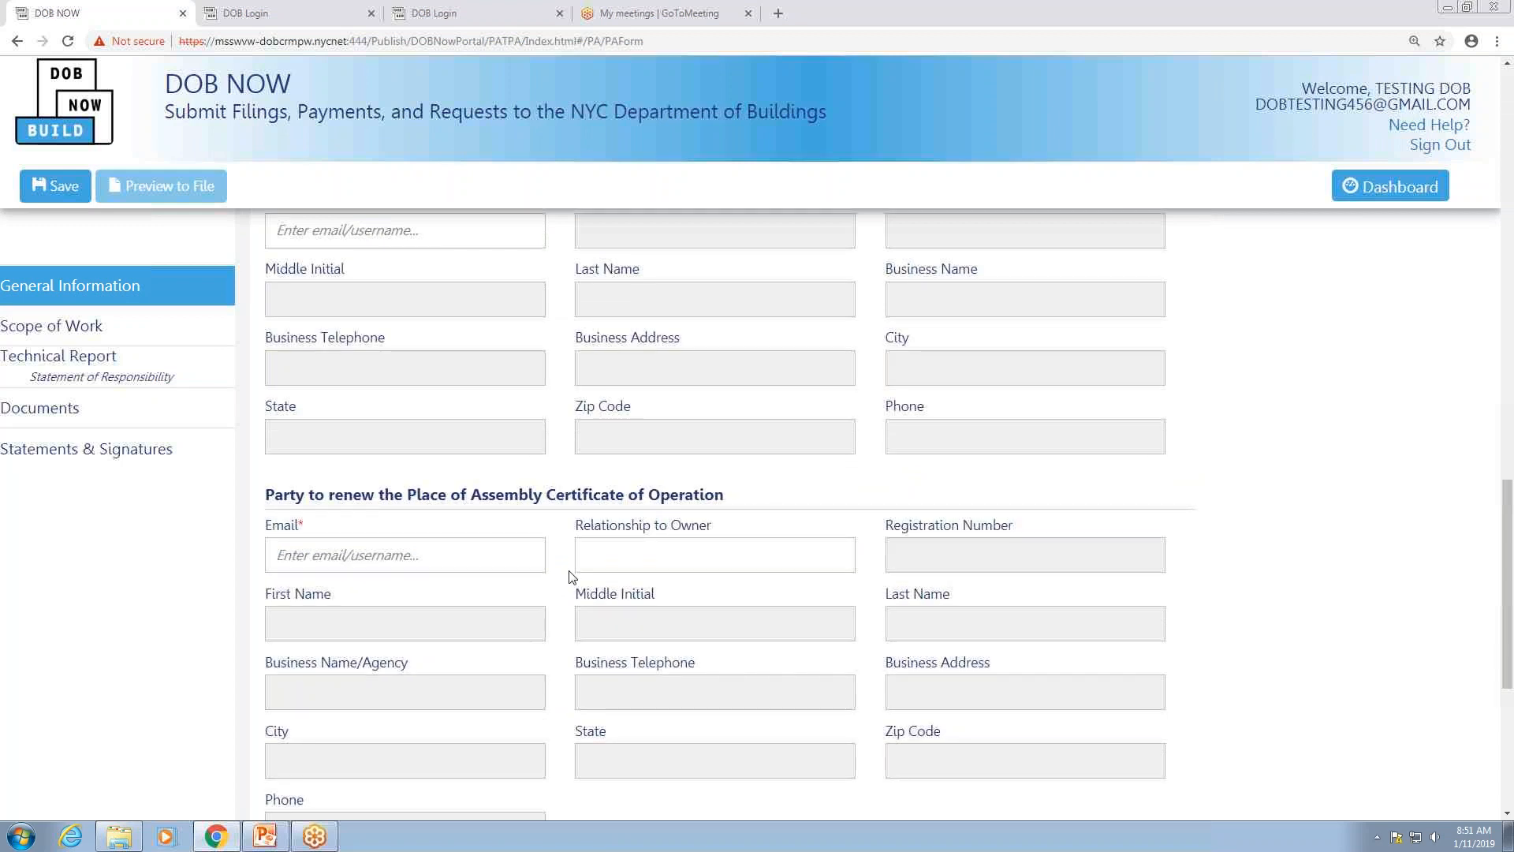
pyautogui.scroll(-1, 508, 590)
pyautogui.scroll(4, 509, 590)
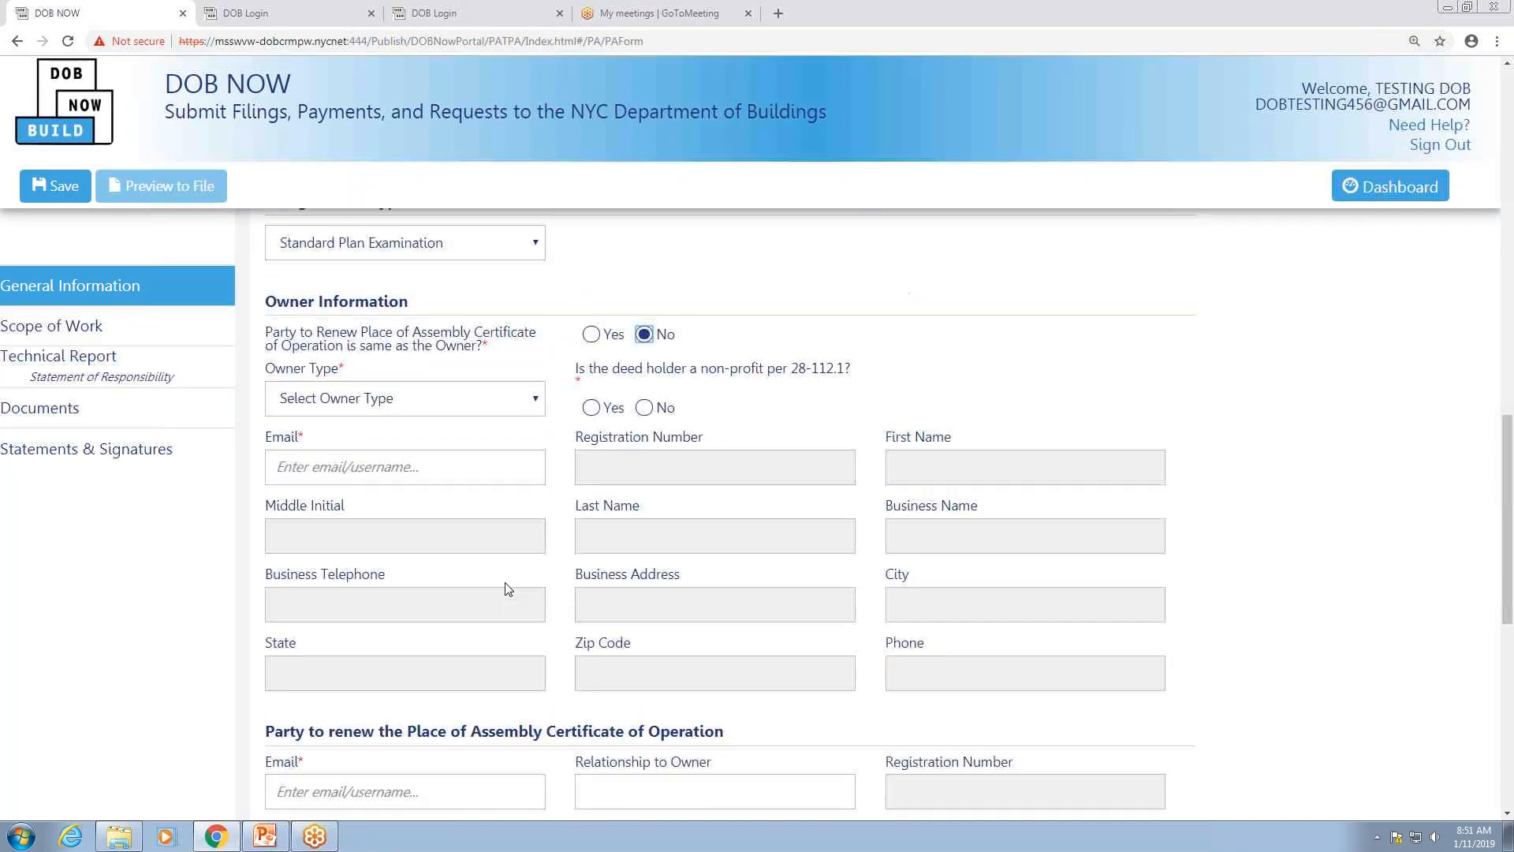
pyautogui.scroll(1, 509, 590)
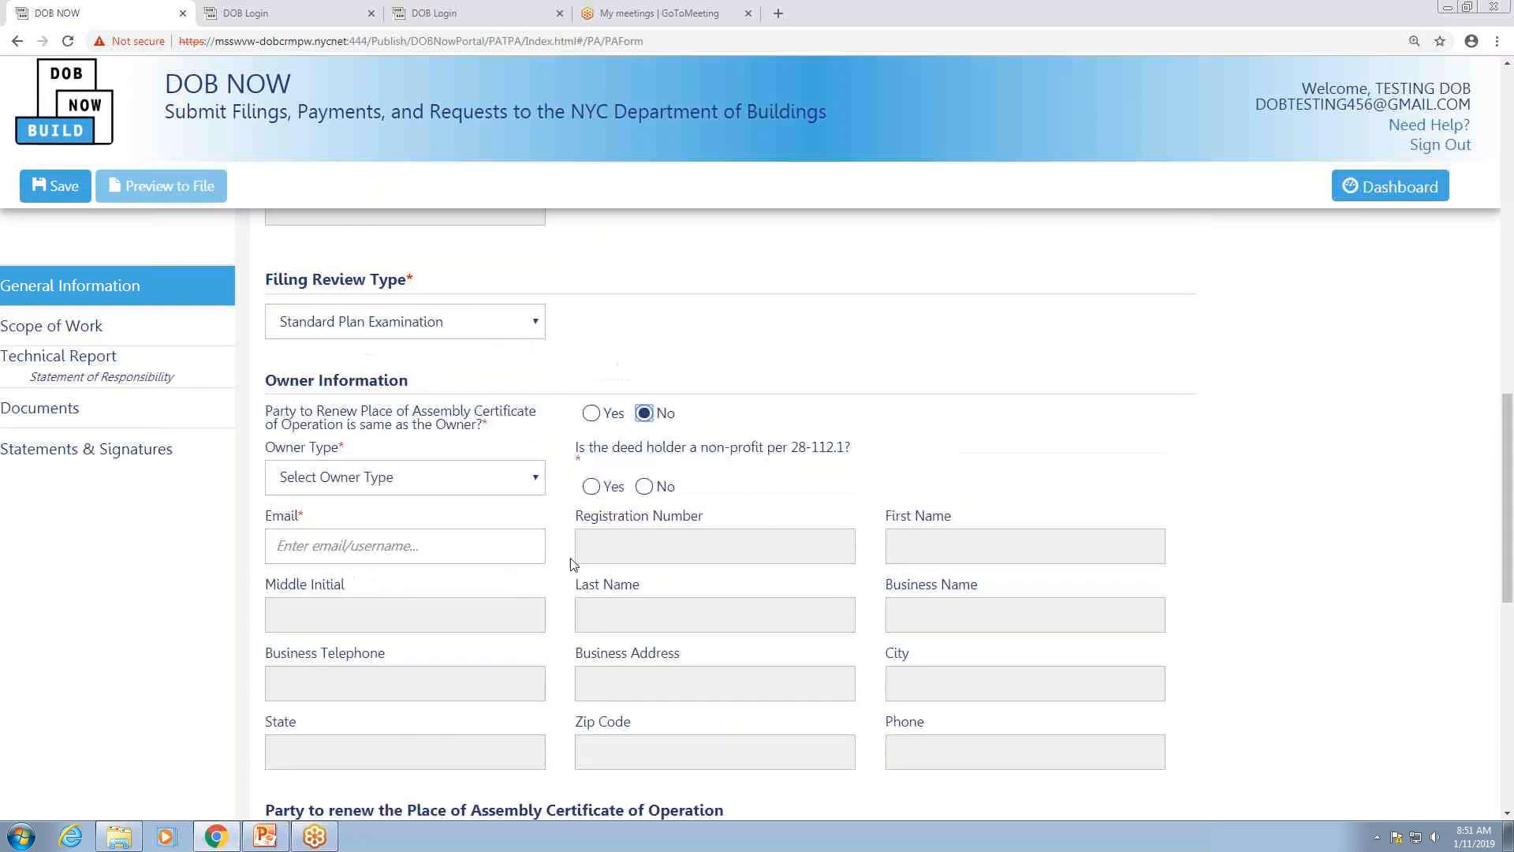
pyautogui.click(592, 413)
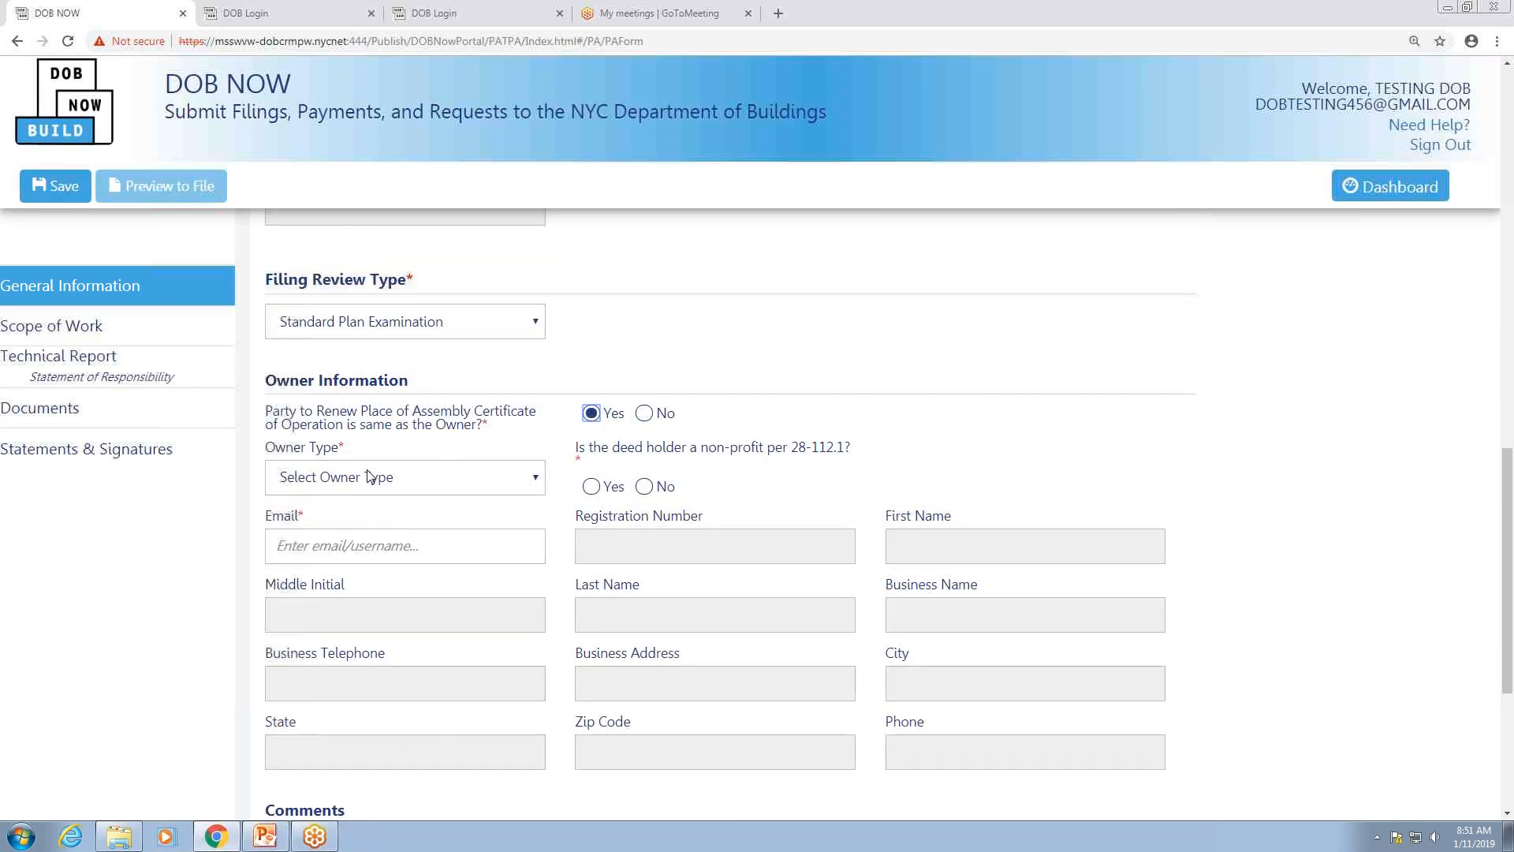
pyautogui.click(396, 478)
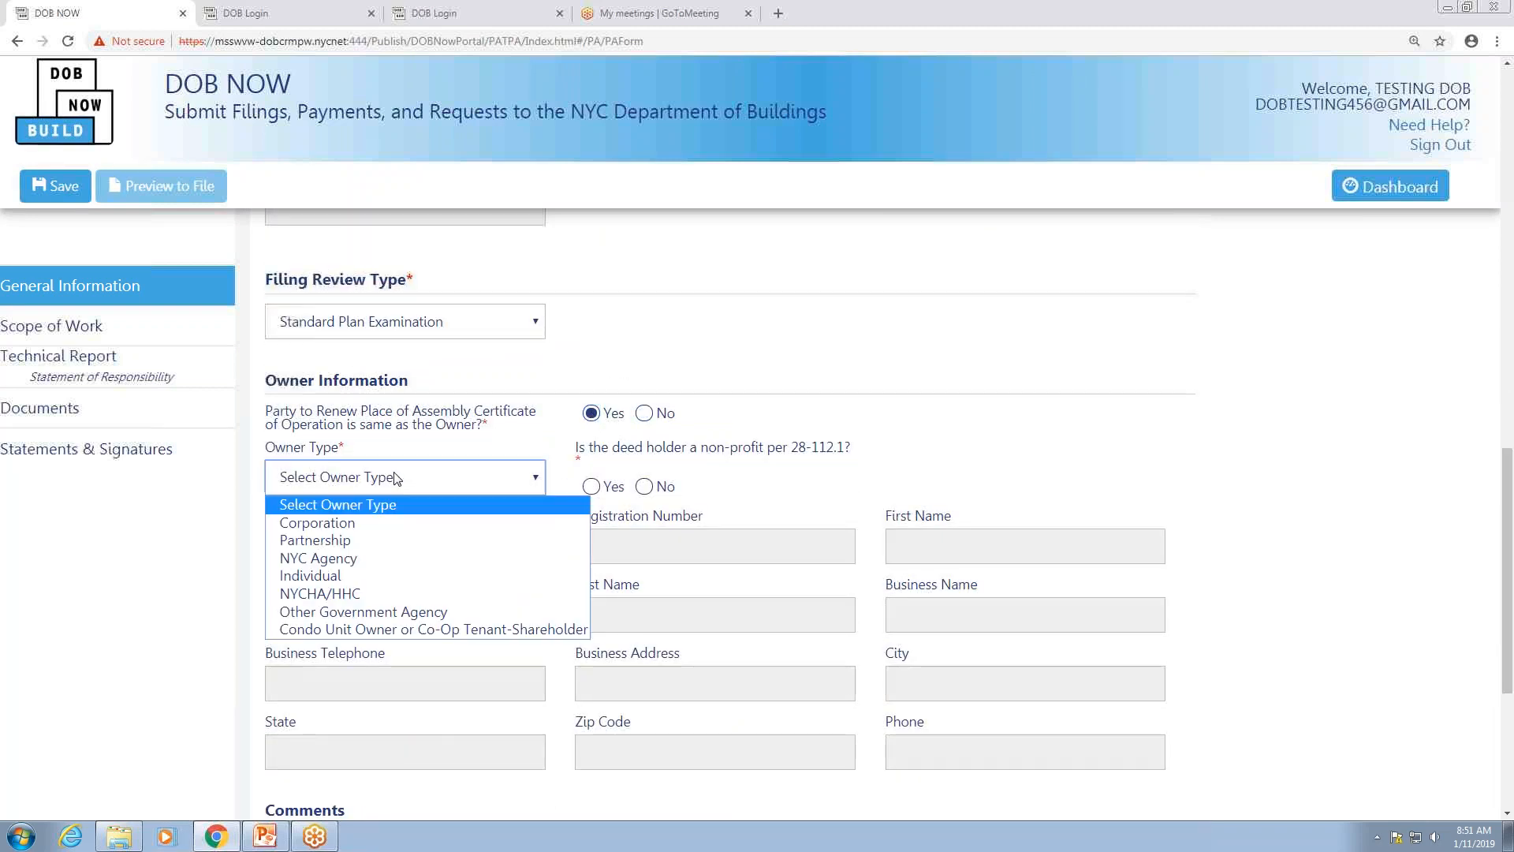
pyautogui.click(316, 579)
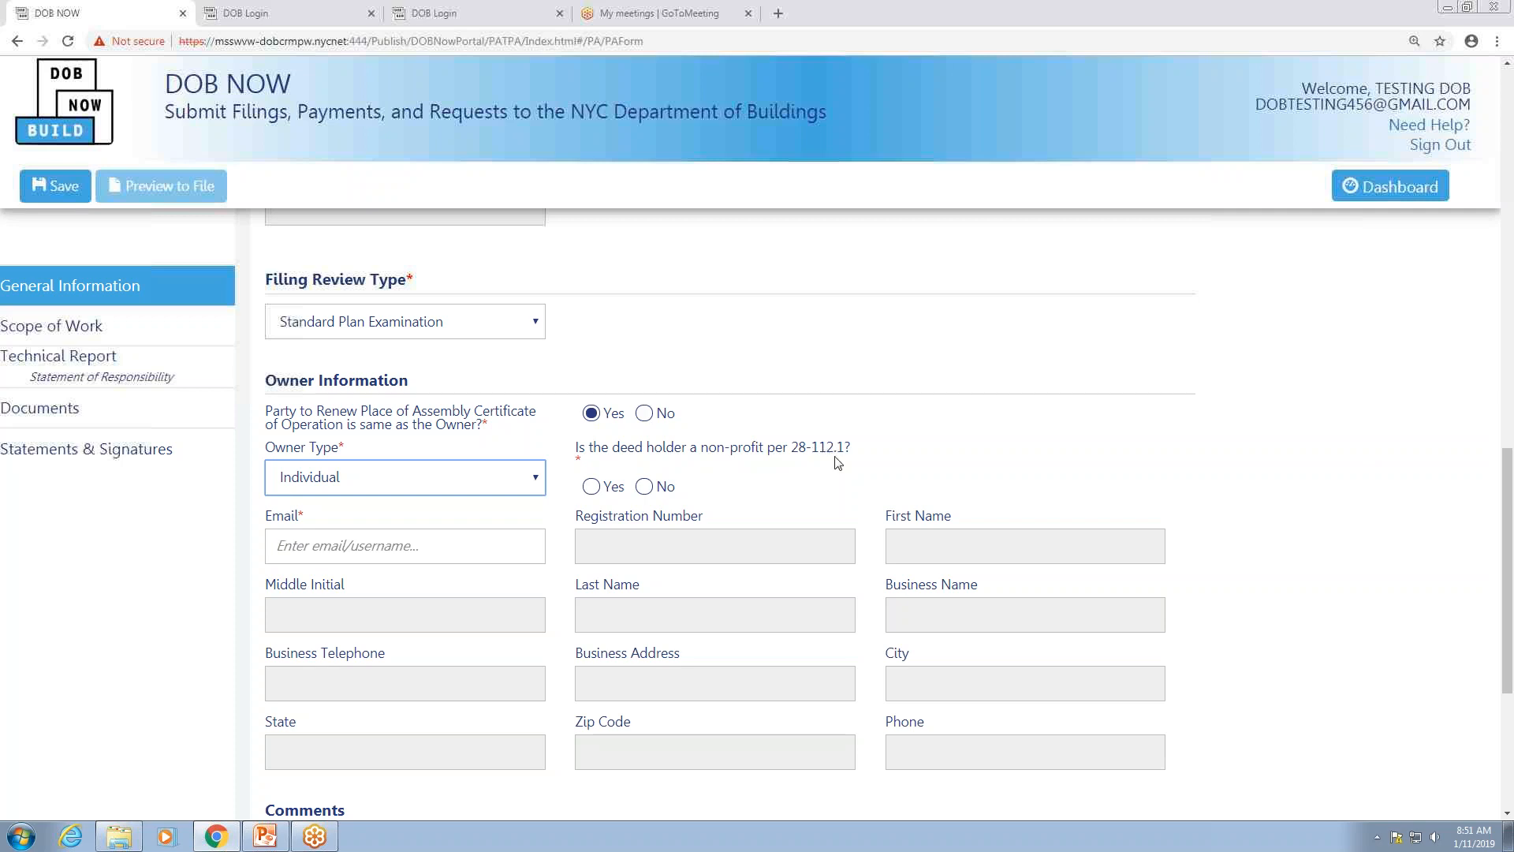
# Step: Answer Yes to the non-profit deed holder question and fill owner details from the owner's e-mail
pyautogui.click(592, 487)
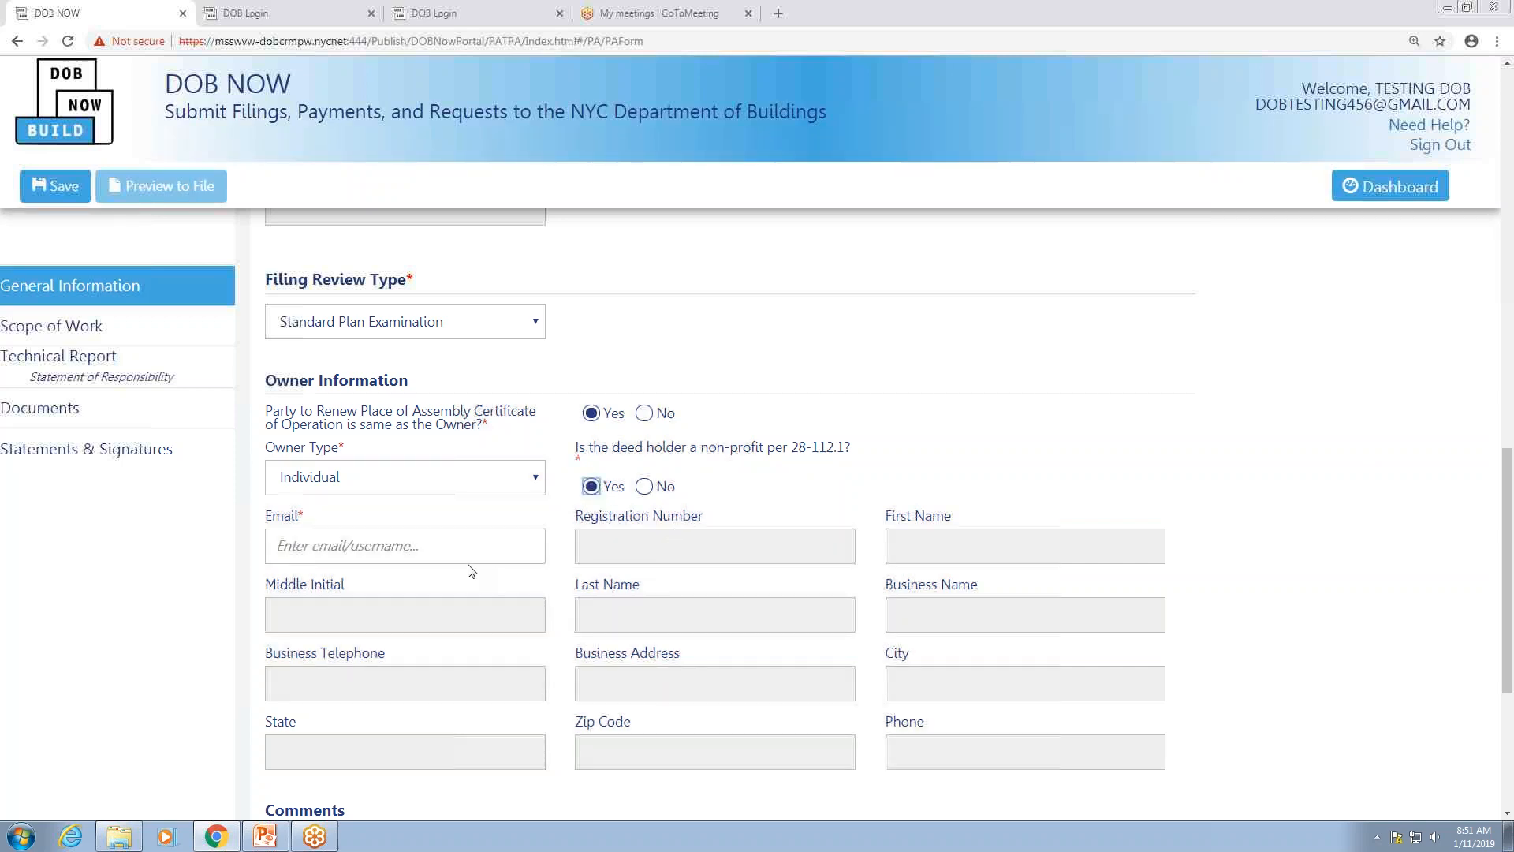
pyautogui.click(443, 545)
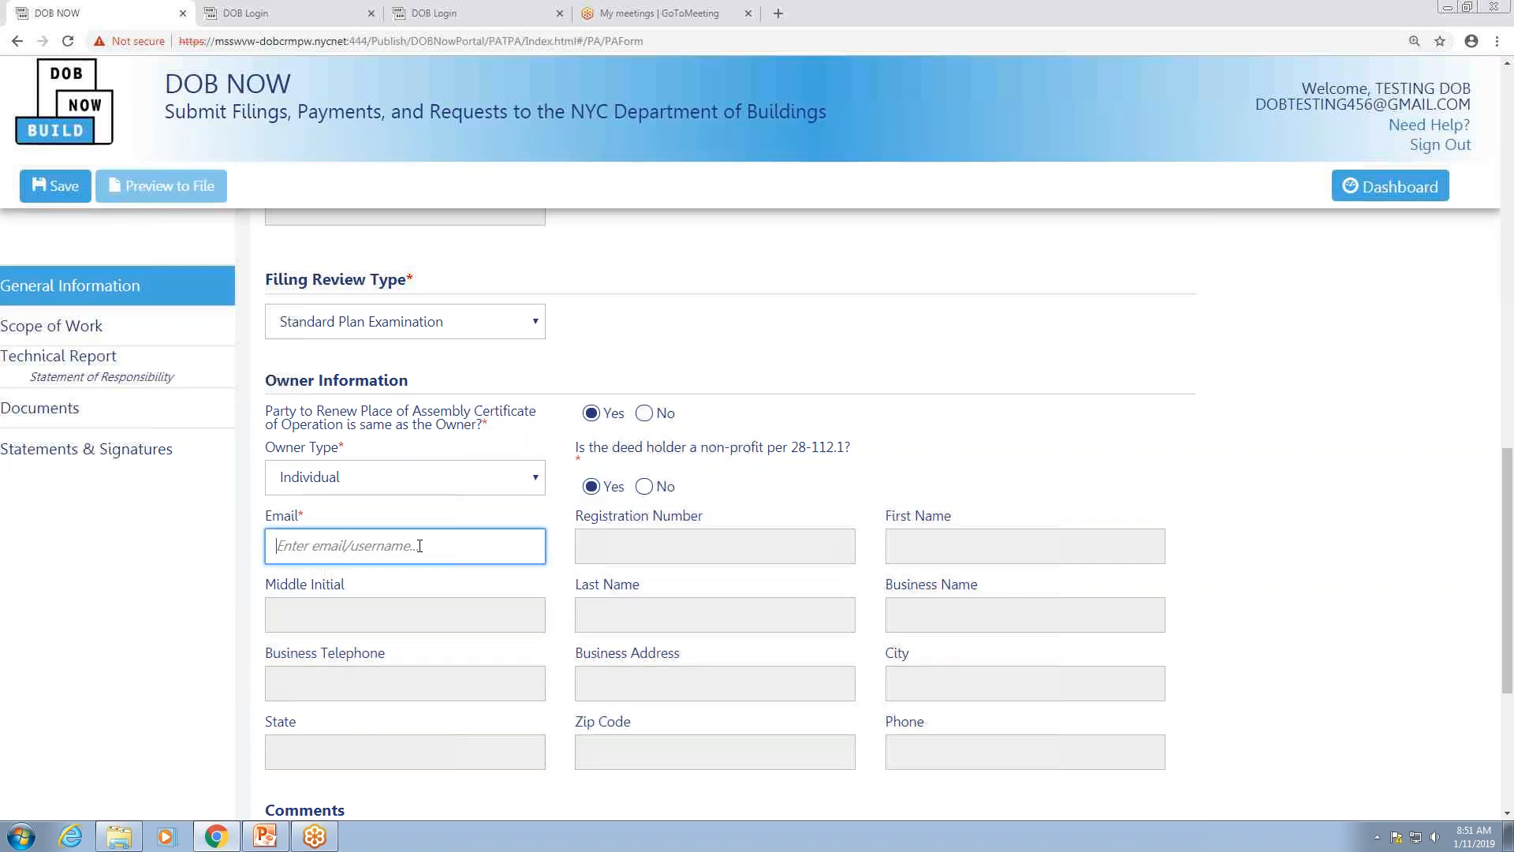
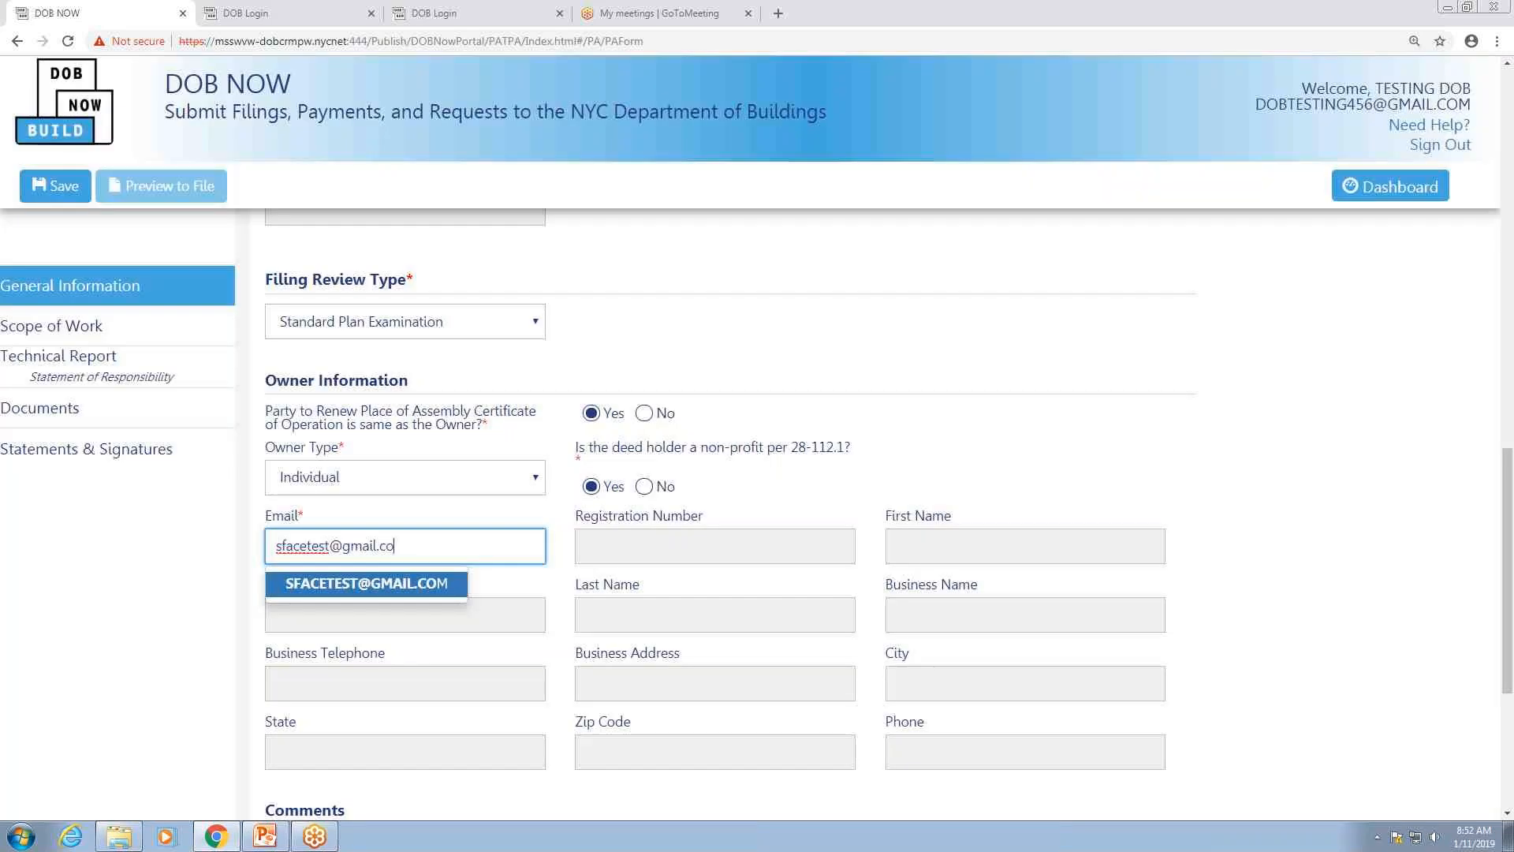
pyautogui.click(399, 588)
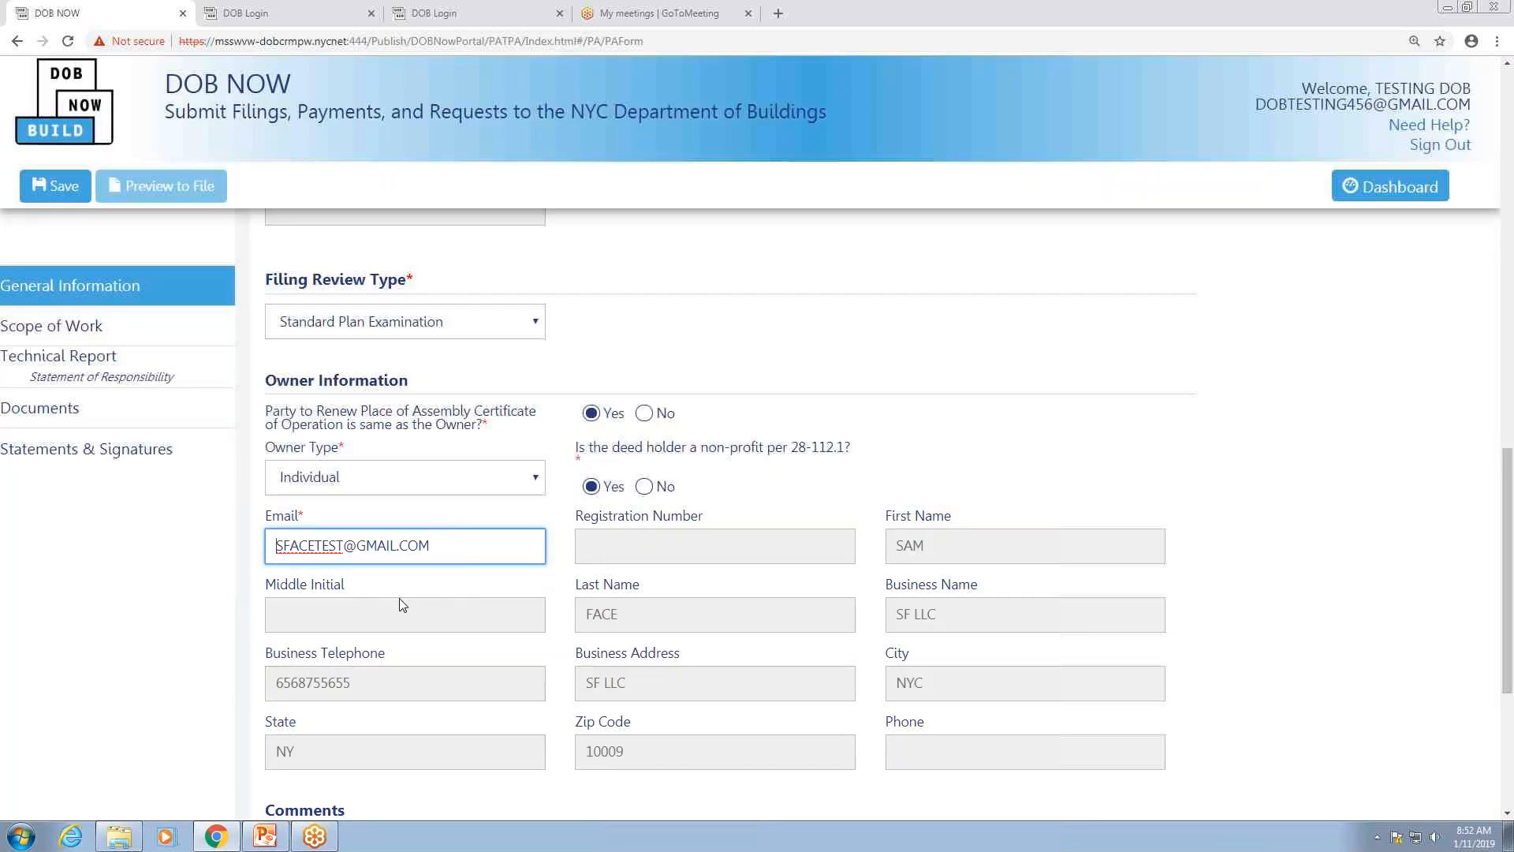
pyautogui.scroll(-1, 398, 586)
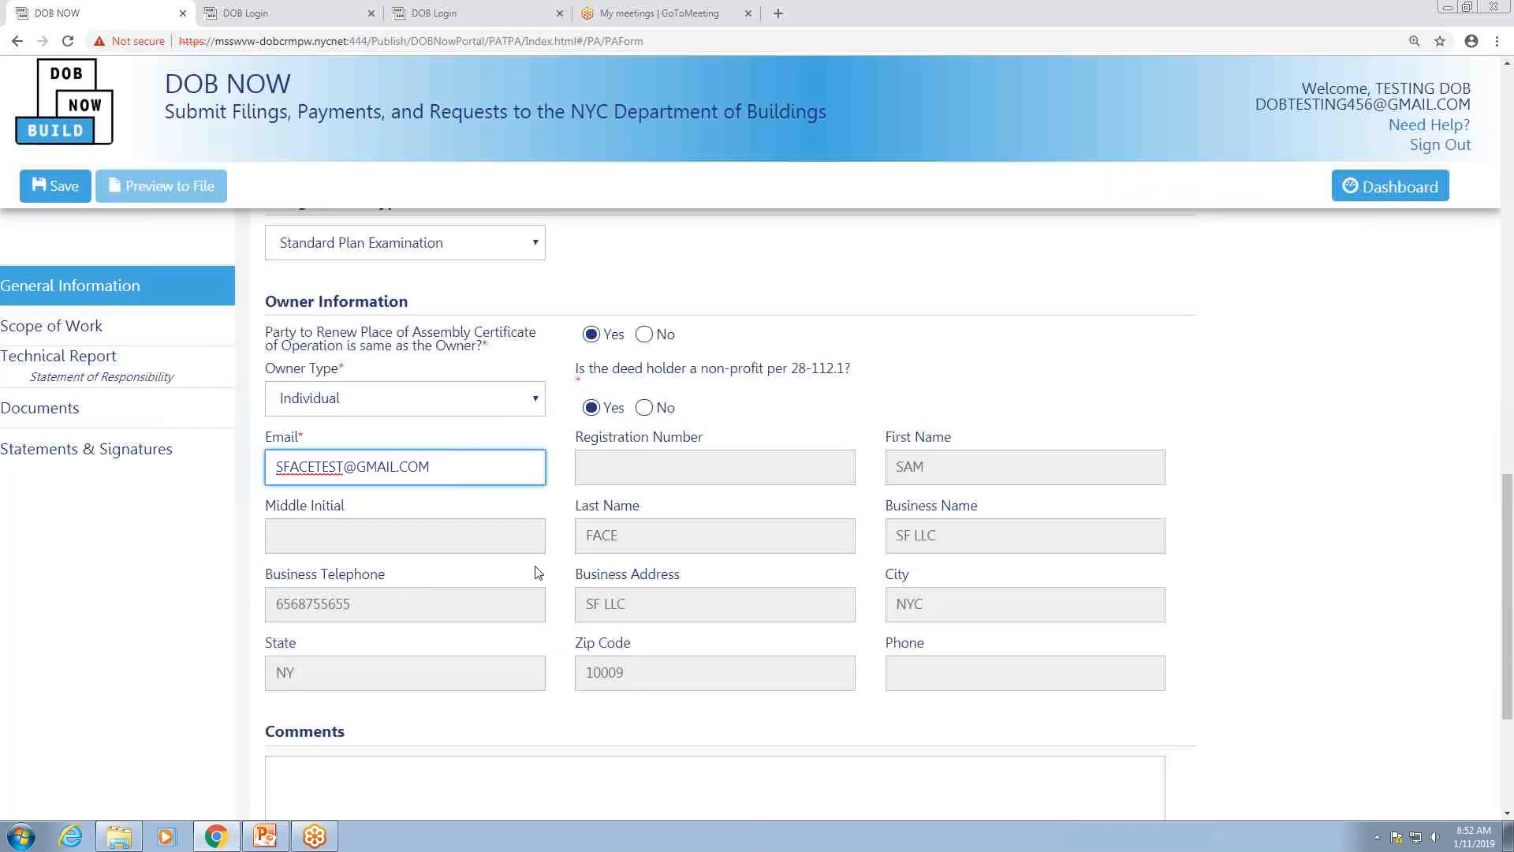
pyautogui.scroll(-2, 520, 598)
pyautogui.scroll(3, 520, 598)
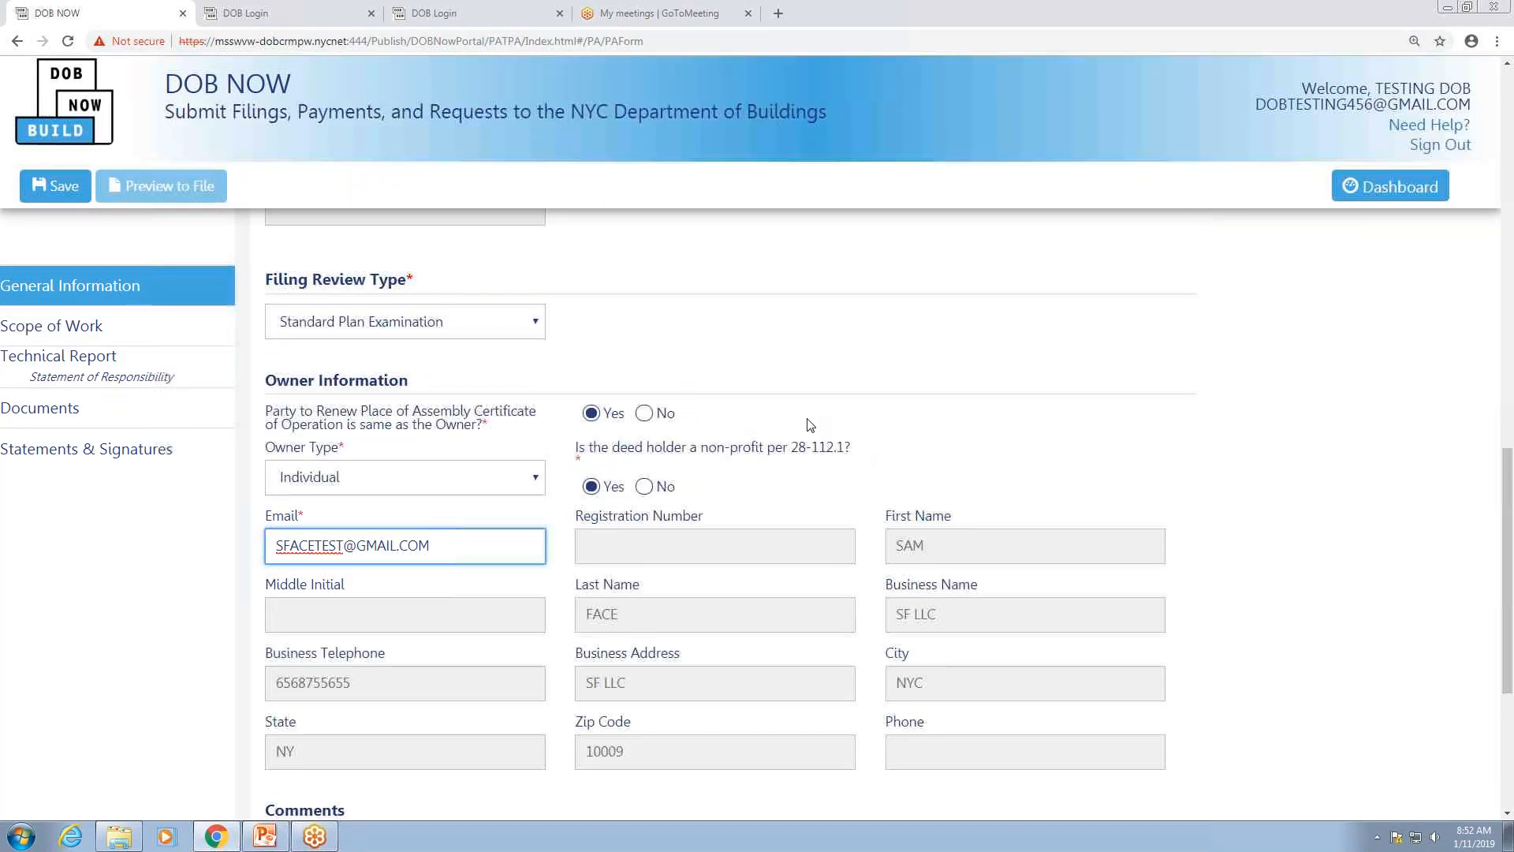
pyautogui.scroll(-1, 810, 426)
pyautogui.scroll(2, 810, 426)
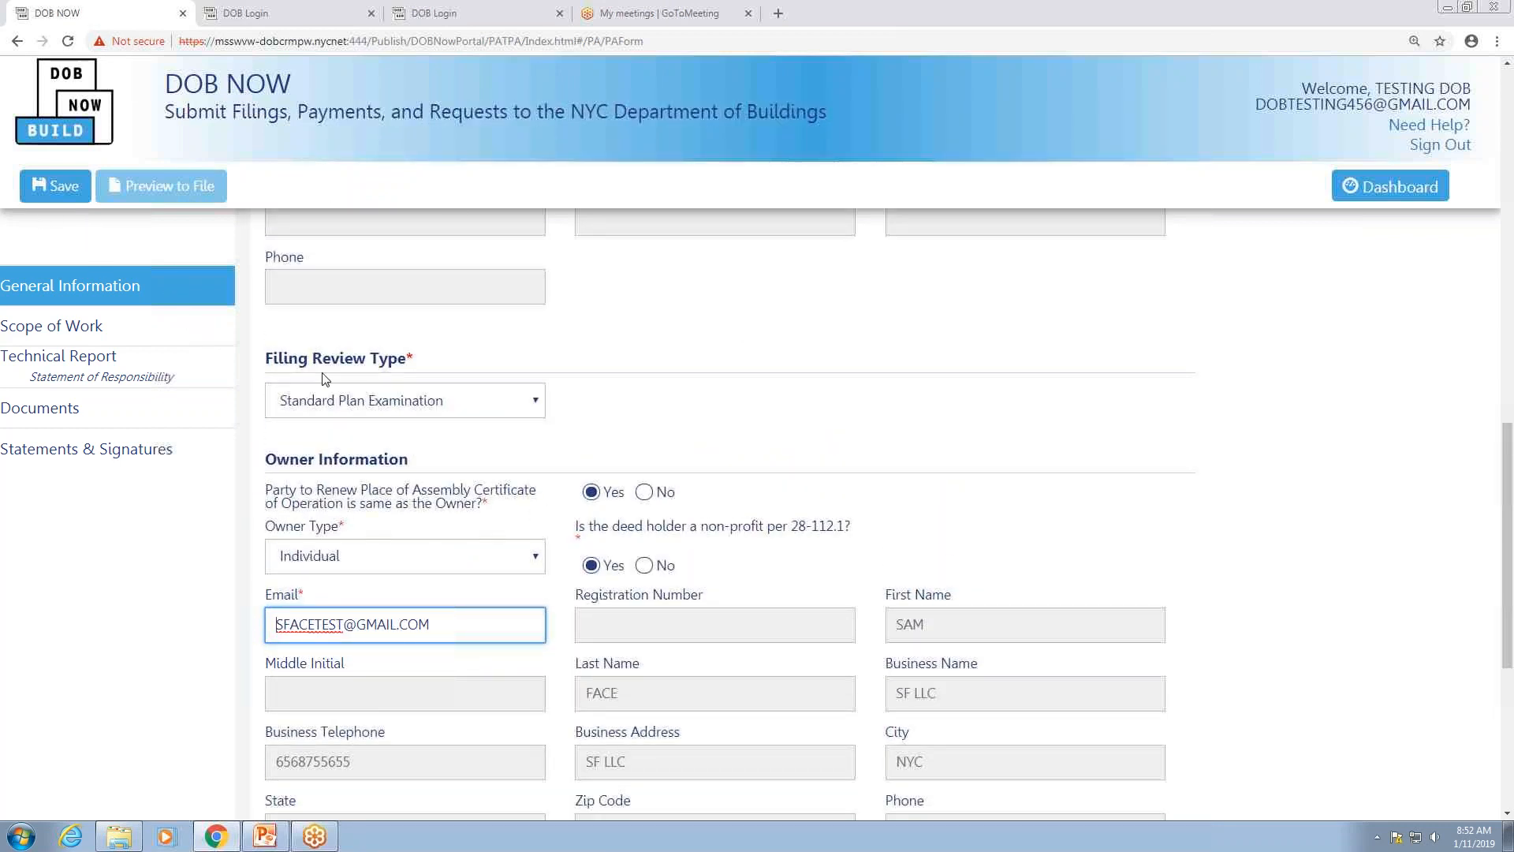
pyautogui.click(62, 195)
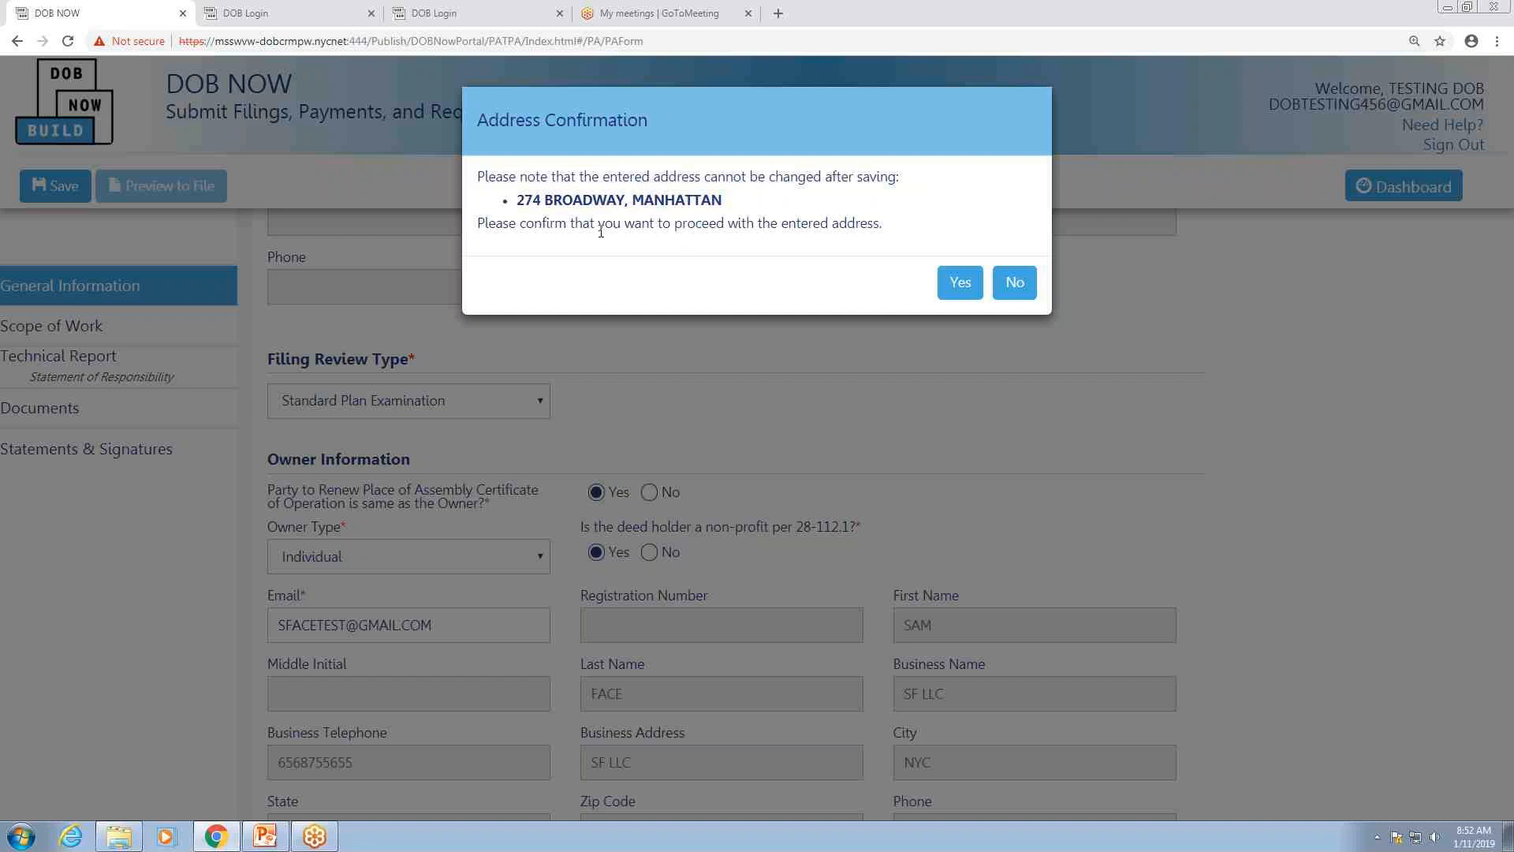
pyautogui.click(961, 282)
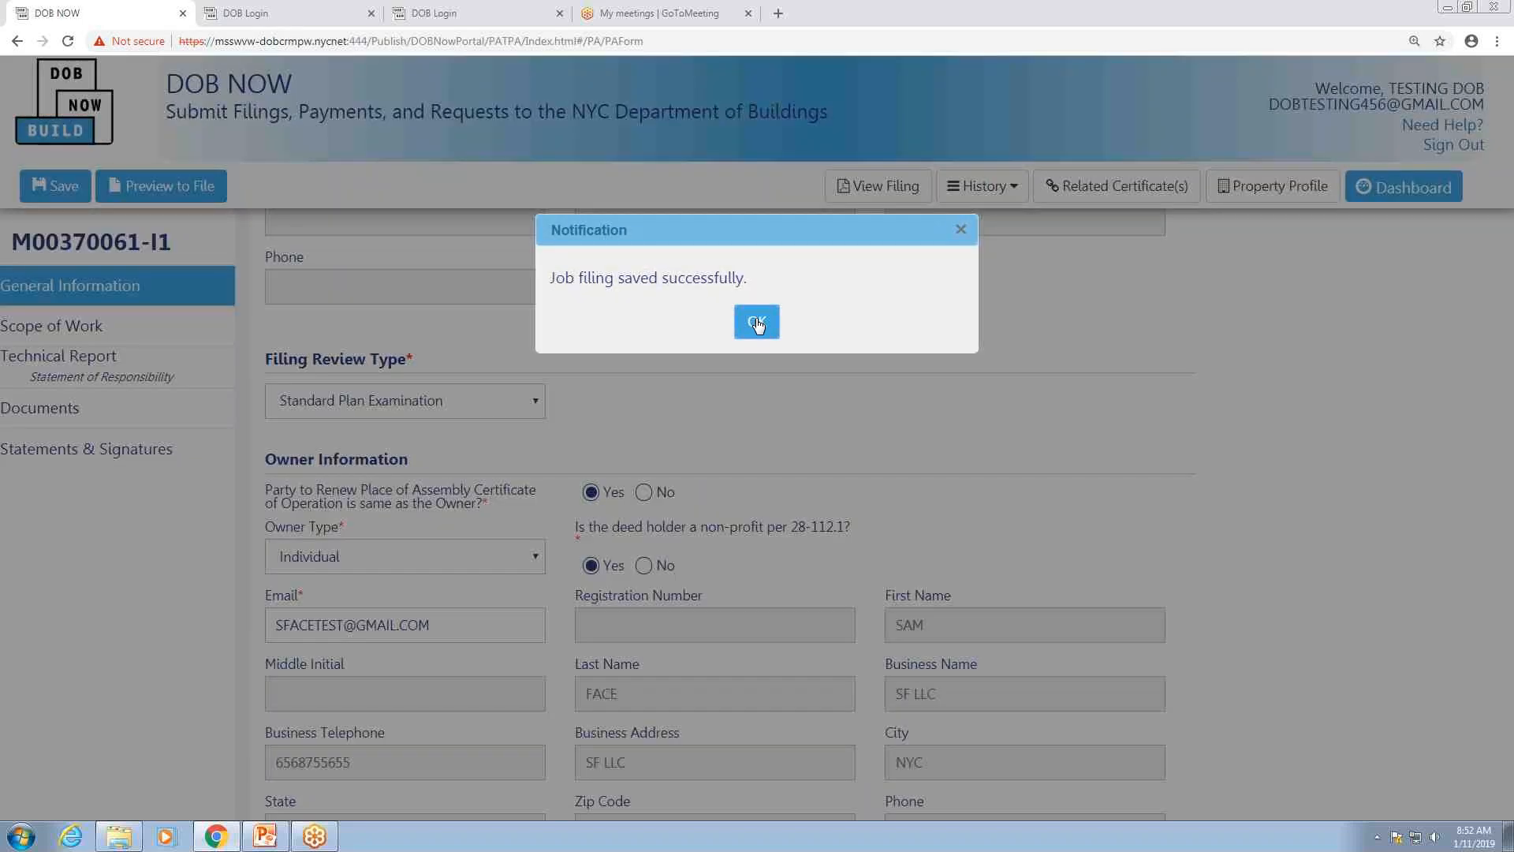
pyautogui.click(757, 323)
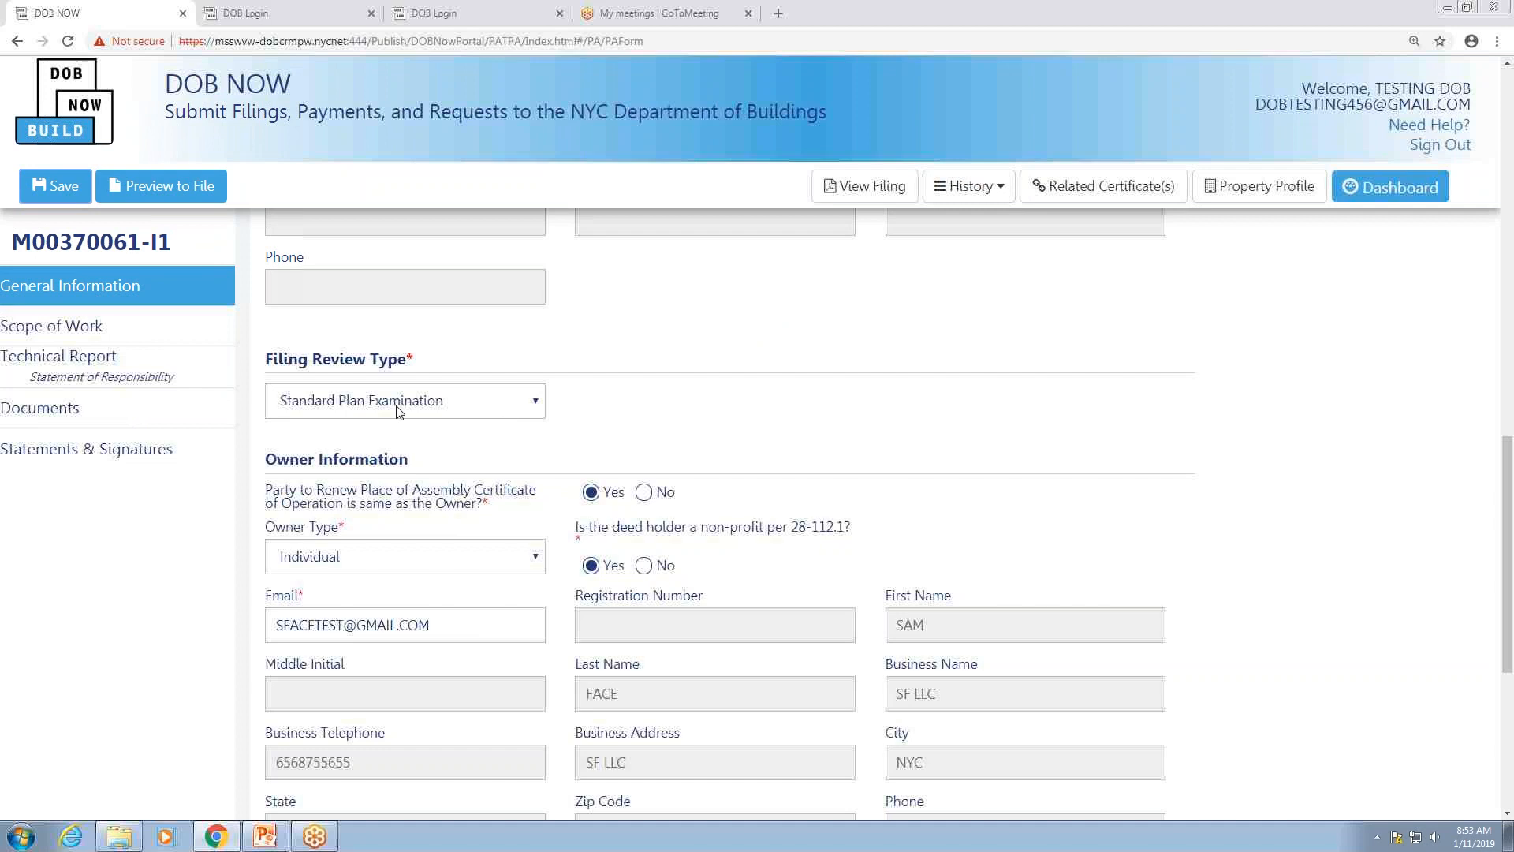
# Step: In Scope of Work, answer No to pre-BIS and enter the establishing NB/A1 job number
pyautogui.click(136, 330)
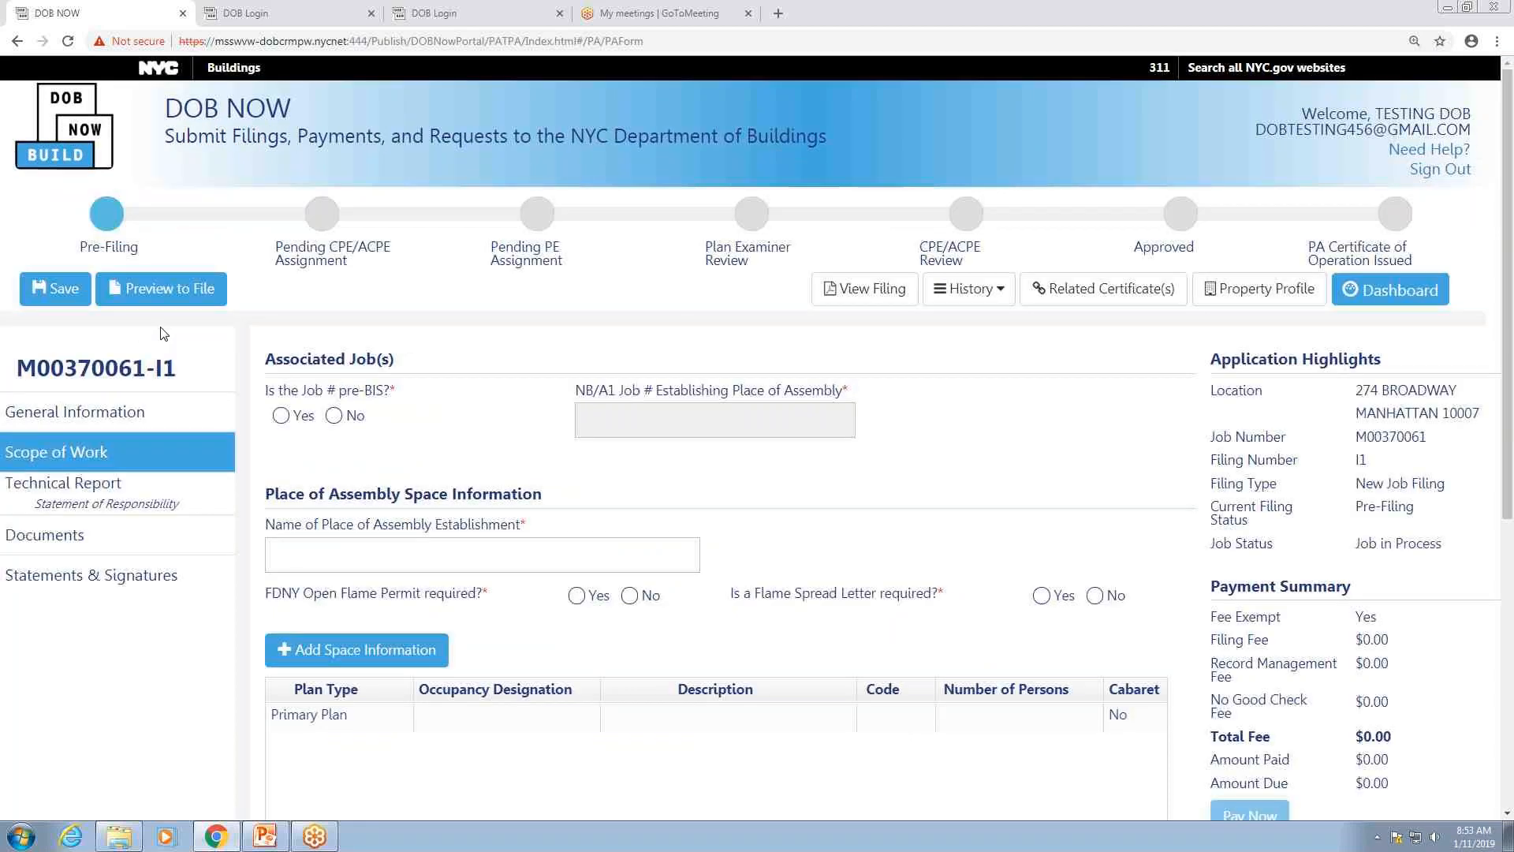
pyautogui.click(282, 416)
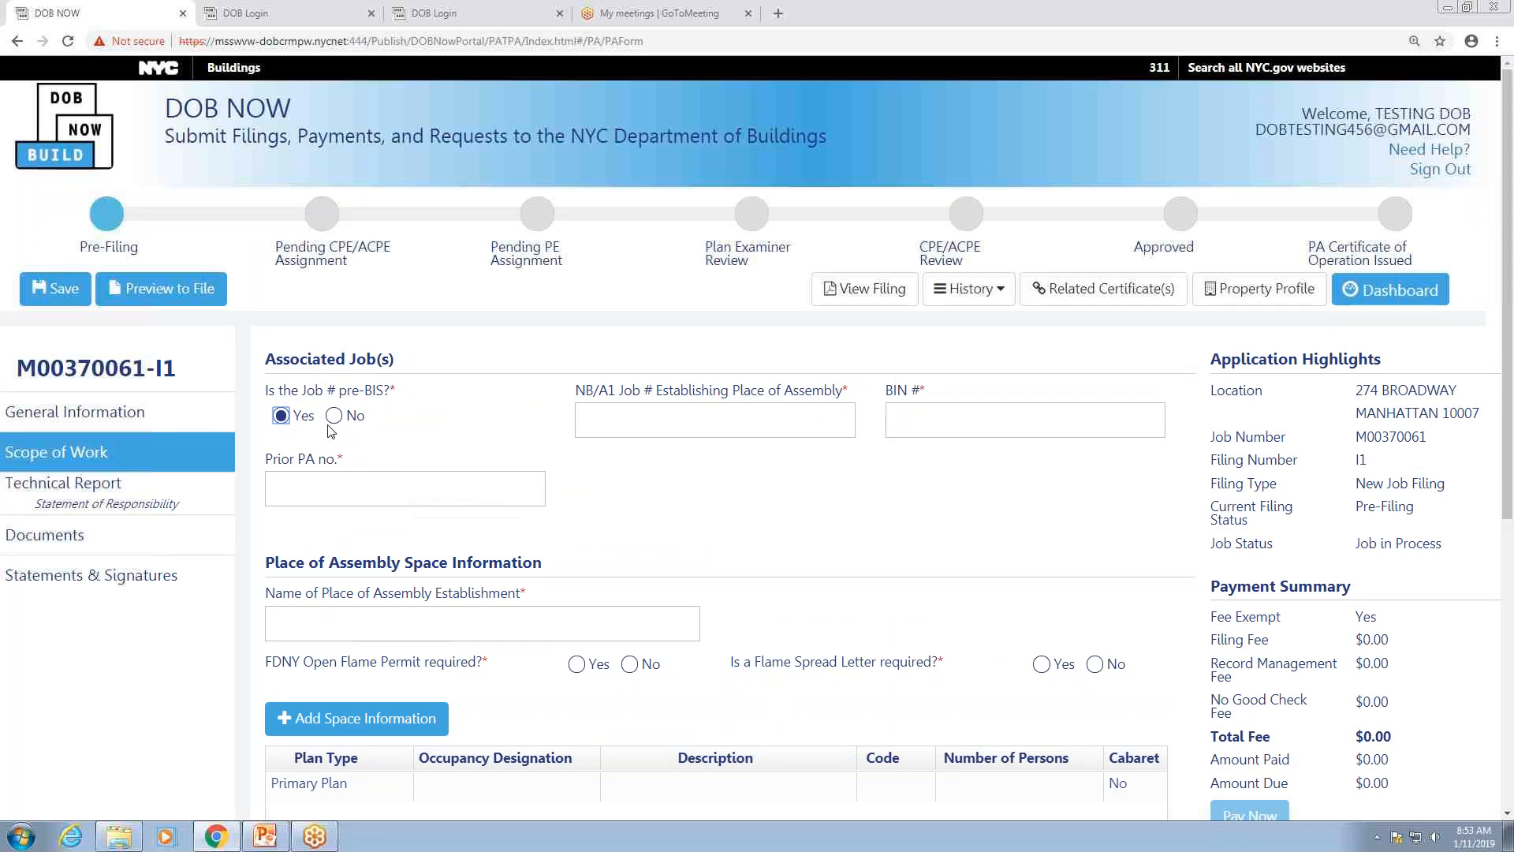
pyautogui.click(348, 418)
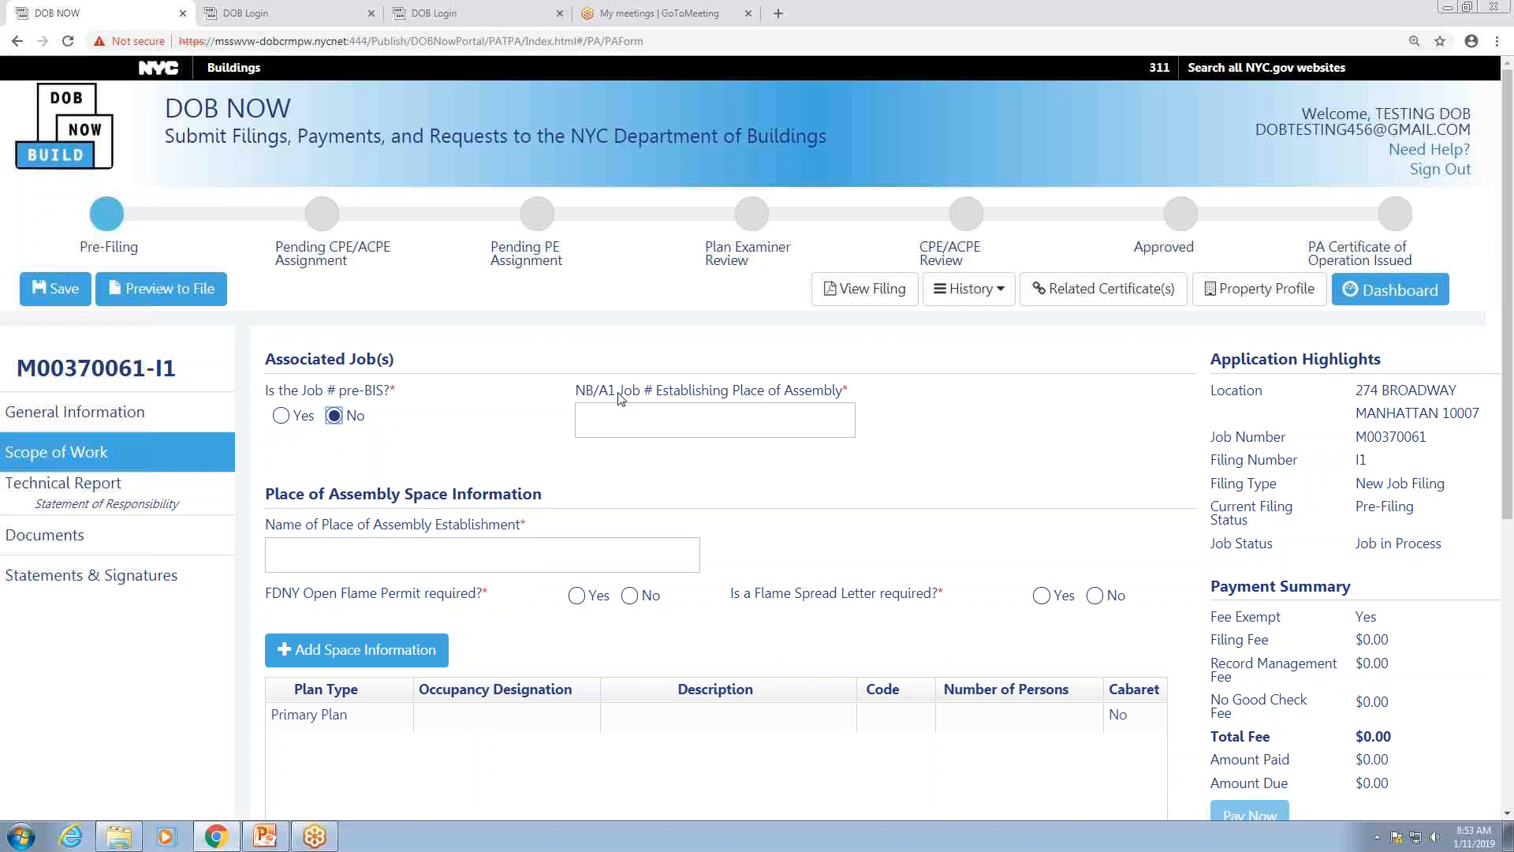
pyautogui.click(651, 413)
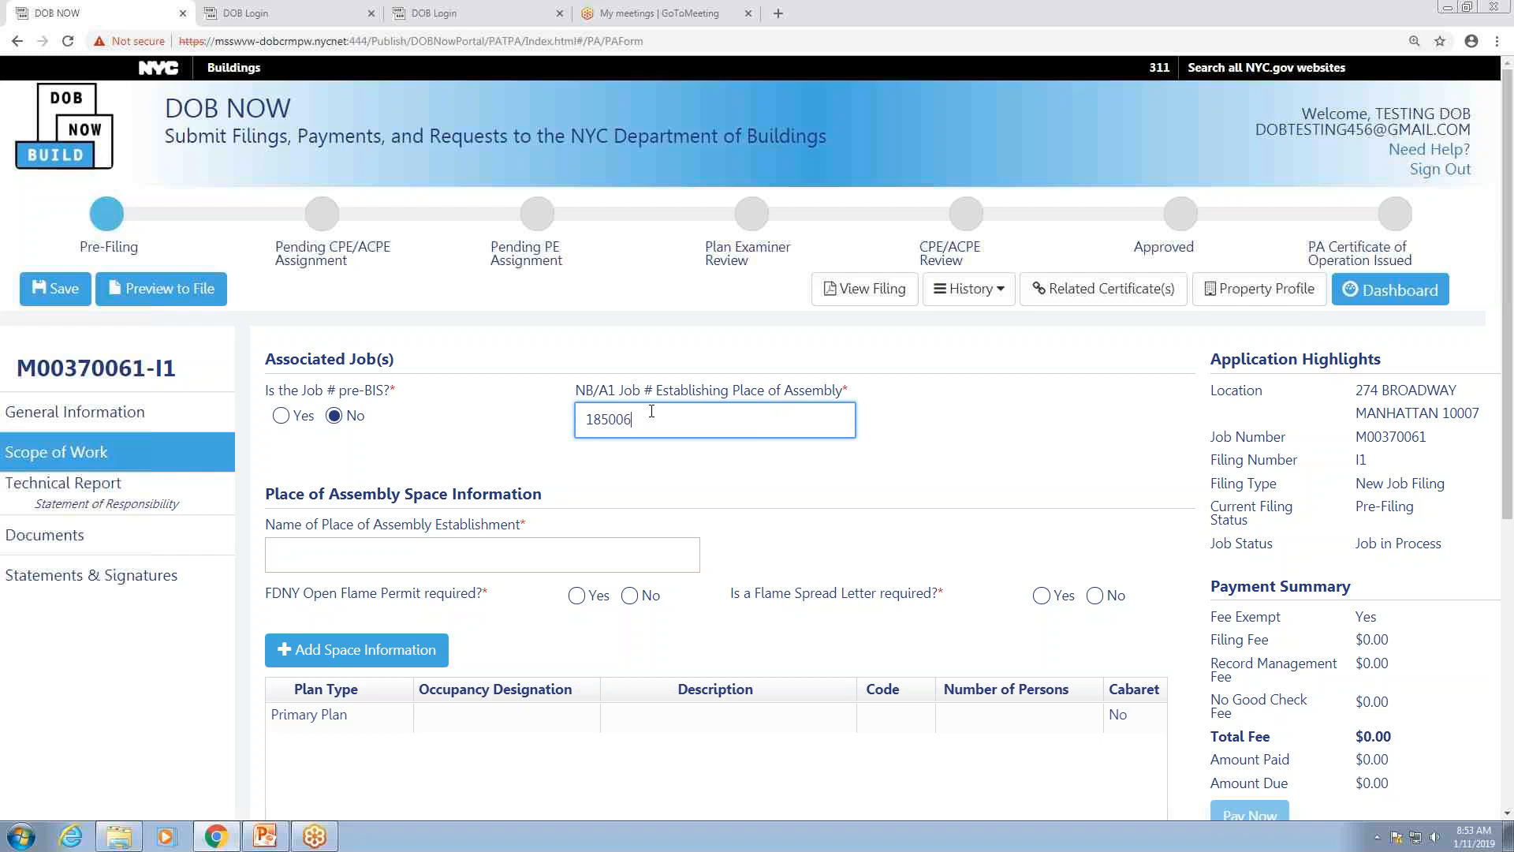
pyautogui.write('84')
pyautogui.click(593, 472)
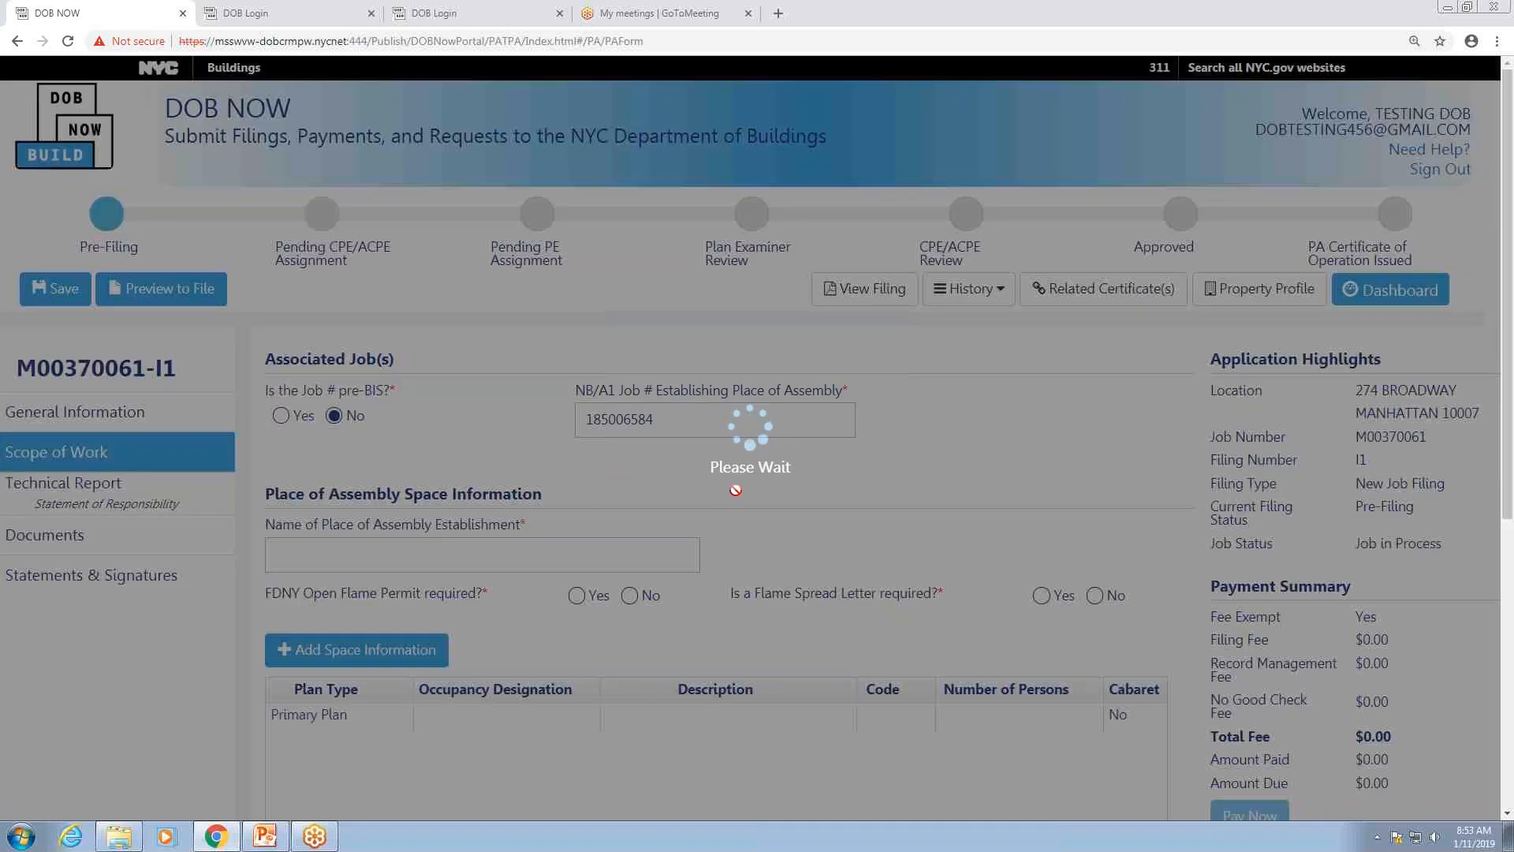
# Step: Name the establishment Franks Place and mark an FDNY open flame permit as required
pyautogui.scroll(-3, 430, 550)
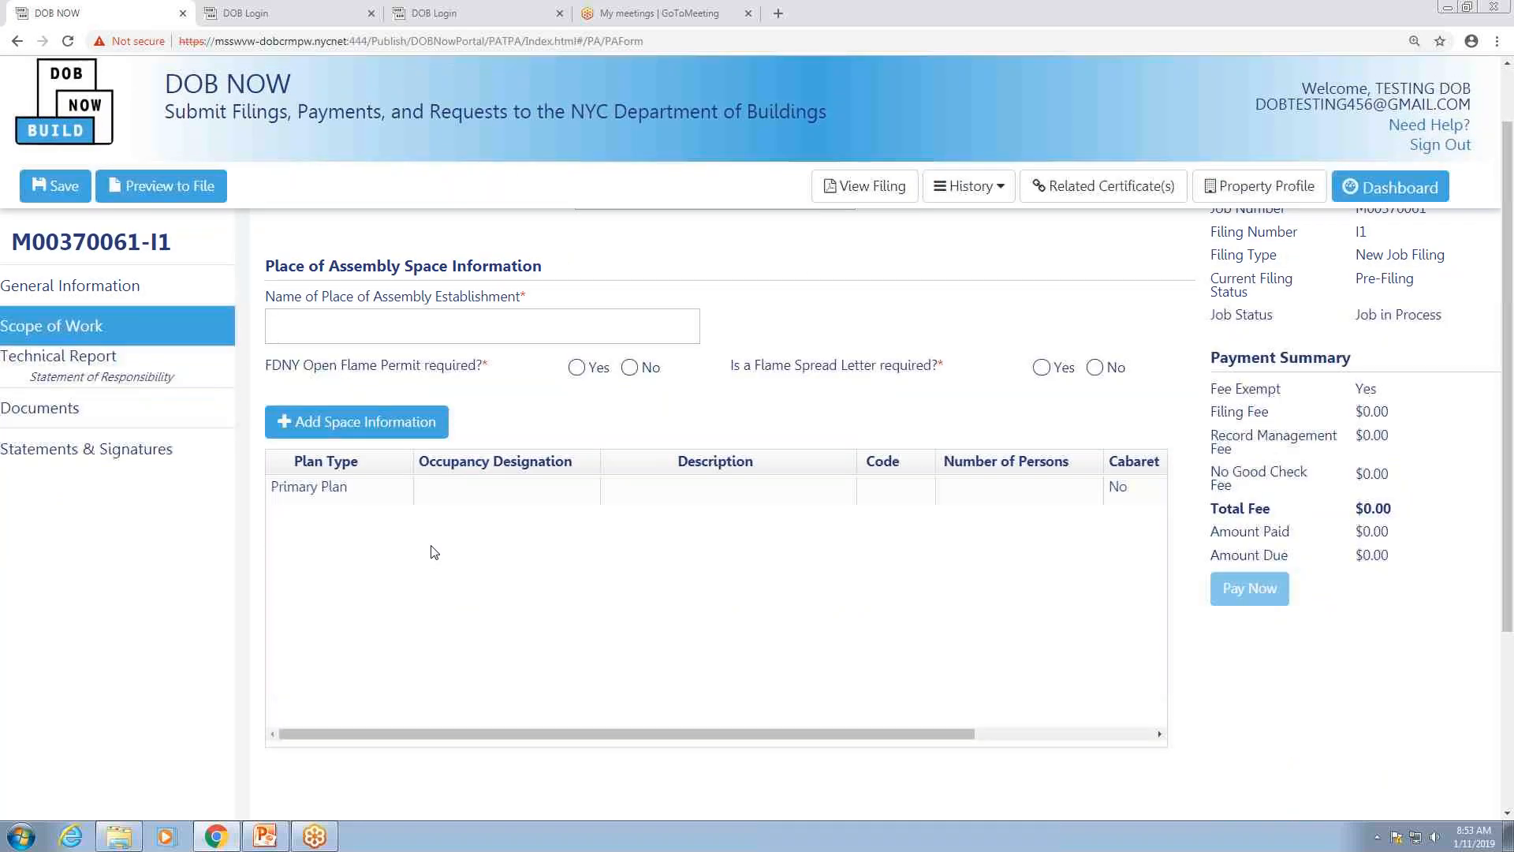
pyautogui.click(370, 323)
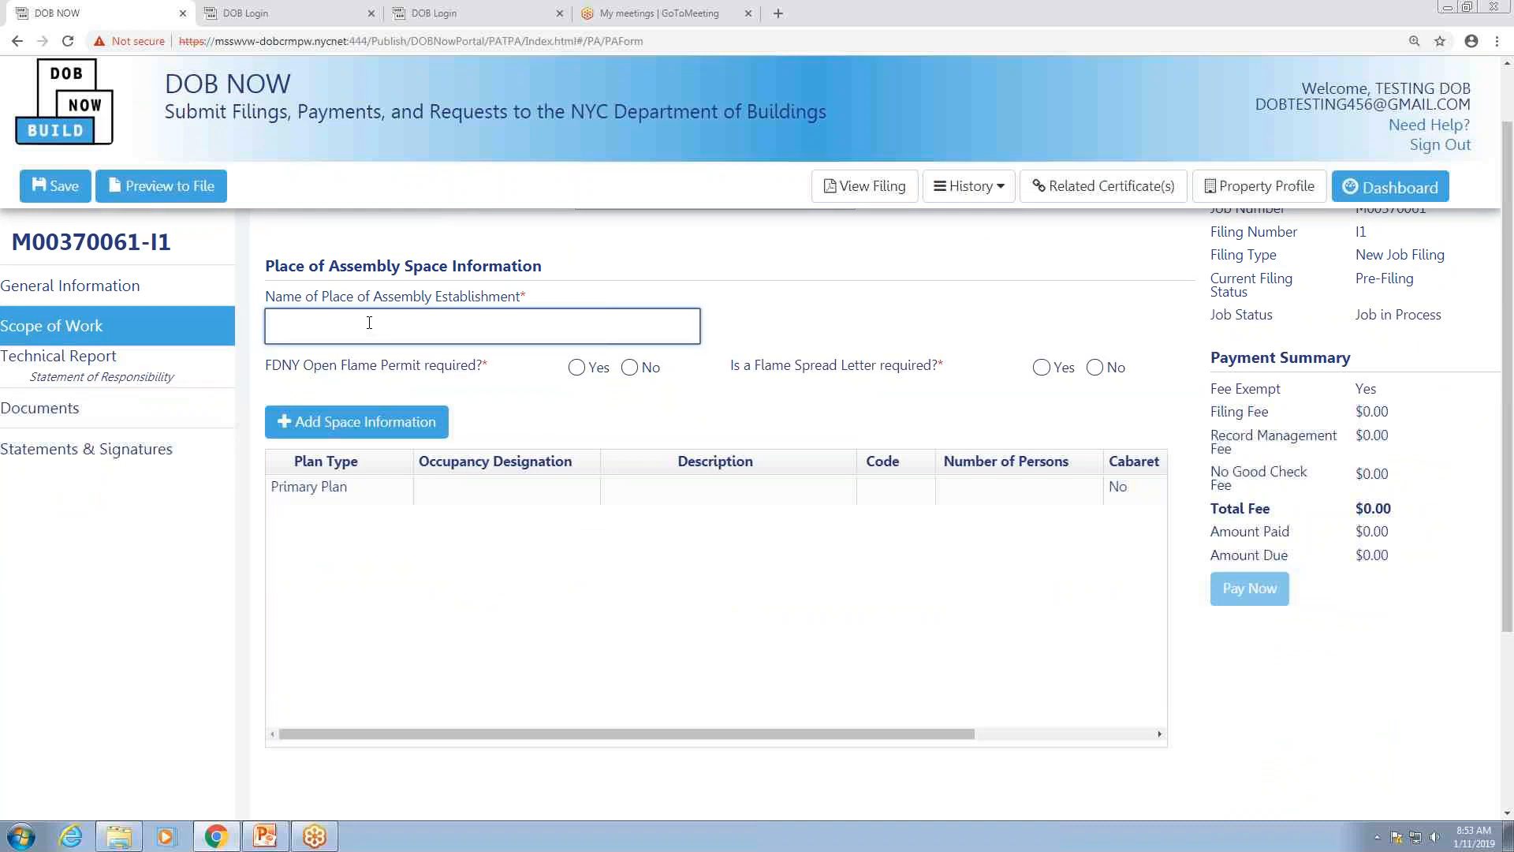
pyautogui.write('Franks Place')
pyautogui.click(576, 370)
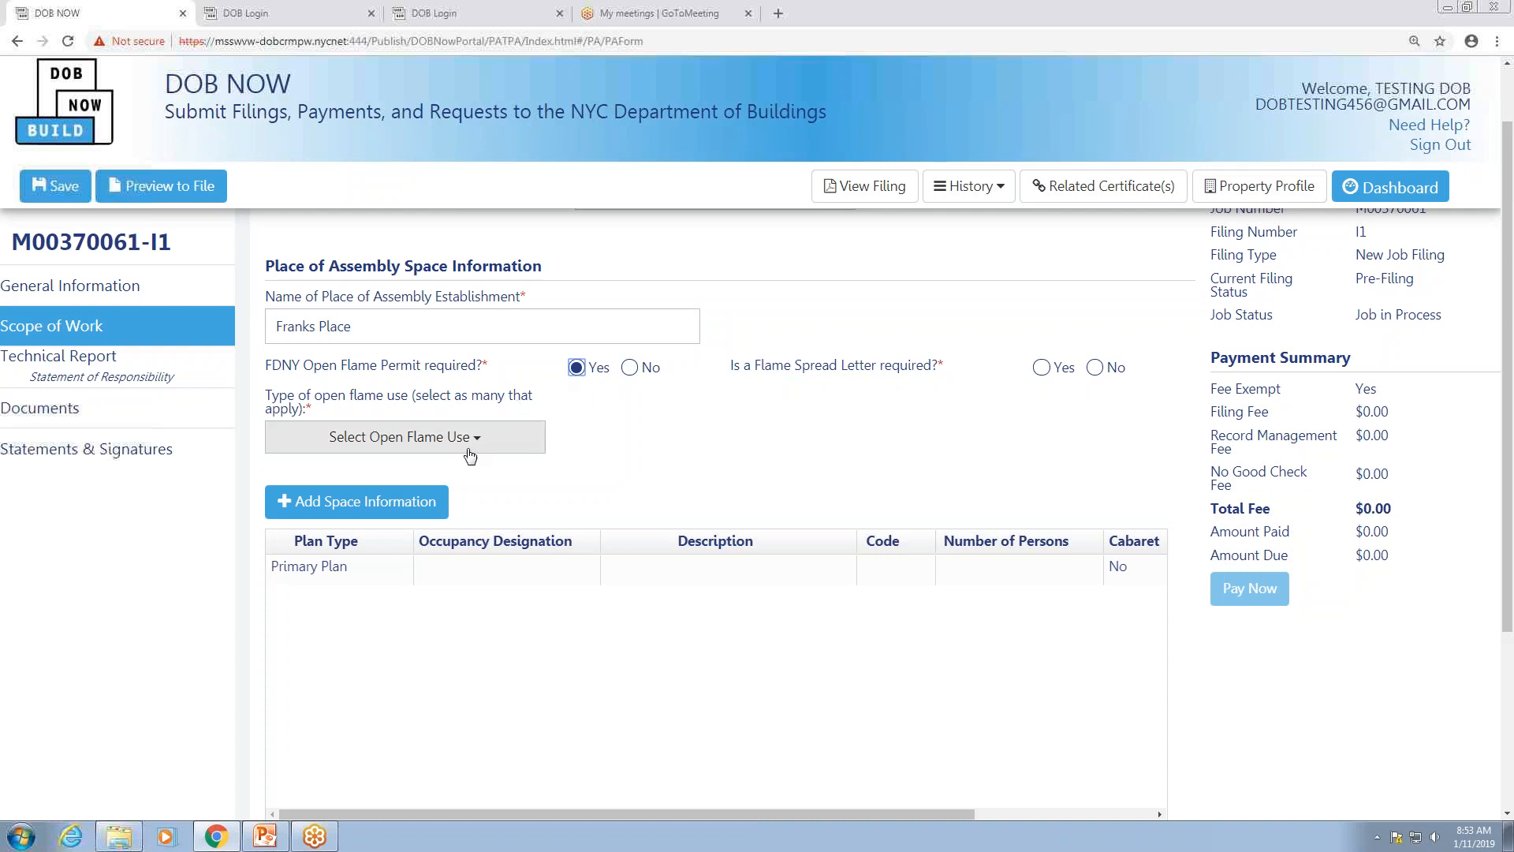
# Step: Select Cooking and Circus use as open flame uses and answer Yes to Flame Spread Letter
pyautogui.click(475, 442)
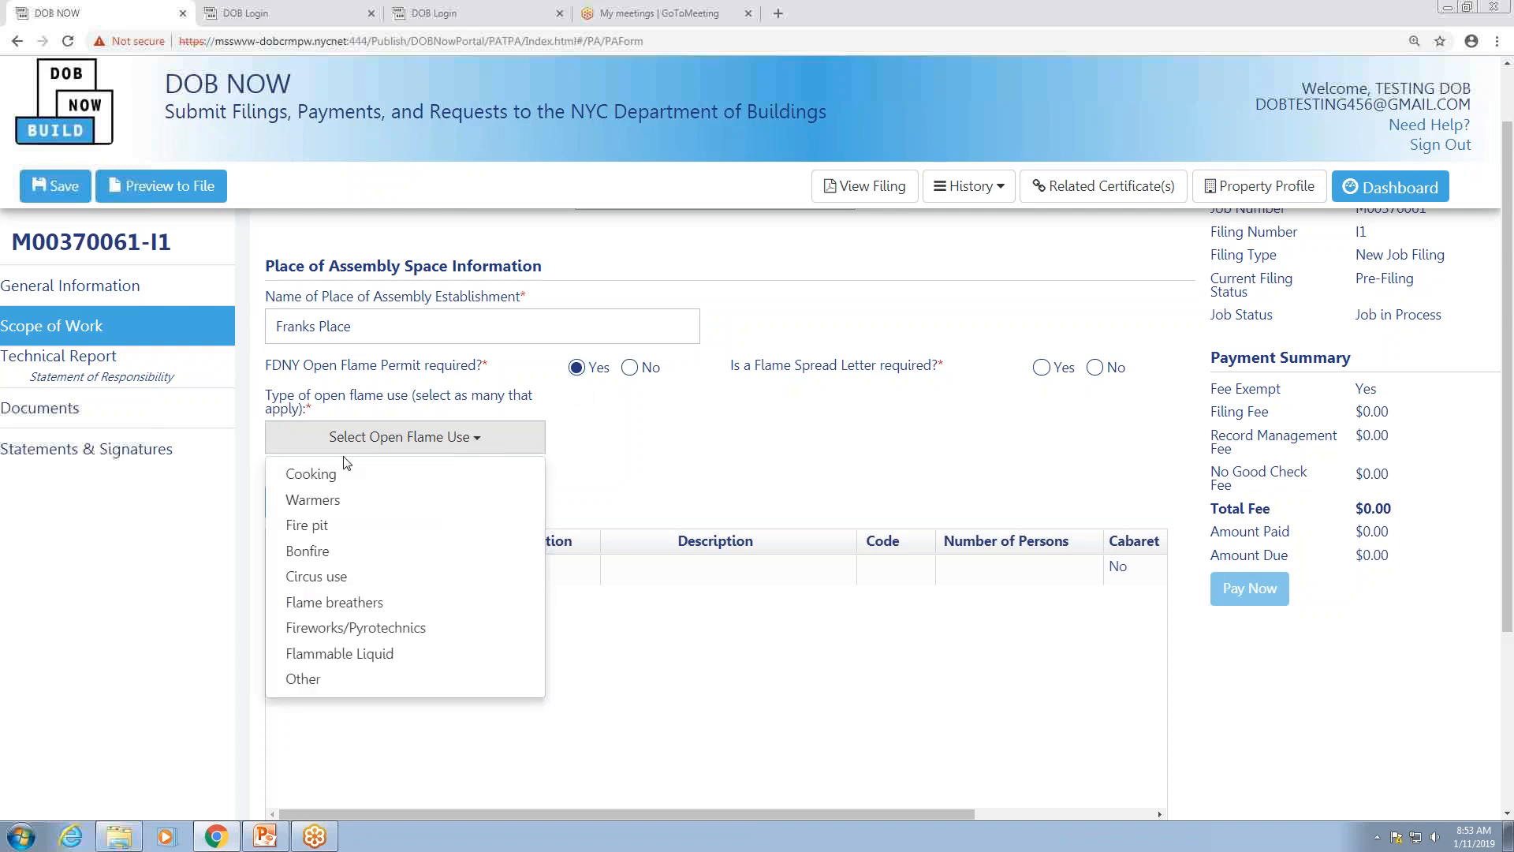
pyautogui.click(300, 474)
pyautogui.click(340, 588)
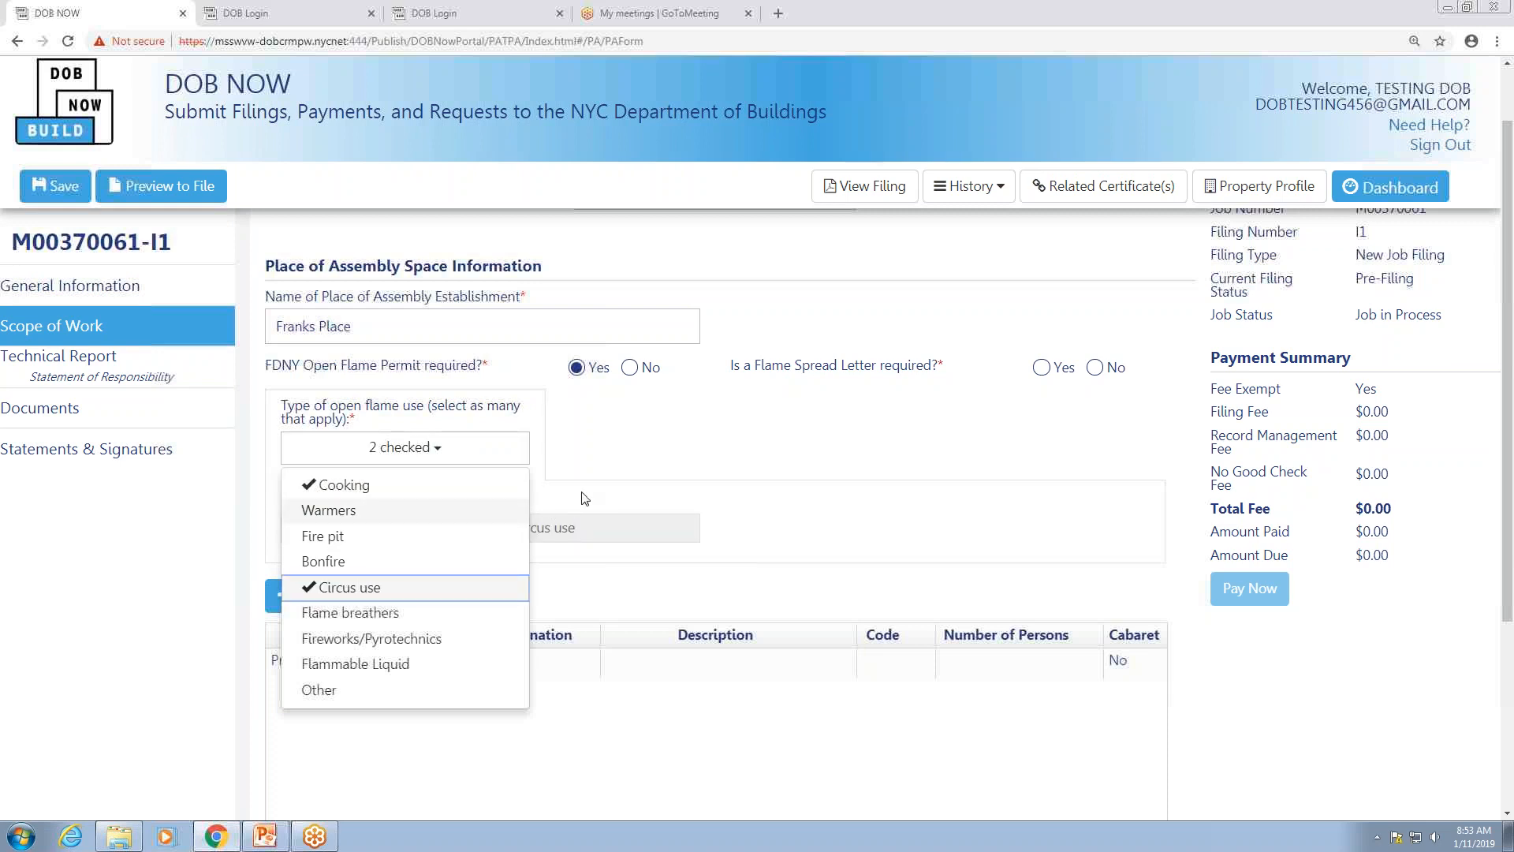
pyautogui.click(363, 689)
pyautogui.click(601, 598)
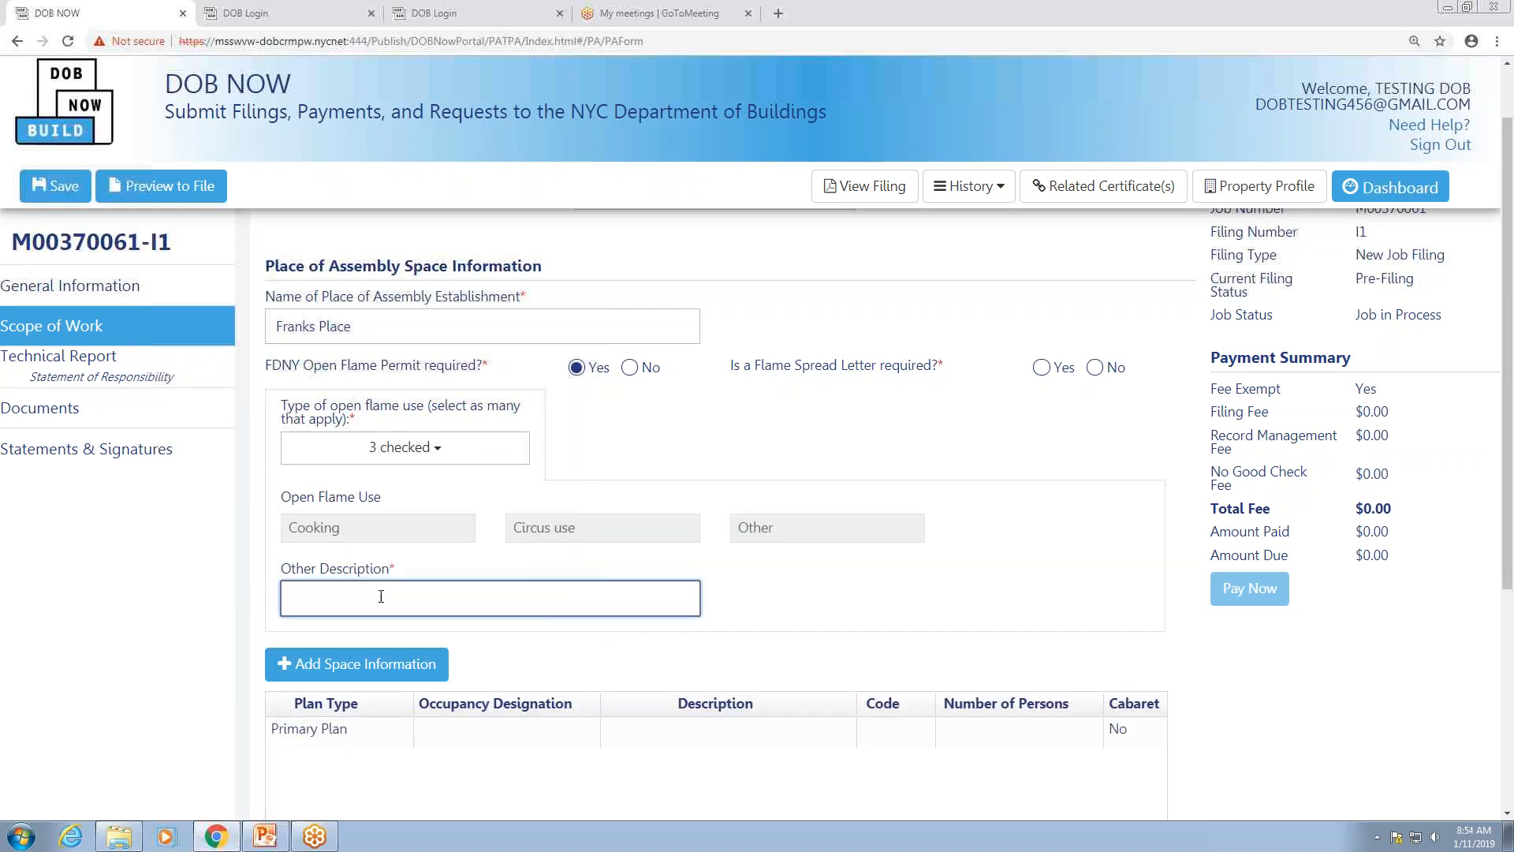
pyautogui.click(444, 450)
pyautogui.click(331, 690)
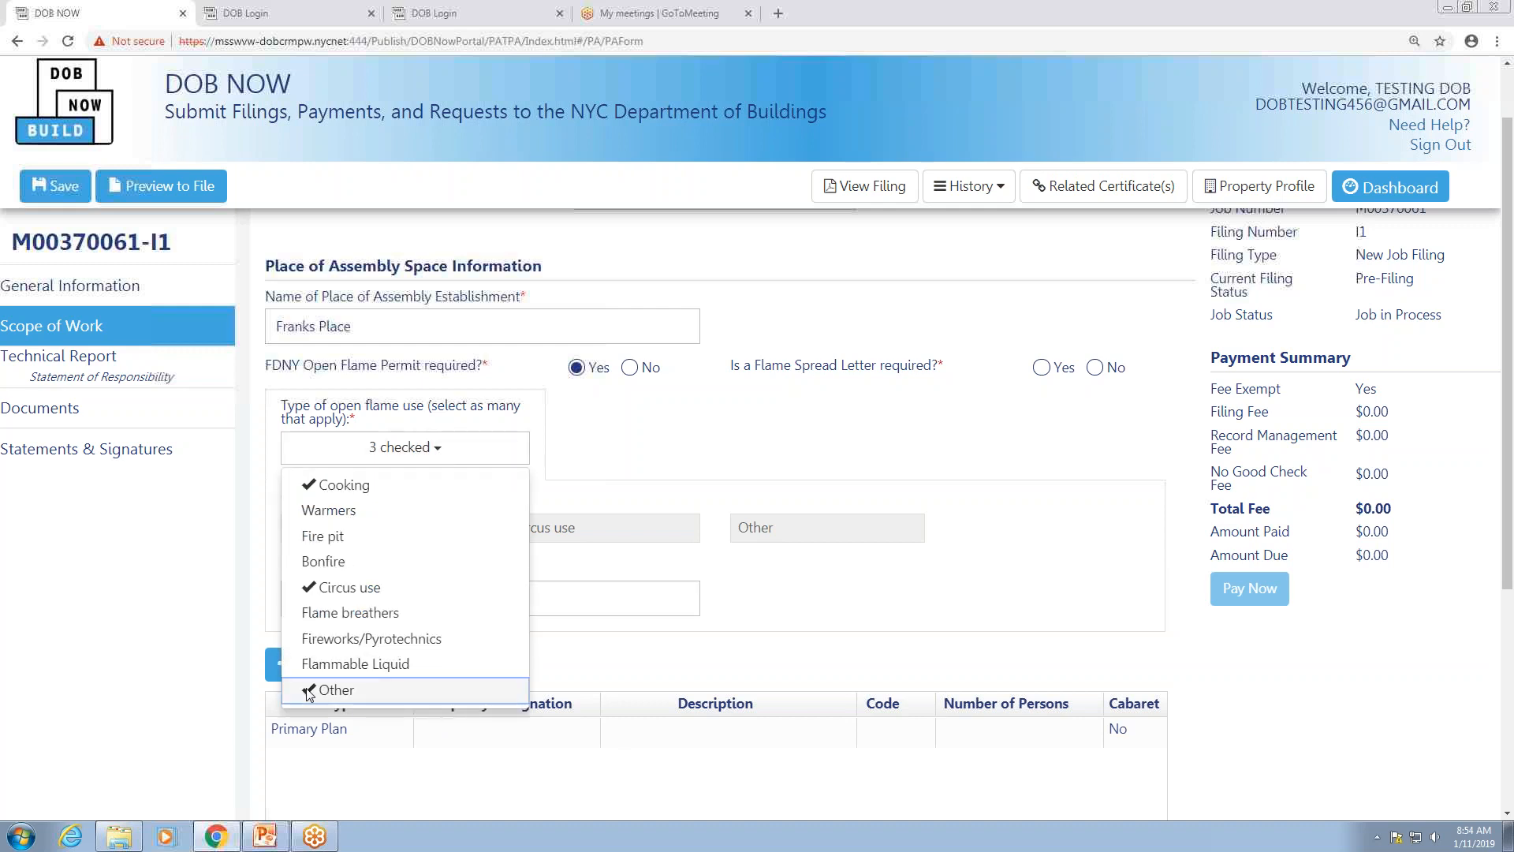
pyautogui.click(725, 425)
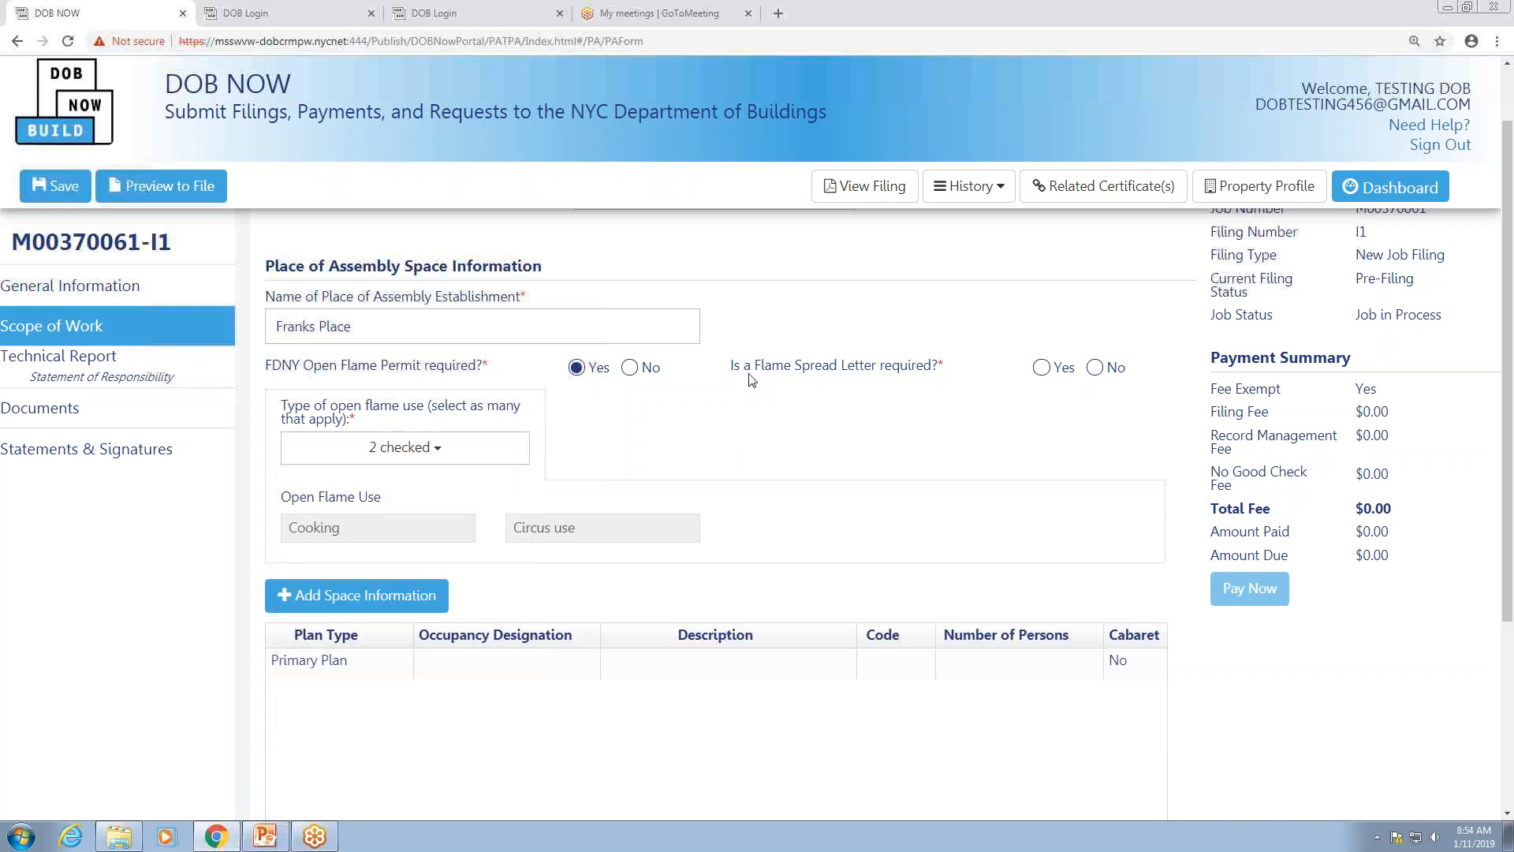
pyautogui.click(1043, 368)
pyautogui.scroll(-1, 631, 442)
pyautogui.scroll(-1, 633, 443)
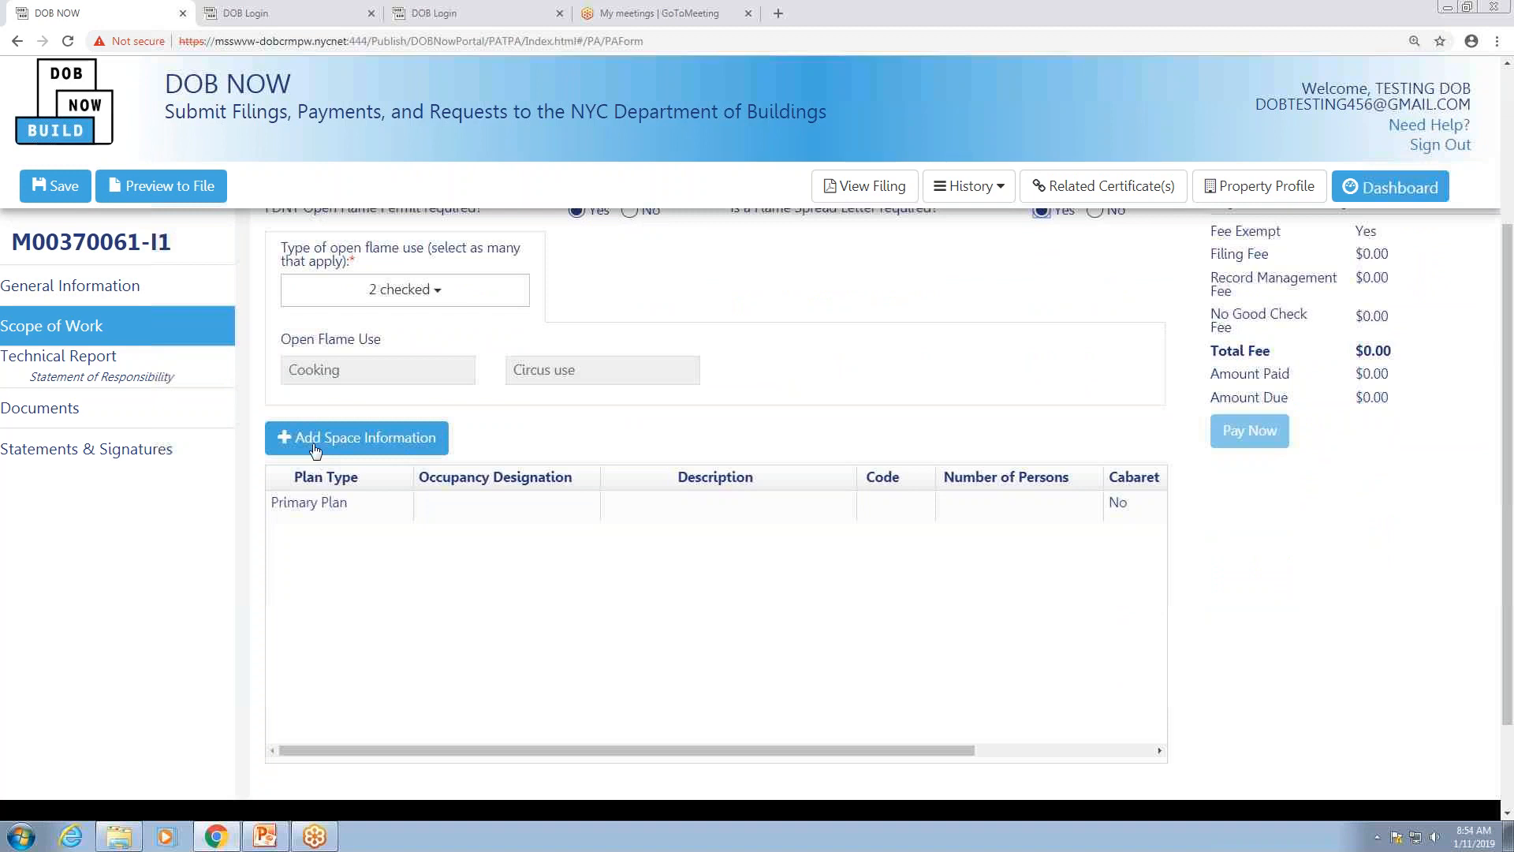
# Step: Add the Primary Plan space: occupancy A-2, Eating or drinking establishment, 95 persons, and save it
pyautogui.click(367, 438)
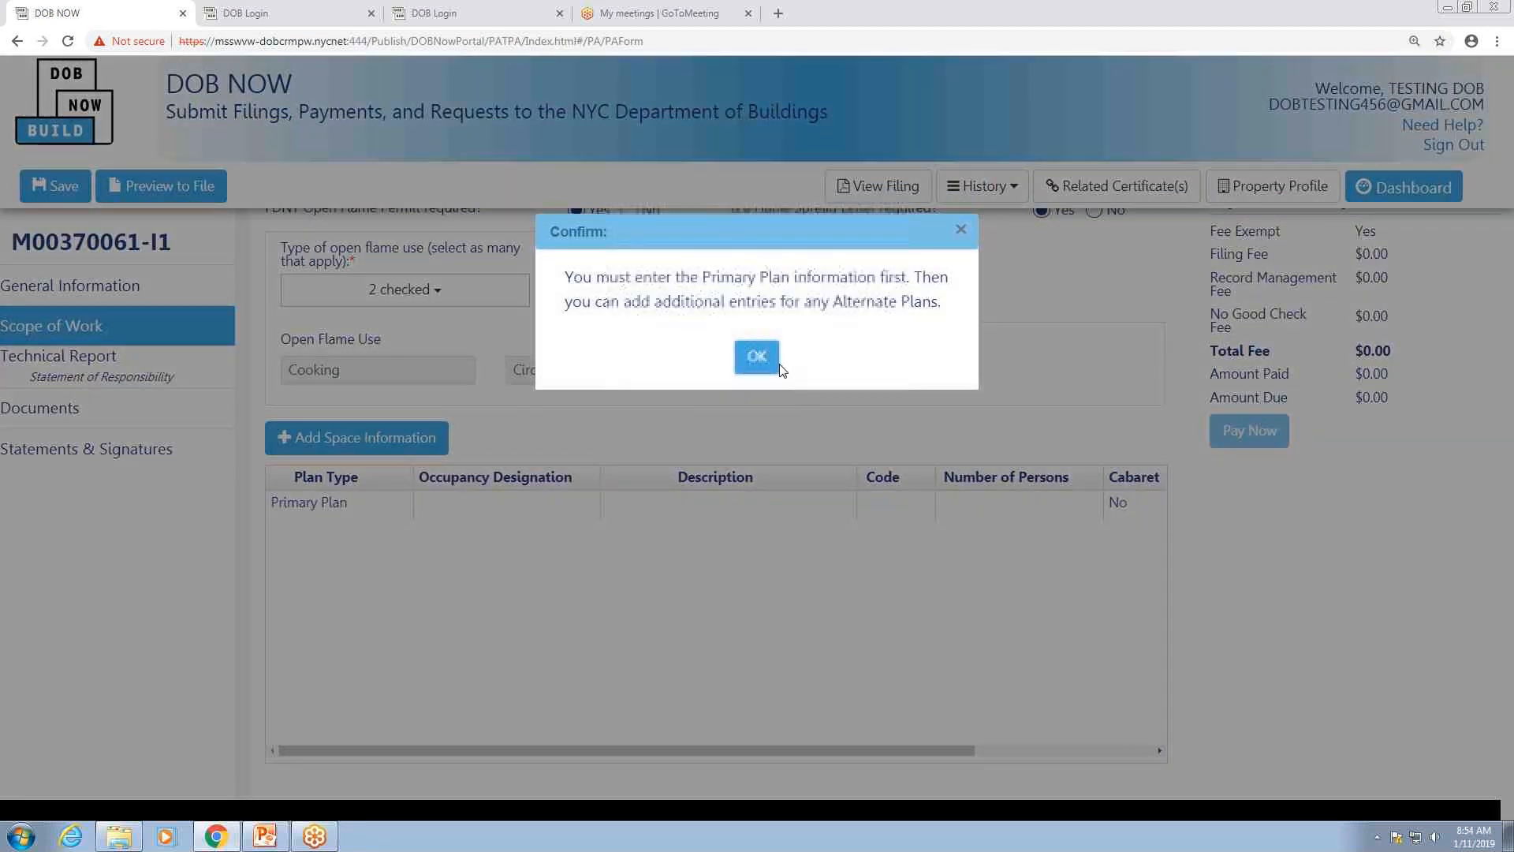
pyautogui.click(757, 357)
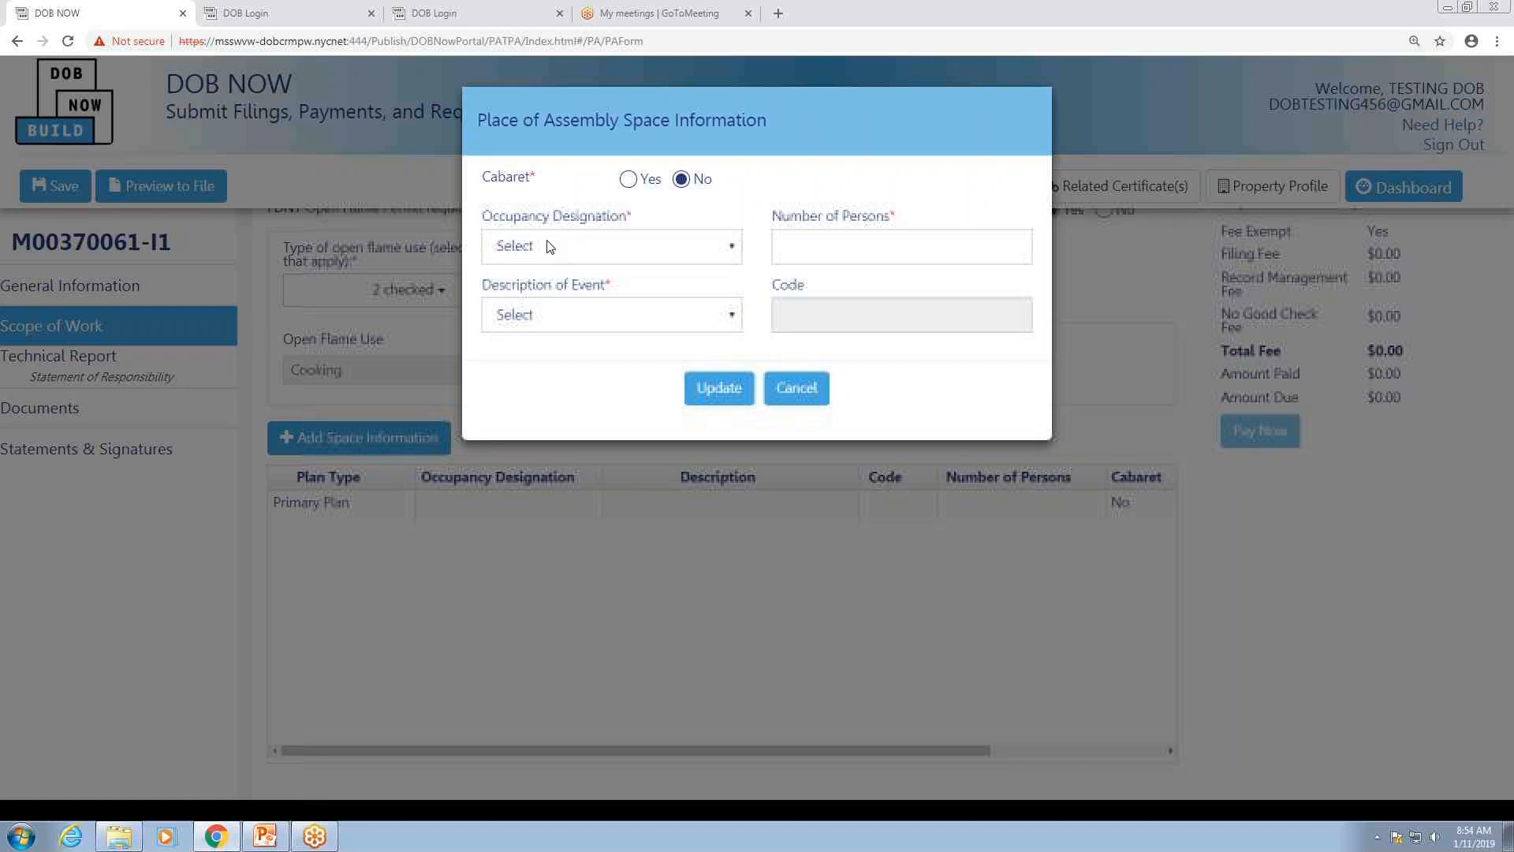
pyautogui.click(723, 251)
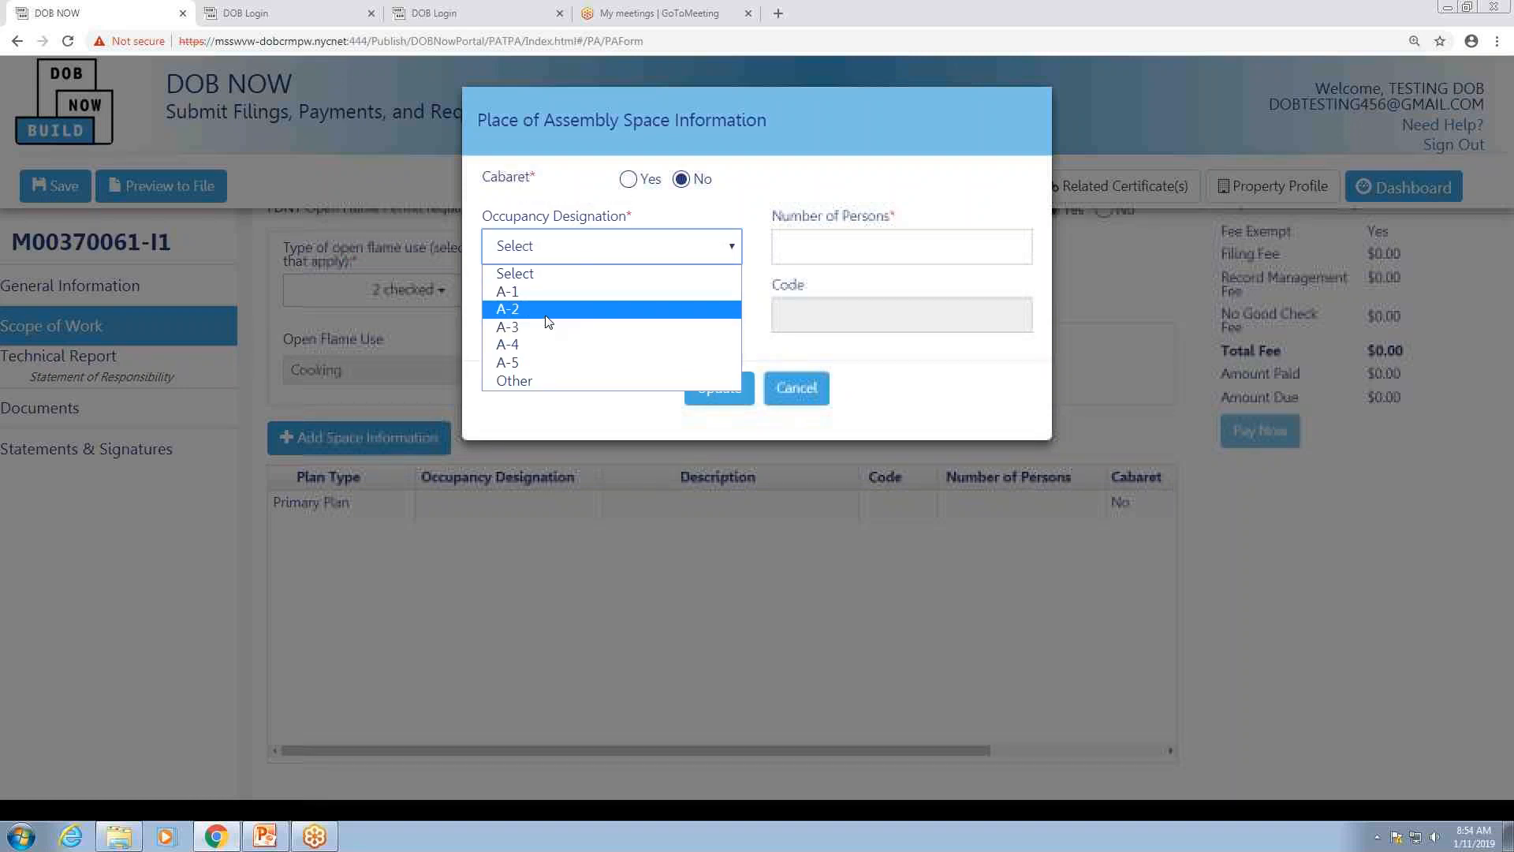
pyautogui.click(587, 308)
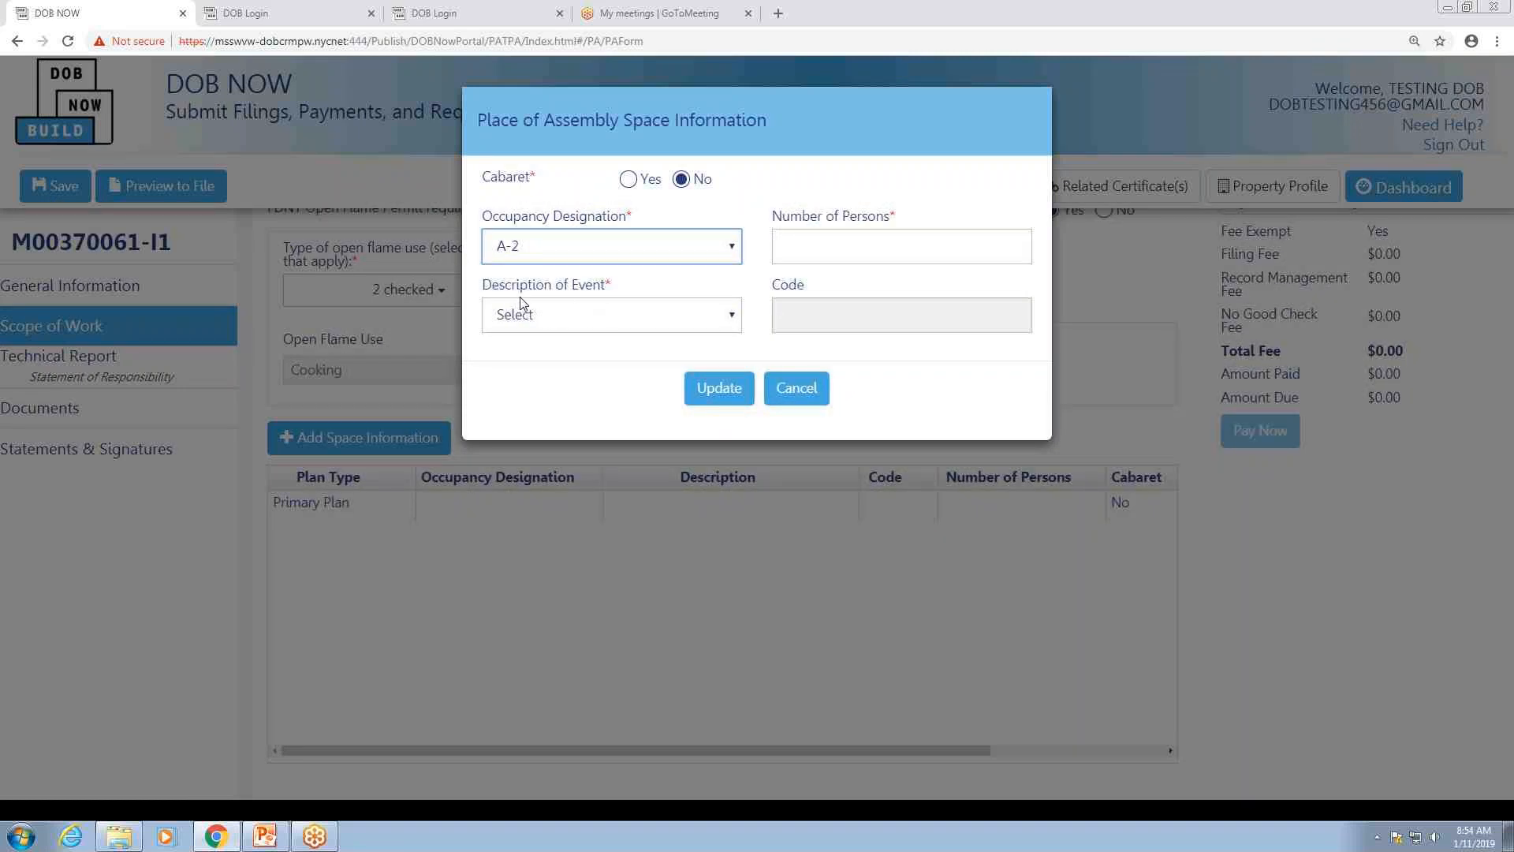
pyautogui.click(722, 314)
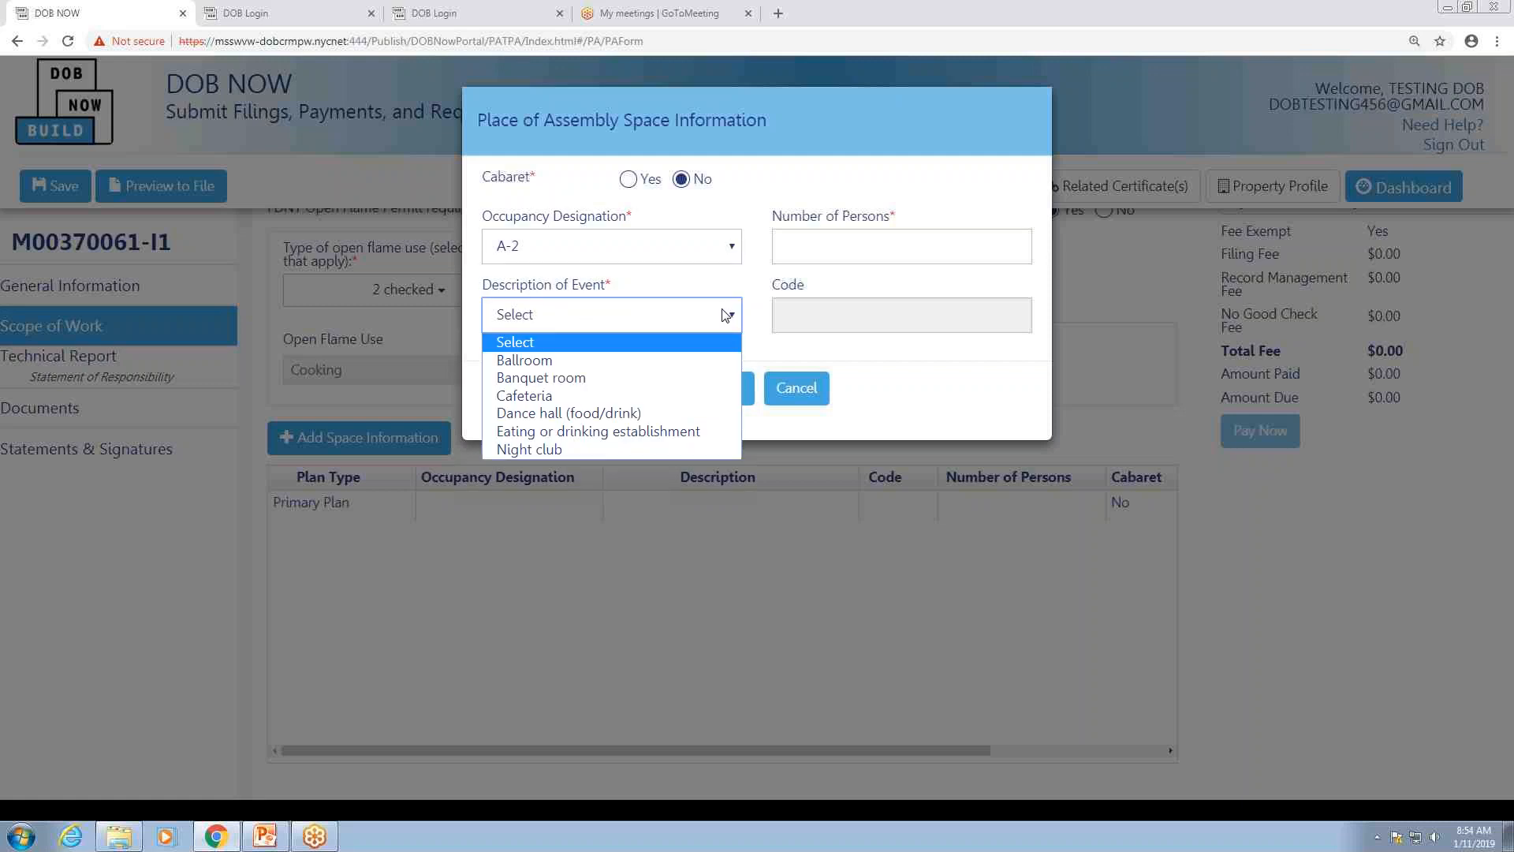
pyautogui.click(554, 434)
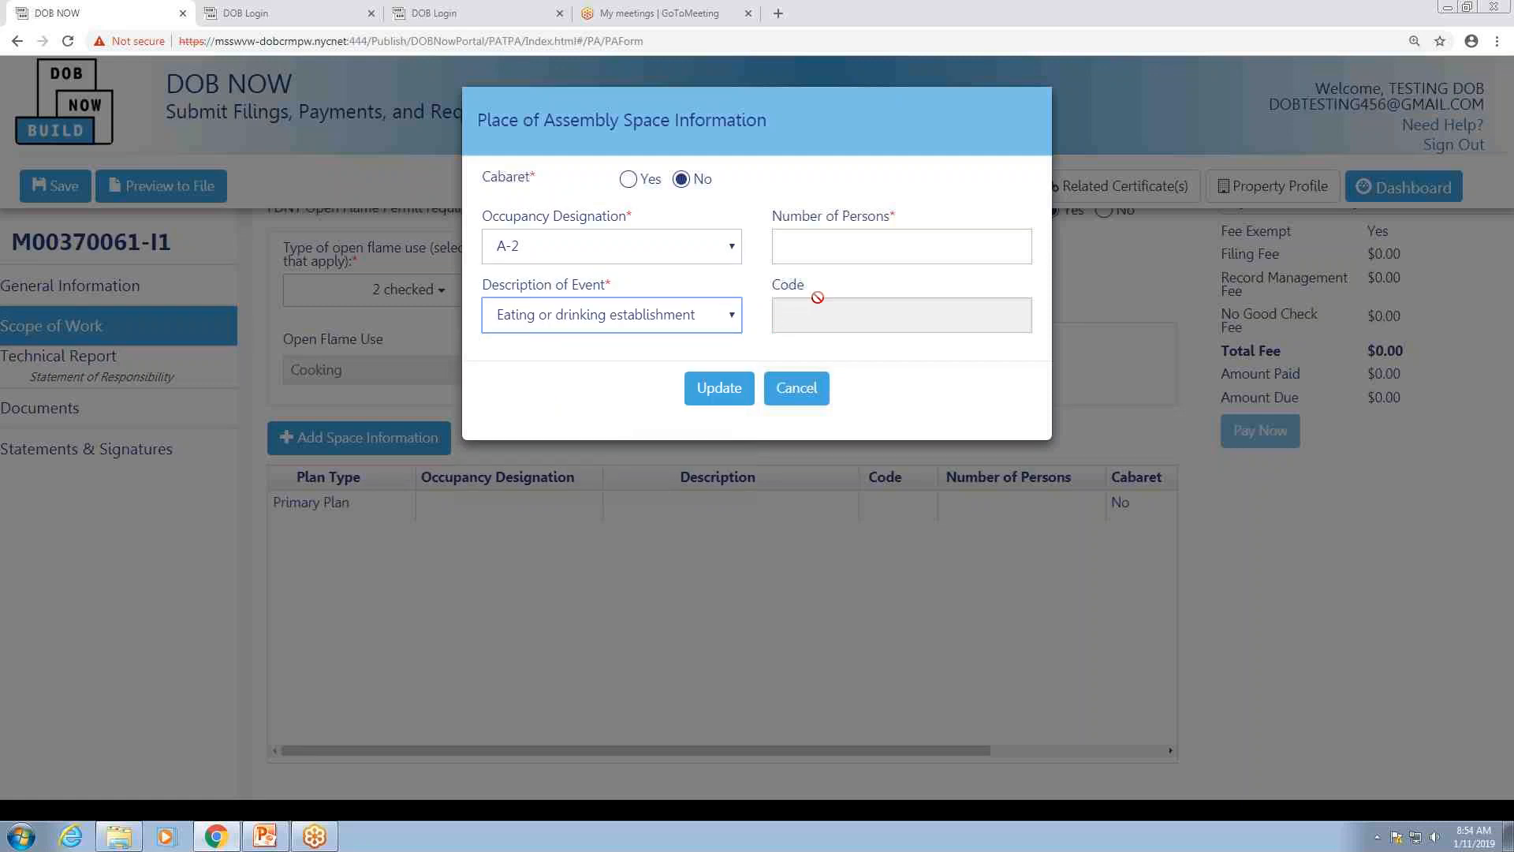
pyautogui.click(811, 246)
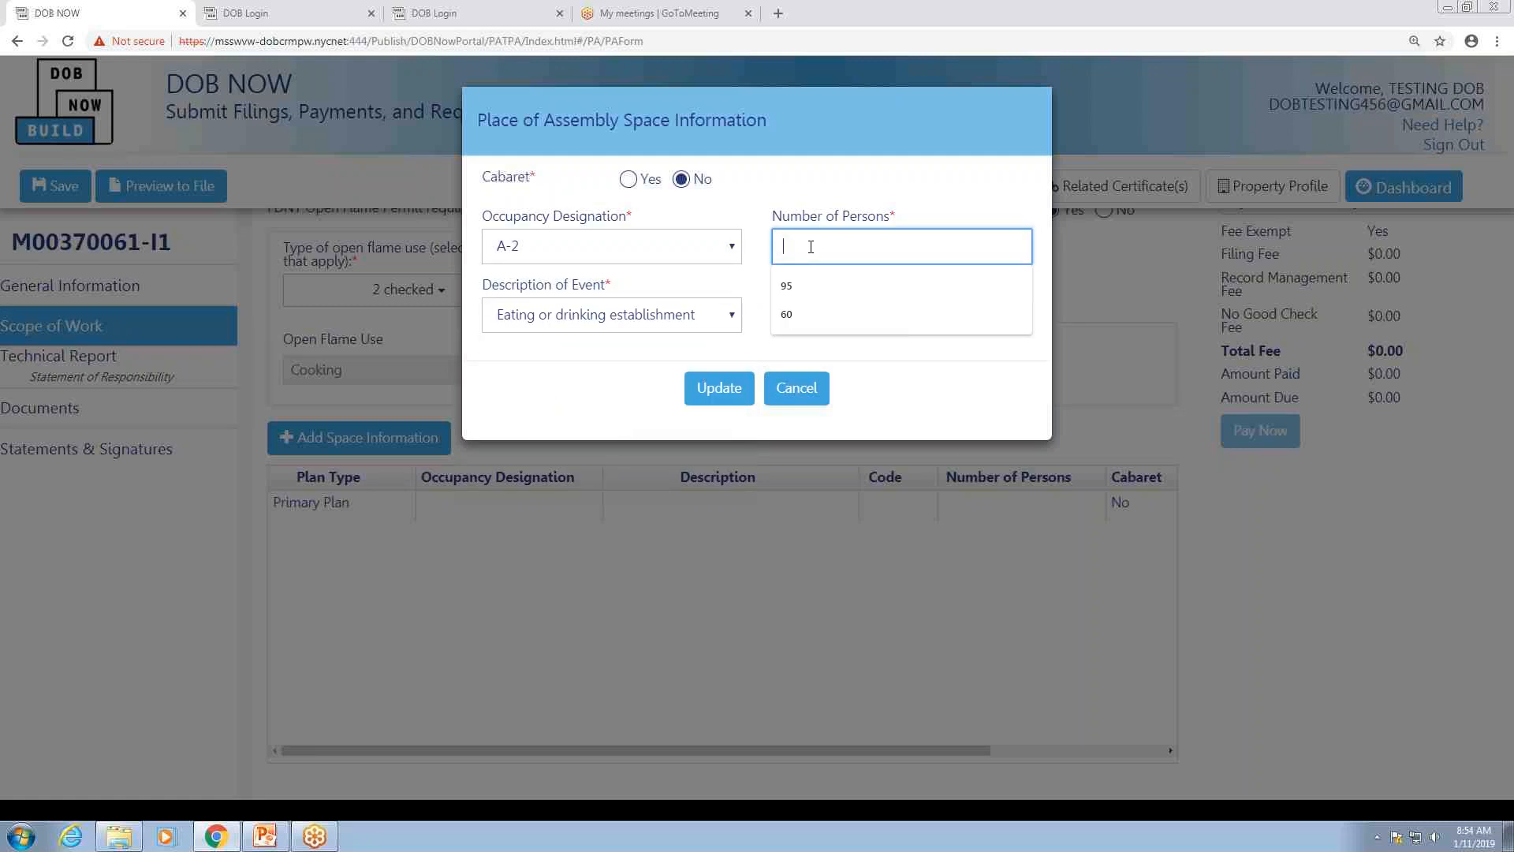
pyautogui.click(791, 287)
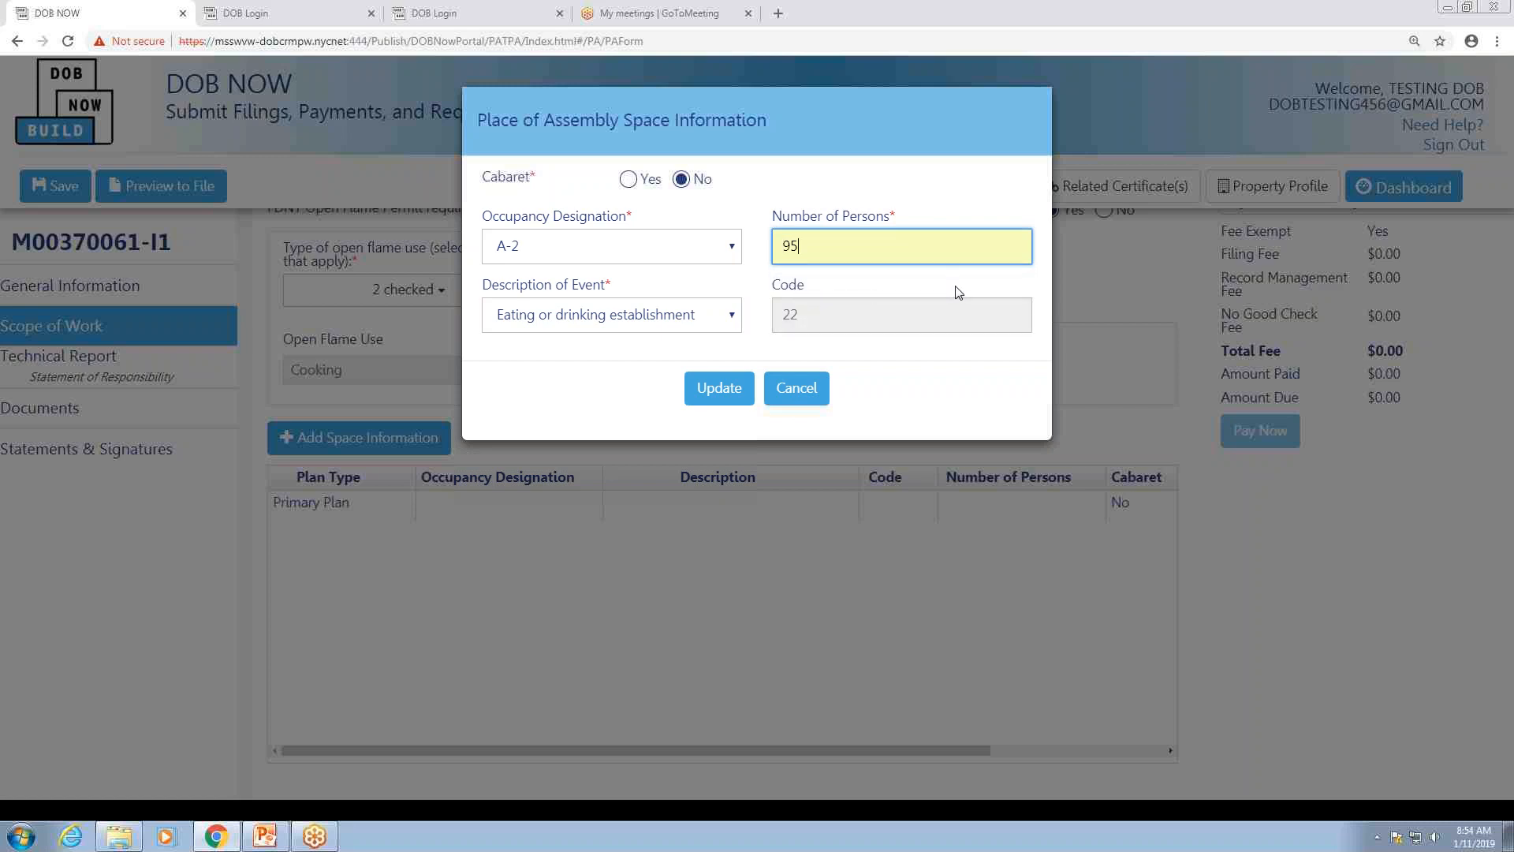
pyautogui.click(719, 396)
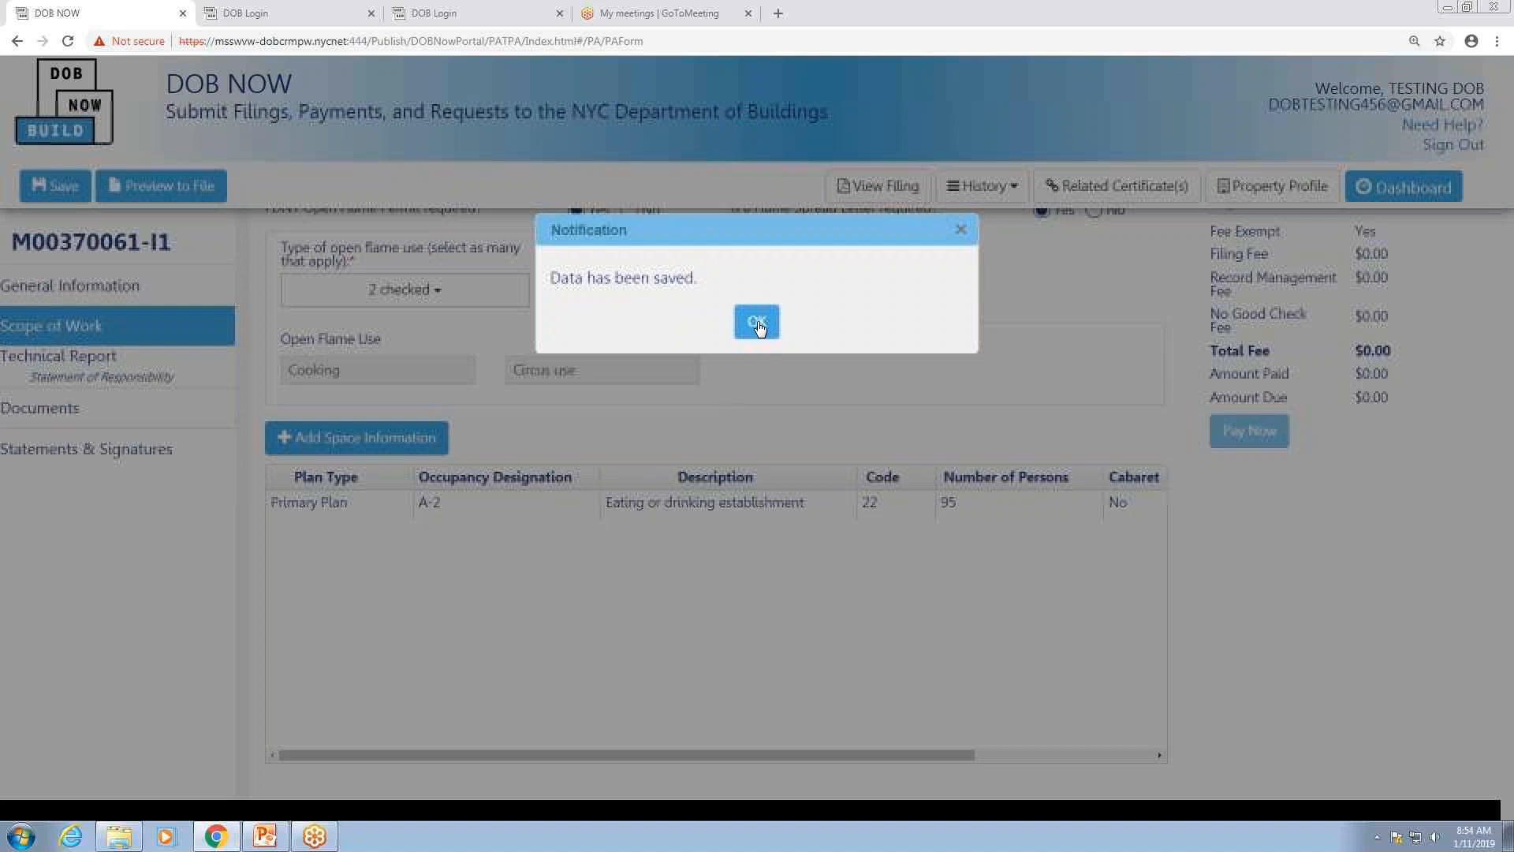
pyautogui.click(758, 322)
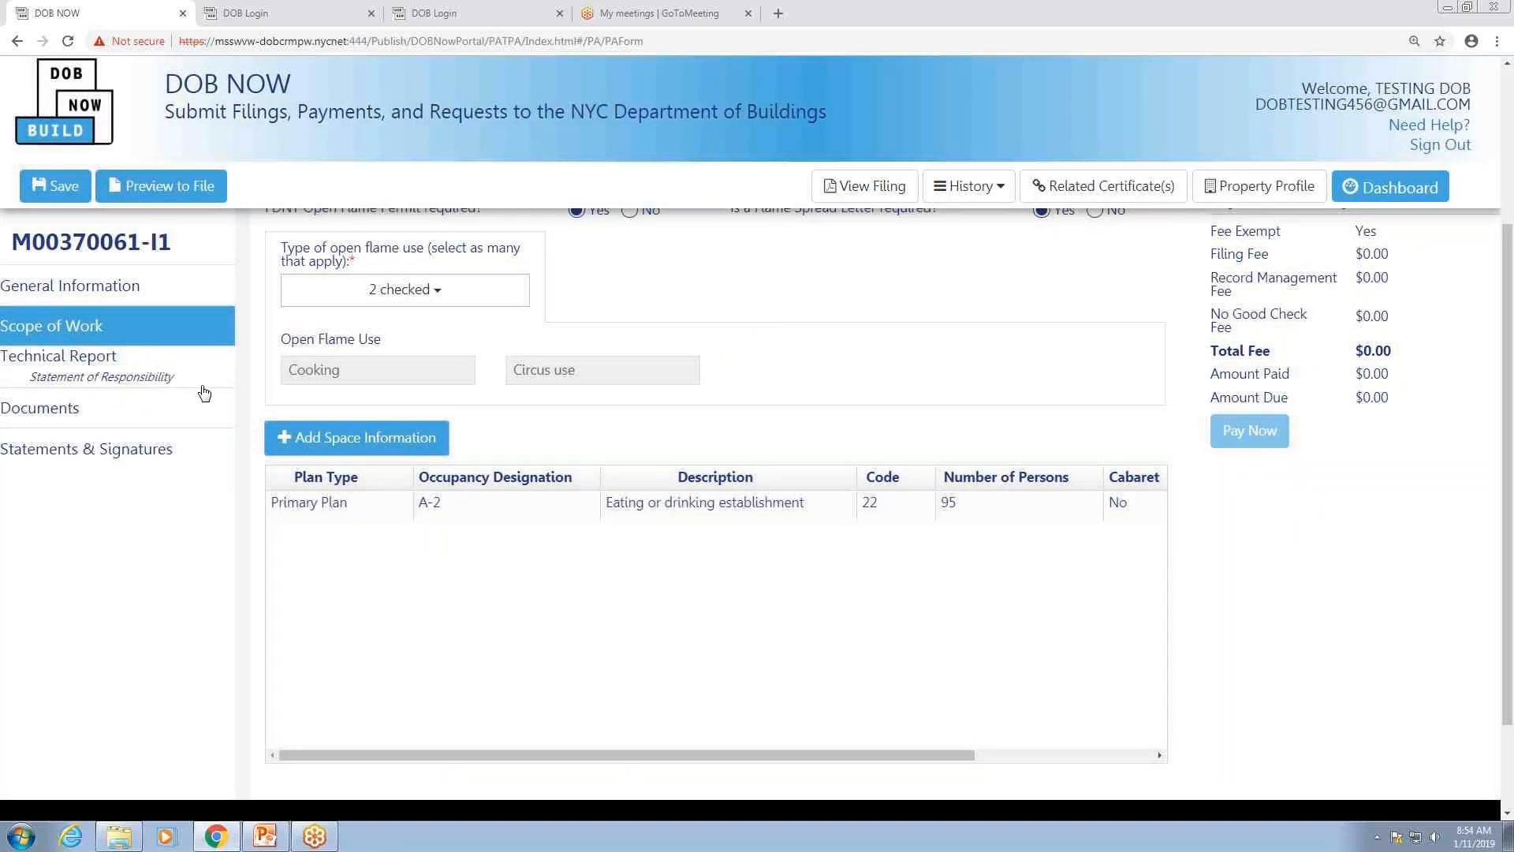
pyautogui.click(152, 376)
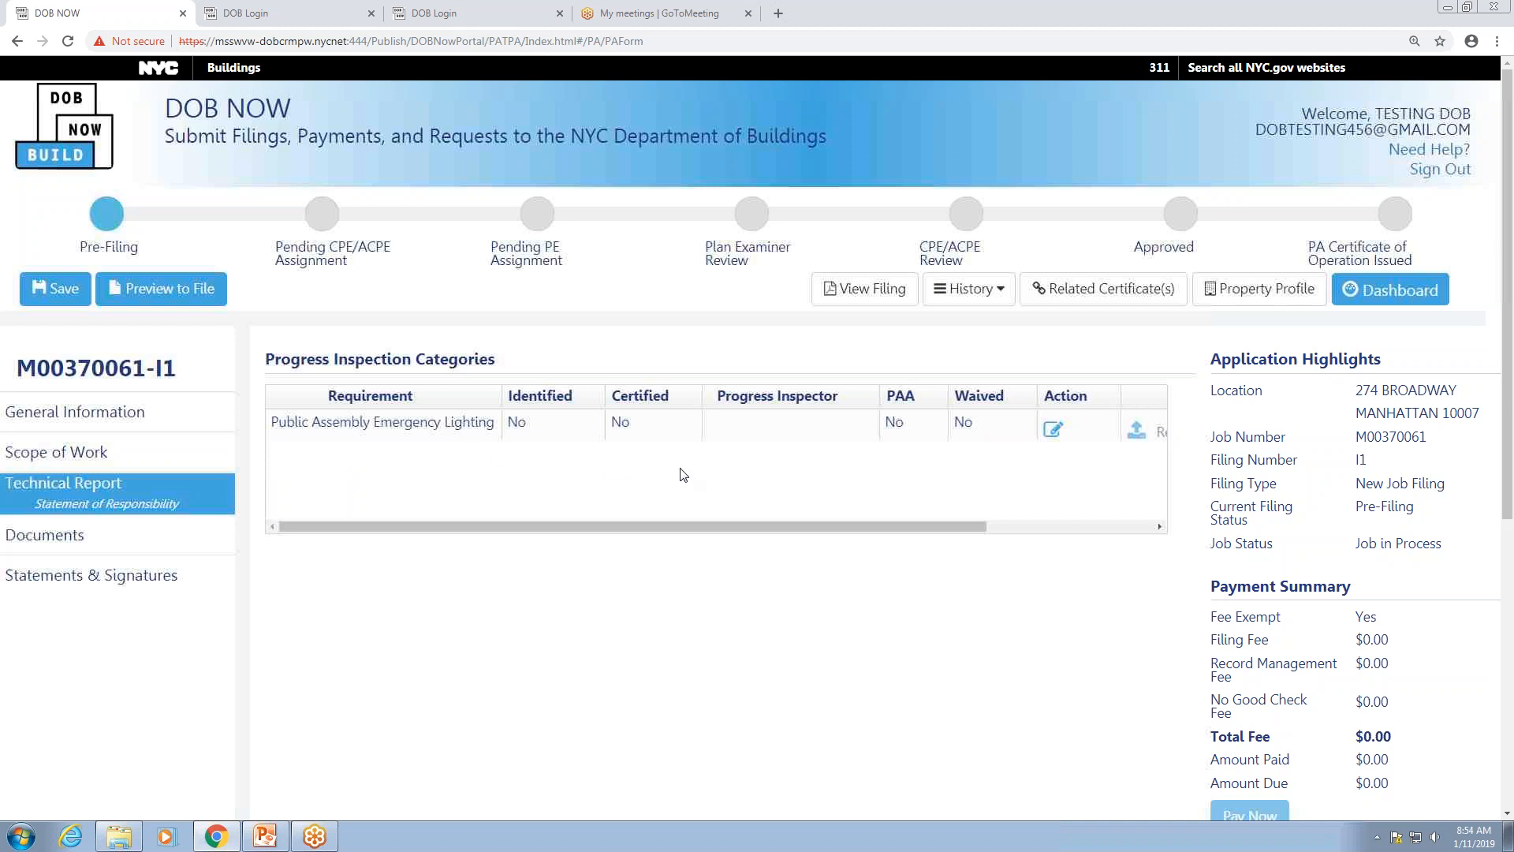
# Step: Edit the Public Assembly Emergency Lighting requirement with the applicant's e-mail and Professional Engineer license type
pyautogui.moveTo(717, 529); pyautogui.dragTo(779, 526)
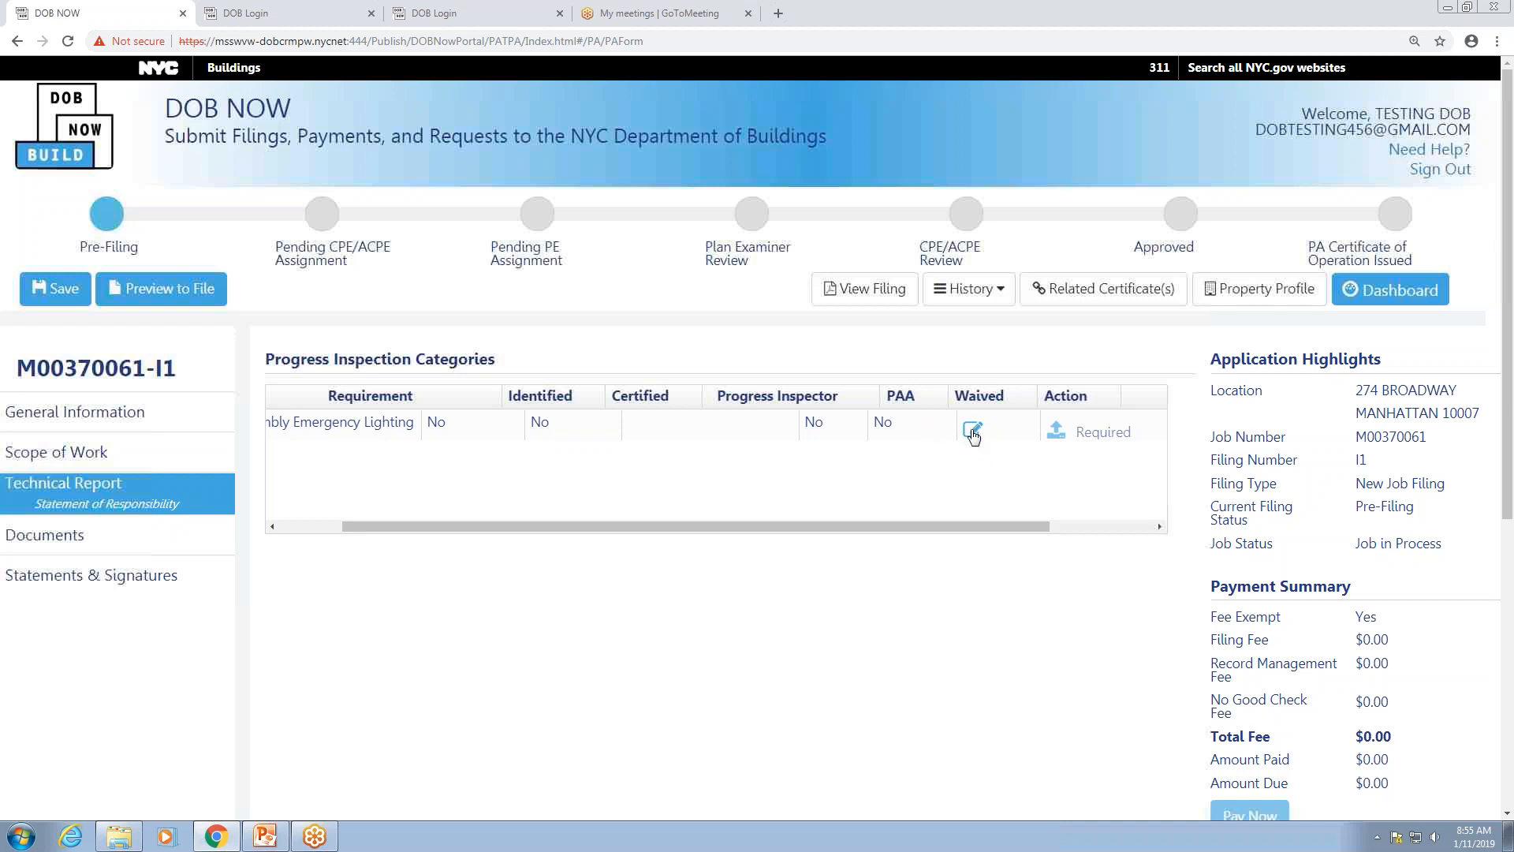
pyautogui.click(973, 437)
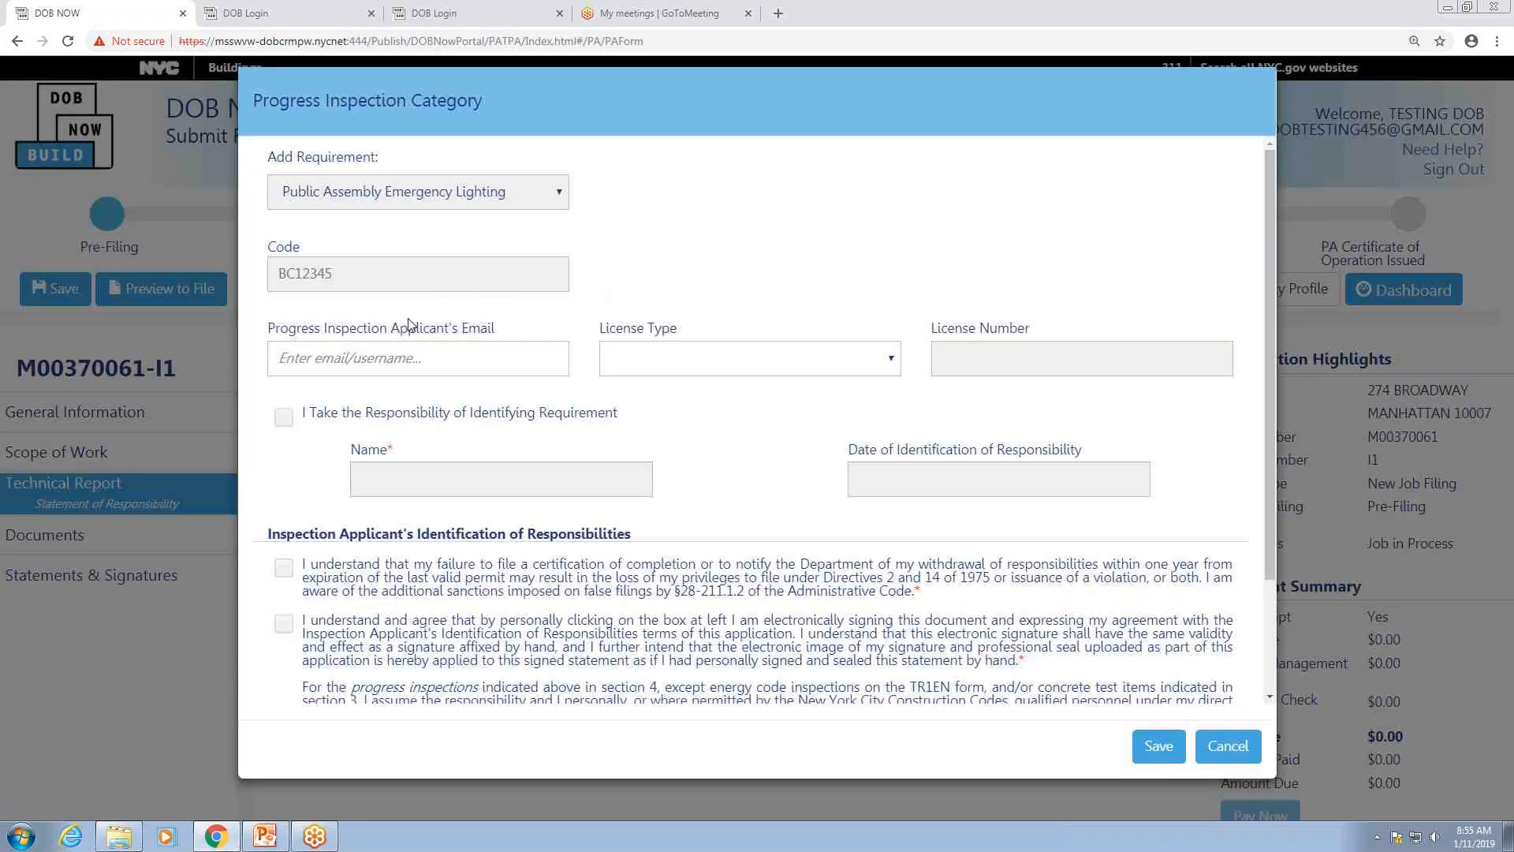
pyautogui.click(394, 358)
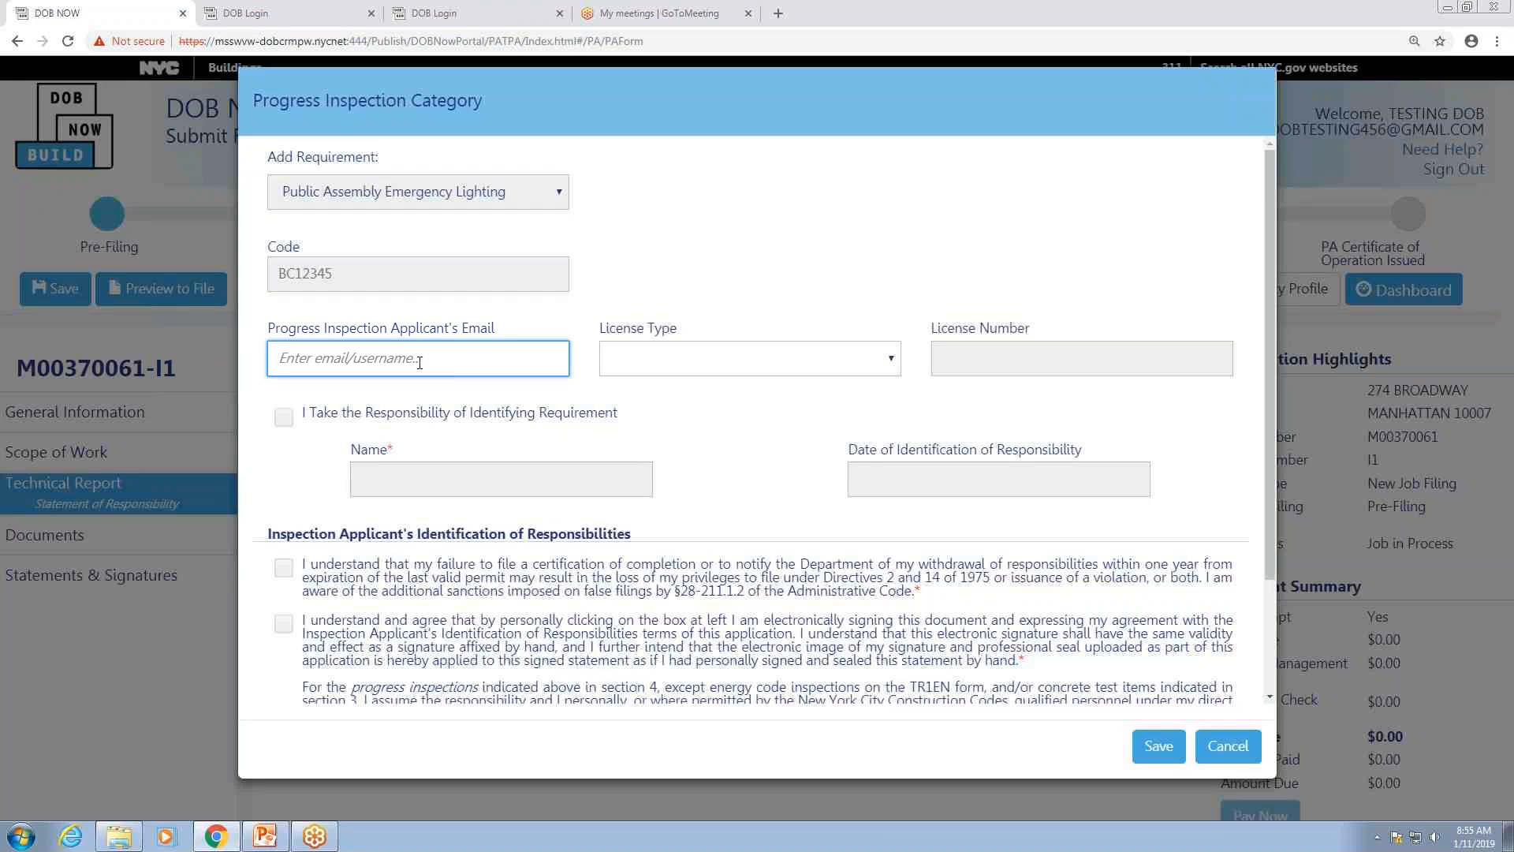
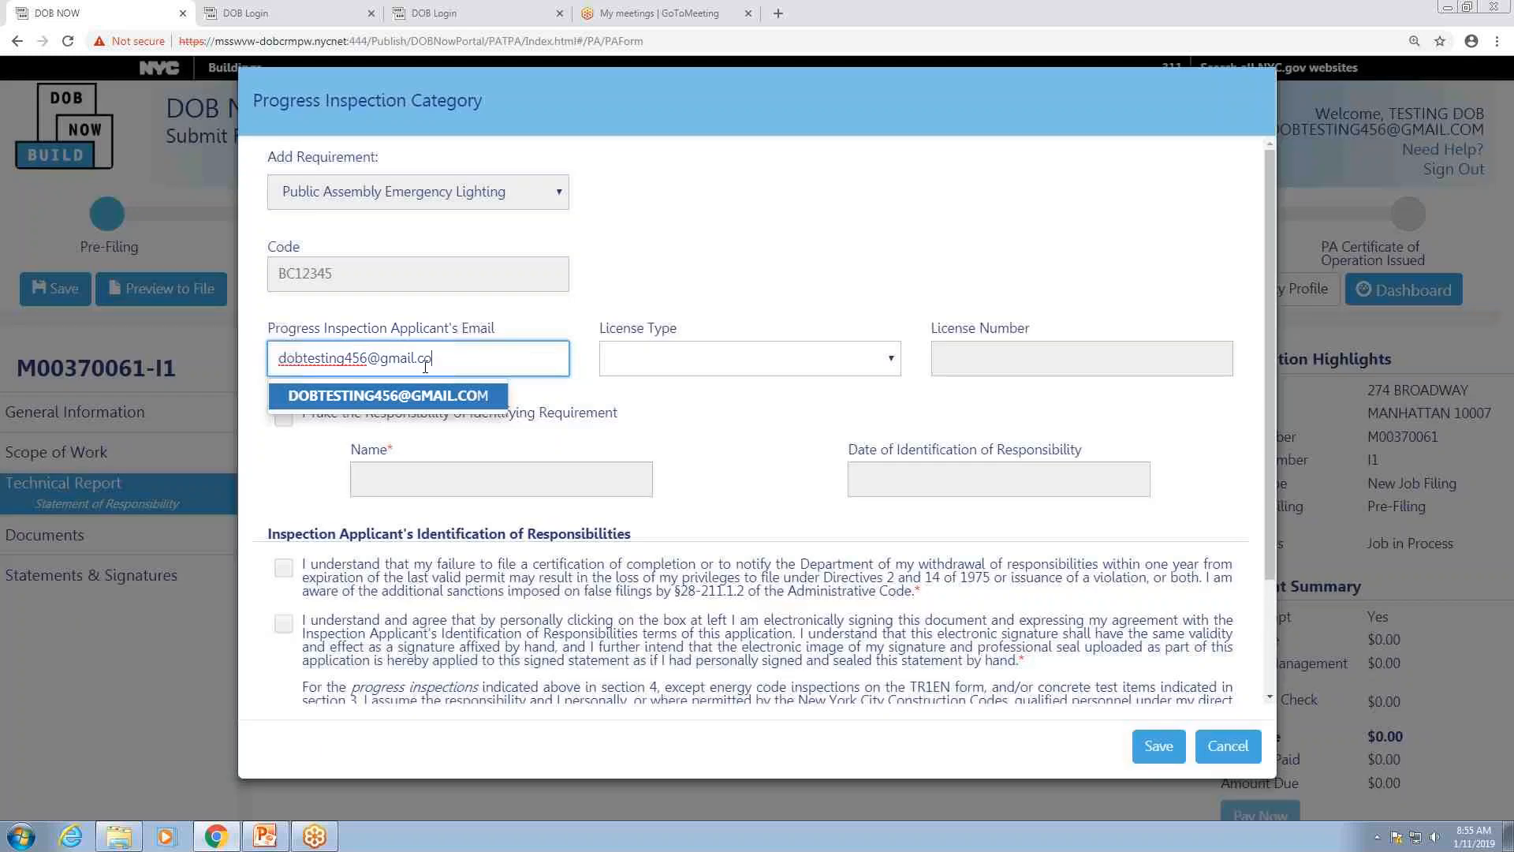
pyautogui.click(435, 404)
pyautogui.click(887, 358)
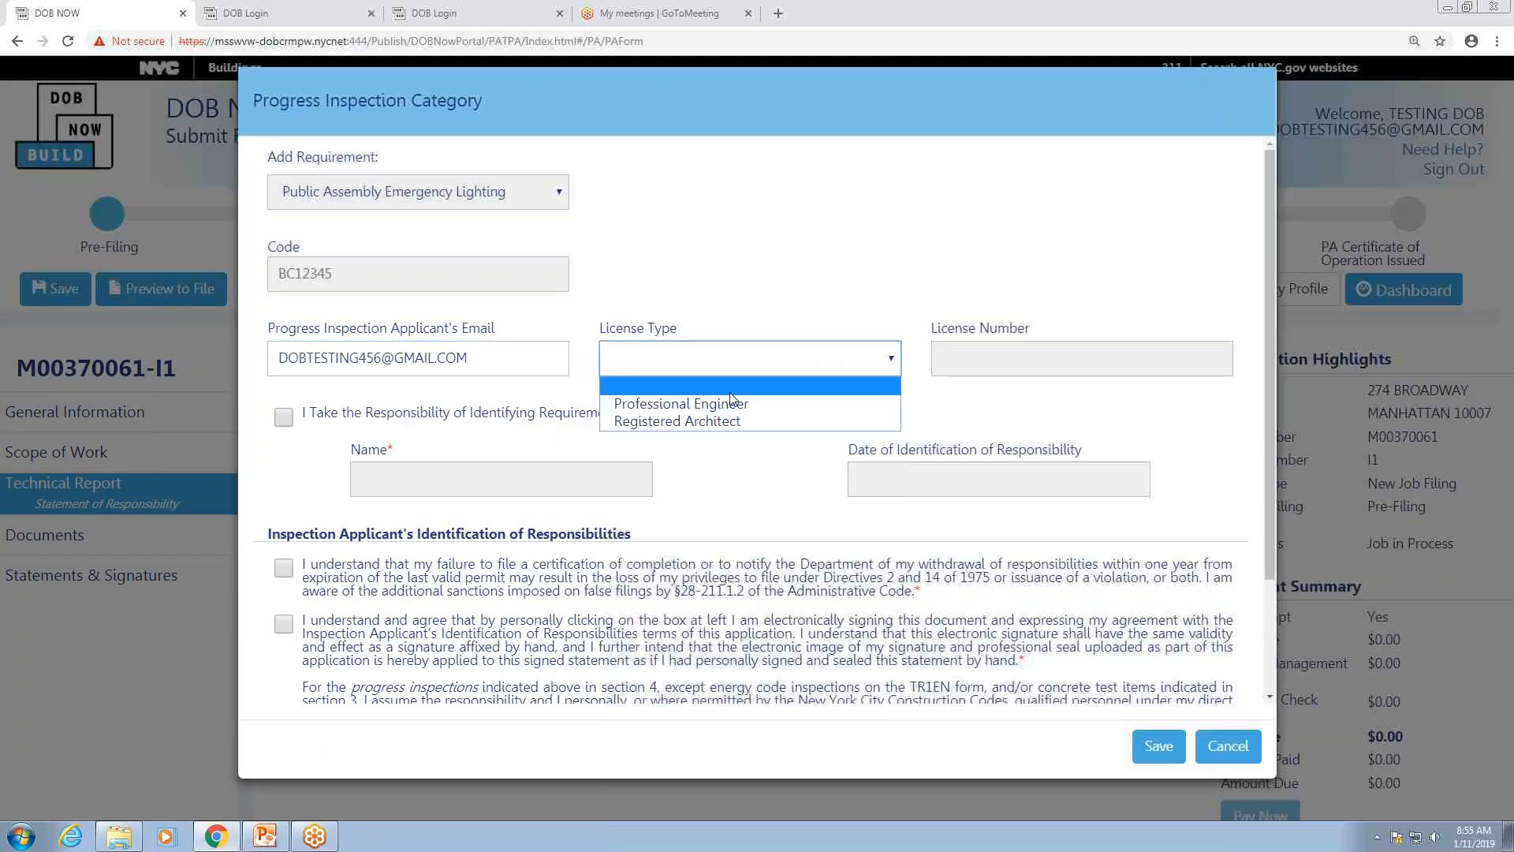
pyautogui.click(728, 407)
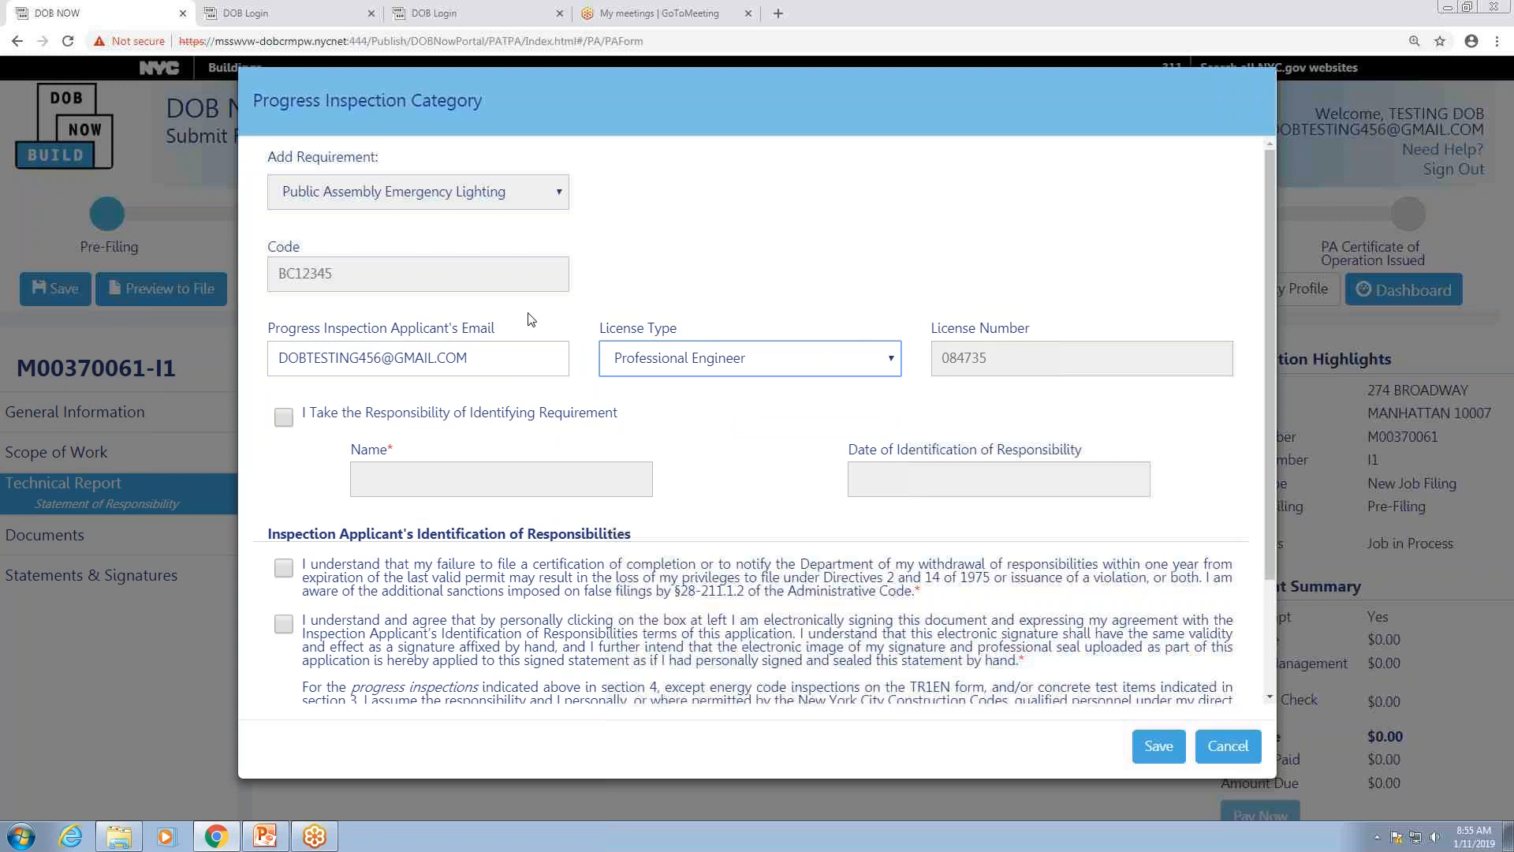
# Step: Take responsibility for the requirement, accept both statements, save, and open the seal-and-signature uploader
pyautogui.click(282, 418)
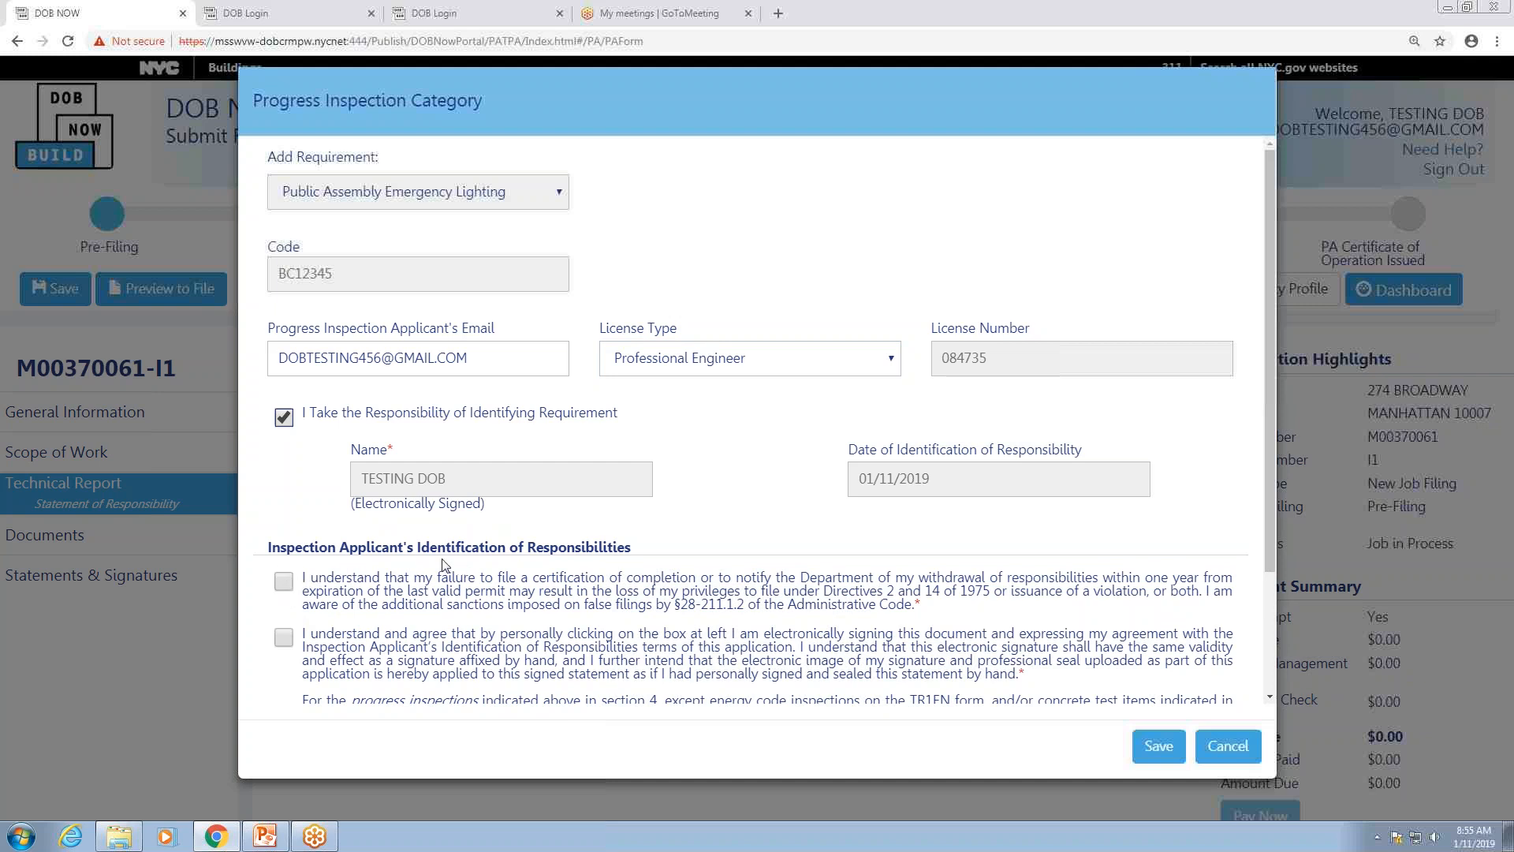
pyautogui.click(284, 586)
pyautogui.click(288, 640)
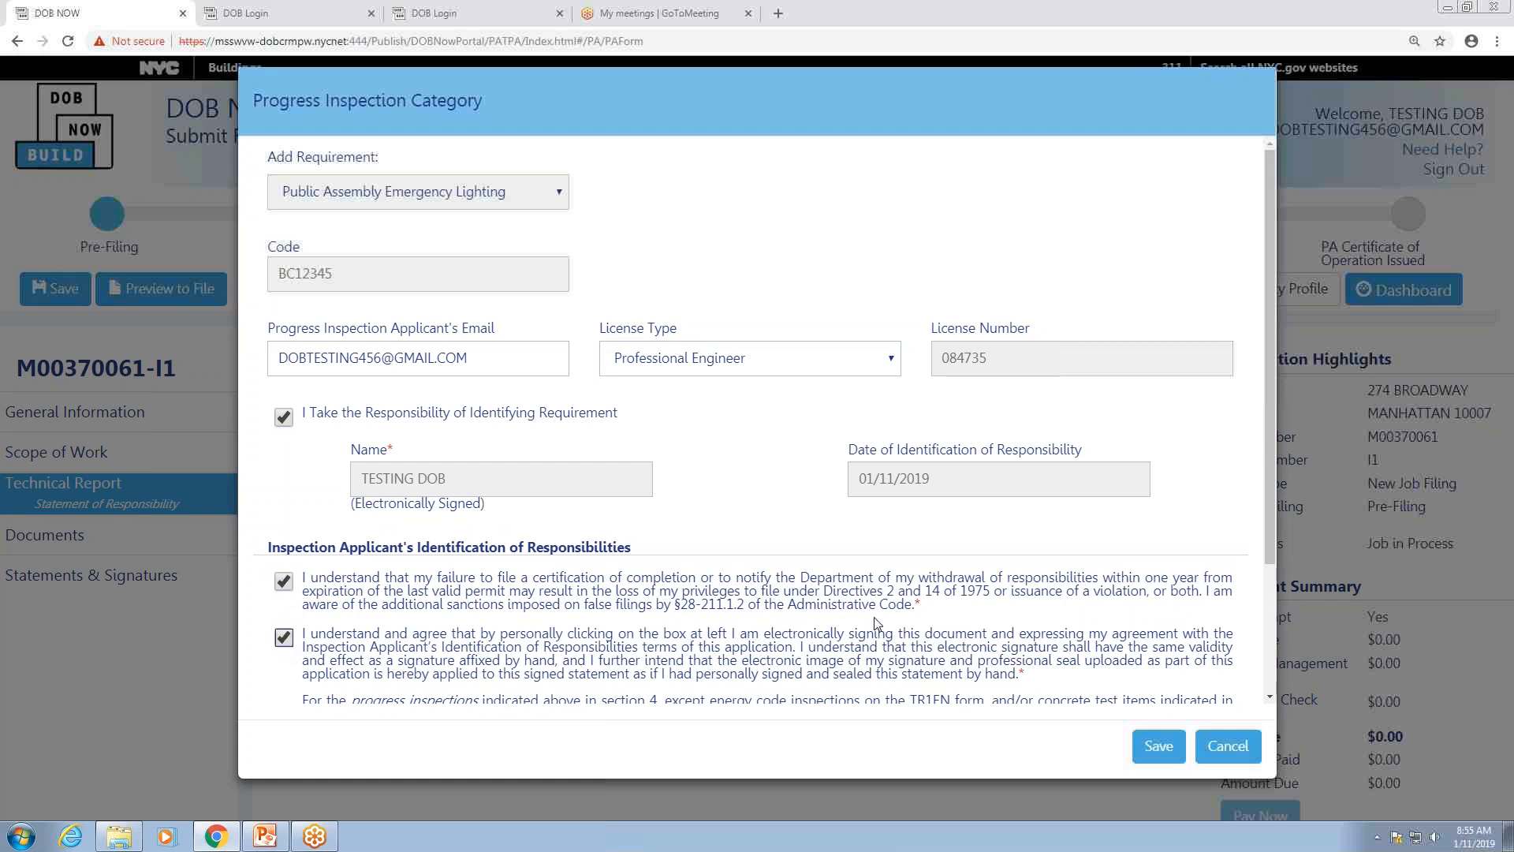
pyautogui.click(1152, 746)
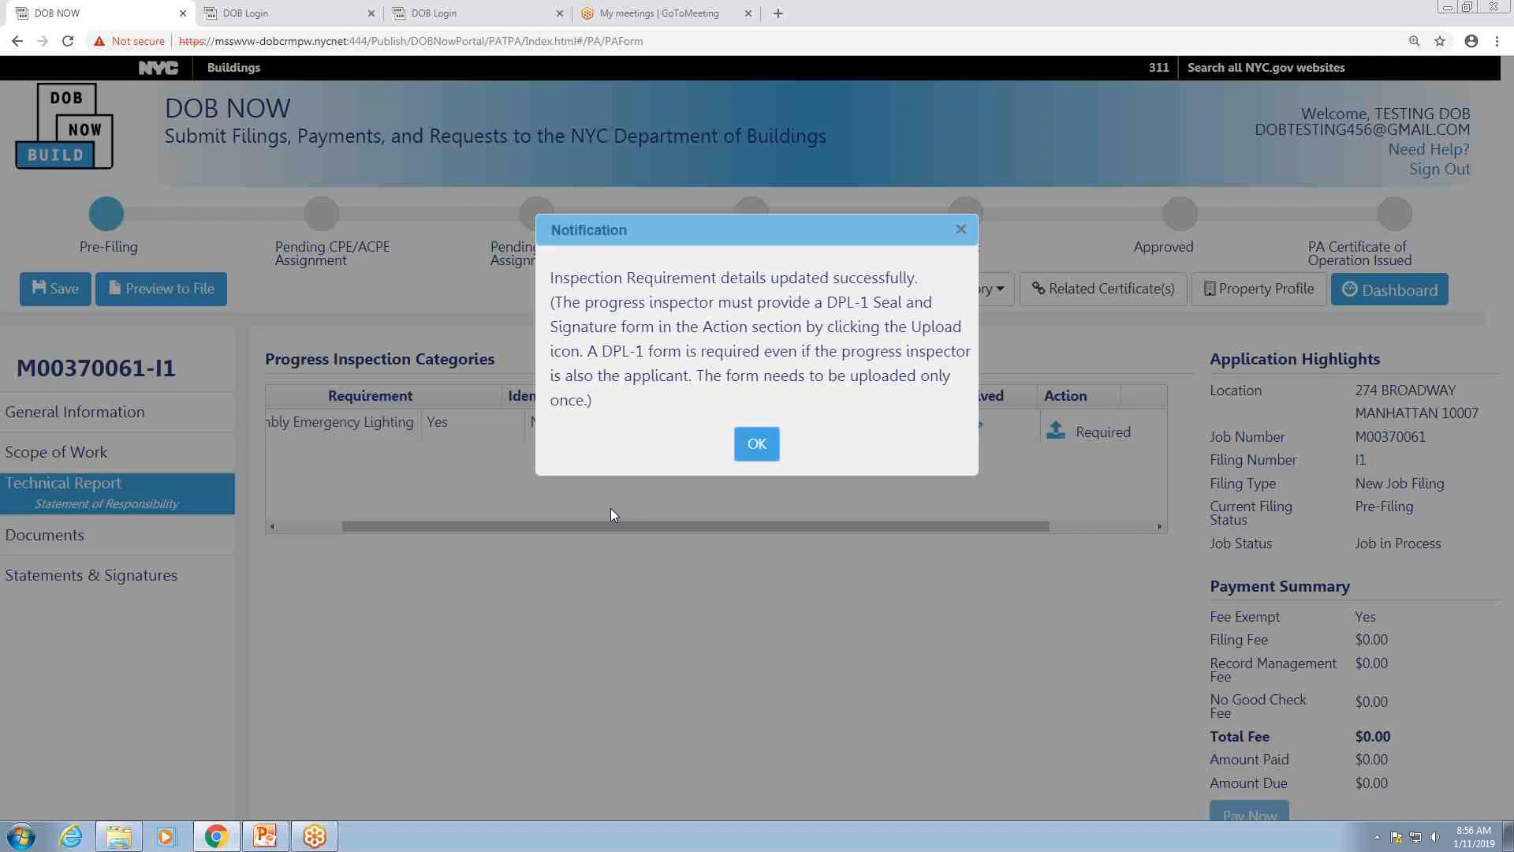
pyautogui.click(759, 443)
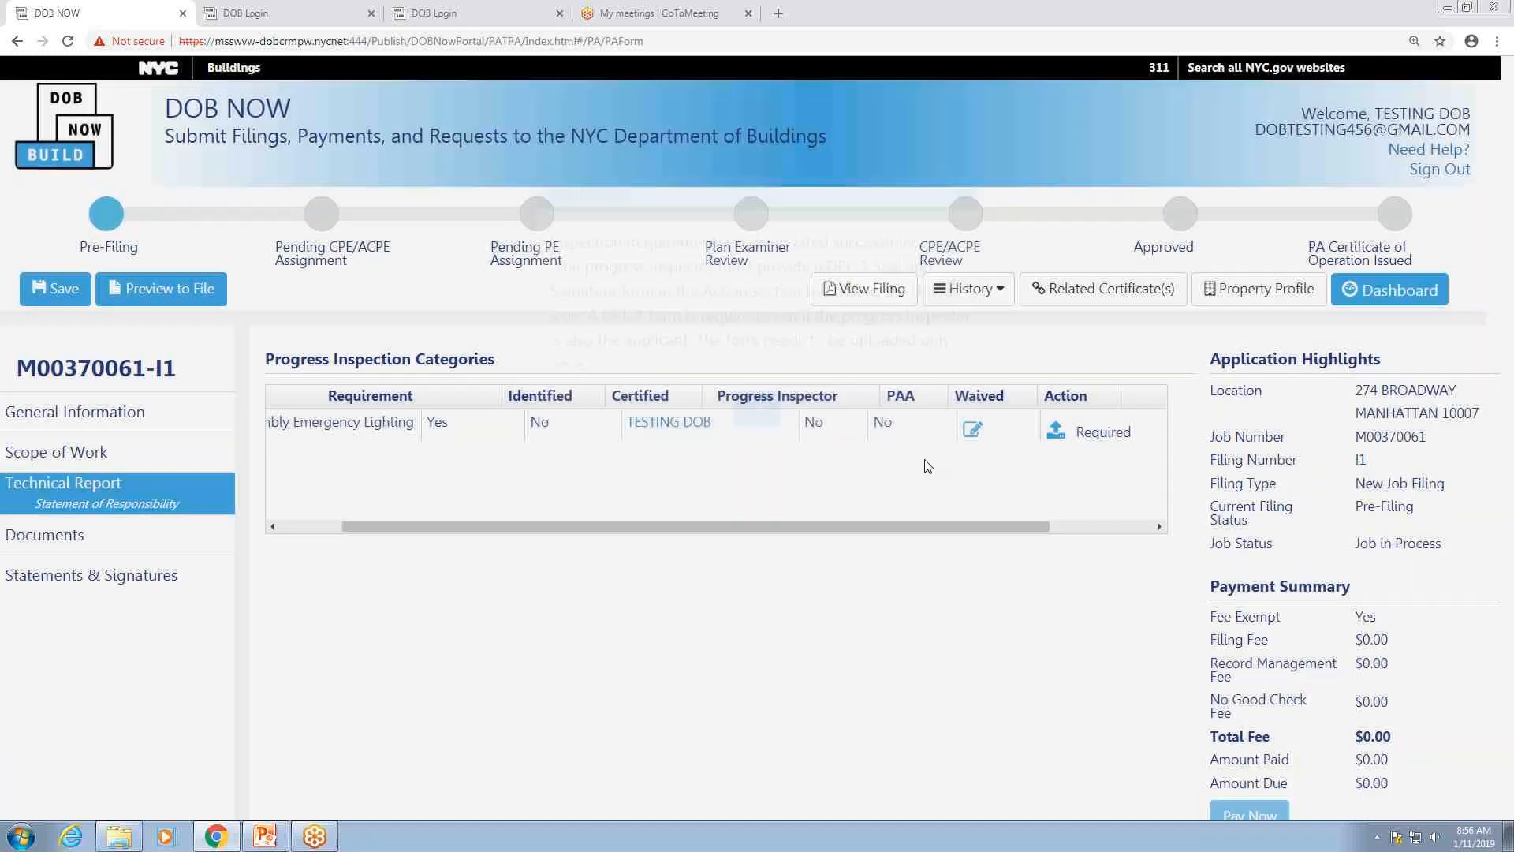
pyautogui.click(1105, 430)
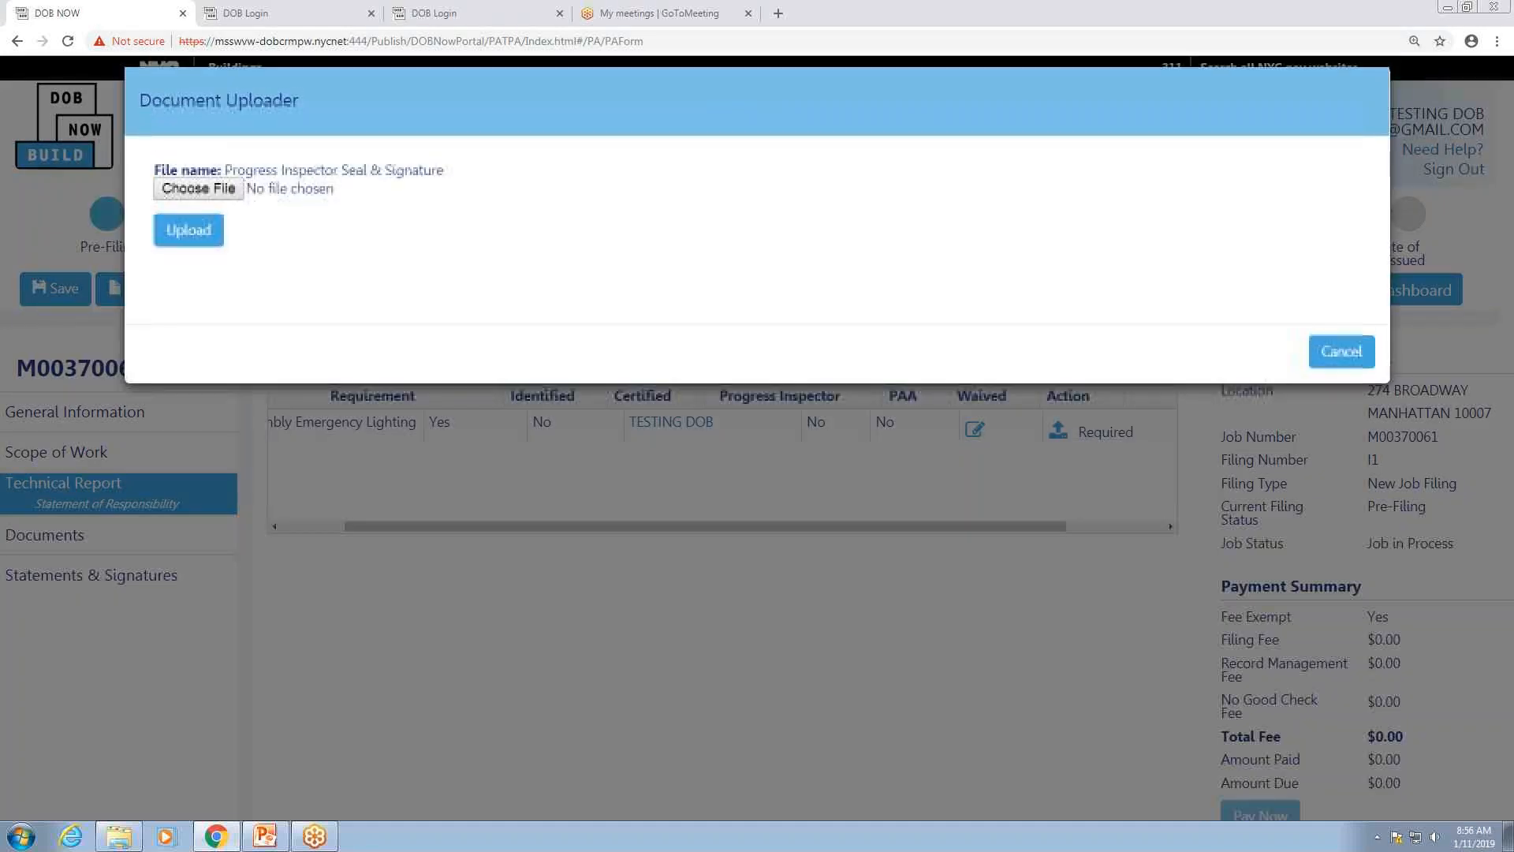
# Step: Upload DPL1.pdf as the progress inspector's seal and signature, then close the uploader
pyautogui.click(228, 195)
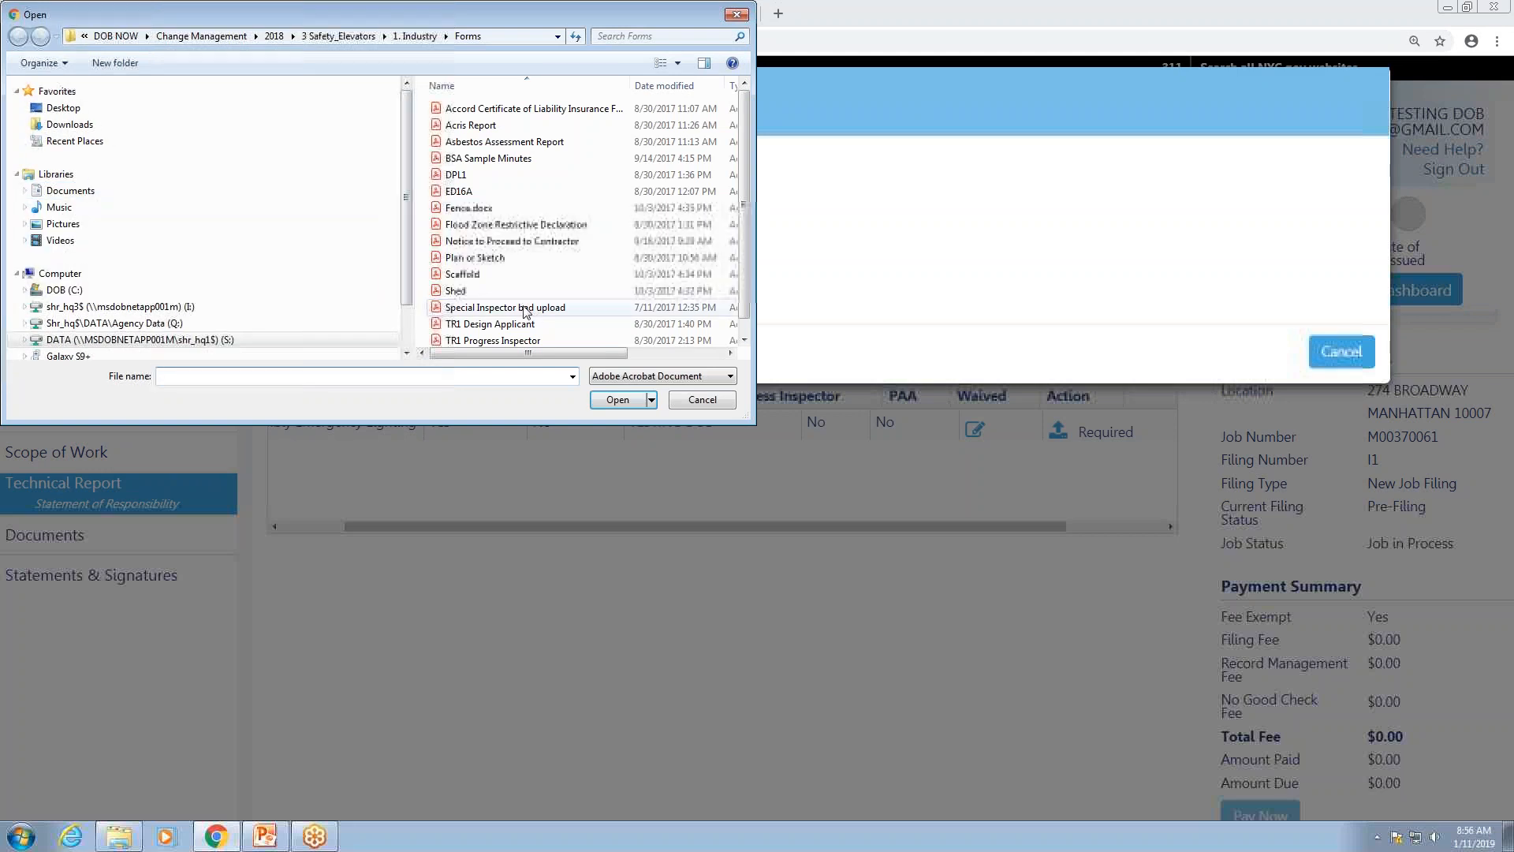
pyautogui.click(463, 175)
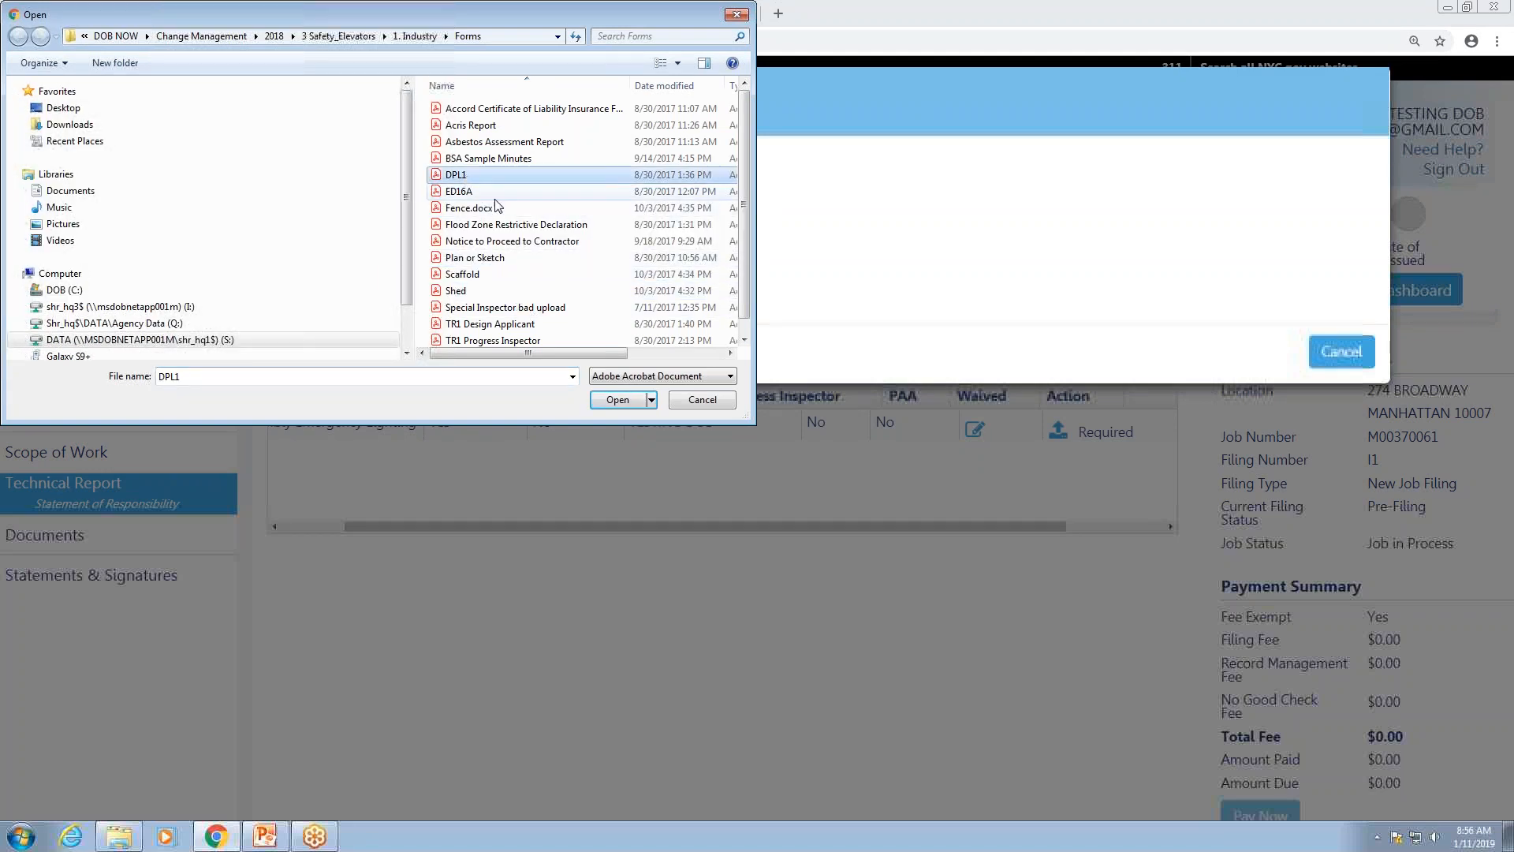
pyautogui.click(616, 400)
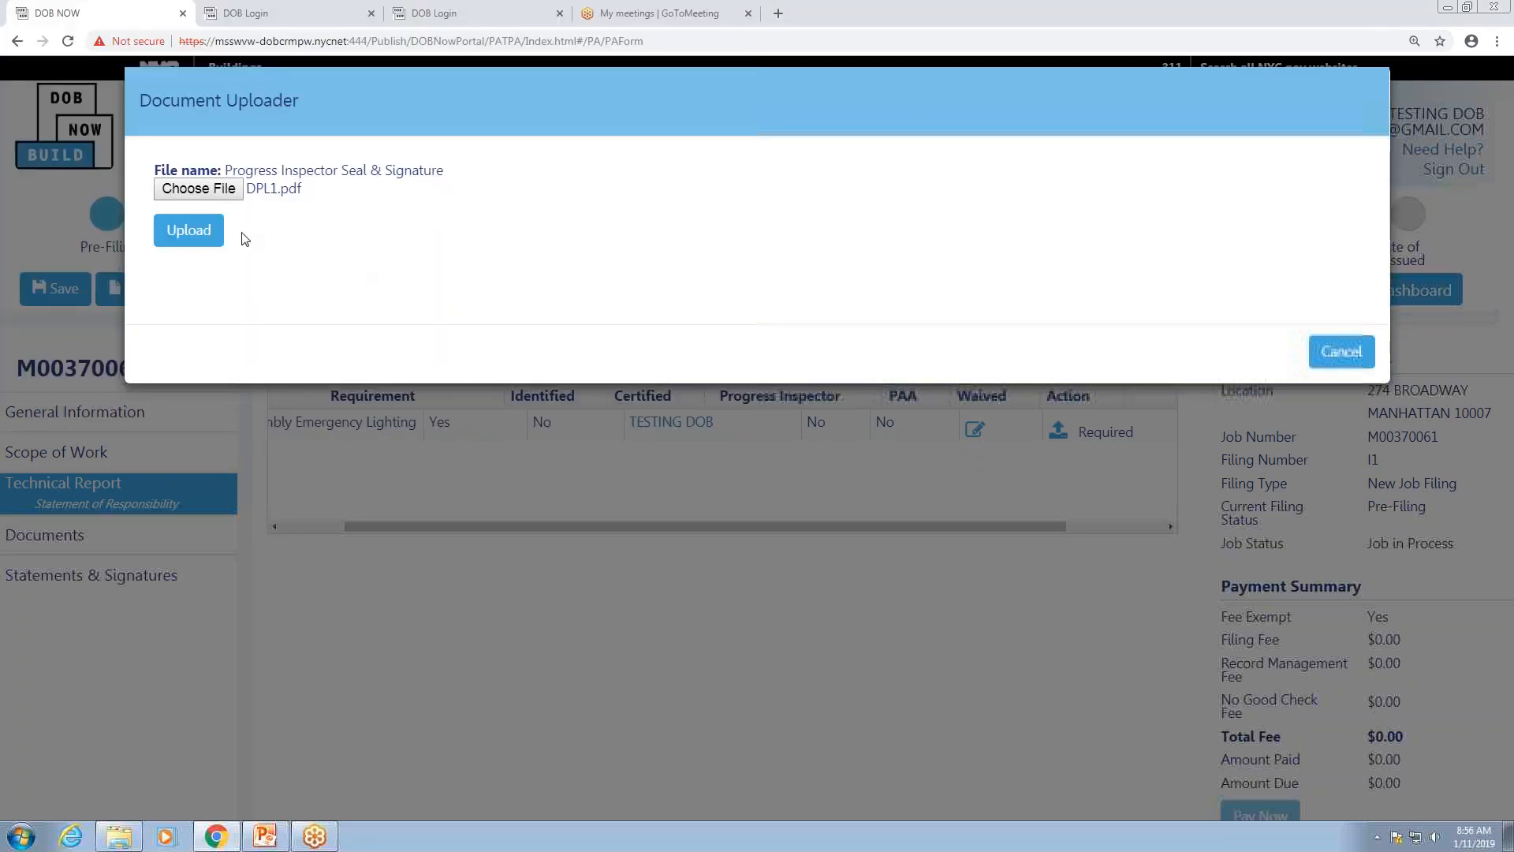
pyautogui.click(207, 233)
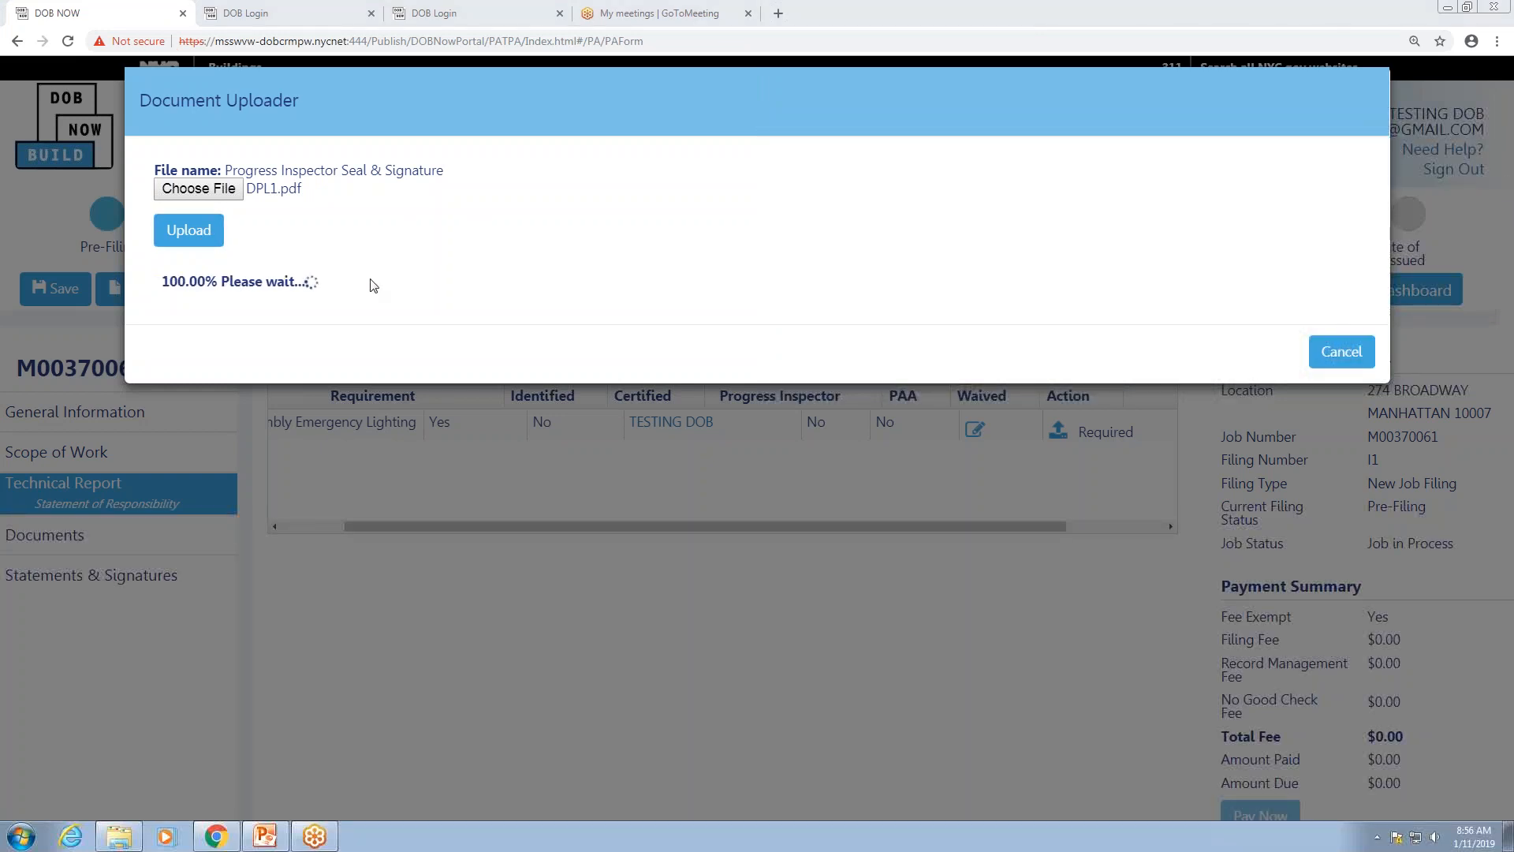
pyautogui.click(1355, 355)
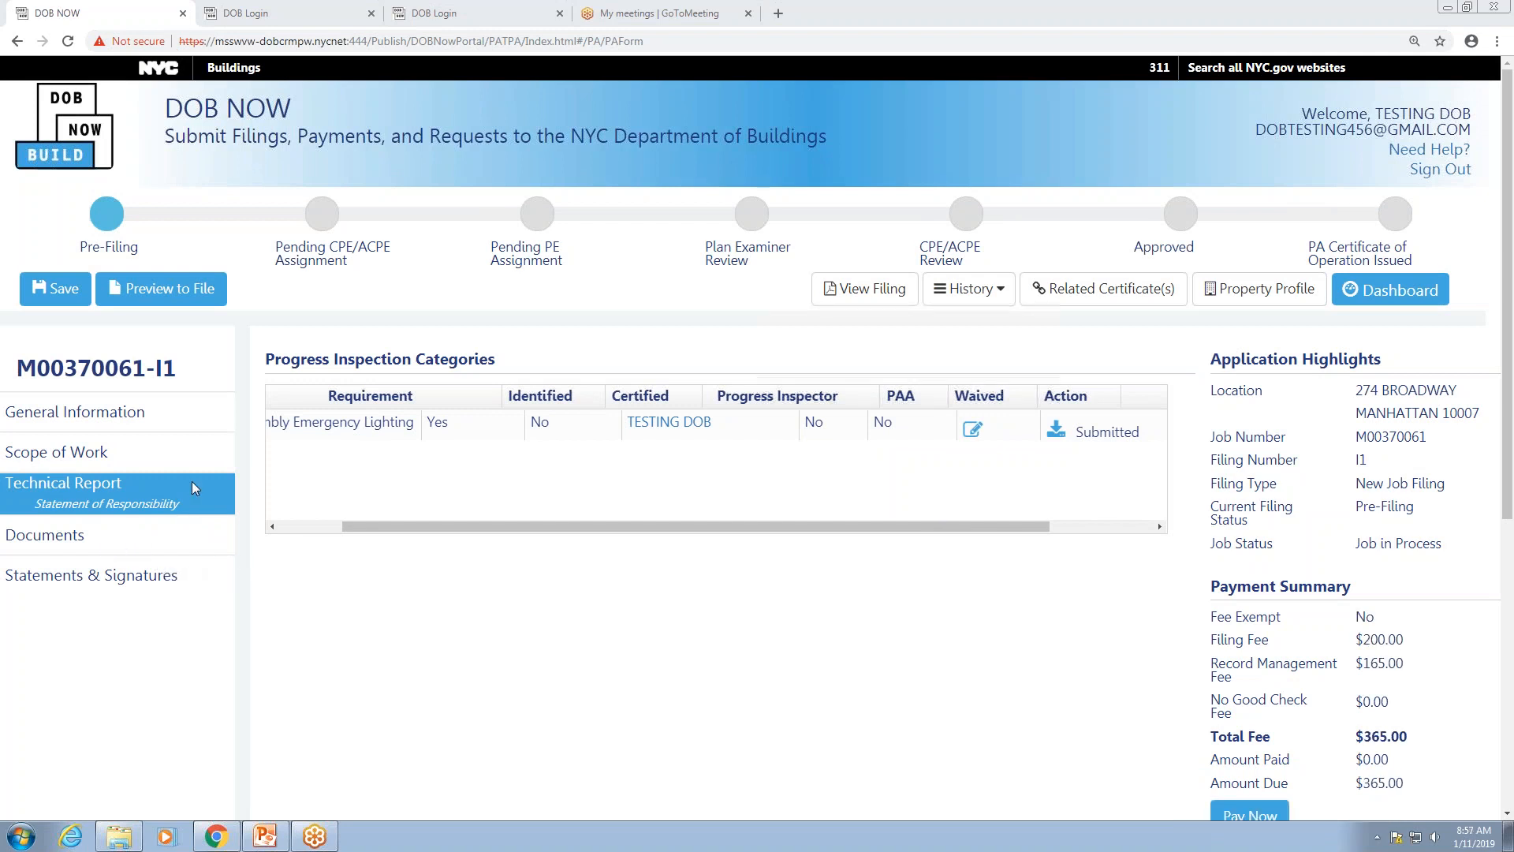
# Step: In Required Documents, upload DPL1.pdf for the DPL-1 document
pyautogui.click(101, 543)
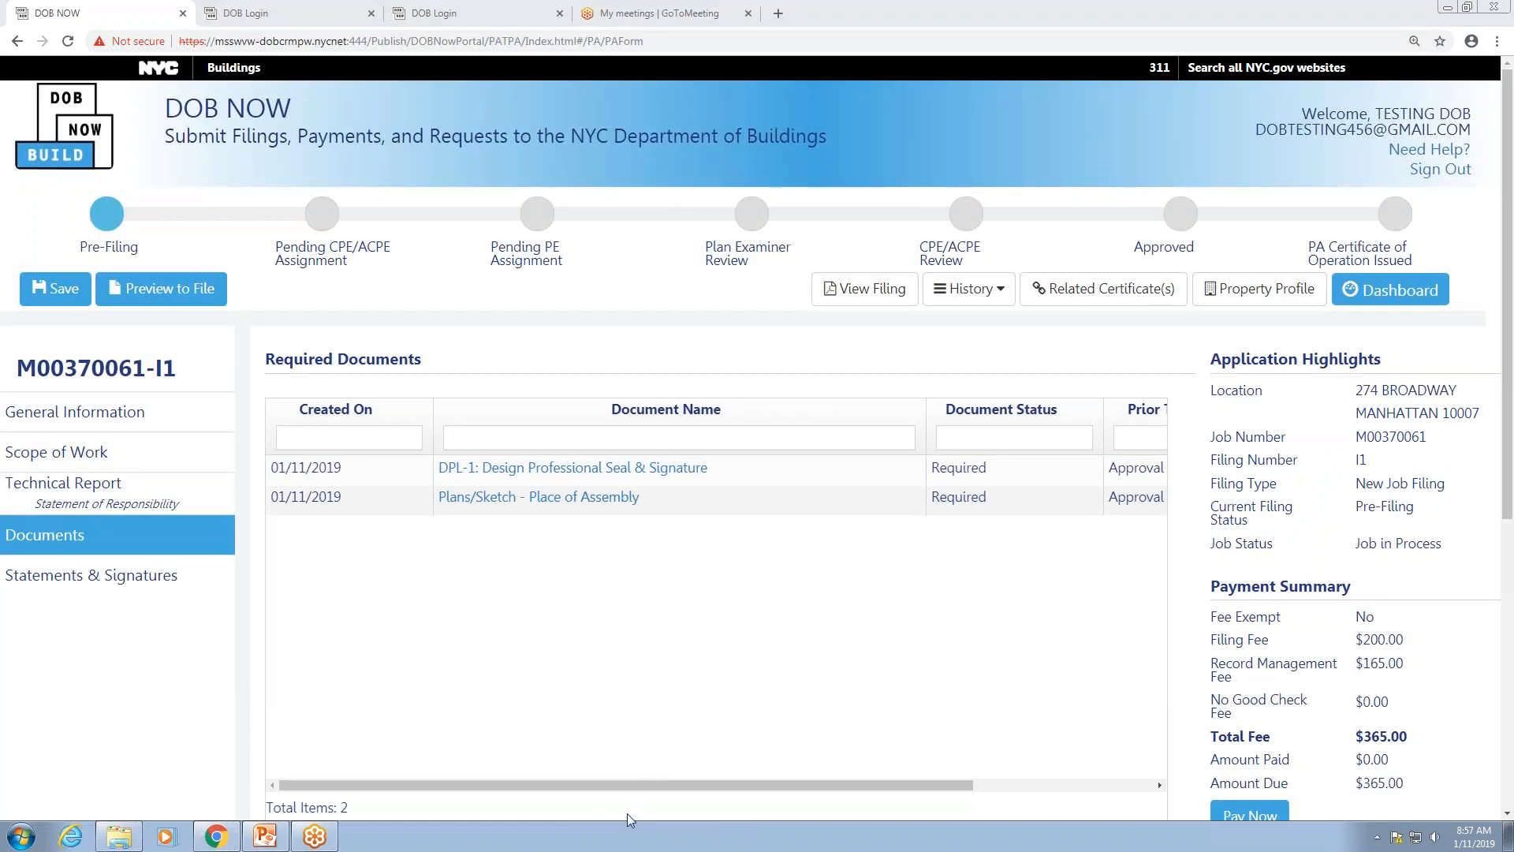
pyautogui.moveTo(649, 784); pyautogui.dragTo(721, 781)
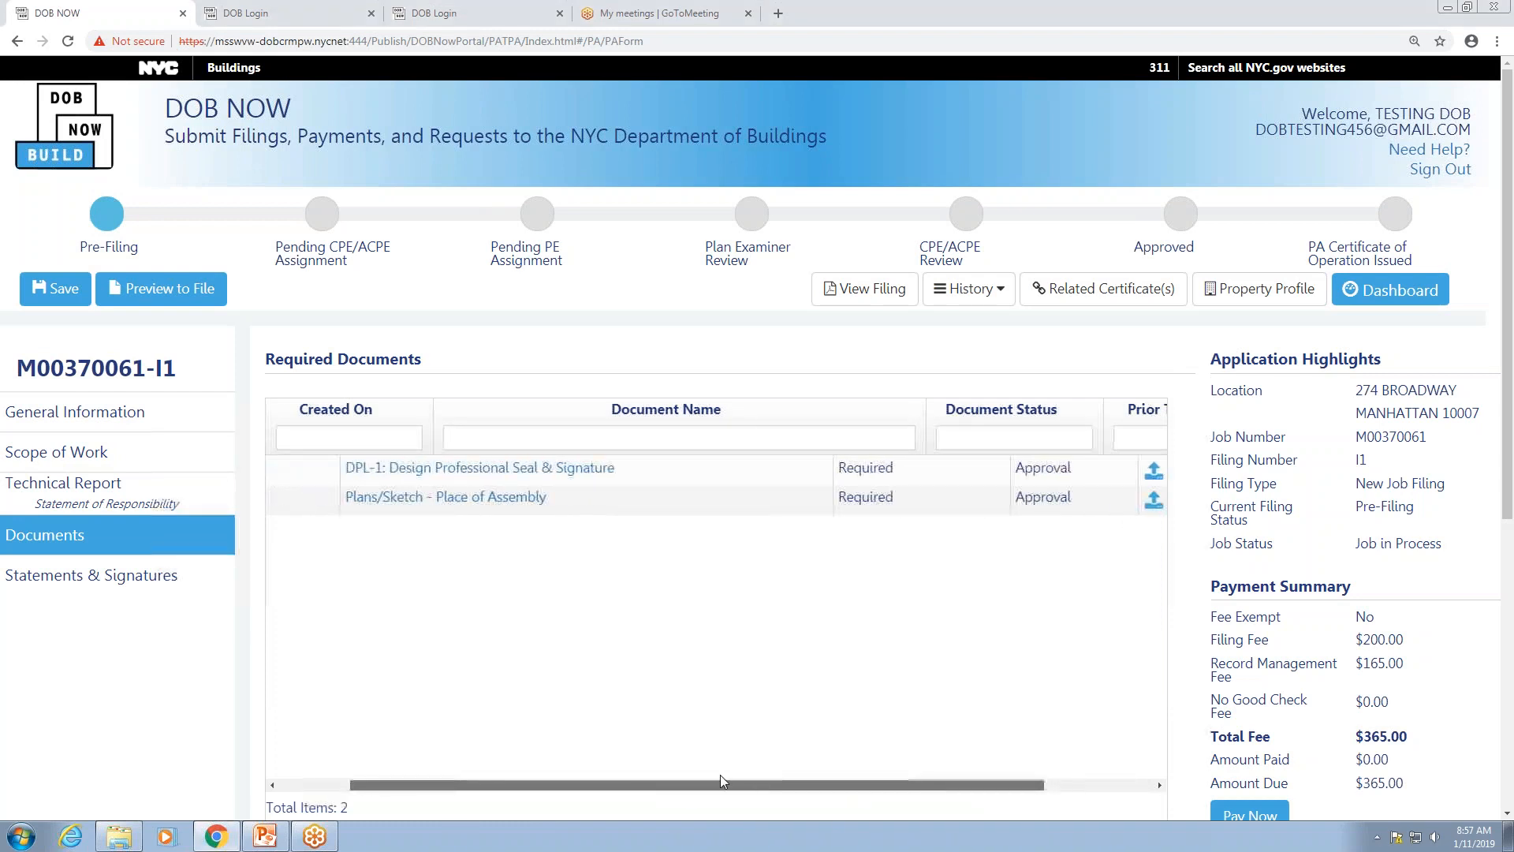
pyautogui.click(1148, 473)
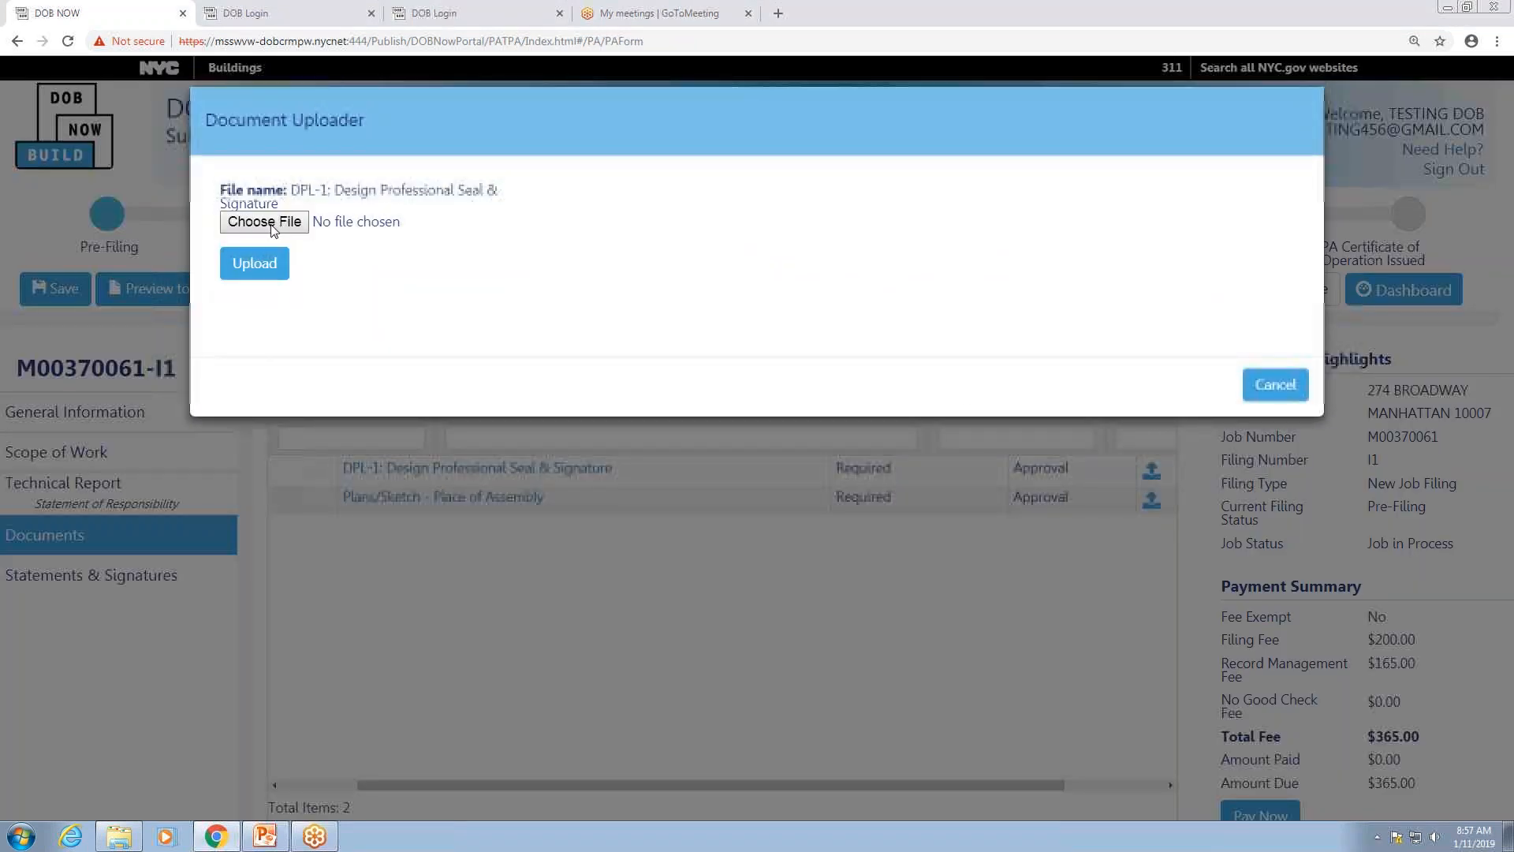
pyautogui.click(271, 229)
pyautogui.click(457, 174)
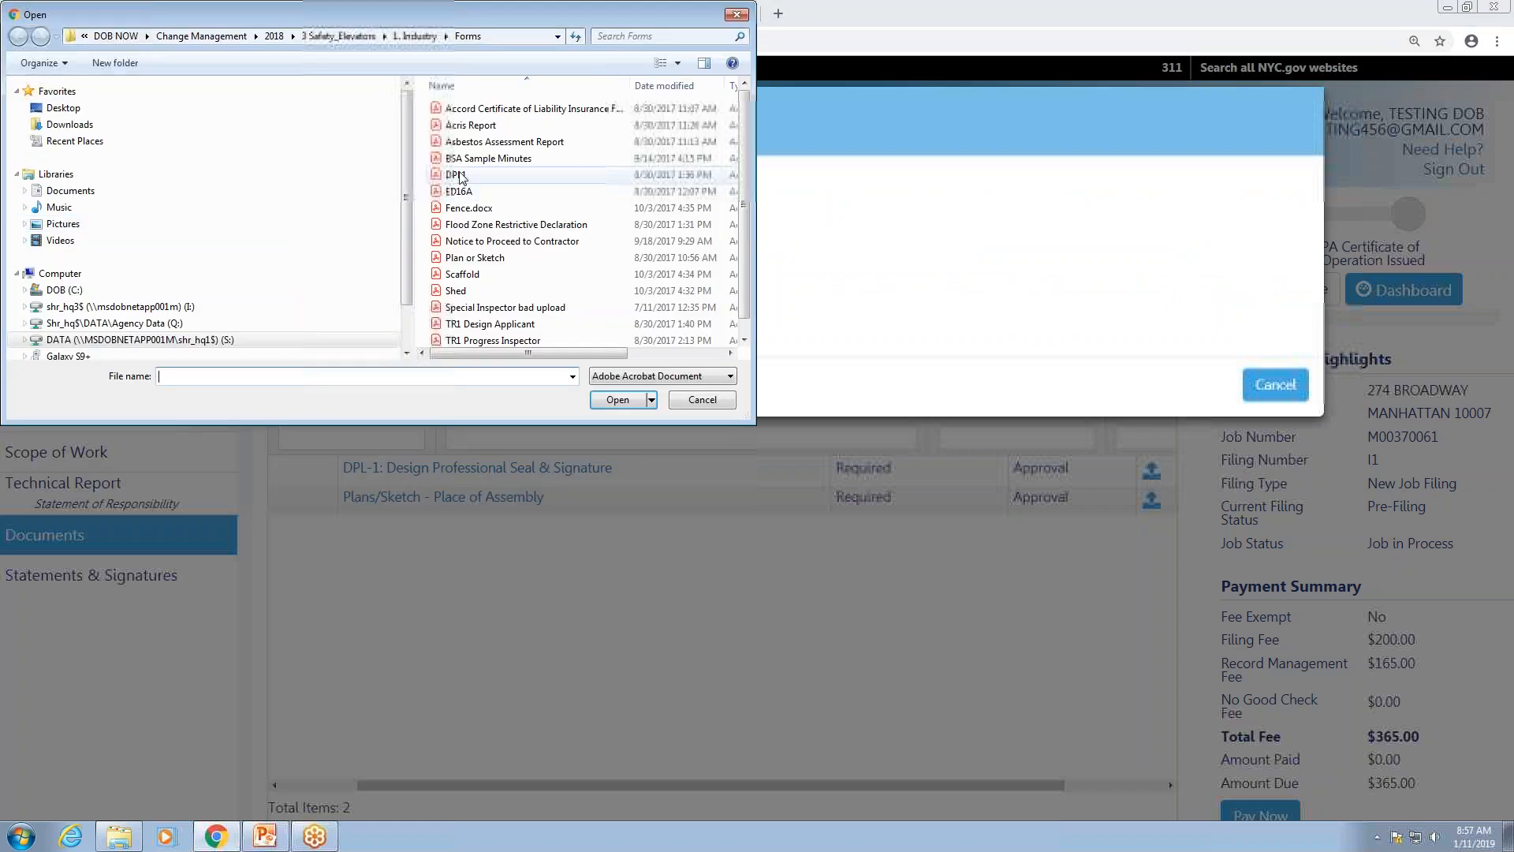
pyautogui.click(616, 399)
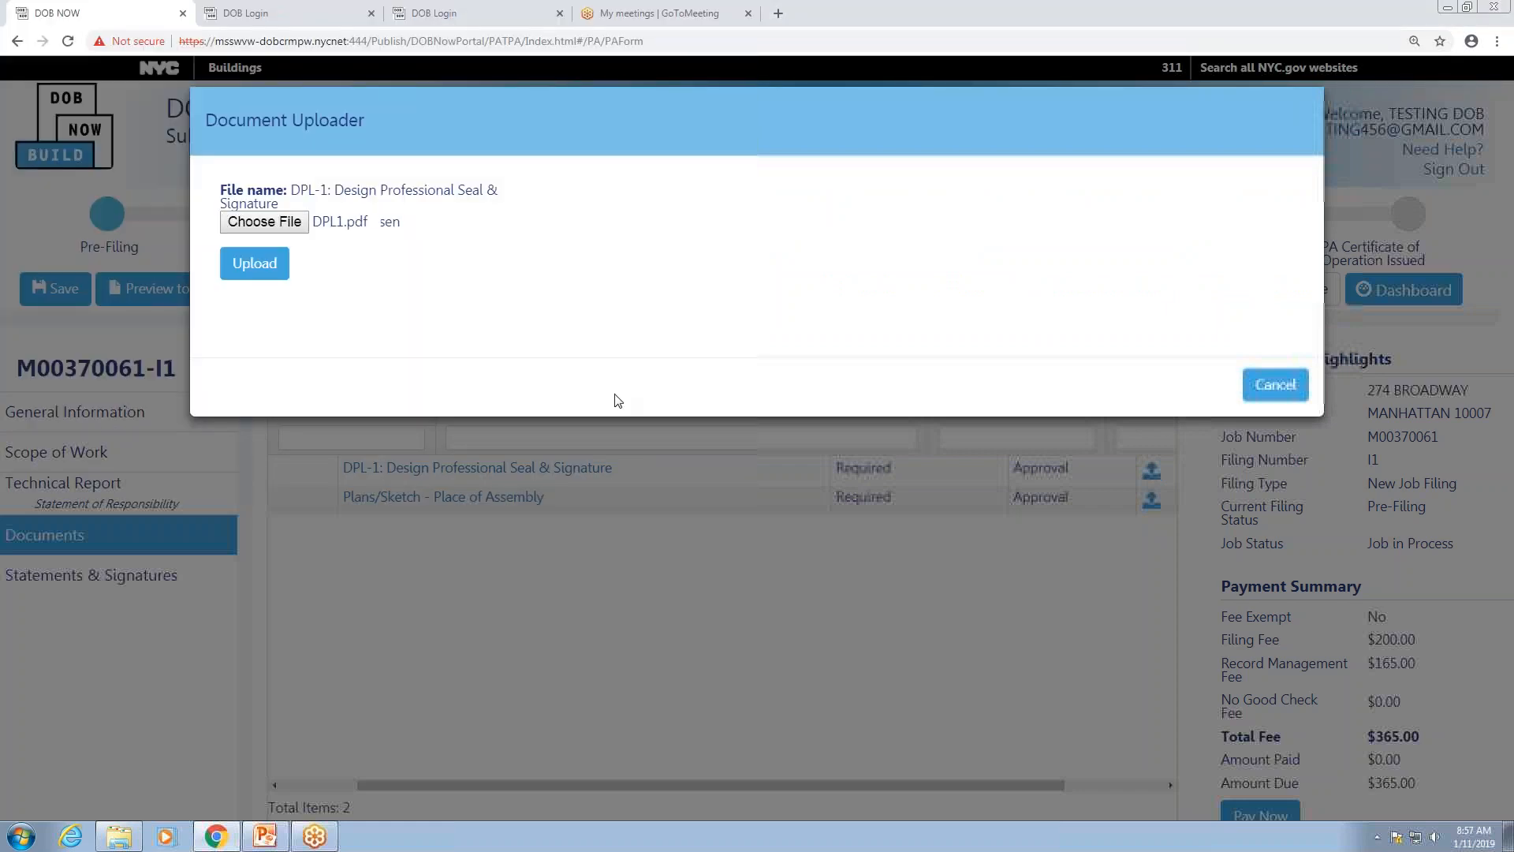
pyautogui.click(262, 264)
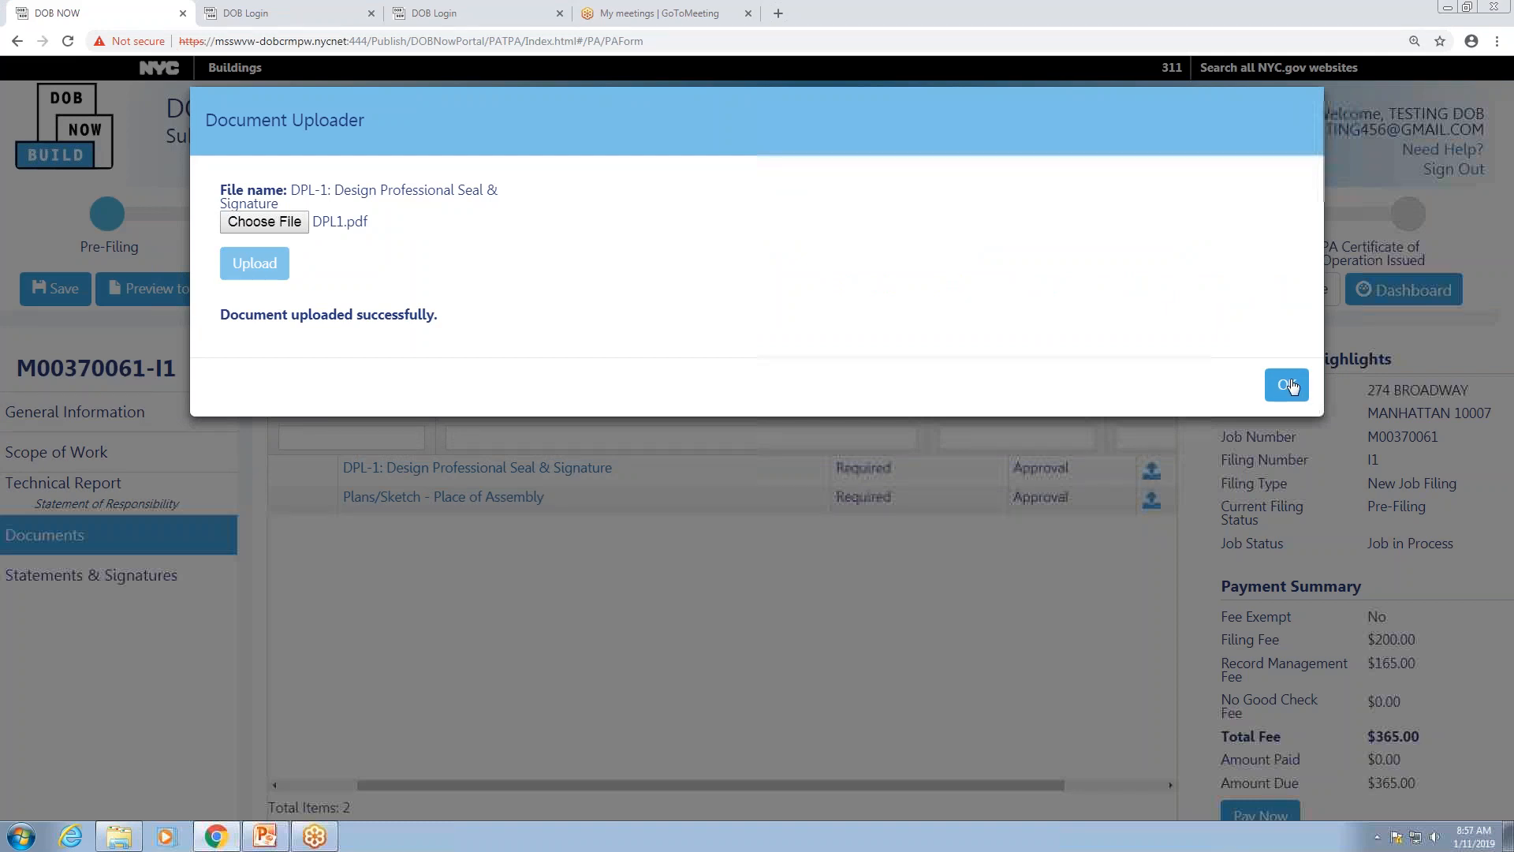
pyautogui.click(1294, 386)
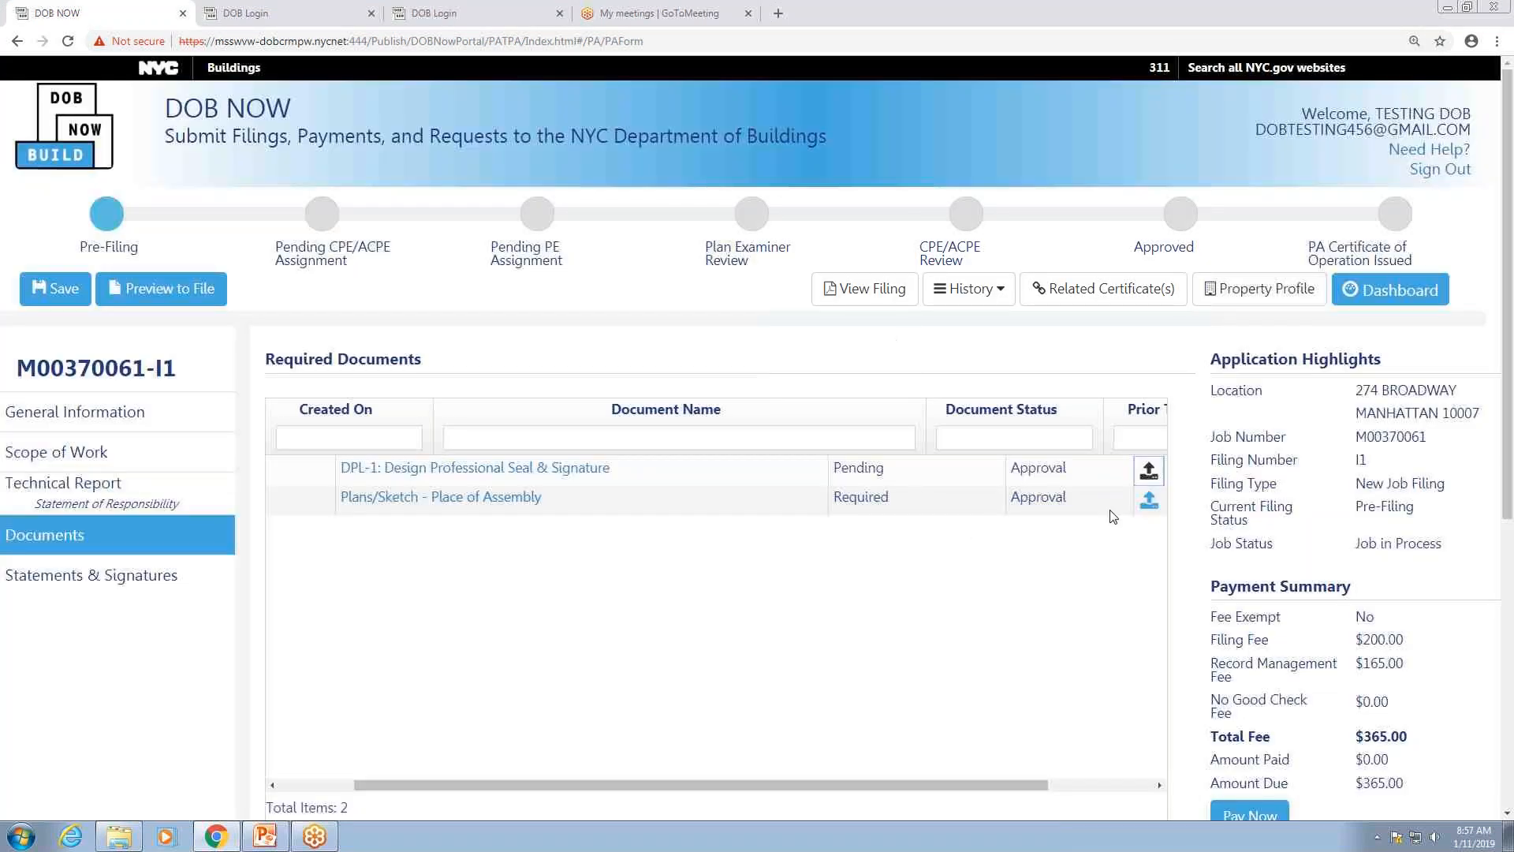
# Step: Upload Plan or Sketch.pdf for Plans/Sketch – Place of Assembly, then go to Statements & Signatures
pyautogui.click(1149, 502)
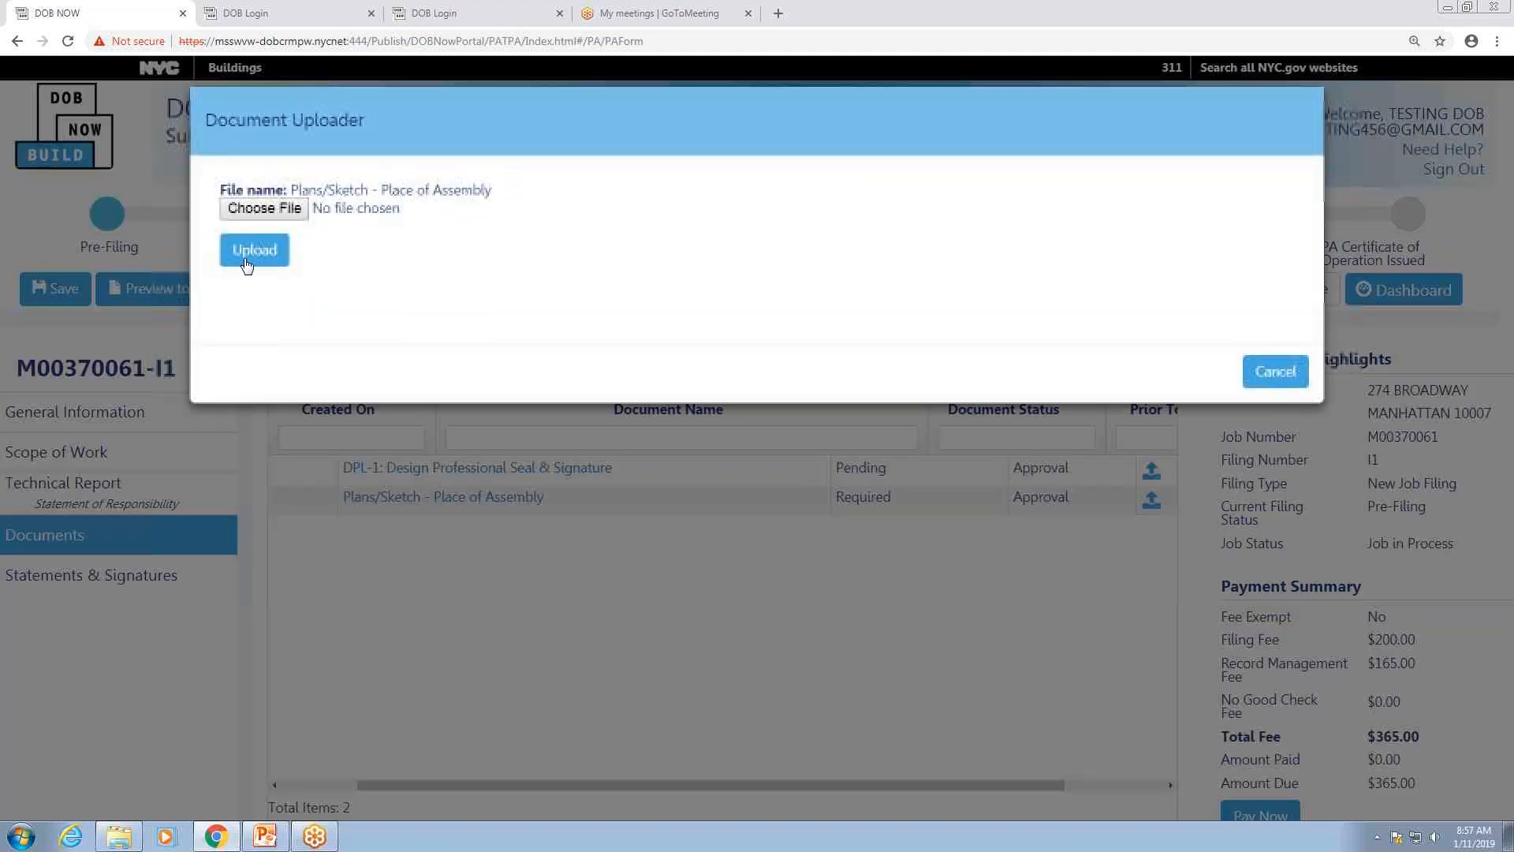
pyautogui.click(268, 211)
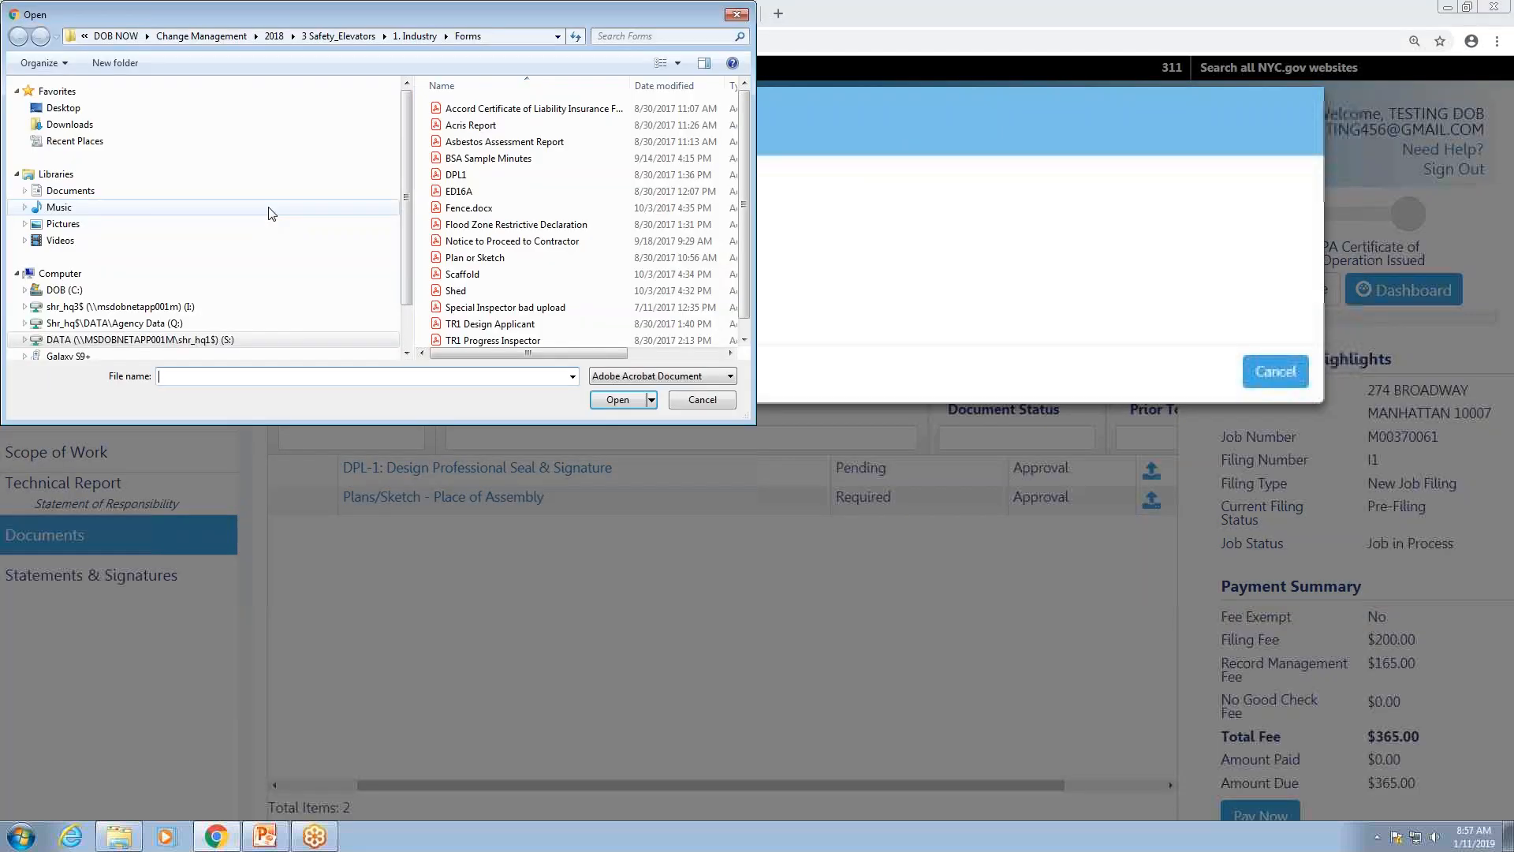
pyautogui.click(481, 257)
pyautogui.click(620, 400)
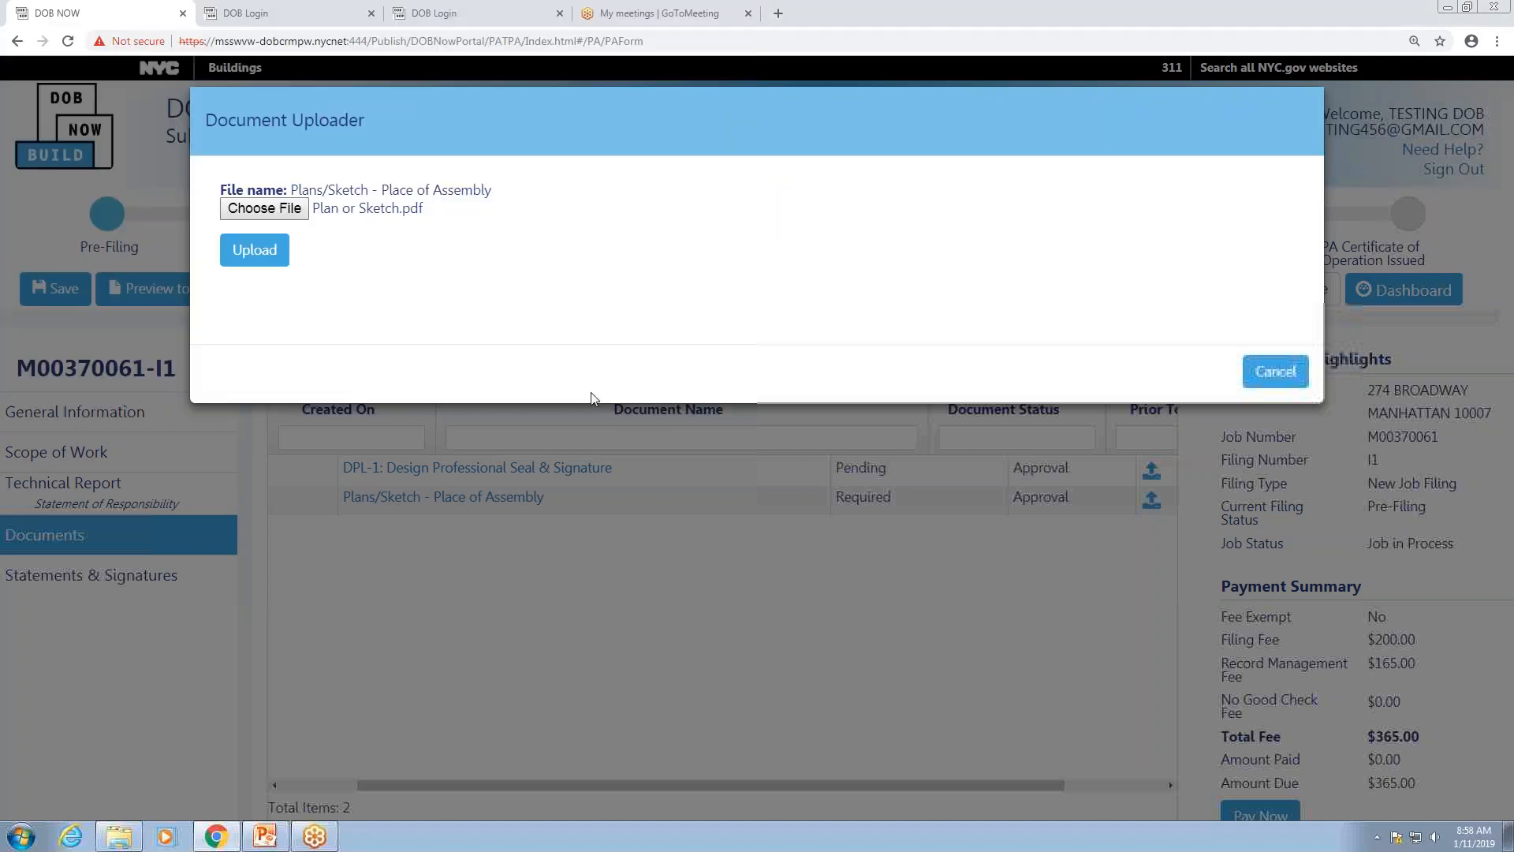
pyautogui.click(269, 254)
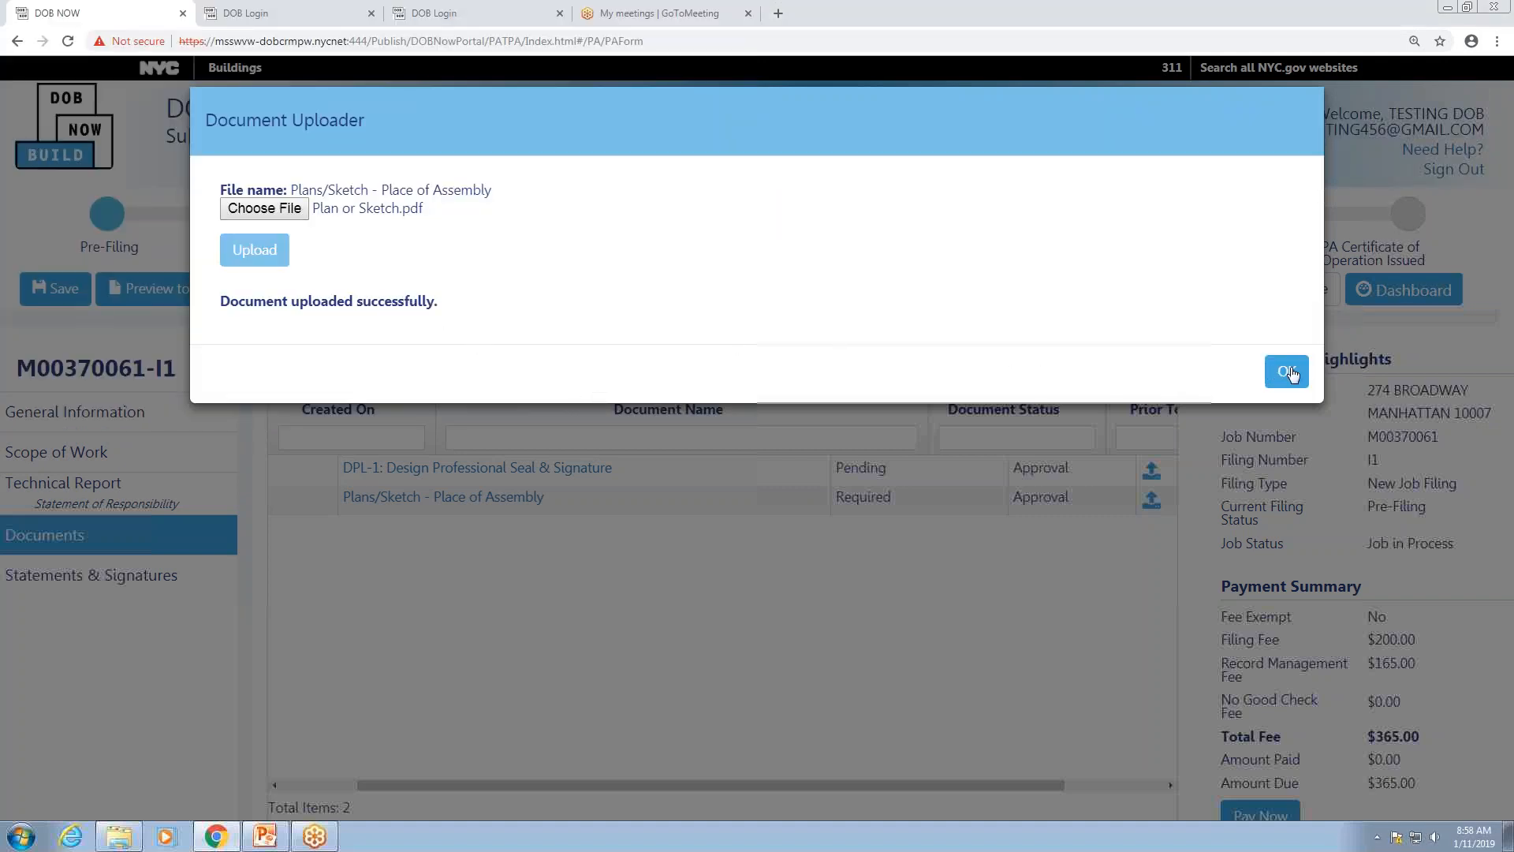
pyautogui.click(1289, 372)
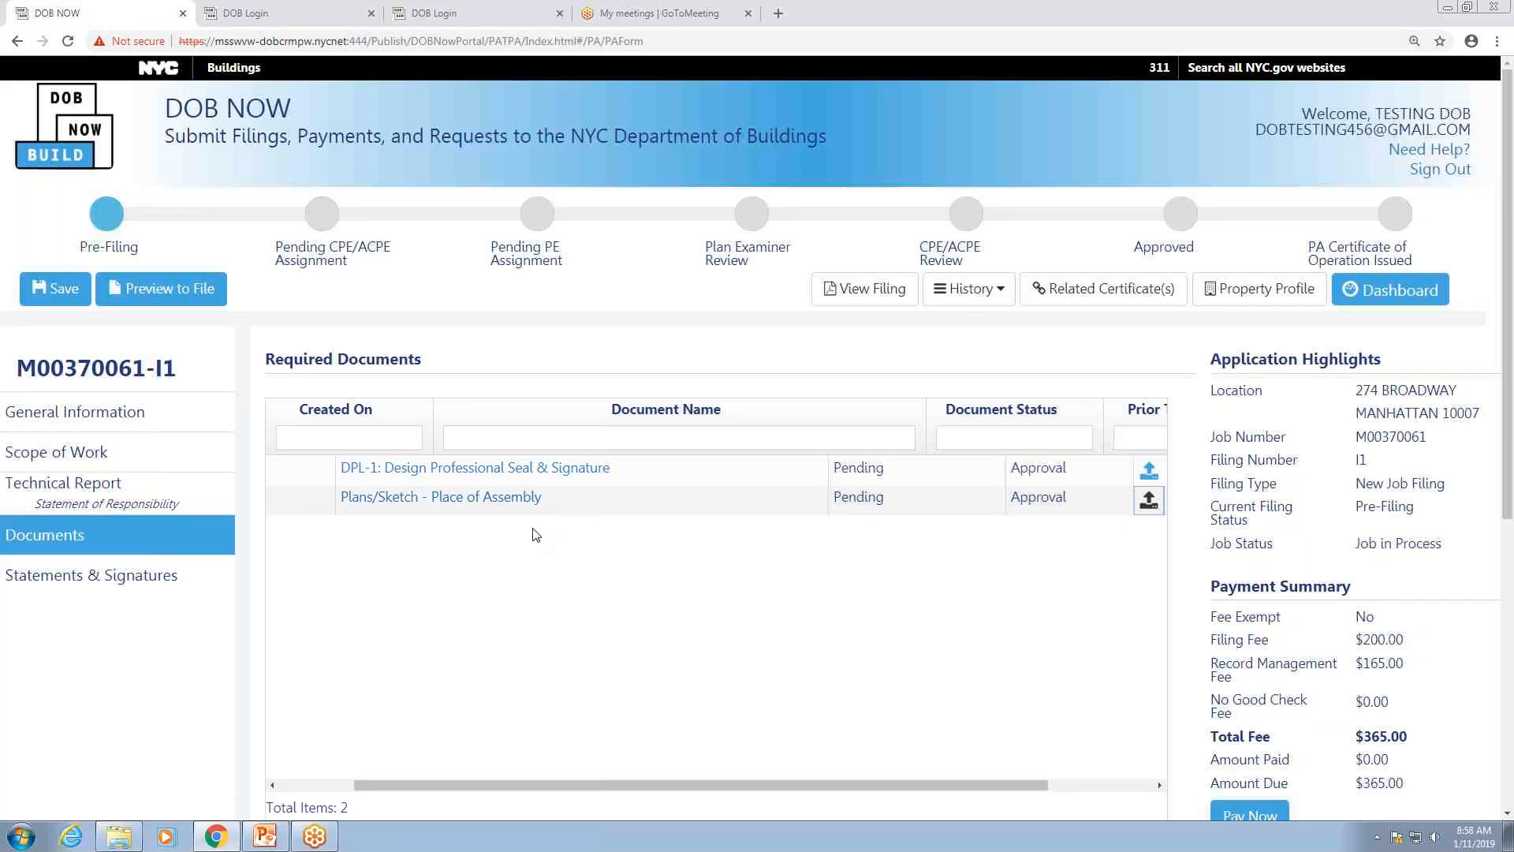
pyautogui.click(138, 581)
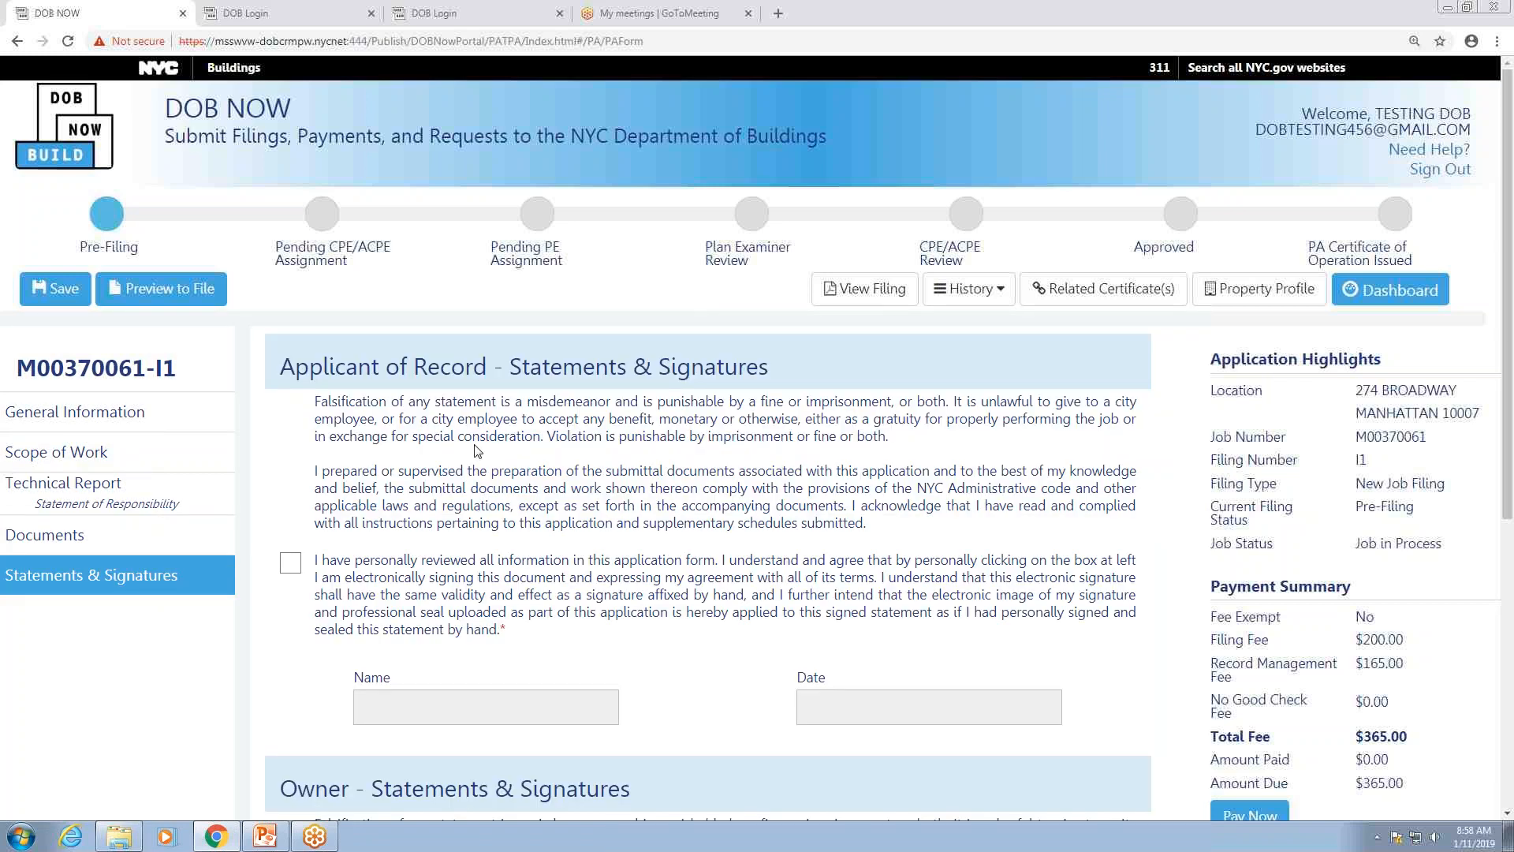
# Step: Electronically sign the applicant of record statement and save the job filing
pyautogui.click(291, 566)
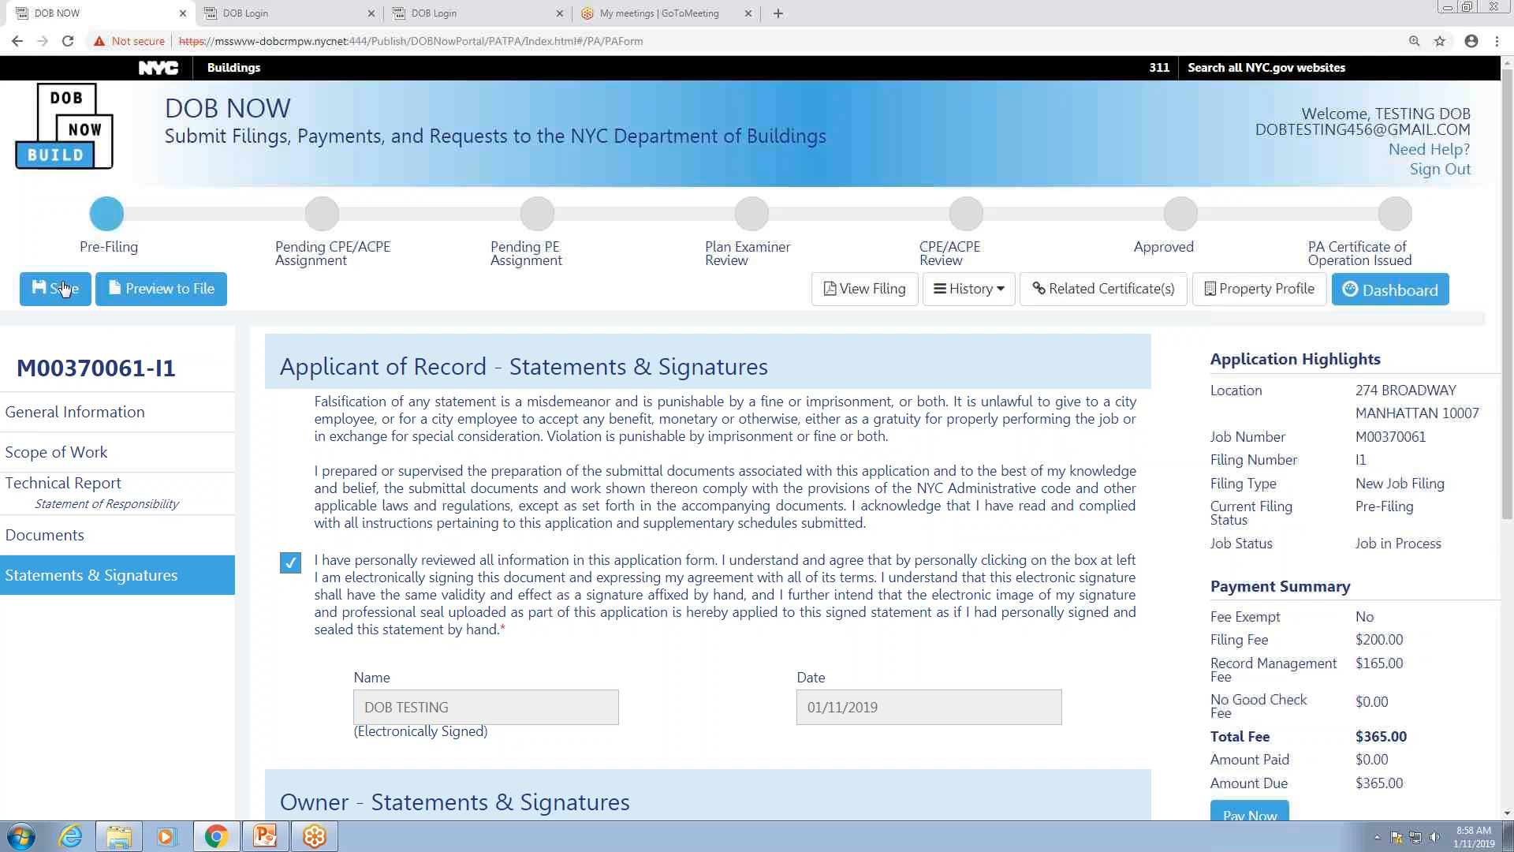
pyautogui.click(63, 288)
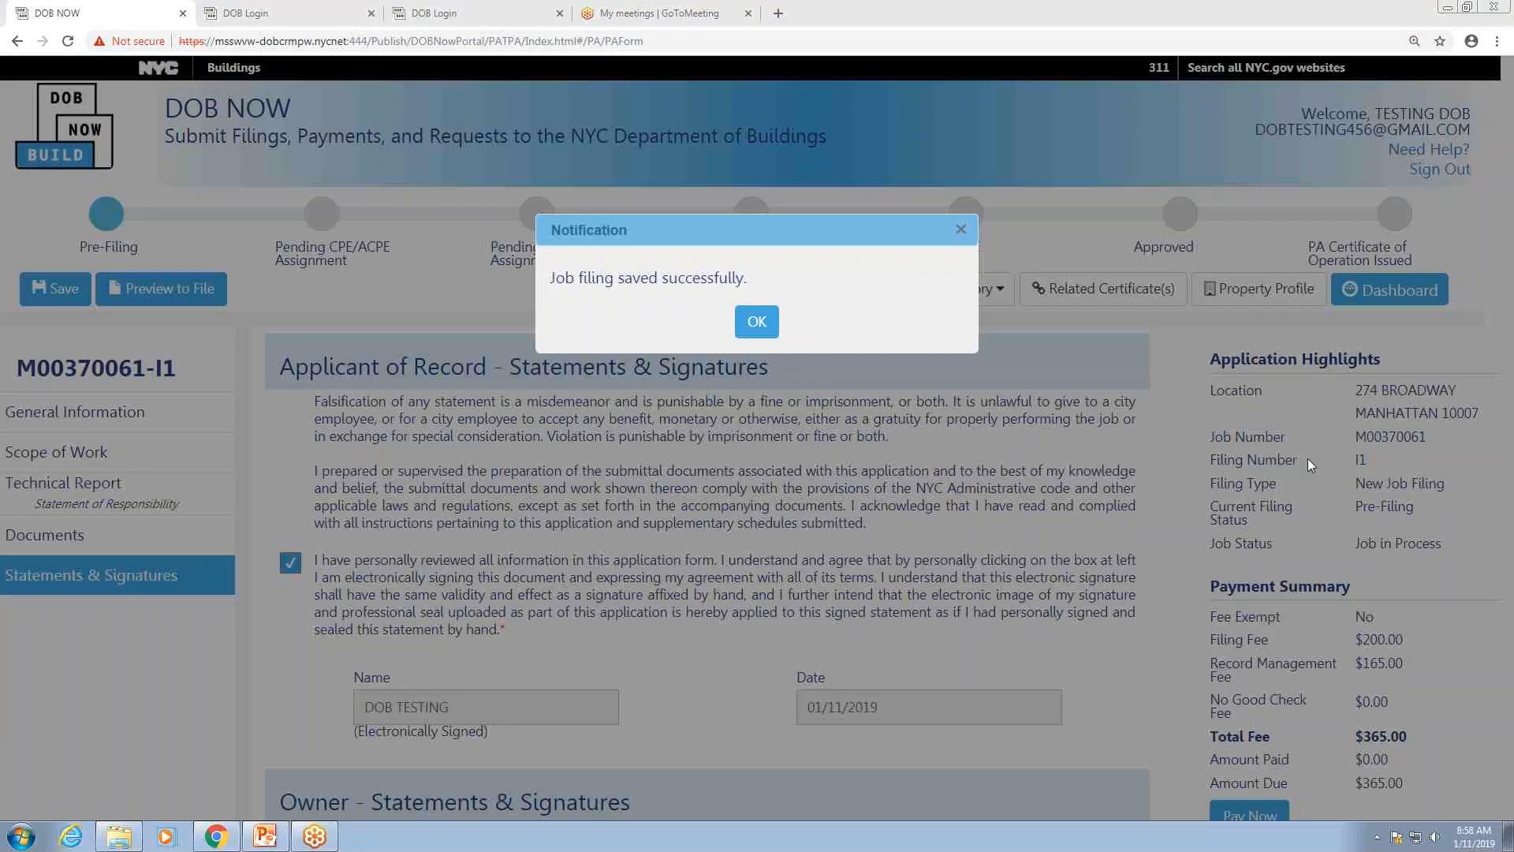
pyautogui.click(756, 324)
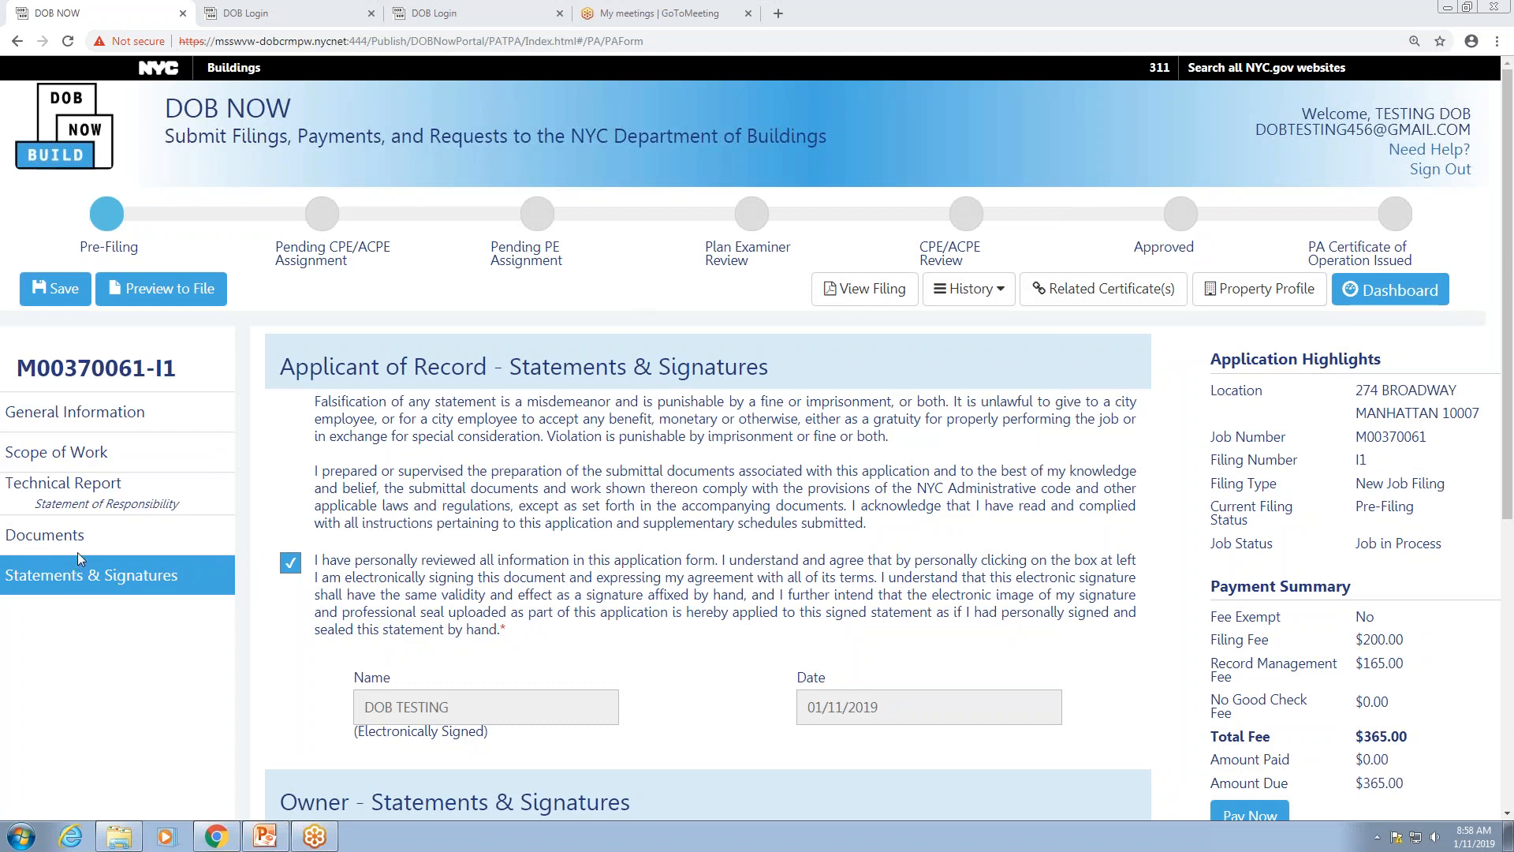
# Step: Review the General Information page, then switch to the DOB Login browser tab
pyautogui.click(104, 418)
pyautogui.scroll(-8, 461, 575)
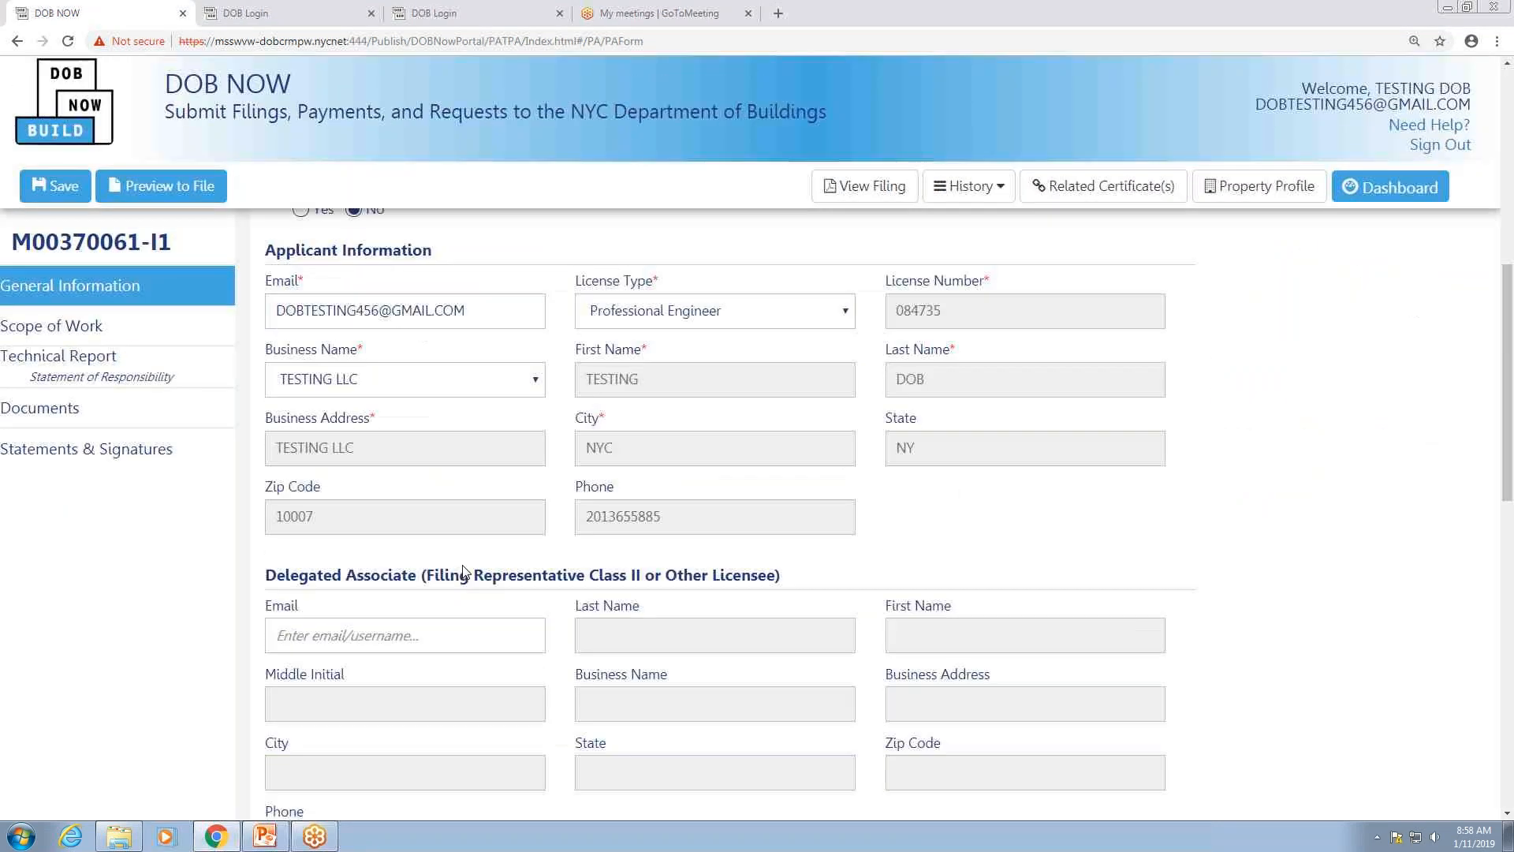
pyautogui.scroll(-6, 464, 569)
pyautogui.scroll(-1, 464, 572)
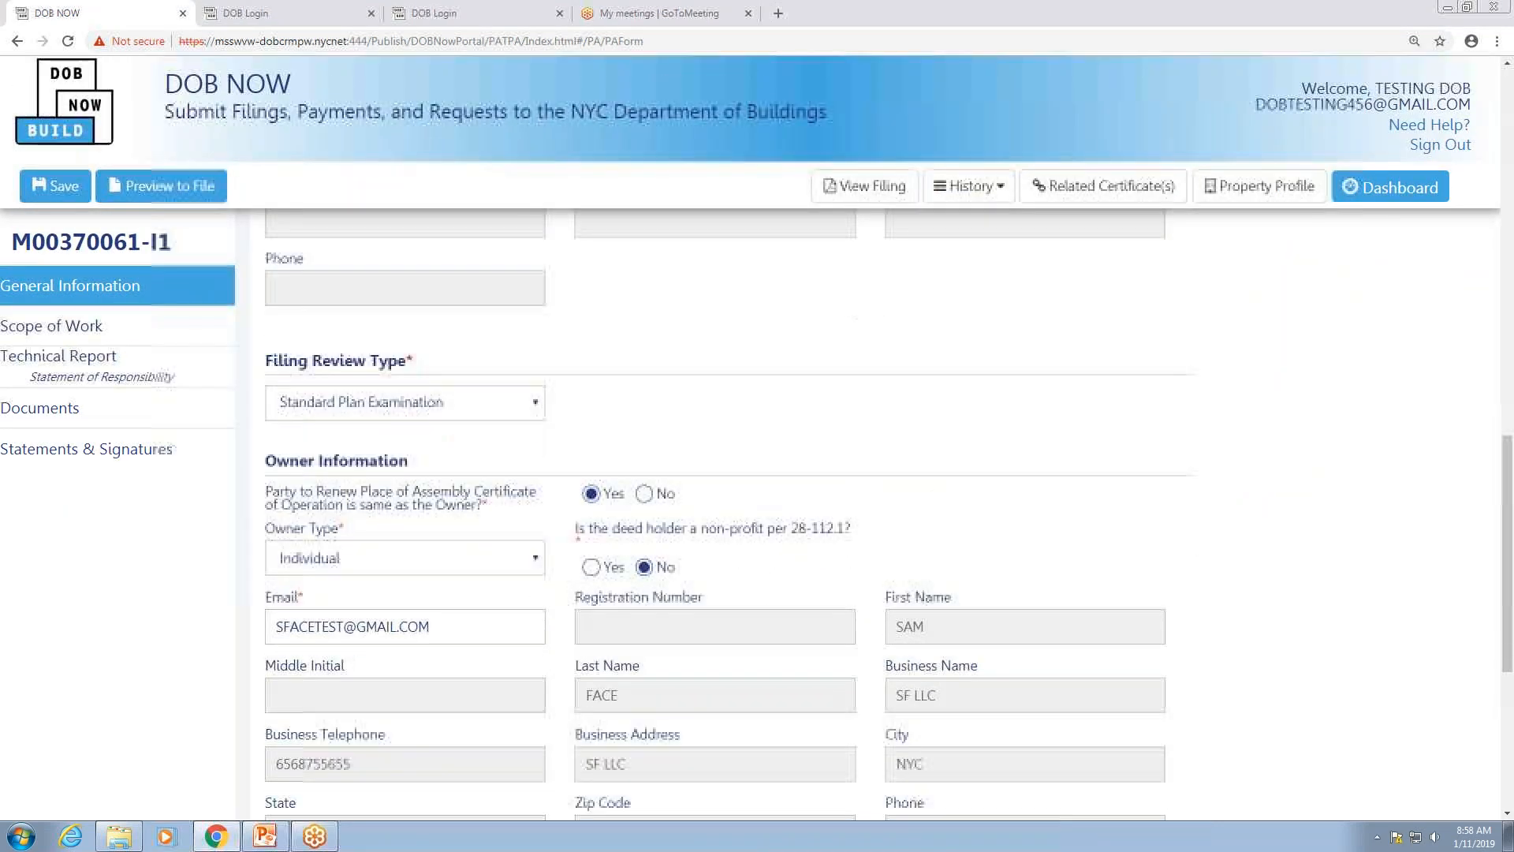
pyautogui.scroll(15, 436, 533)
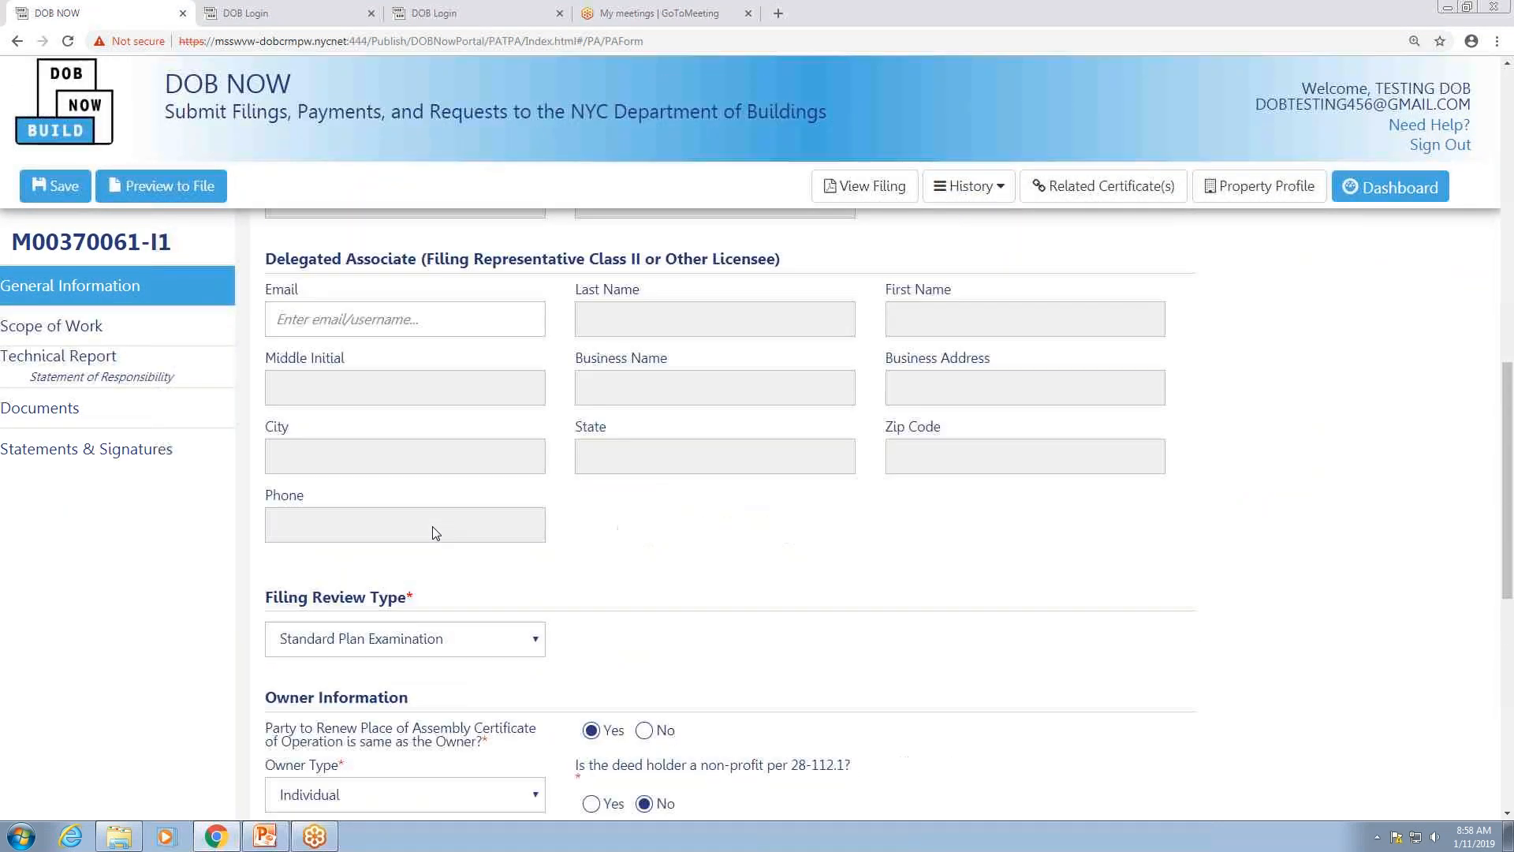
pyautogui.scroll(3, 437, 533)
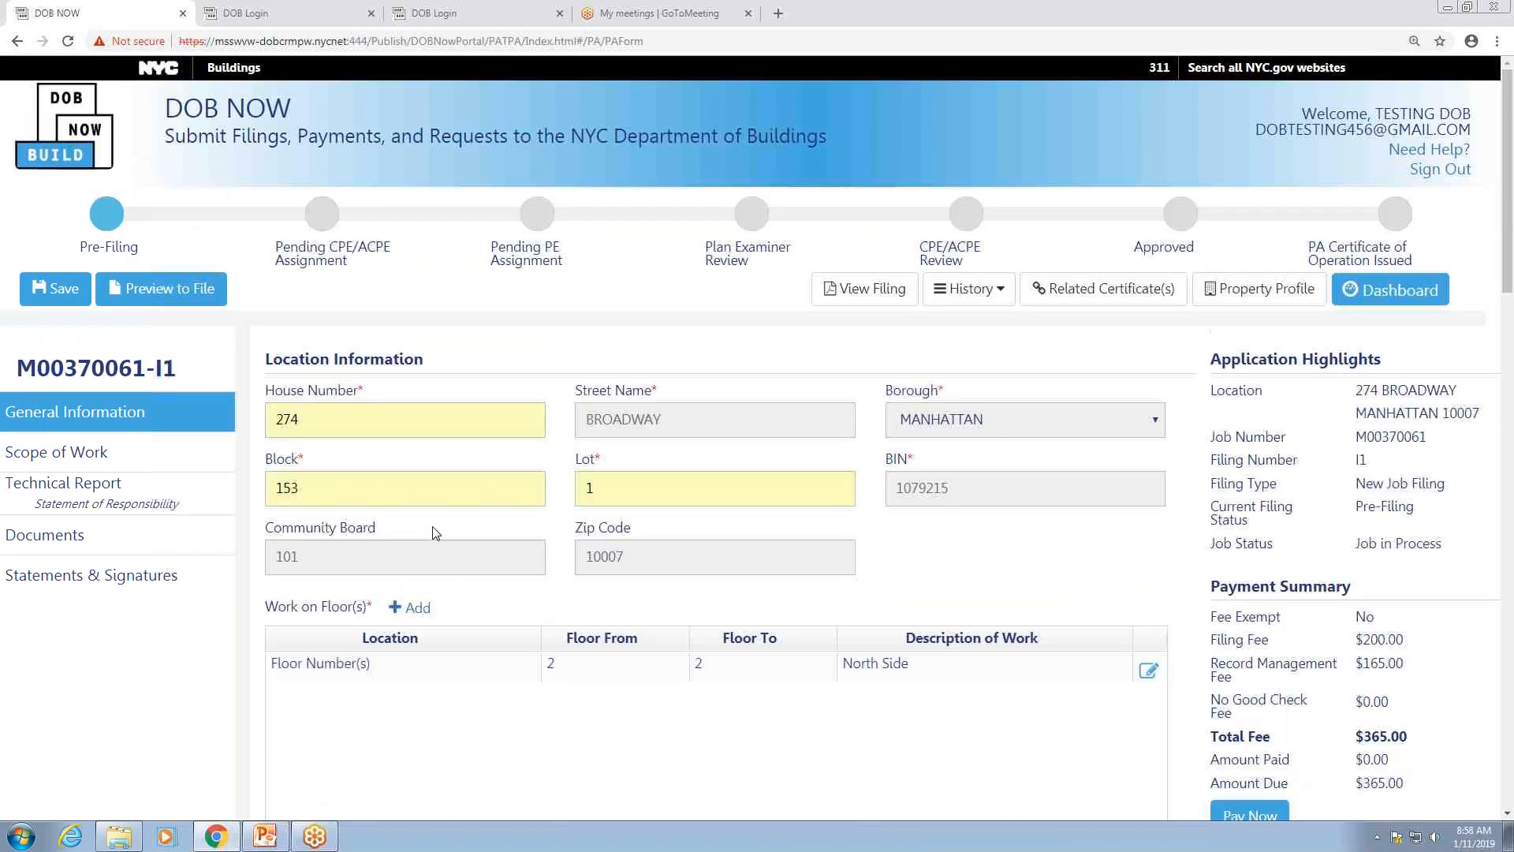
pyautogui.hotkey('ctrl', 'Tab')
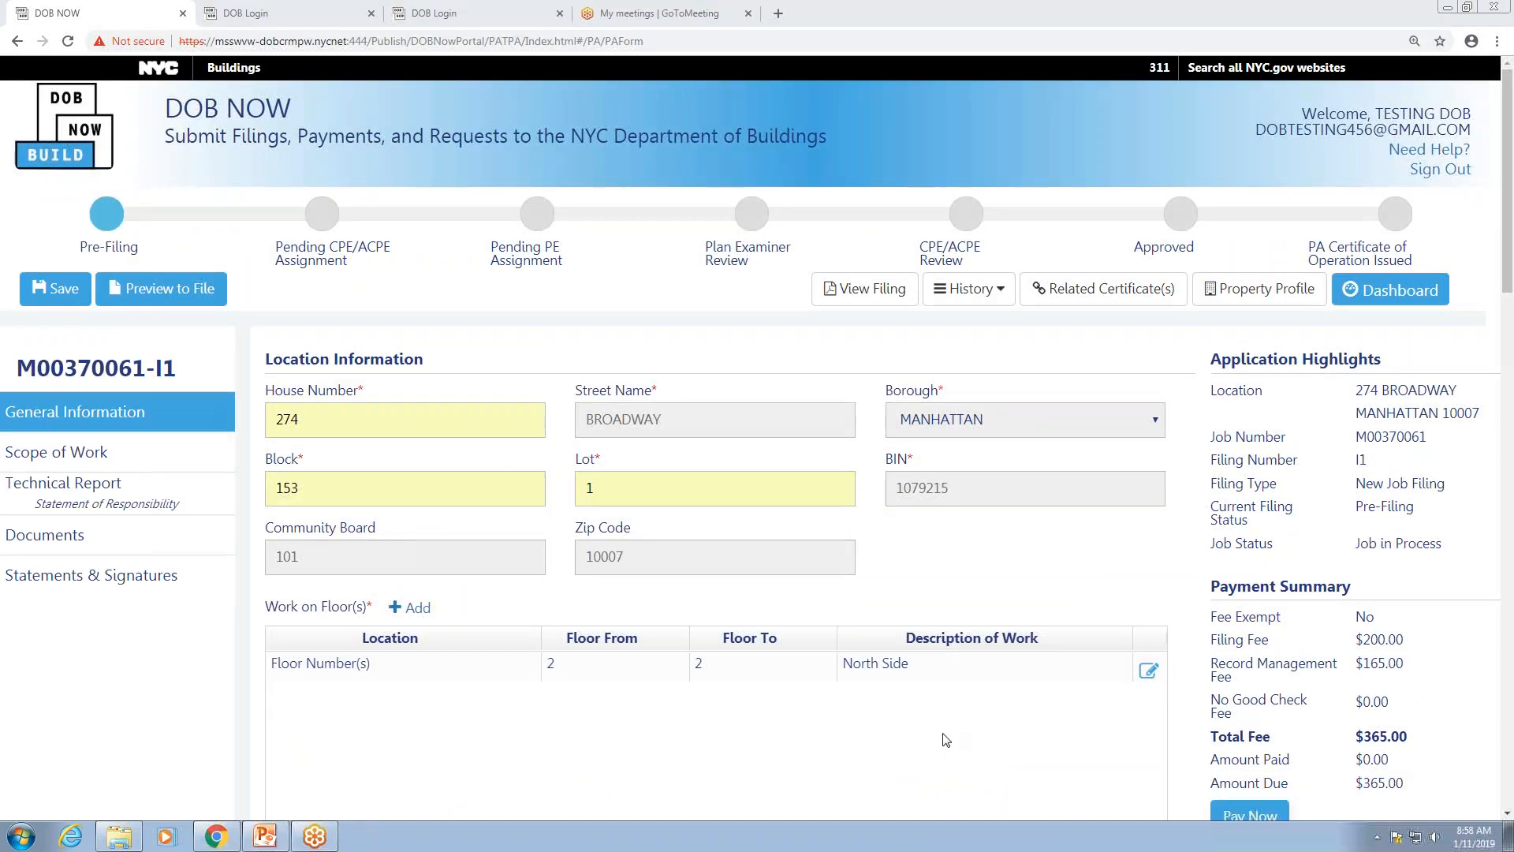
pyautogui.click(1152, 561)
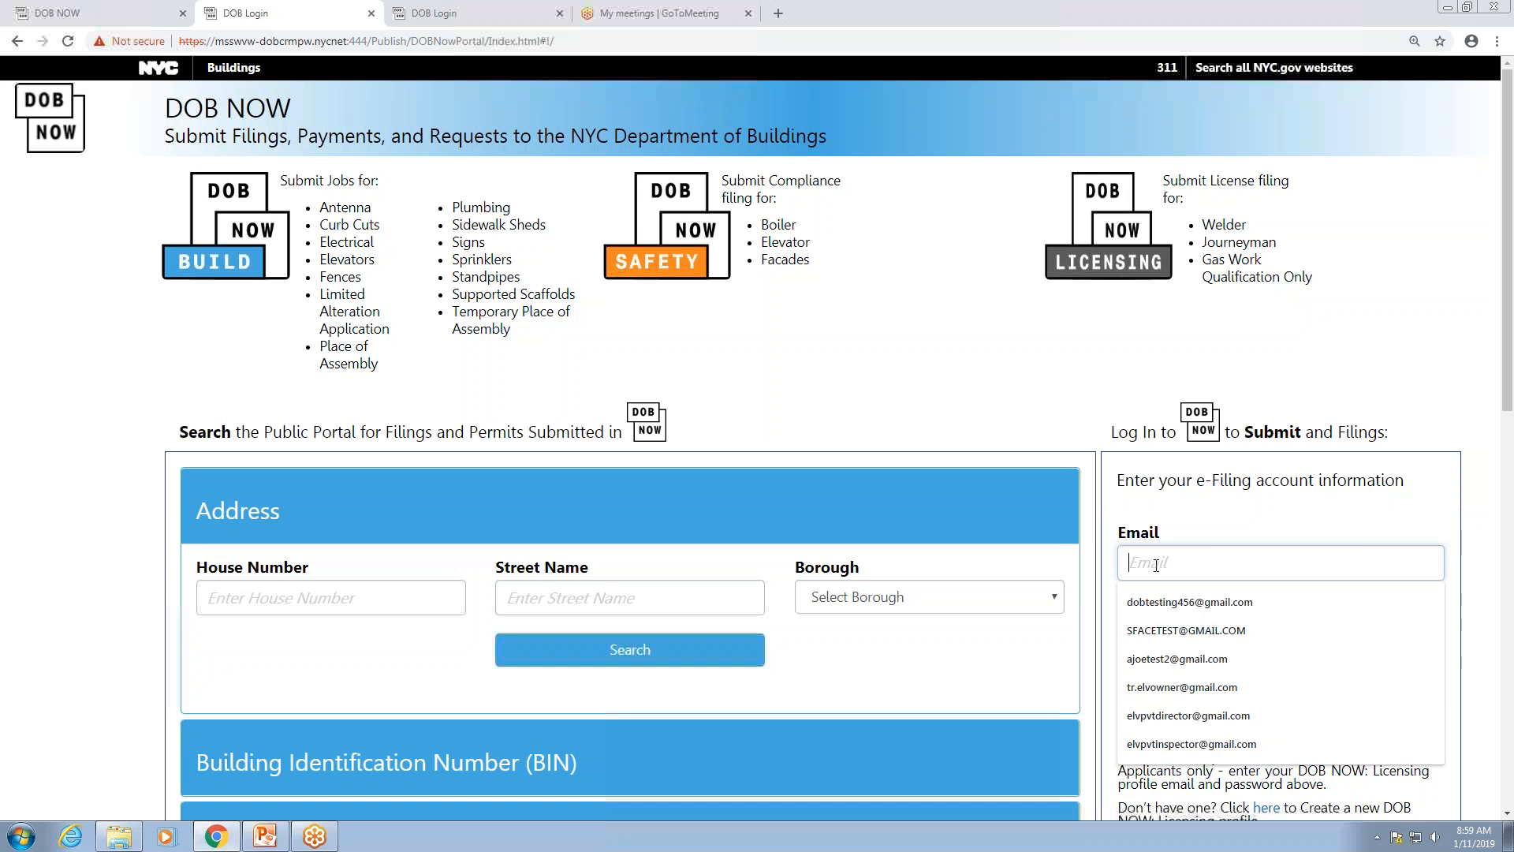
pyautogui.click(1196, 631)
pyautogui.click(1187, 643)
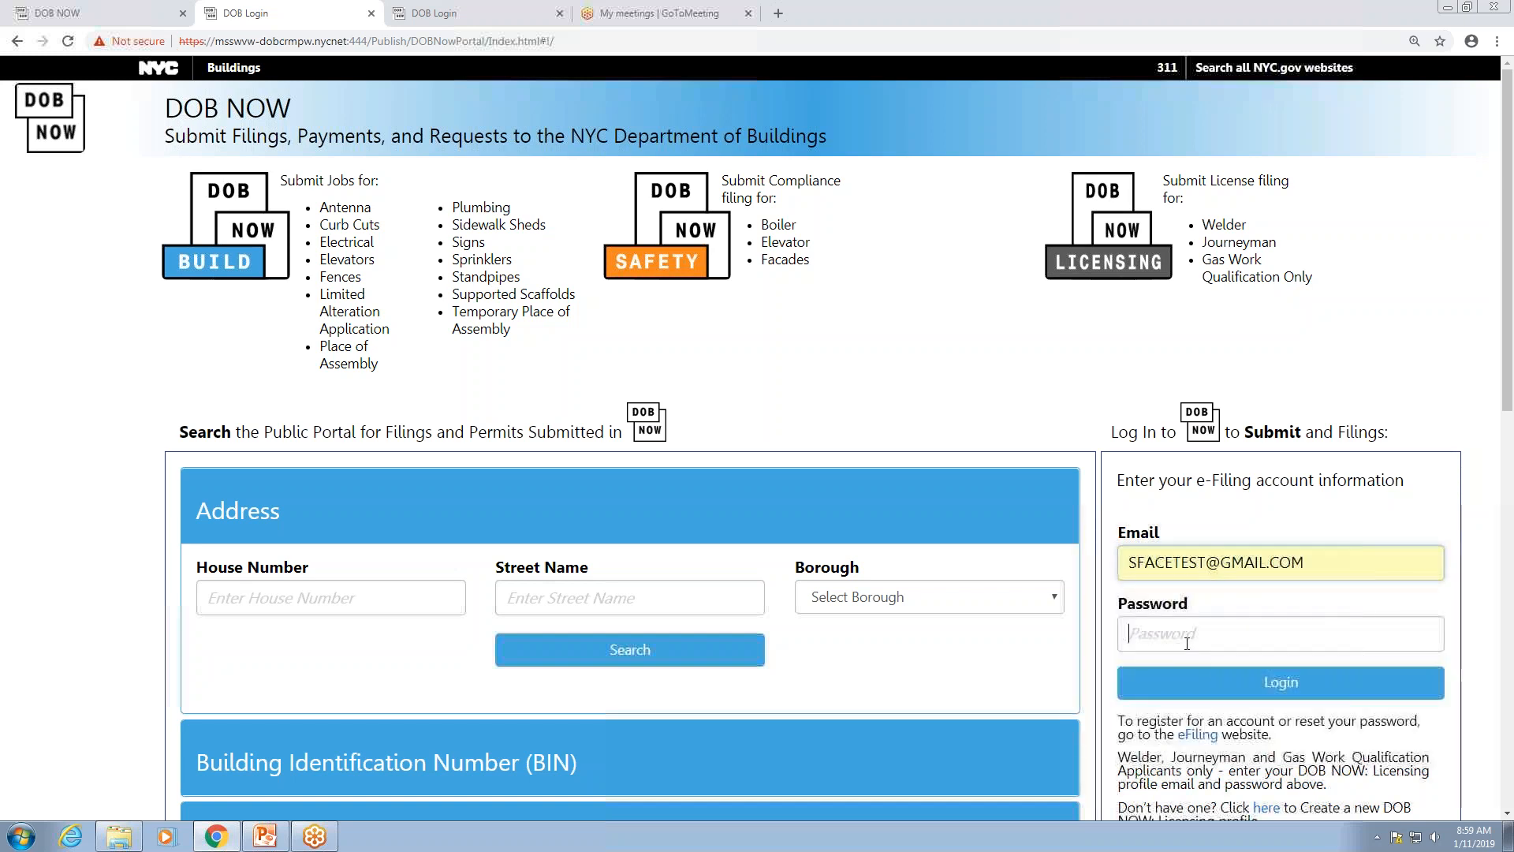
pyautogui.write('•')
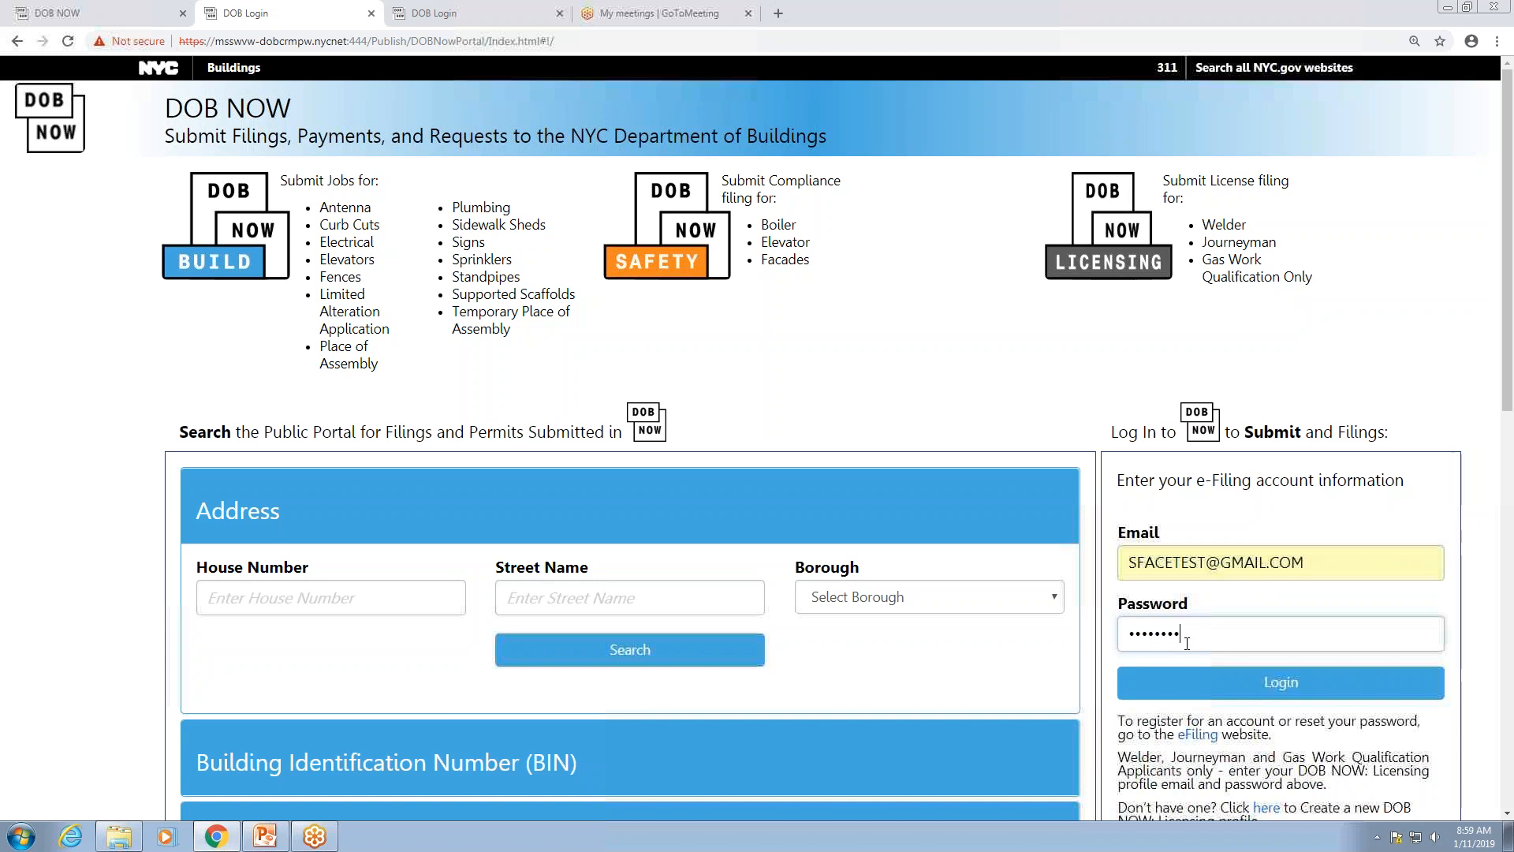
pyautogui.write('••••••••')
pyautogui.click(1187, 683)
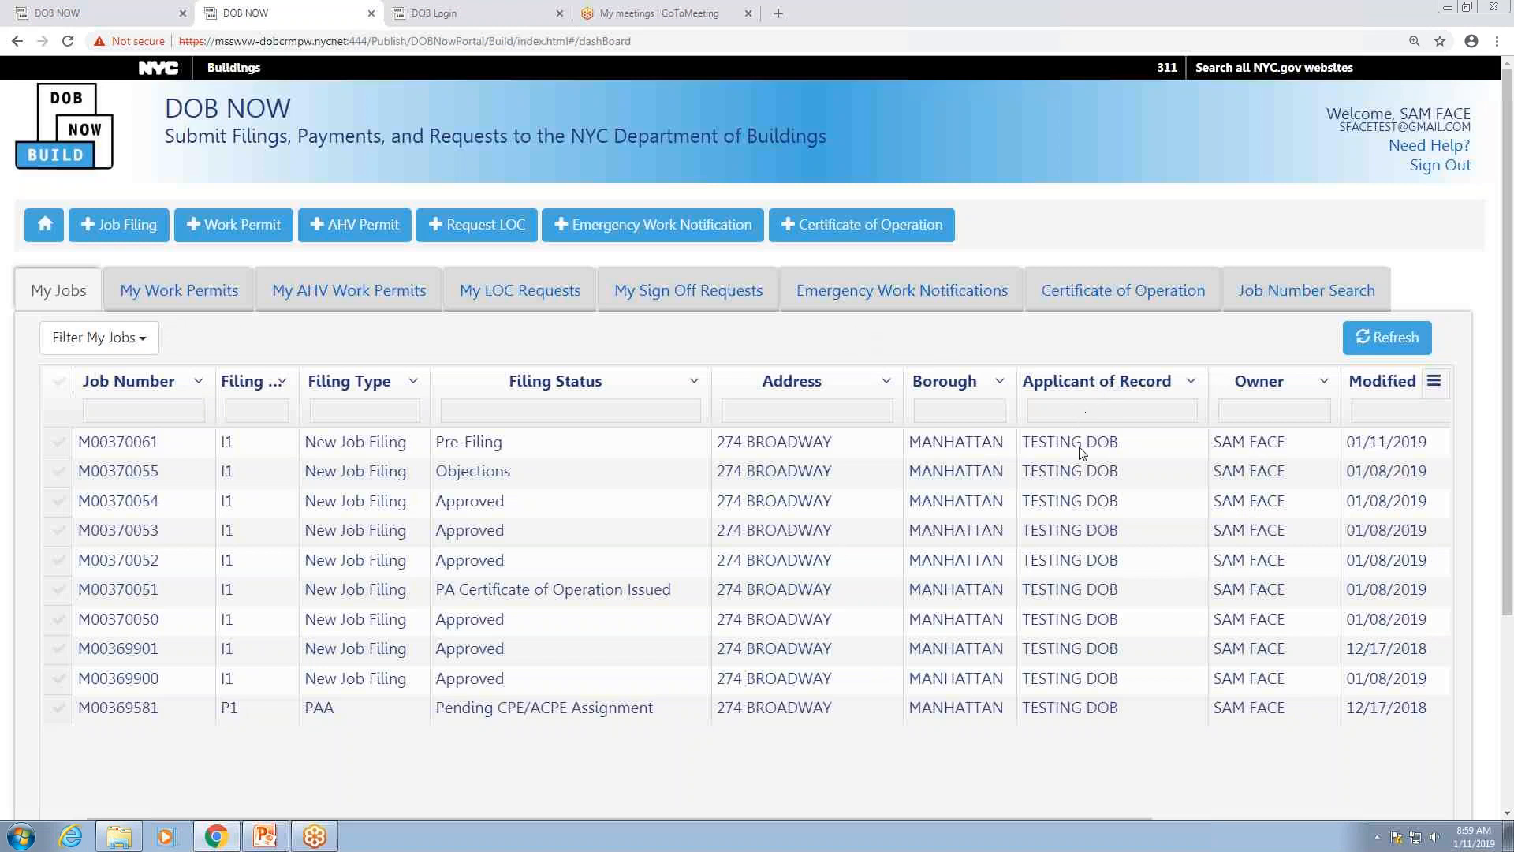
pyautogui.doubleClick(98, 445)
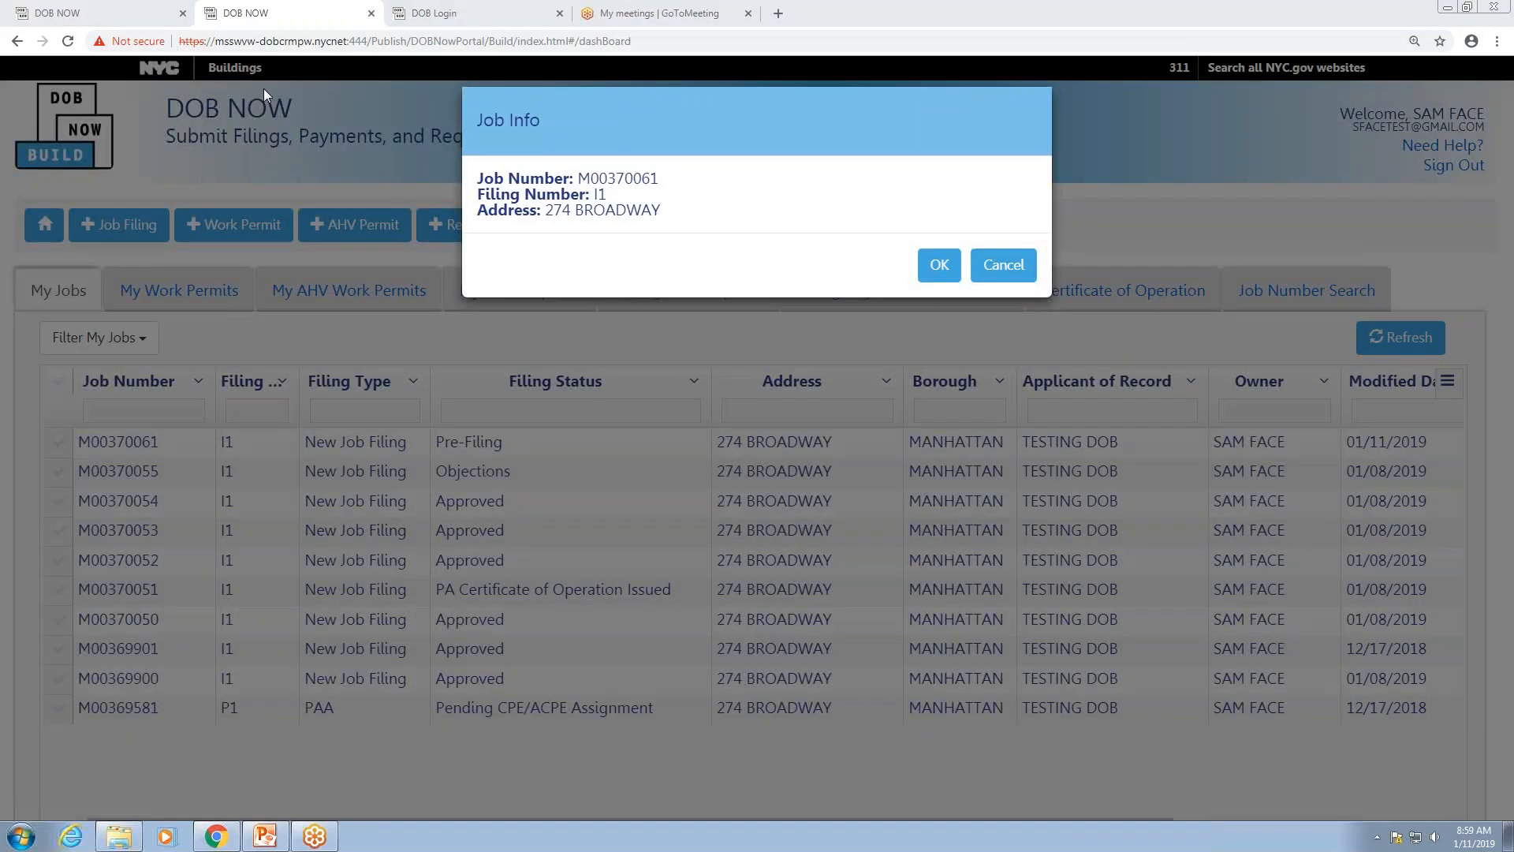
pyautogui.click(950, 270)
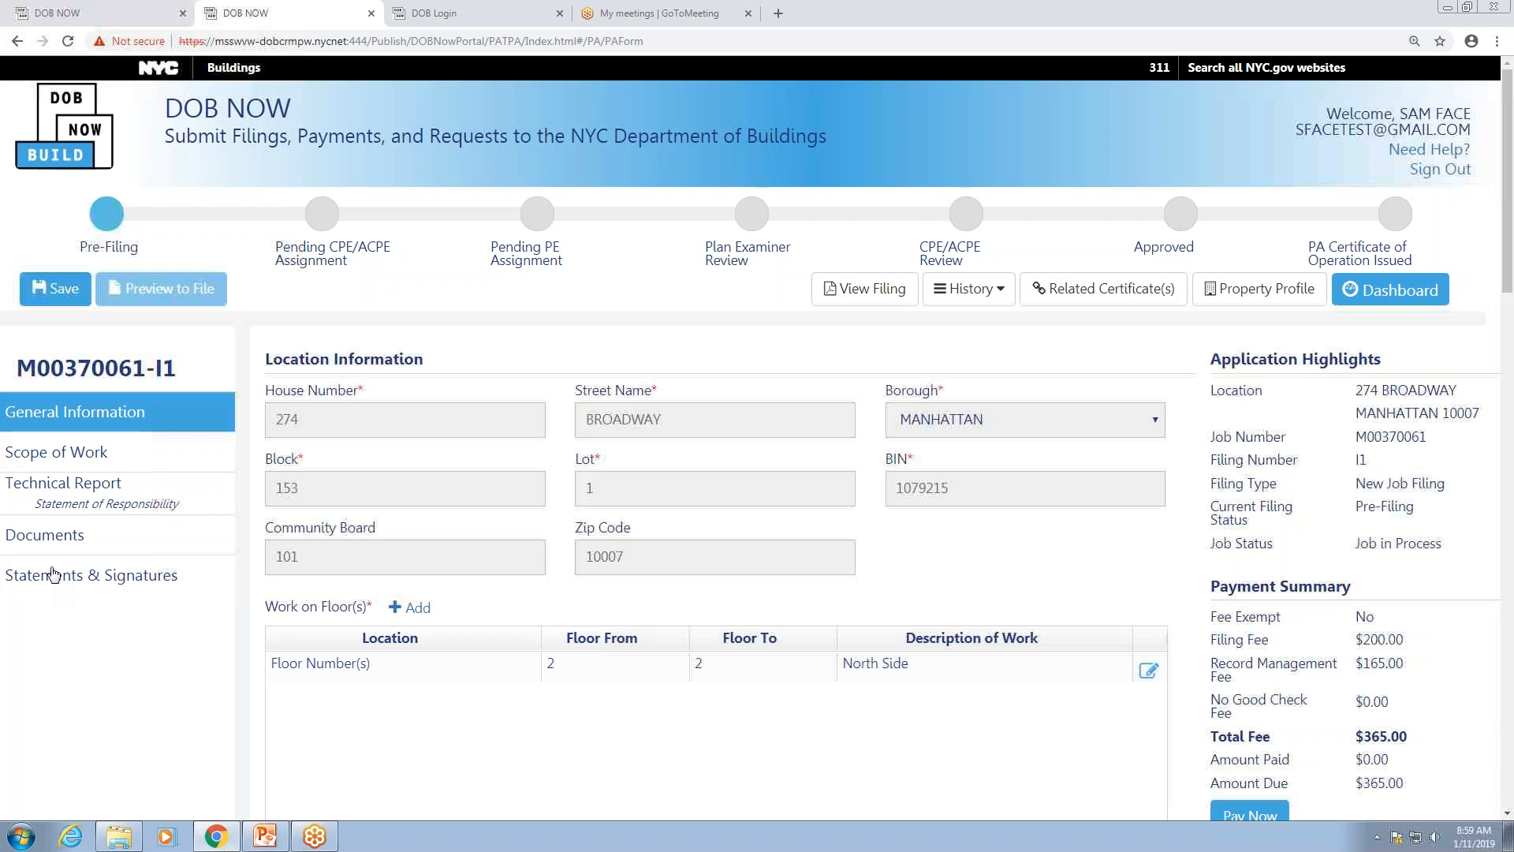
# Step: Electronically sign the owner statement, save the filing, and refresh the page
pyautogui.click(48, 576)
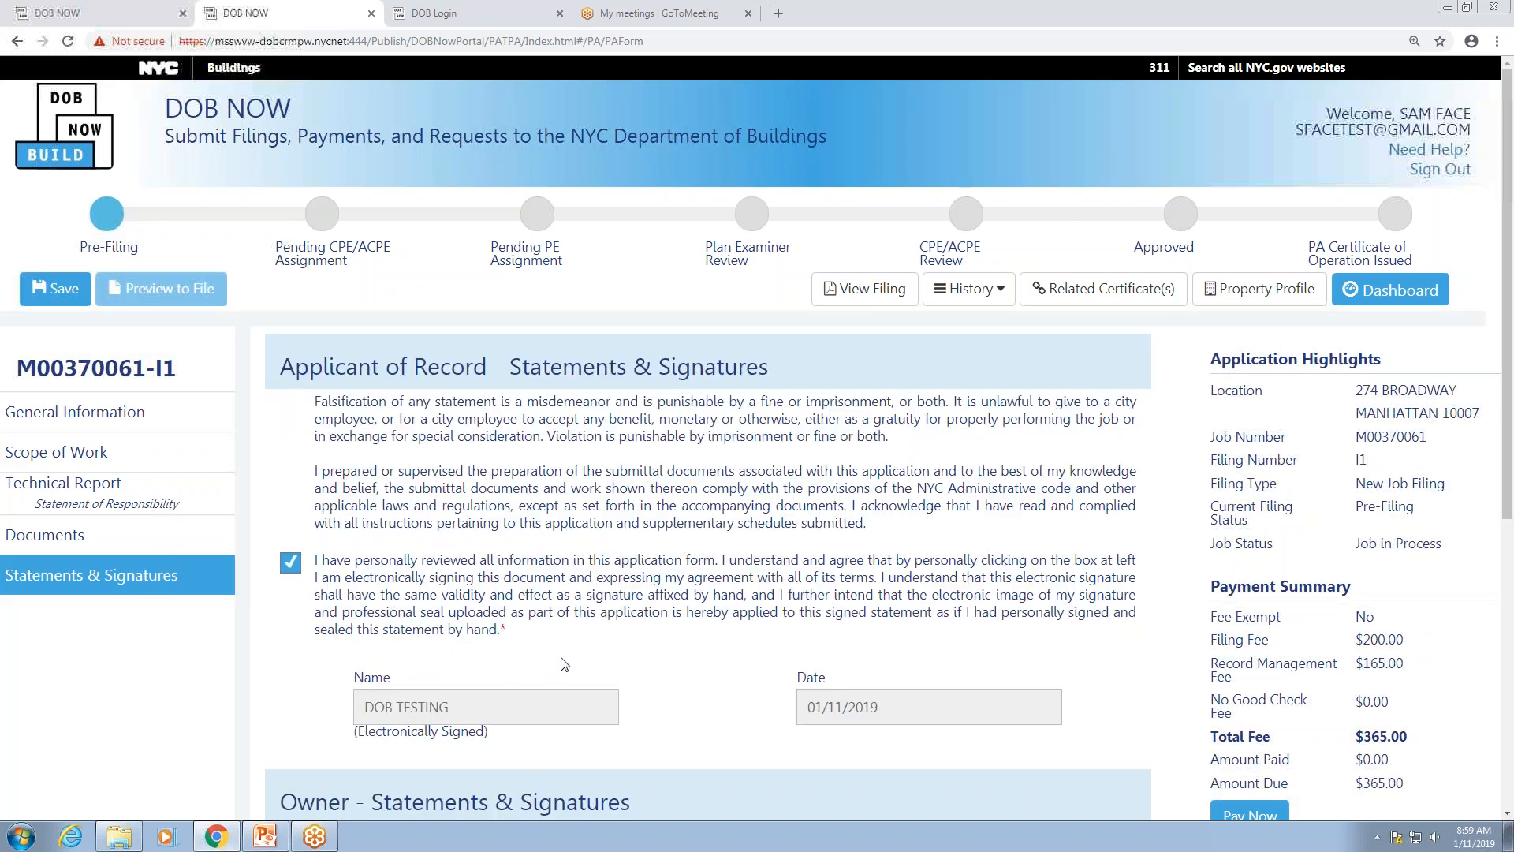
pyautogui.scroll(-4, 565, 665)
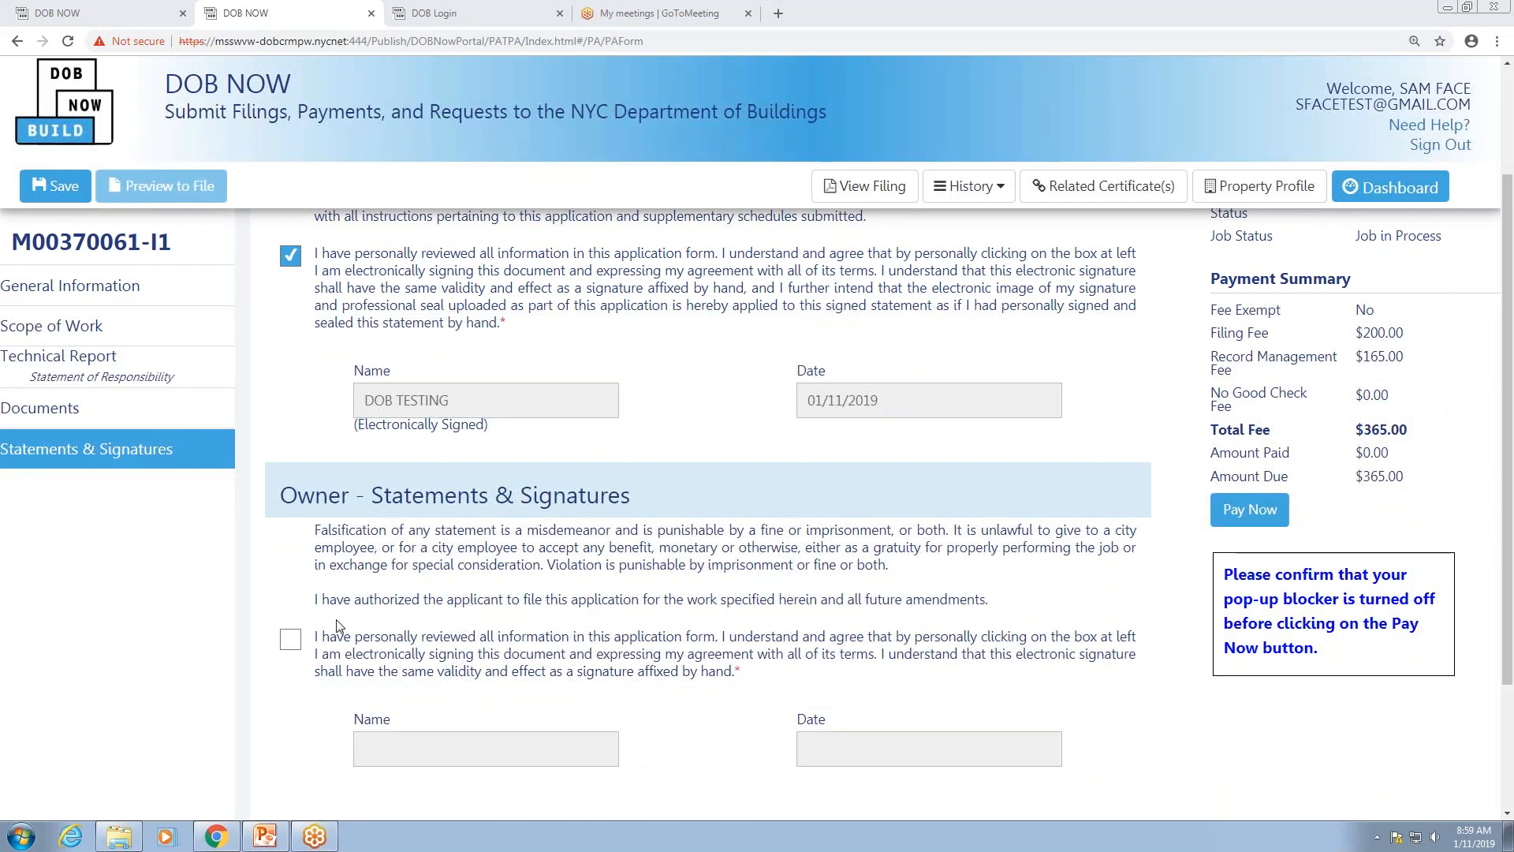
pyautogui.click(290, 640)
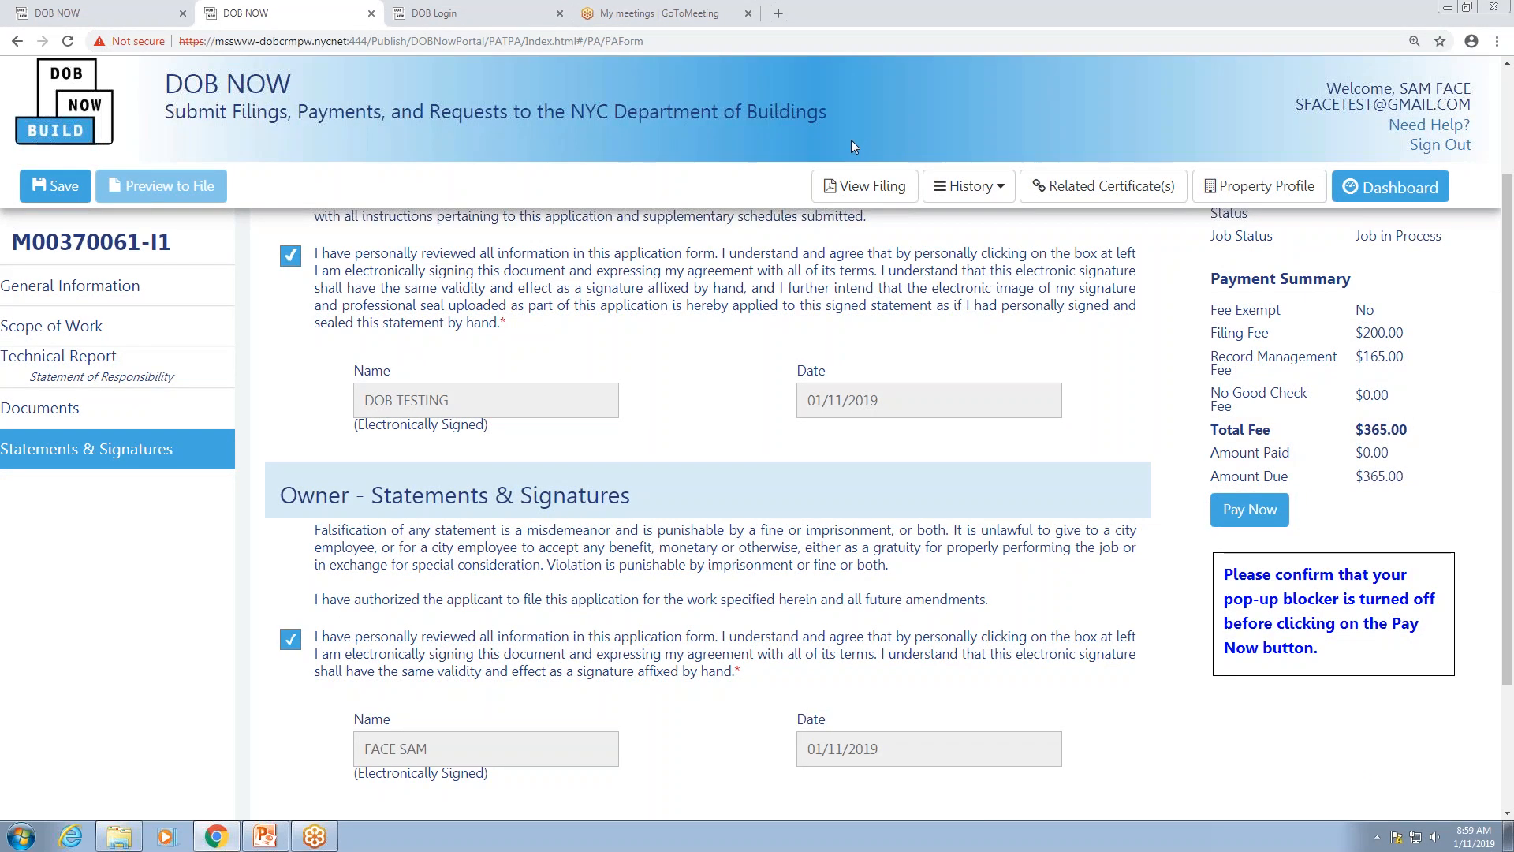
pyautogui.click(64, 189)
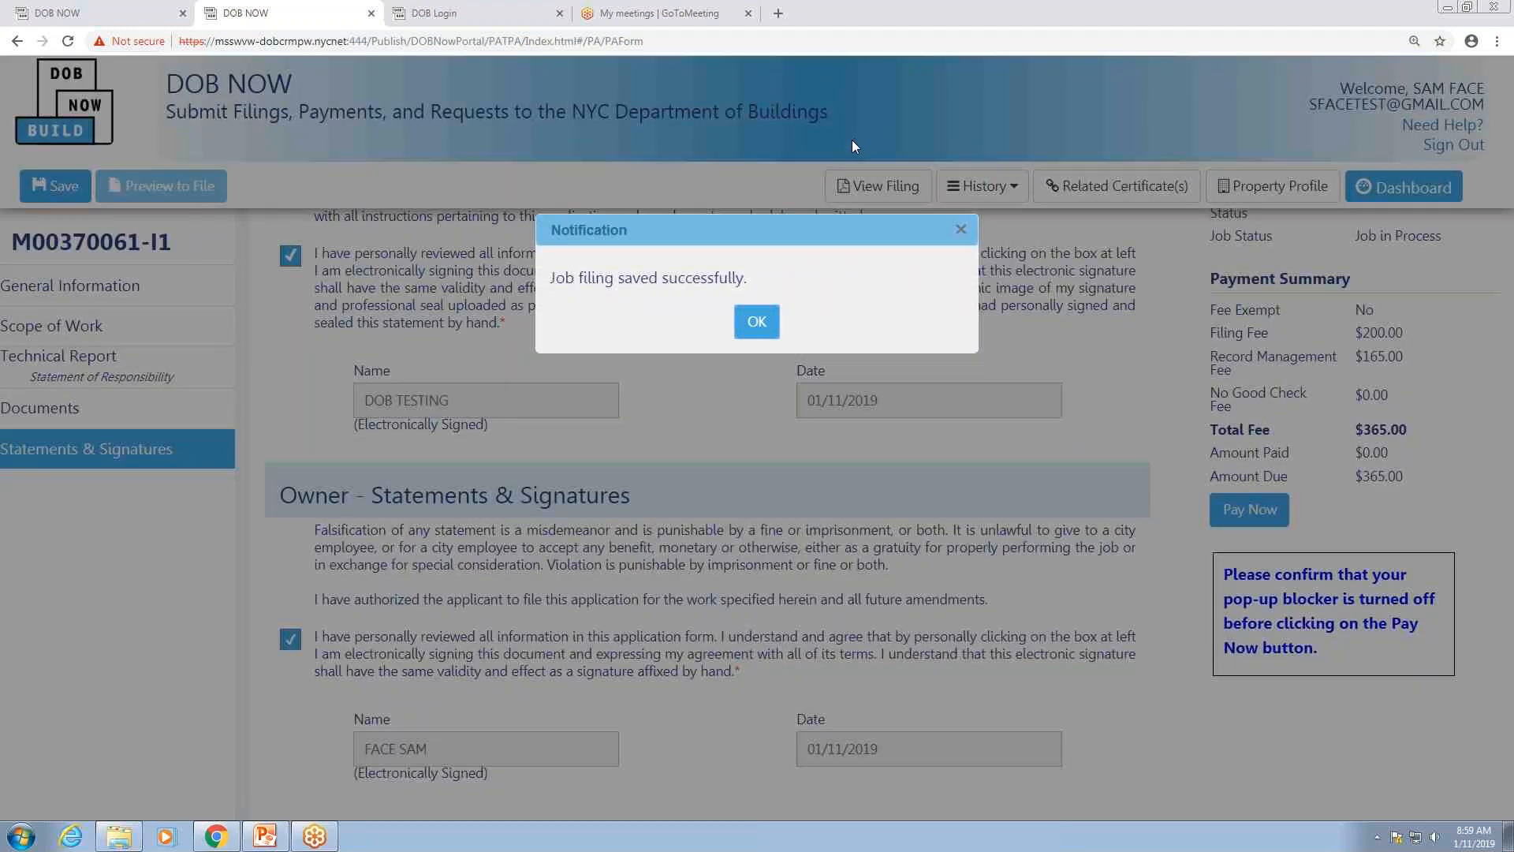
pyautogui.click(758, 323)
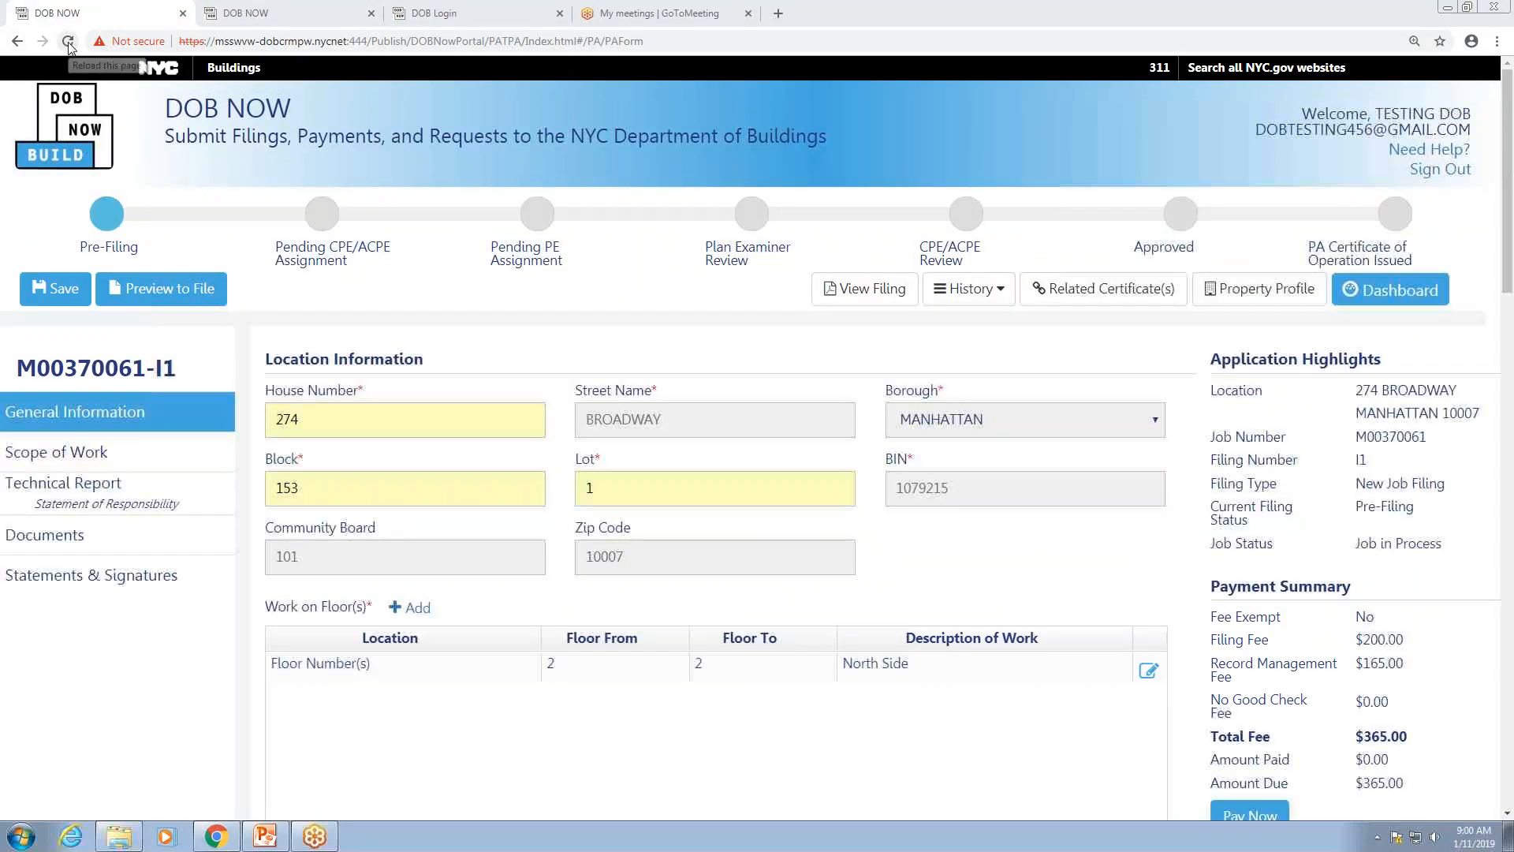
pyautogui.click(70, 46)
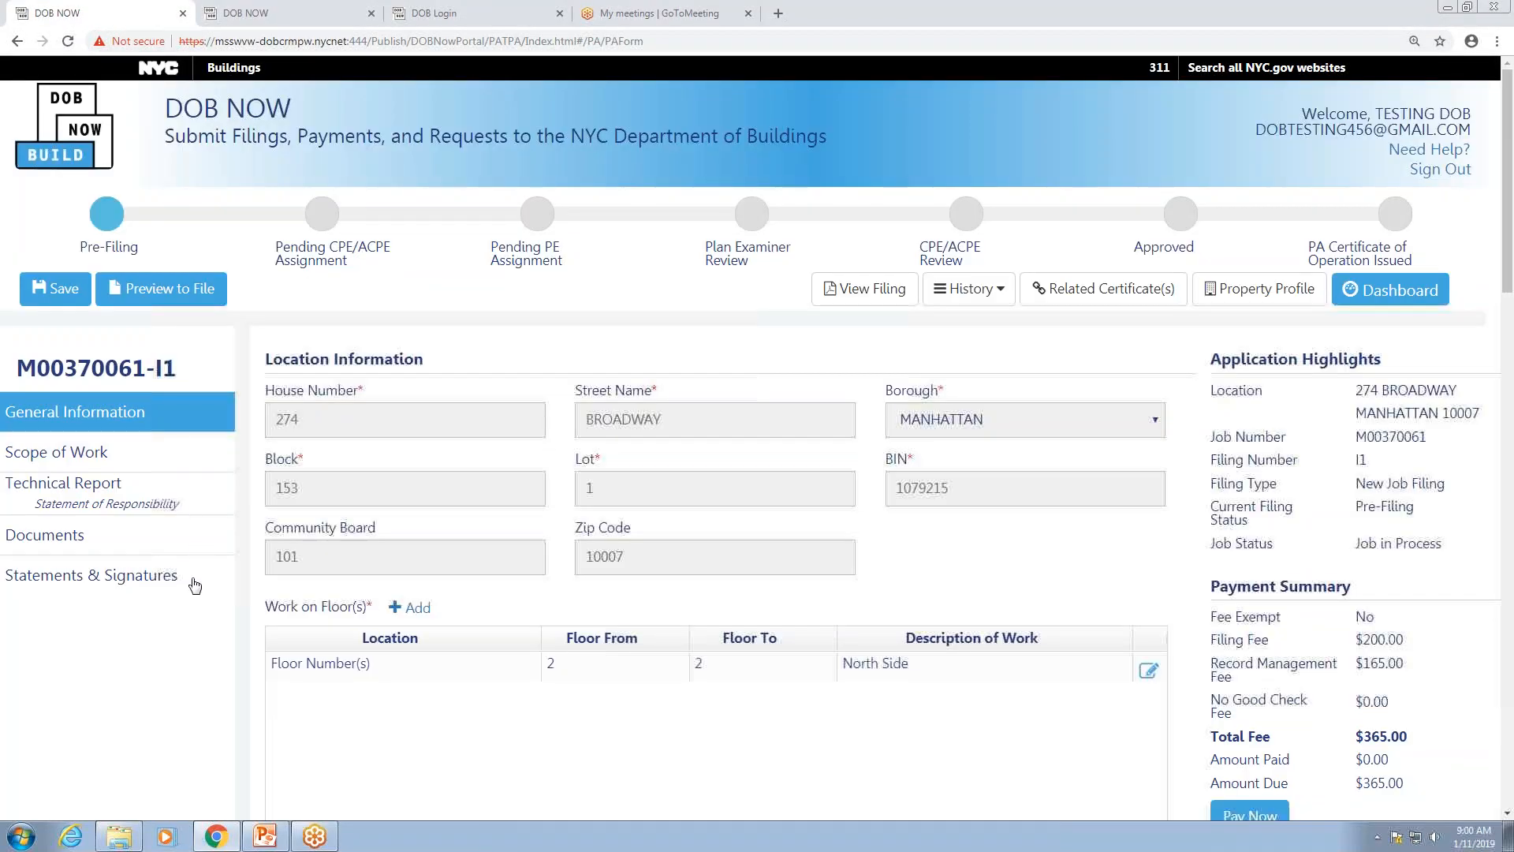
# Step: Preview the filing, acknowledge the $365.00 amount-due notice, and start paying
pyautogui.click(166, 581)
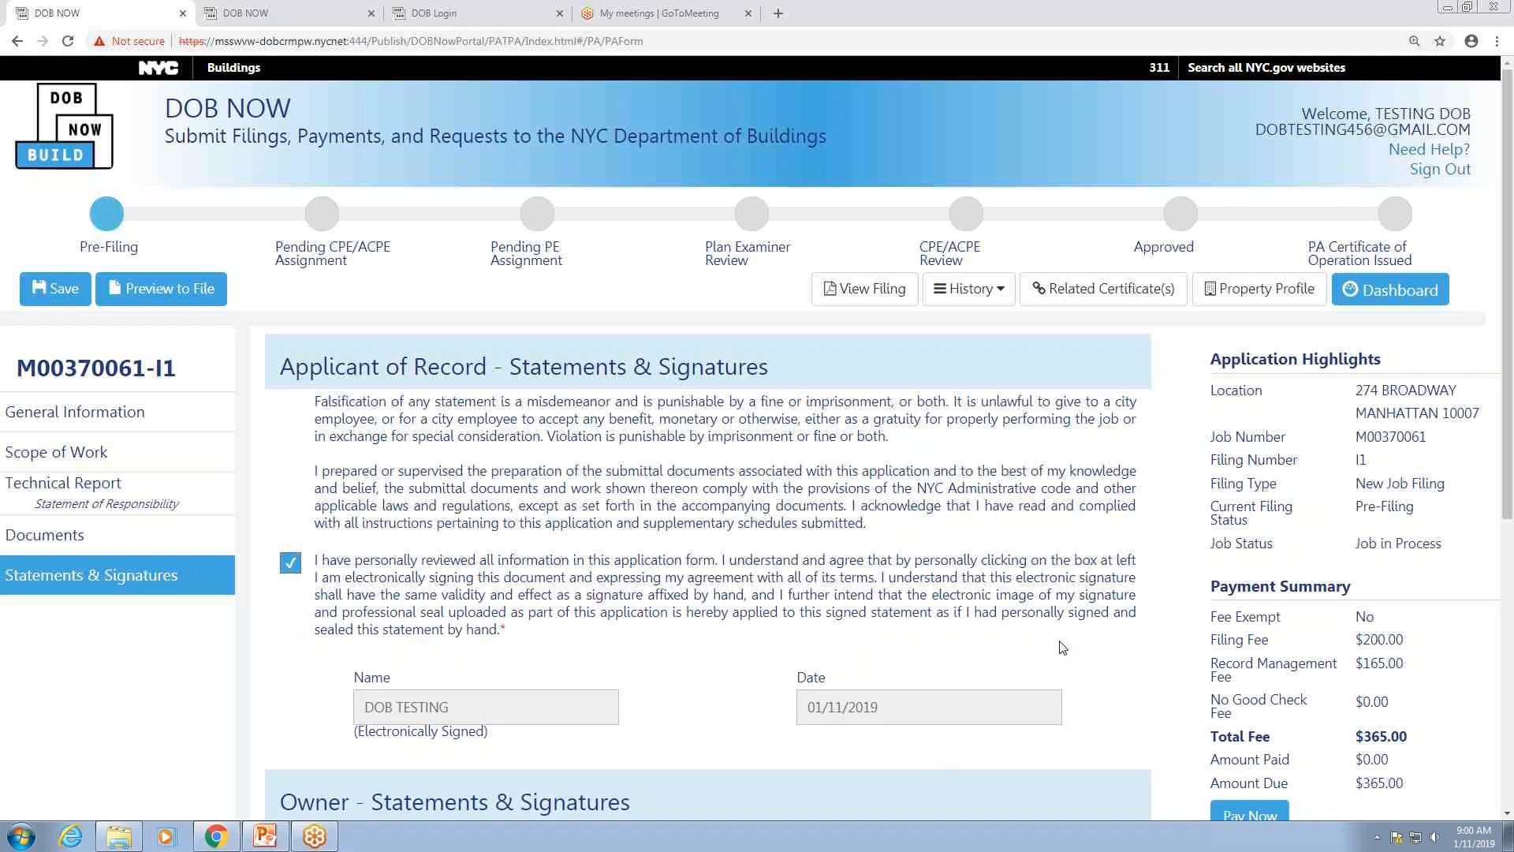
pyautogui.scroll(-3, 748, 547)
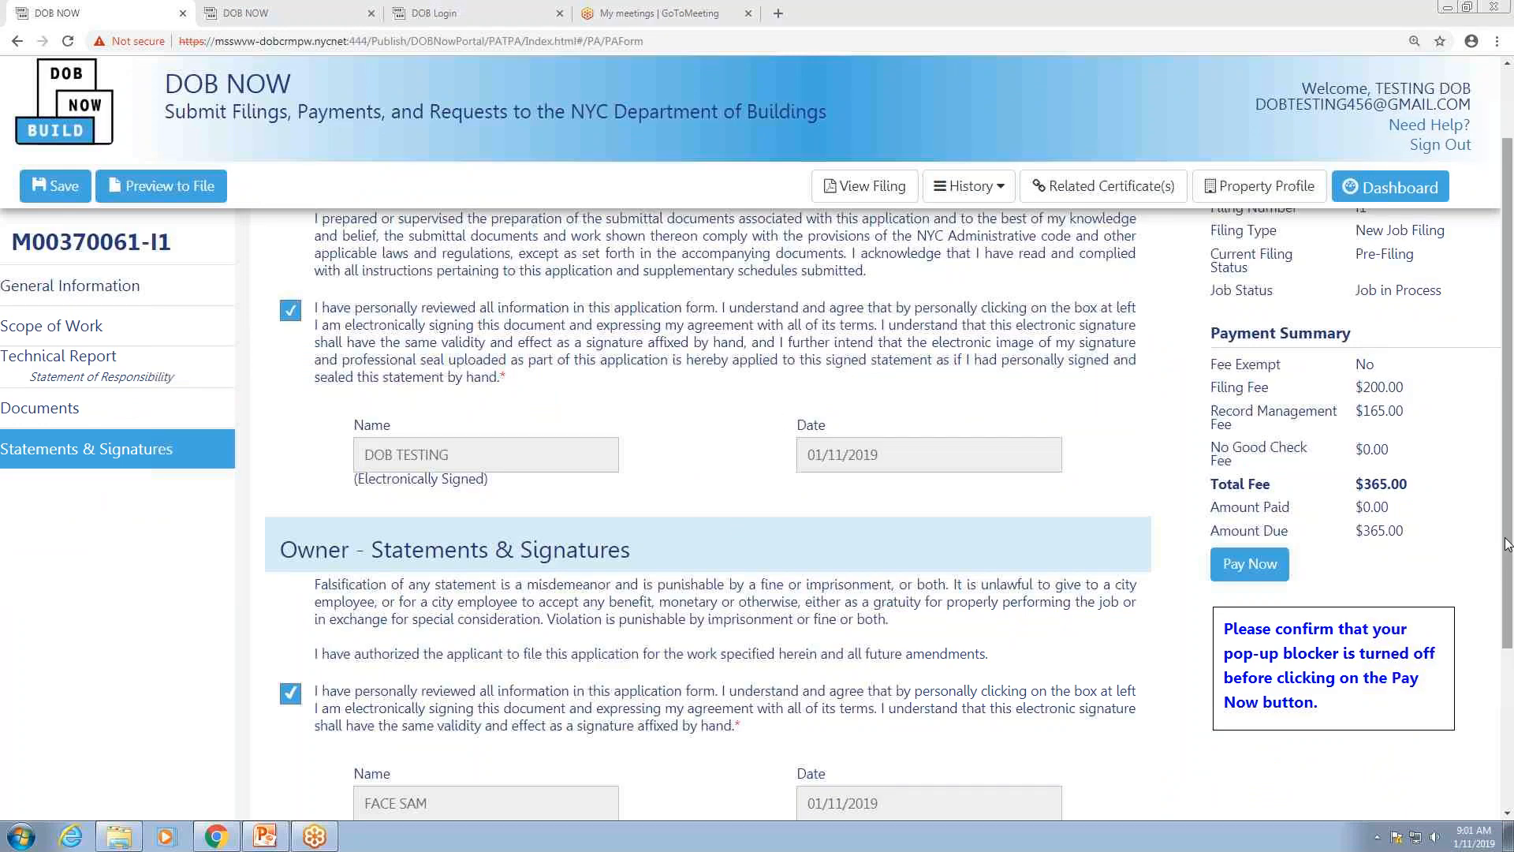
pyautogui.moveTo(1501, 554); pyautogui.dragTo(1501, 449)
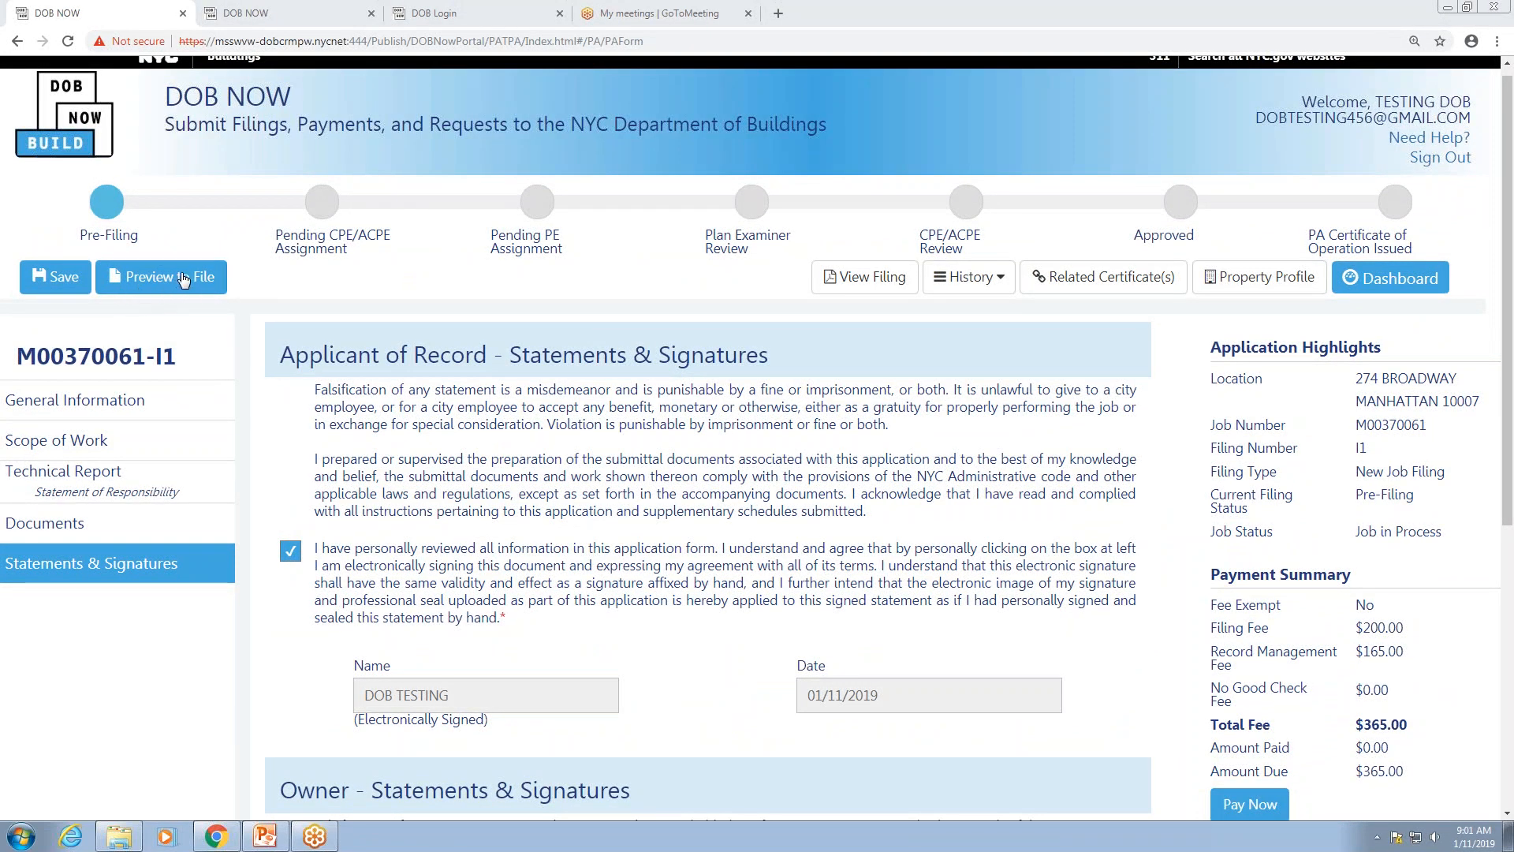
pyautogui.click(182, 278)
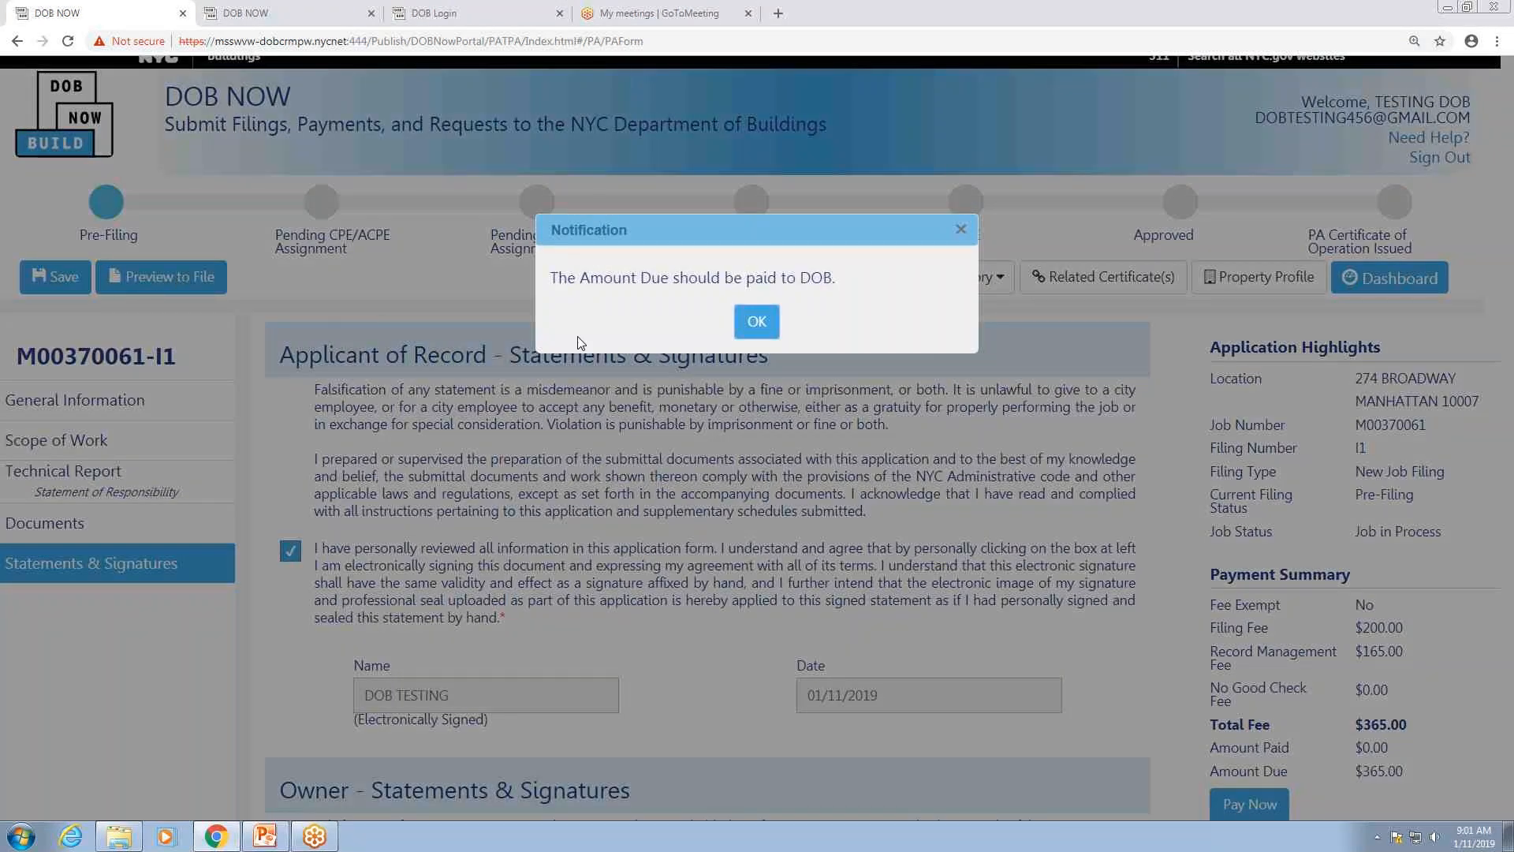
pyautogui.click(758, 323)
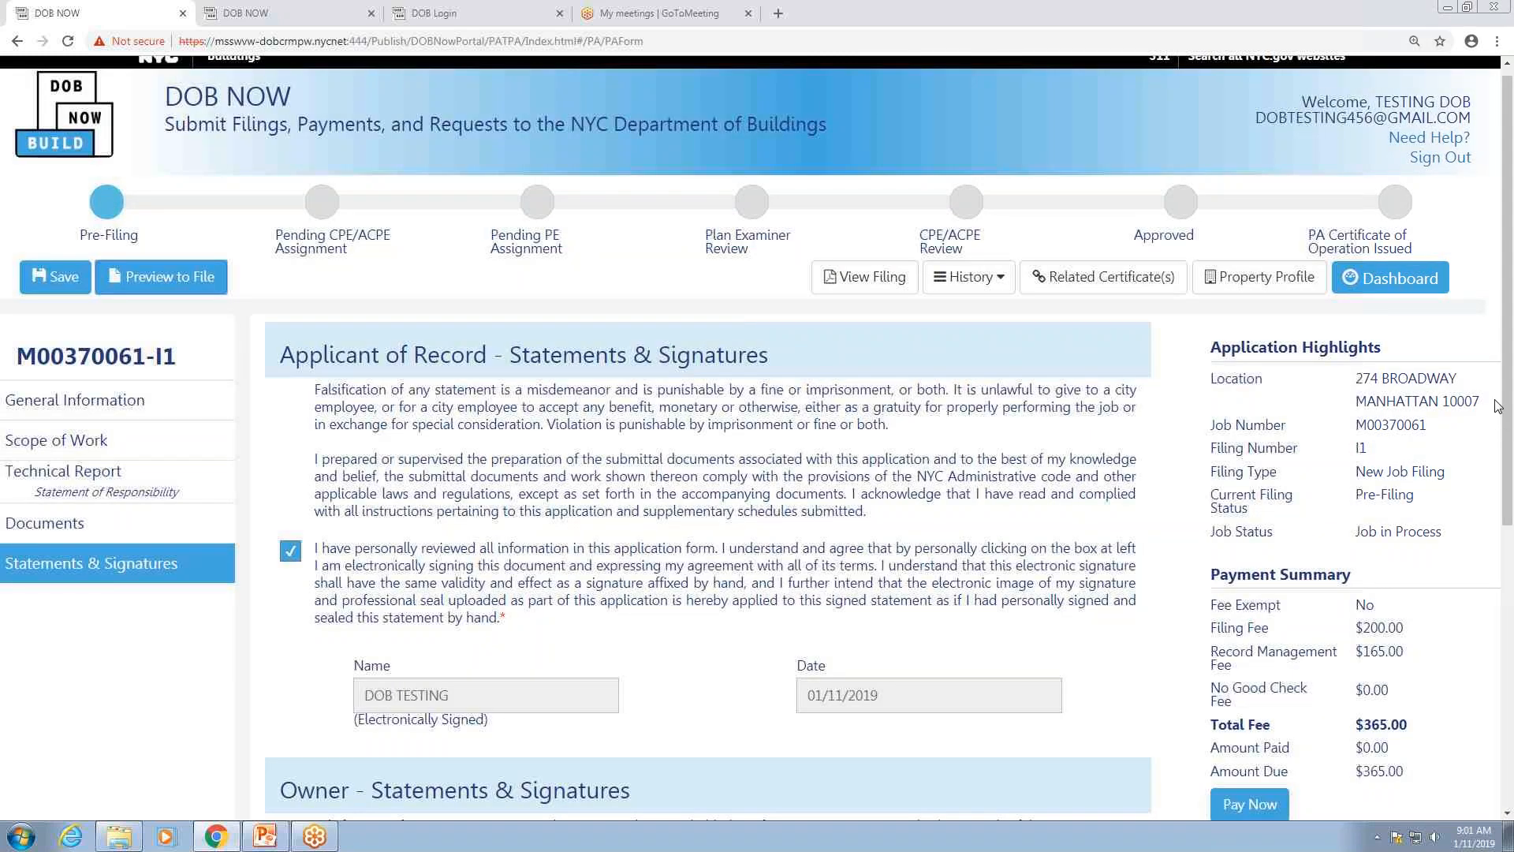
pyautogui.scroll(-3, 1498, 407)
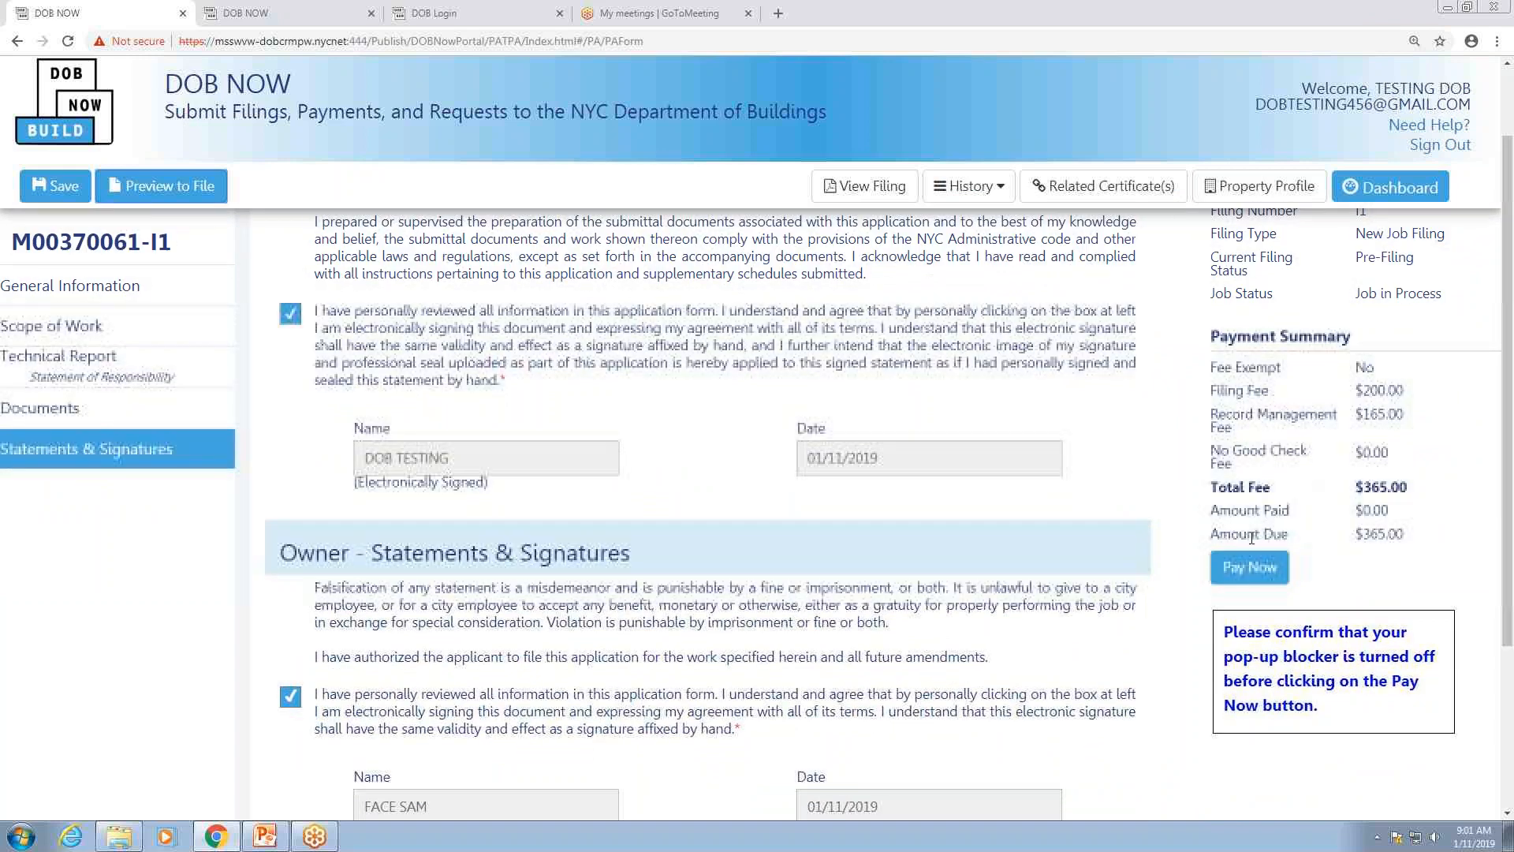
pyautogui.scroll(3, 1508, 434)
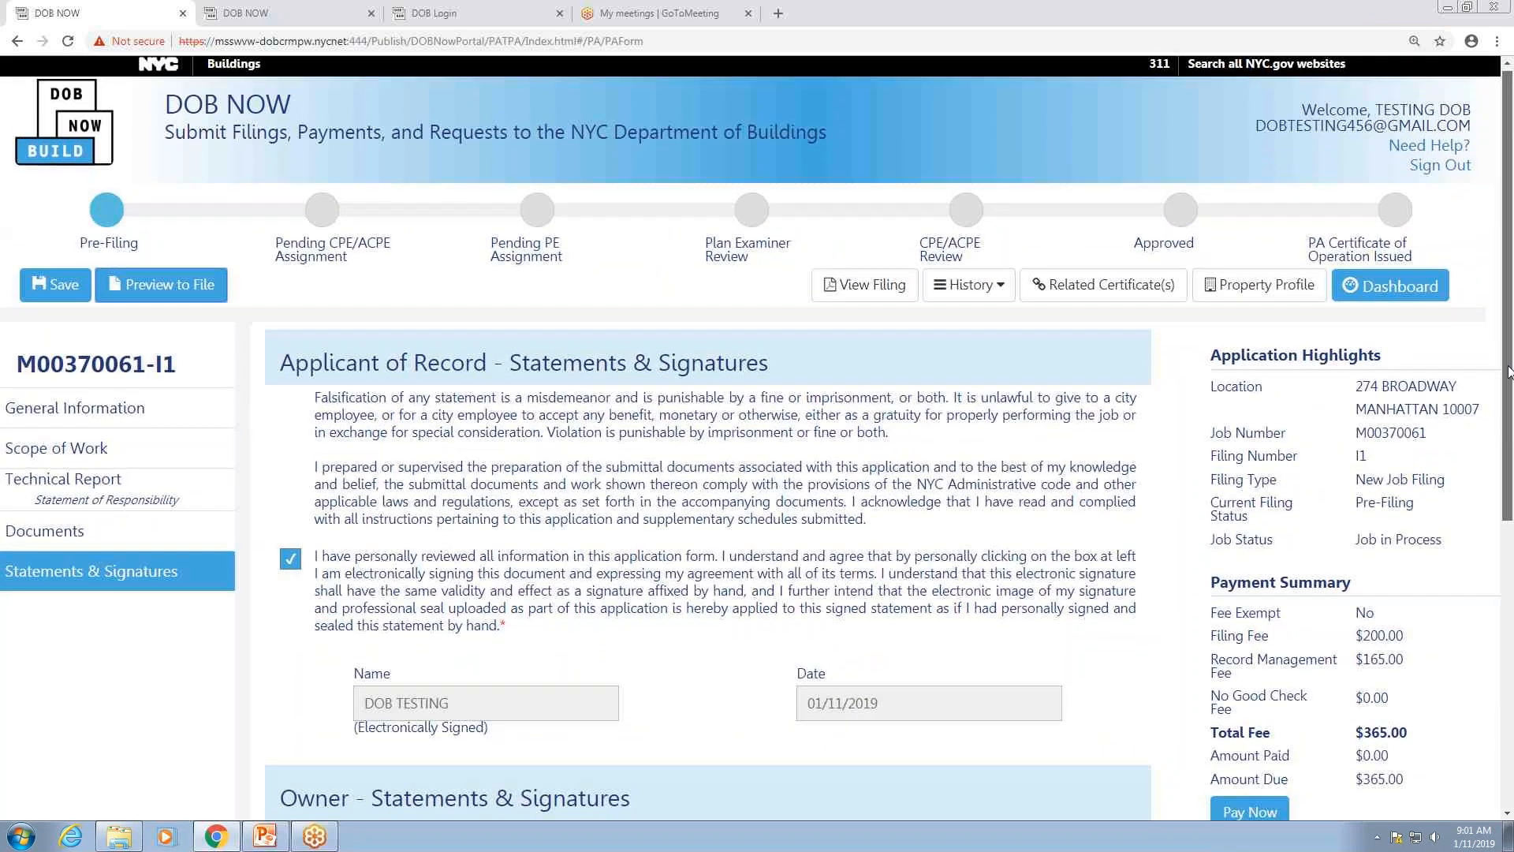
pyautogui.scroll(-2, 1509, 370)
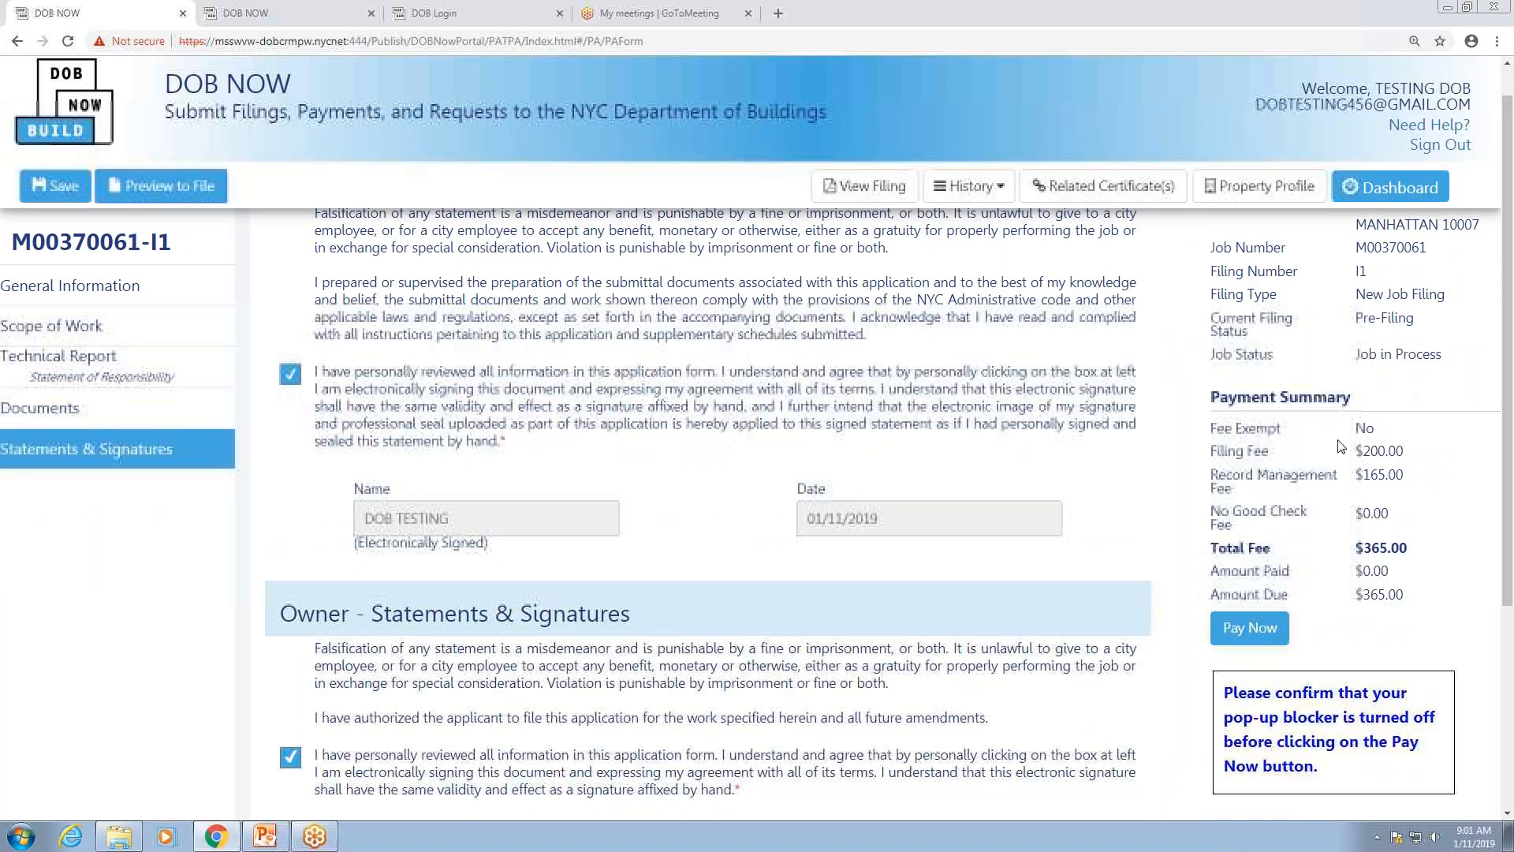
pyautogui.click(1256, 632)
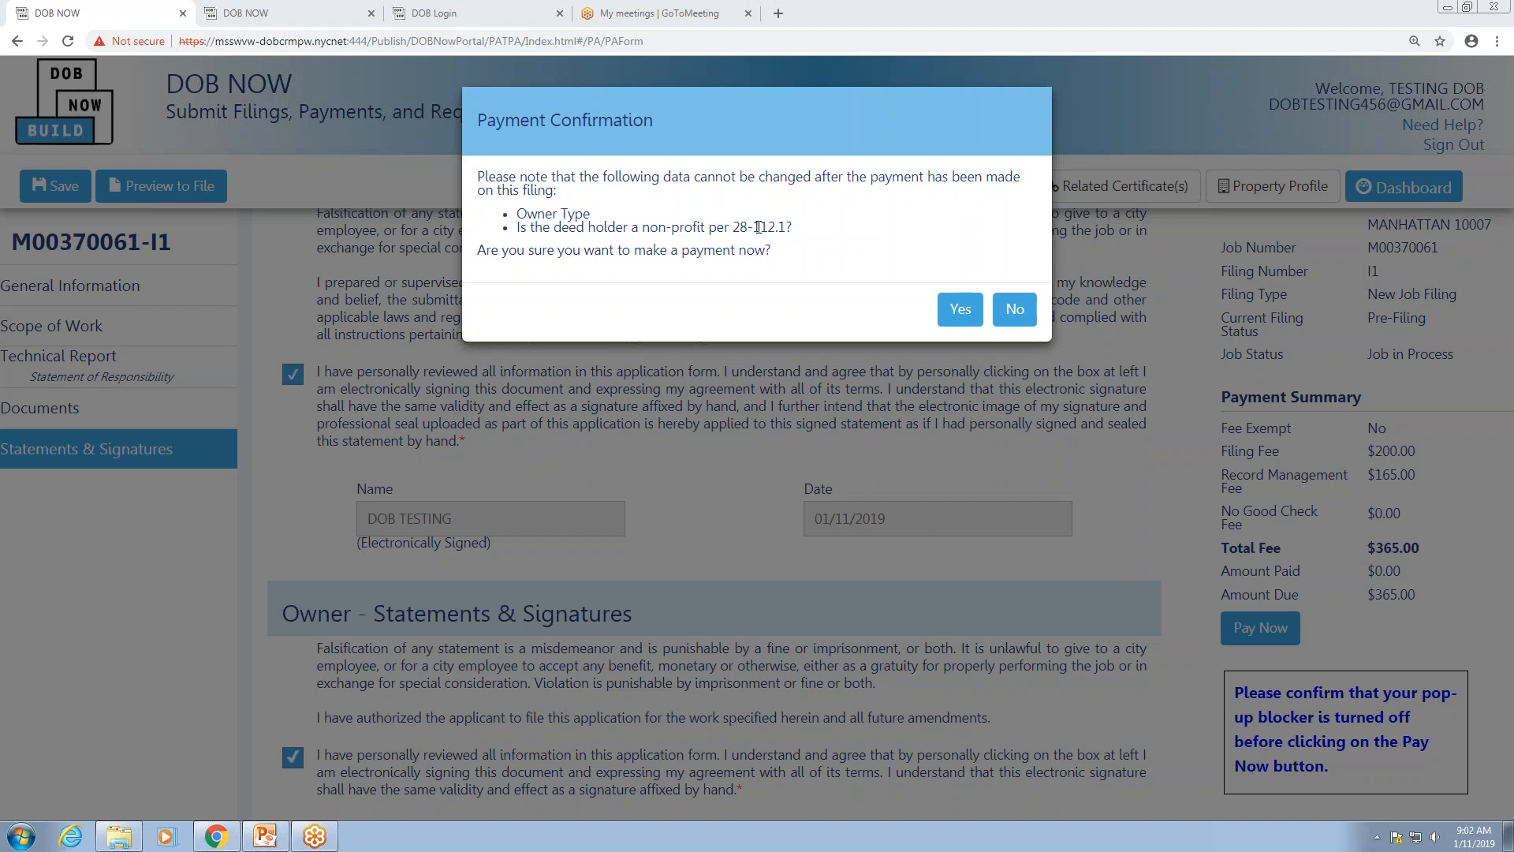
# Step: Confirm paying now and reveal the option to continue past the connection warning
pyautogui.click(964, 312)
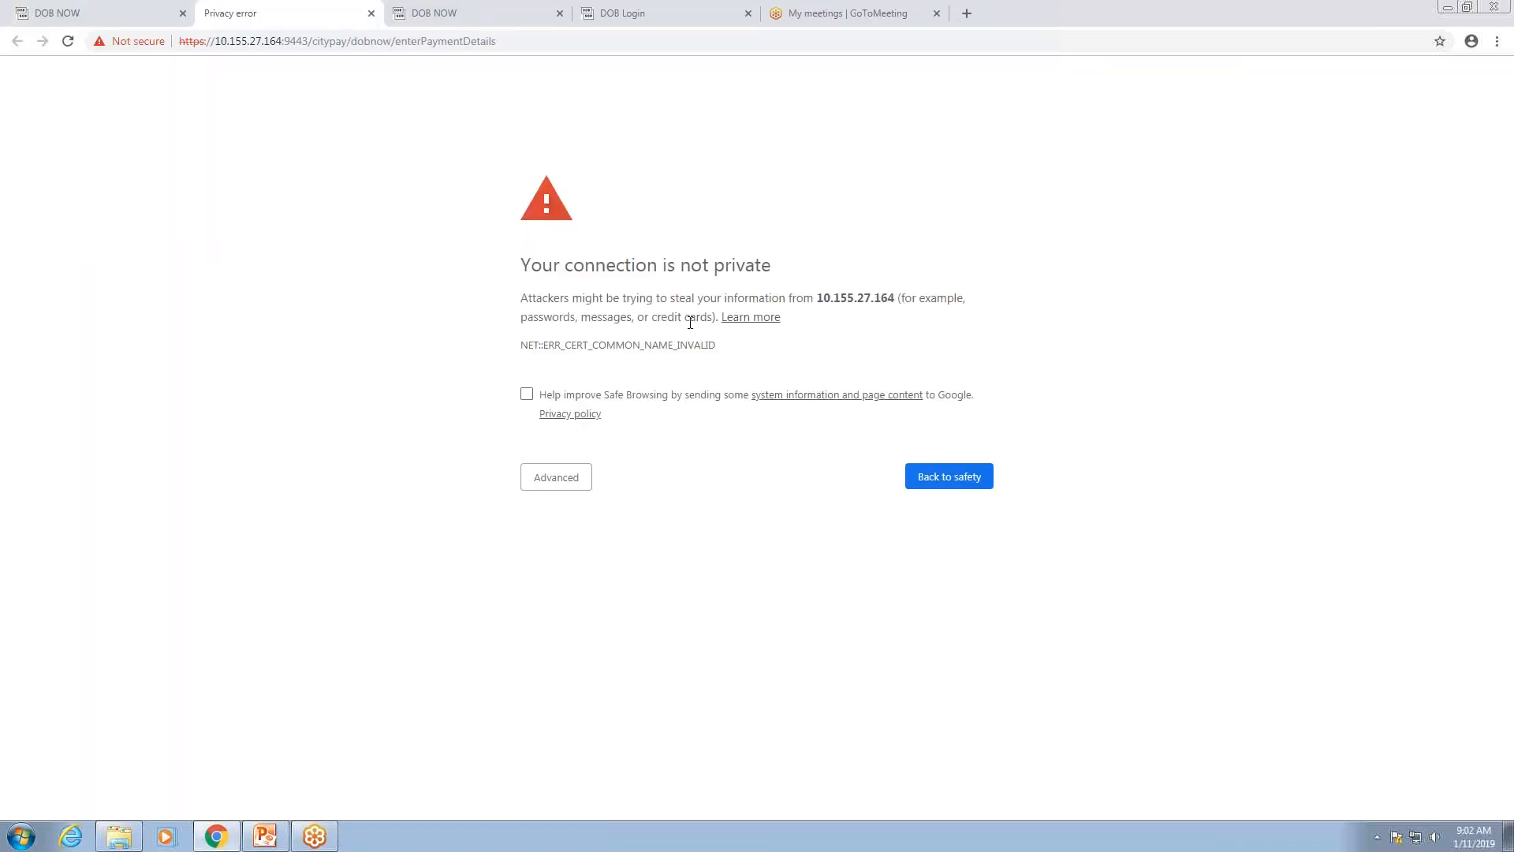
pyautogui.click(558, 483)
# Step: Continue to CityPay, choose credit card, and enter the cardholder name and billing street, city and postal code
pyautogui.click(585, 600)
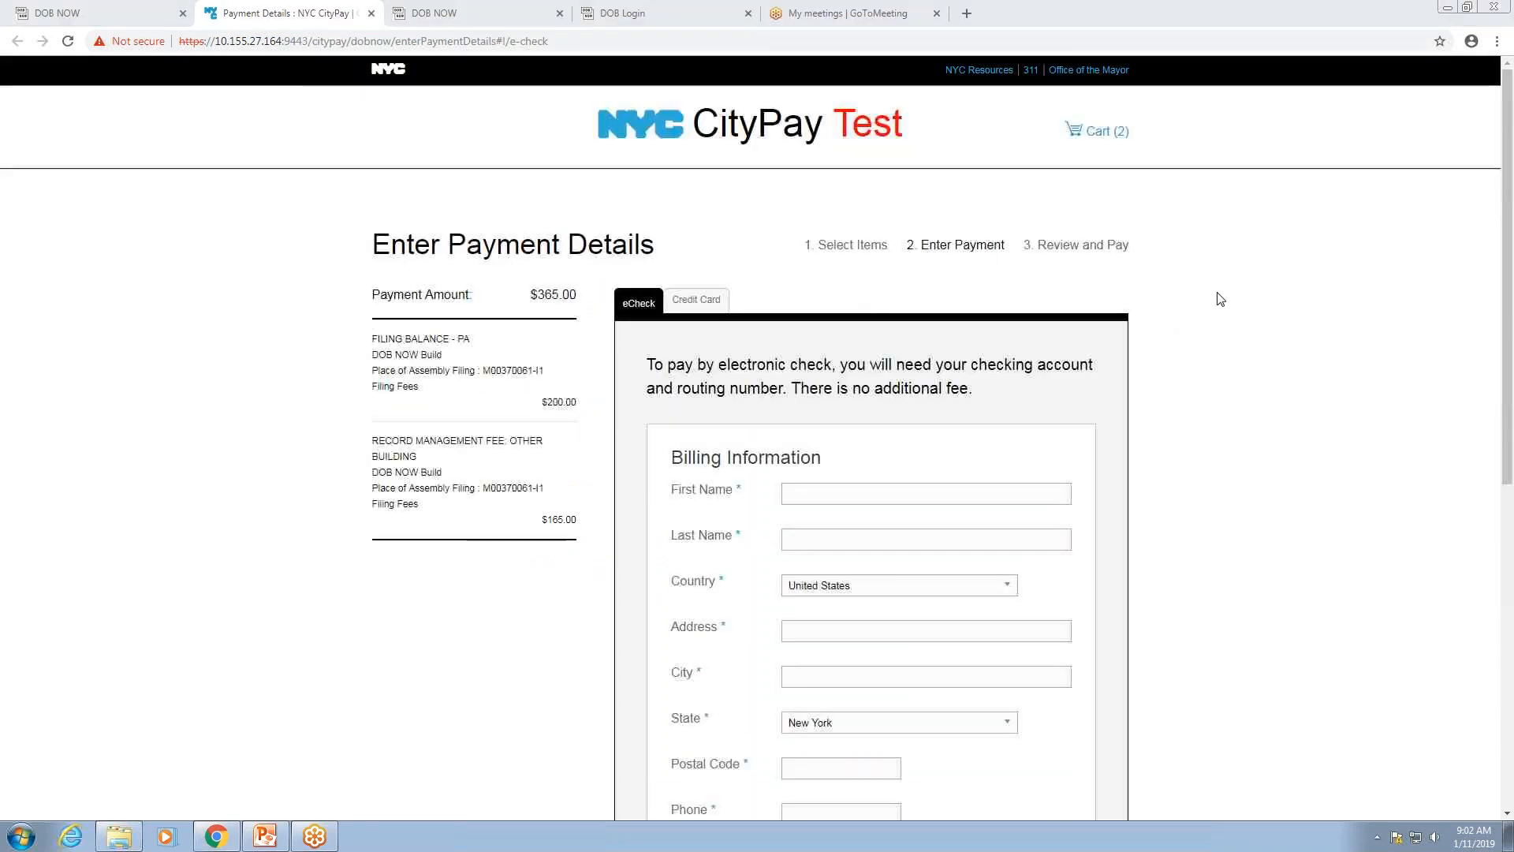
pyautogui.click(698, 301)
pyautogui.click(821, 380)
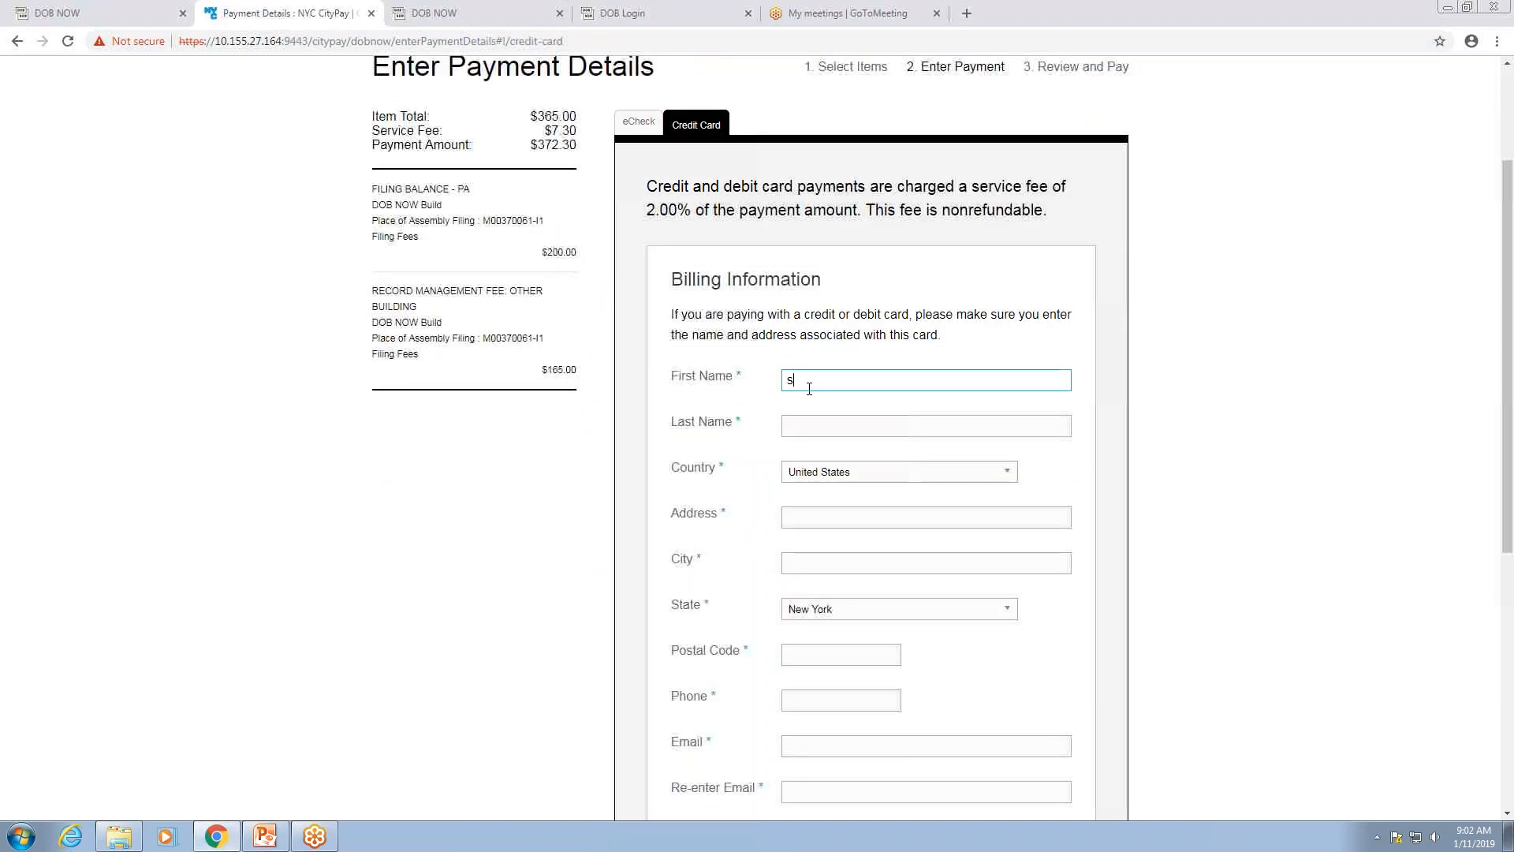
pyautogui.press('Tab')
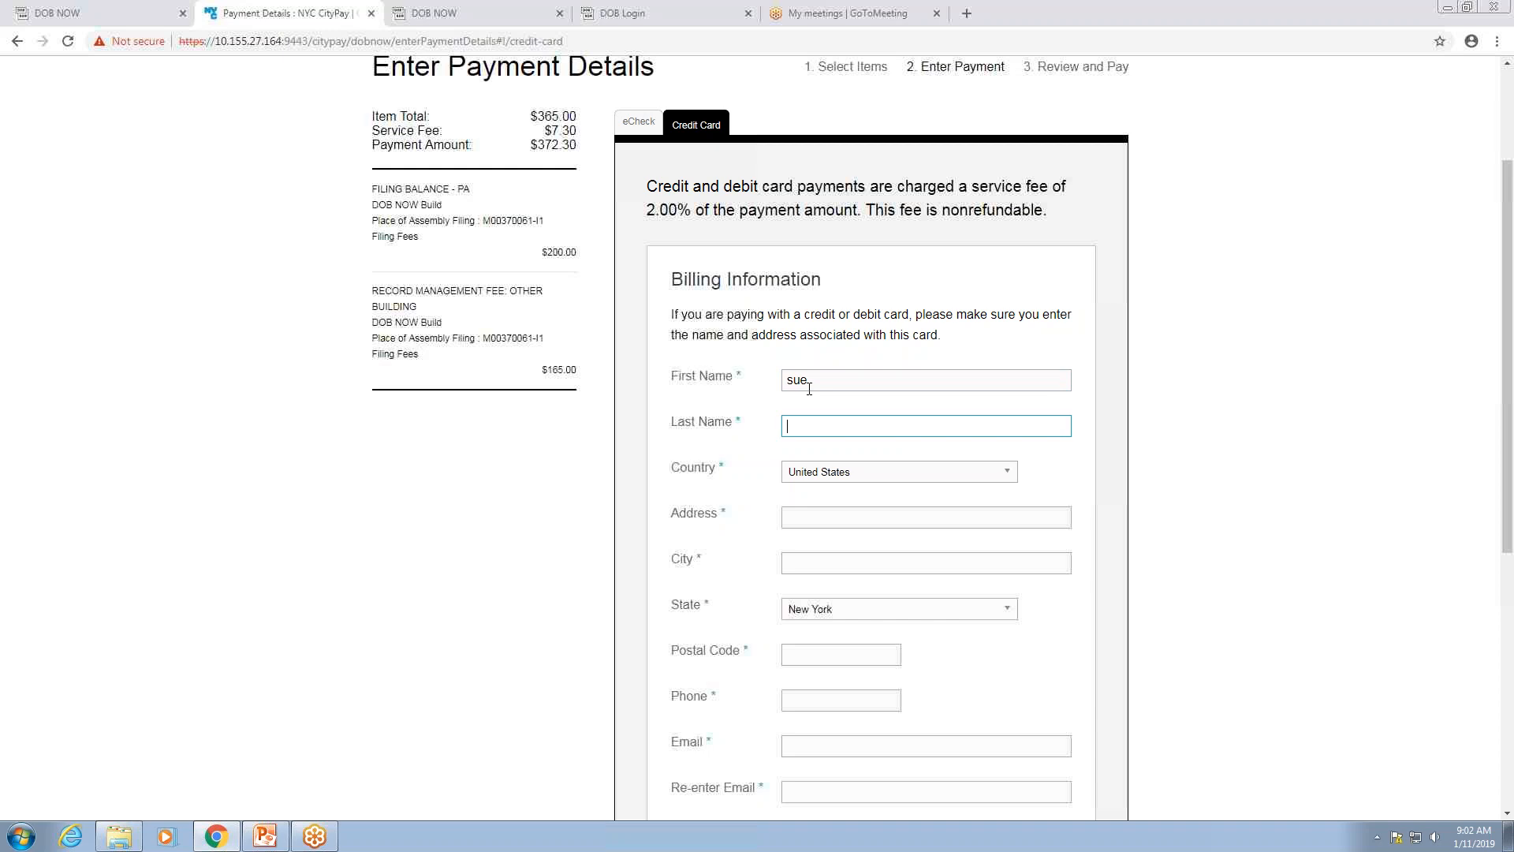
pyautogui.press('Tab')
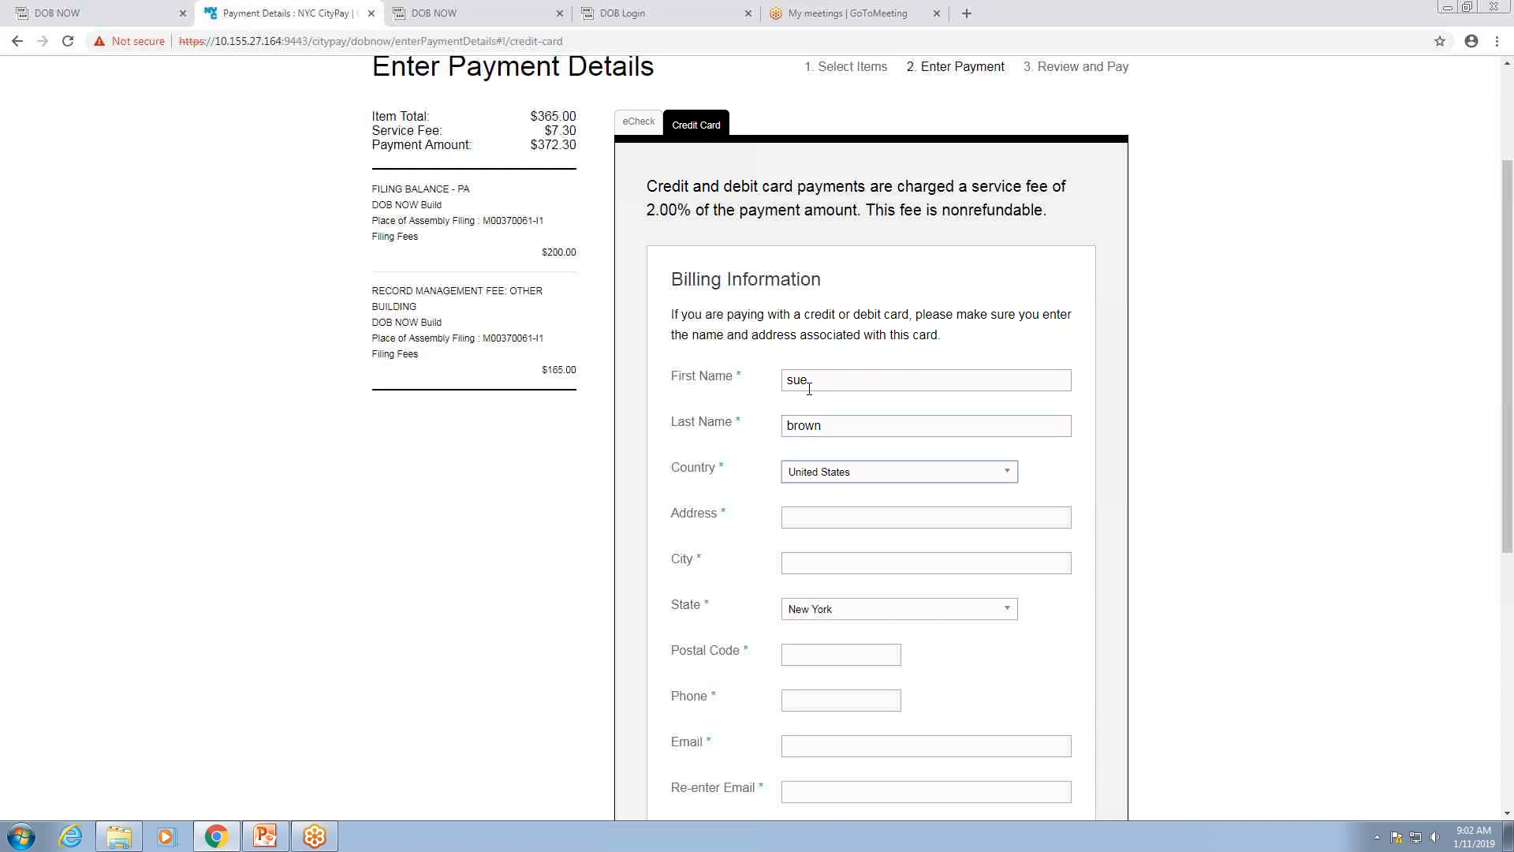
pyautogui.click(784, 516)
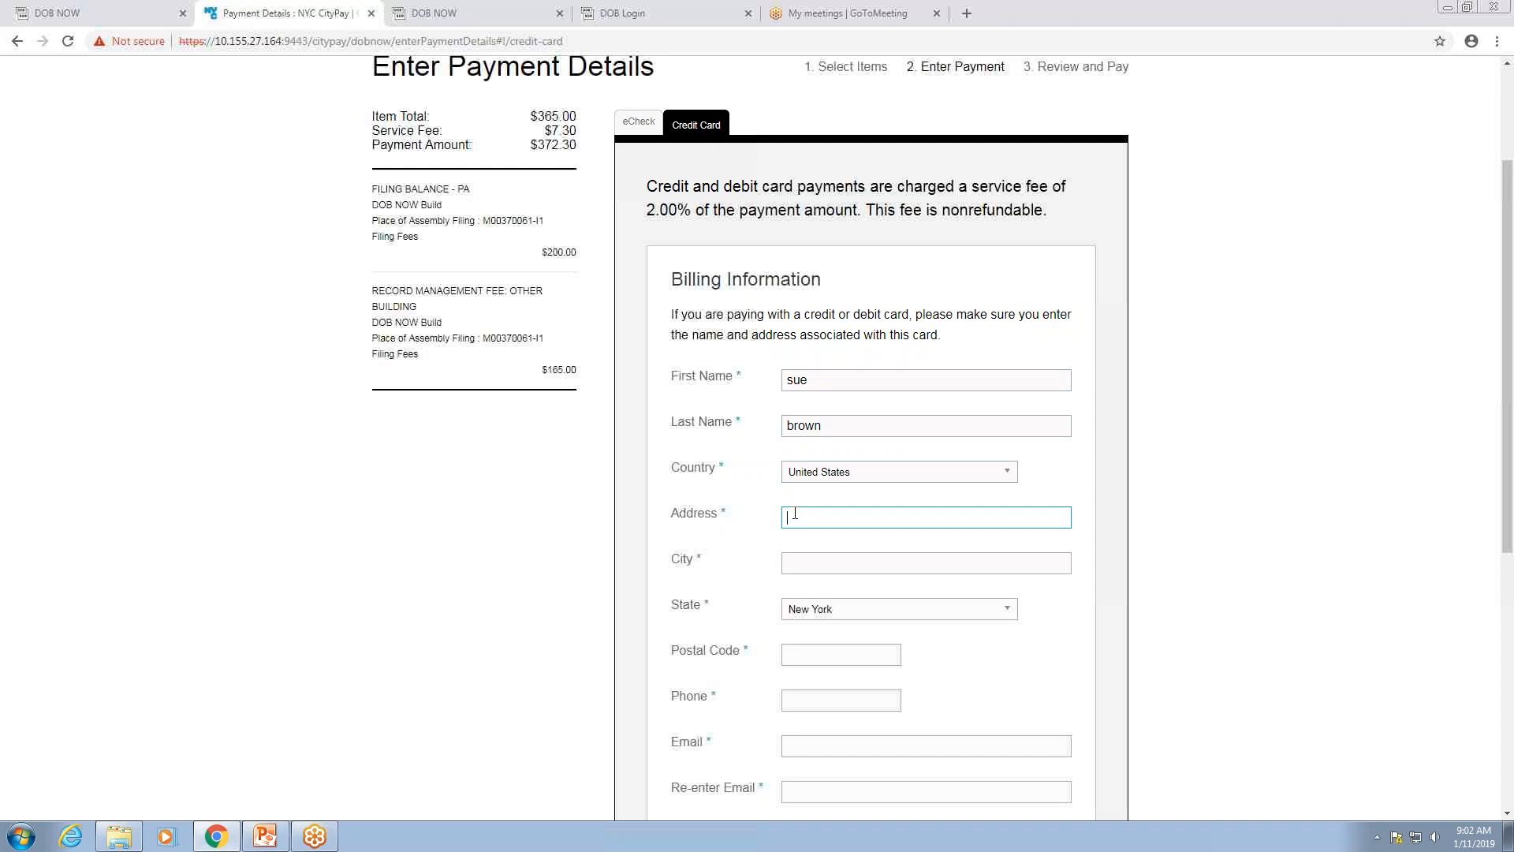
pyautogui.click(803, 559)
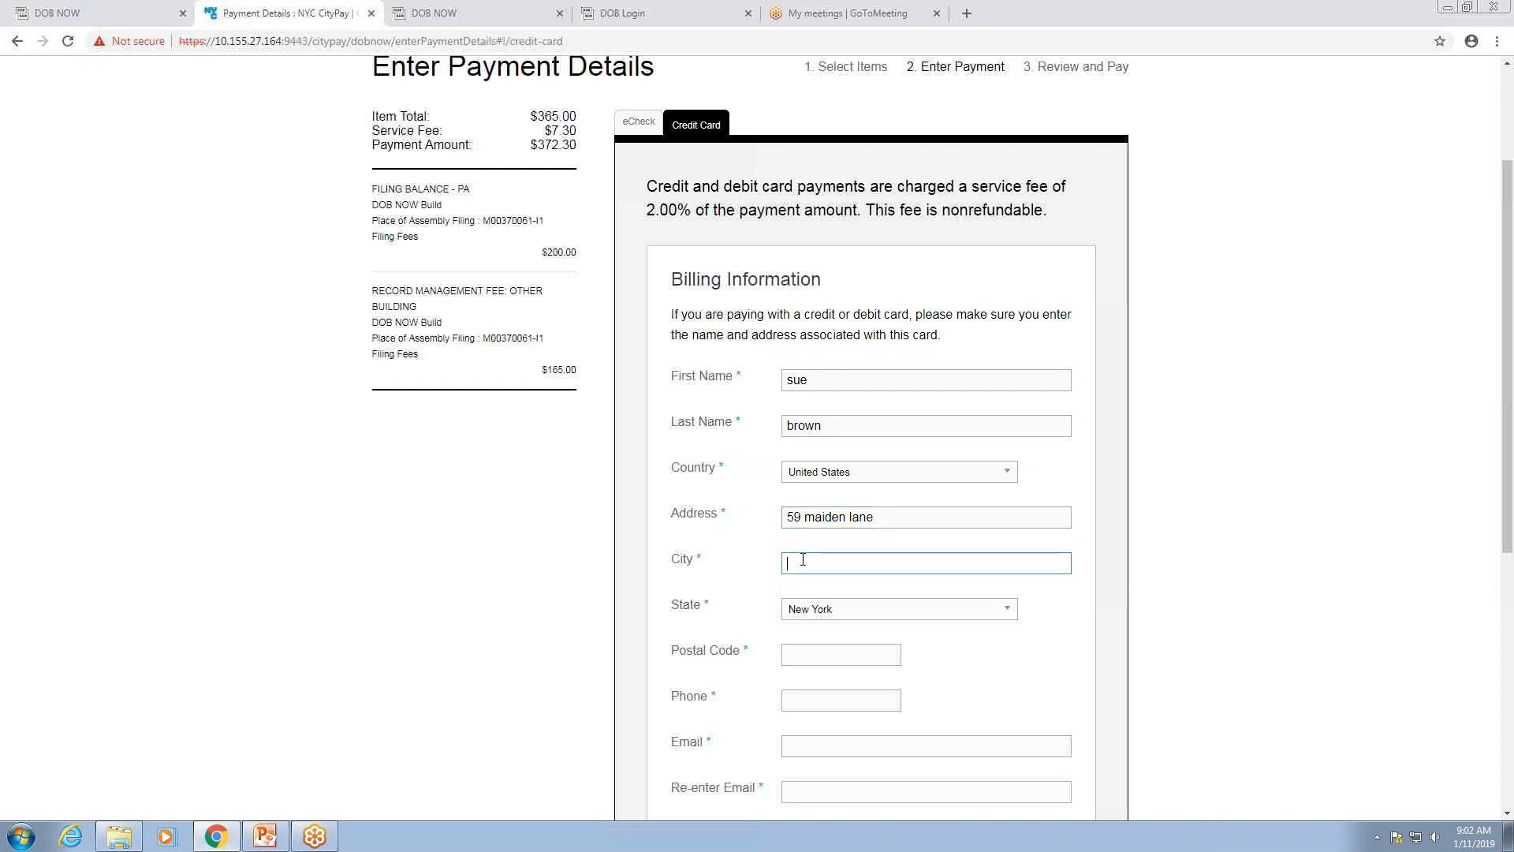
pyautogui.write('new york')
pyautogui.click(798, 655)
pyautogui.write('10038')
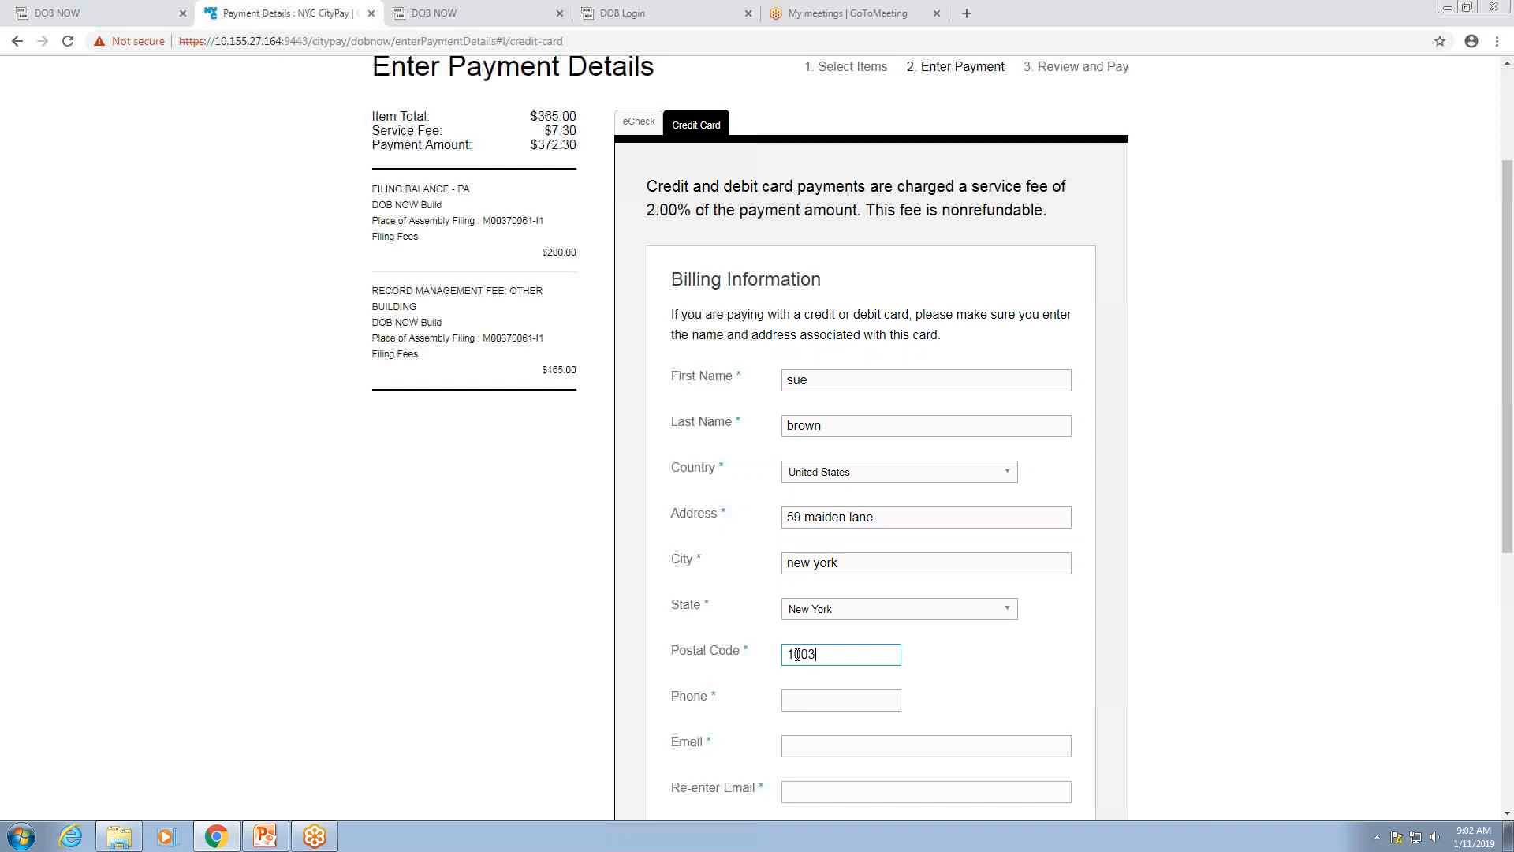
# Step: Enter the billing phone number and matching e-mail addresses, then submit the billing information
pyautogui.click(832, 710)
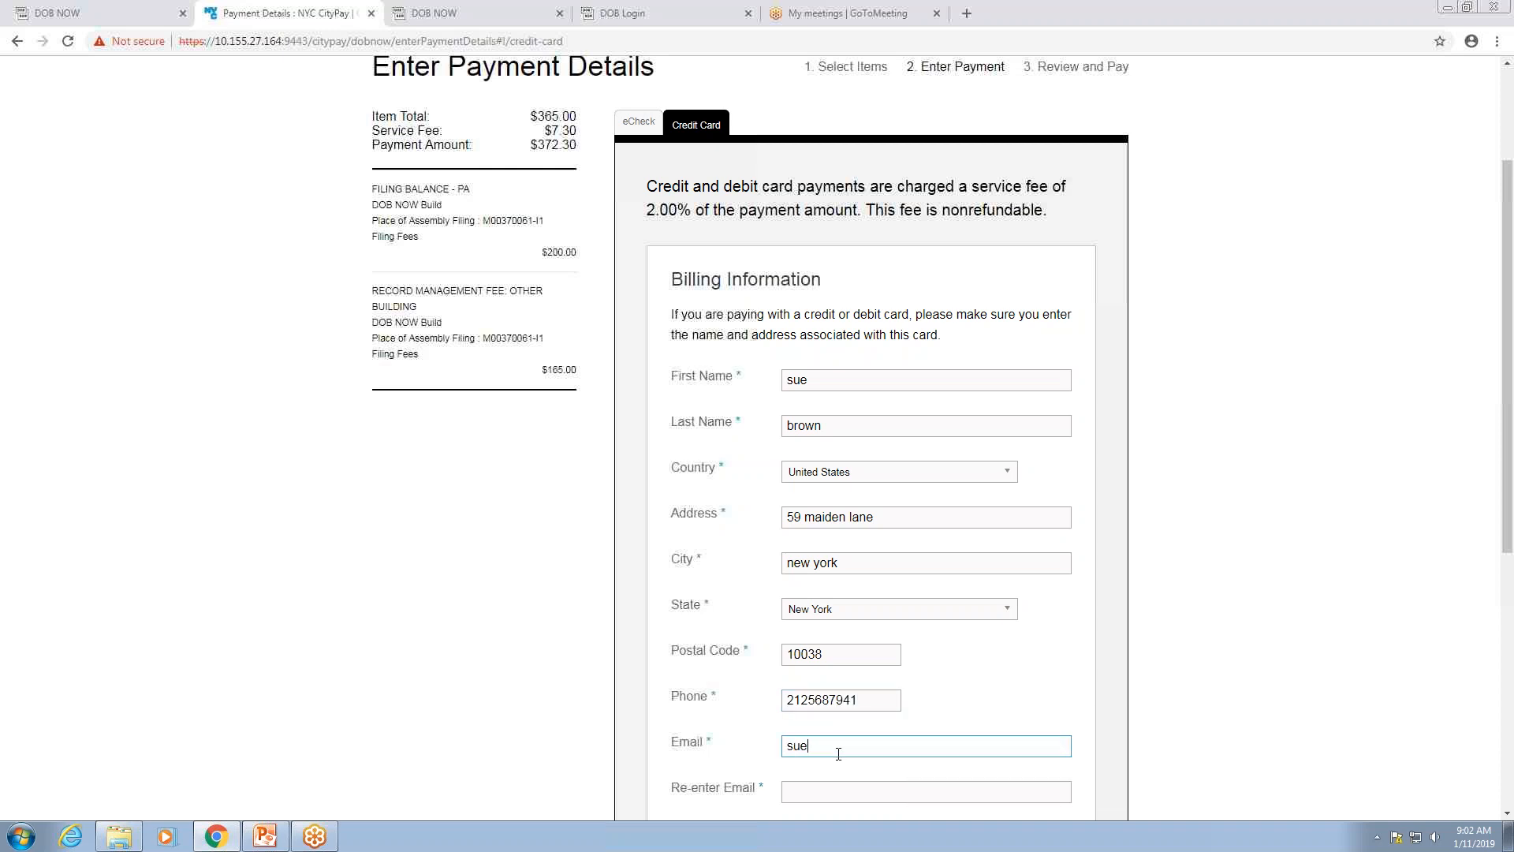
pyautogui.click(838, 754)
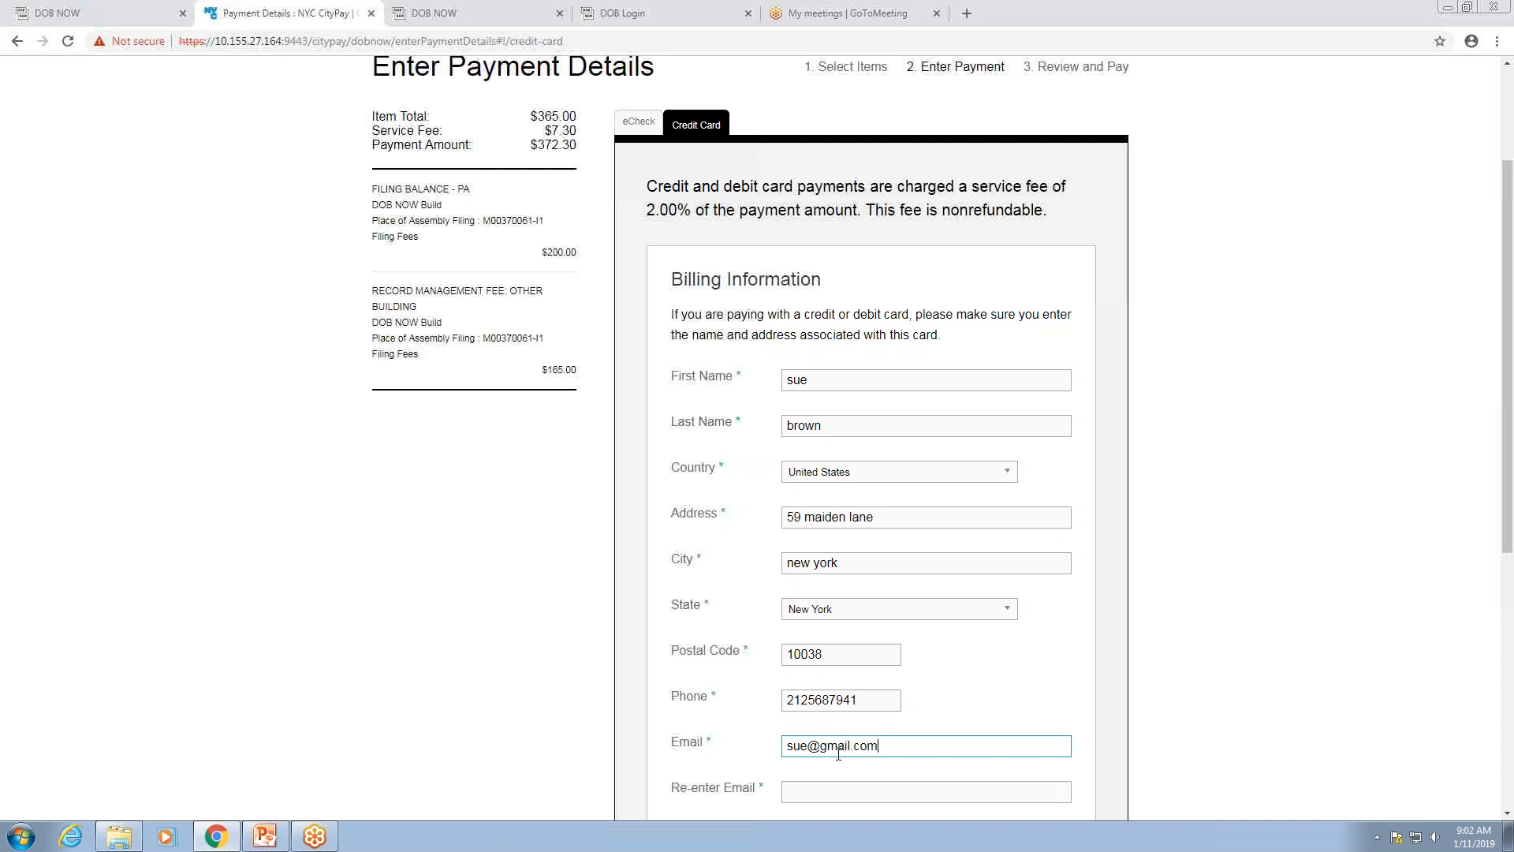
pyautogui.press('Tab')
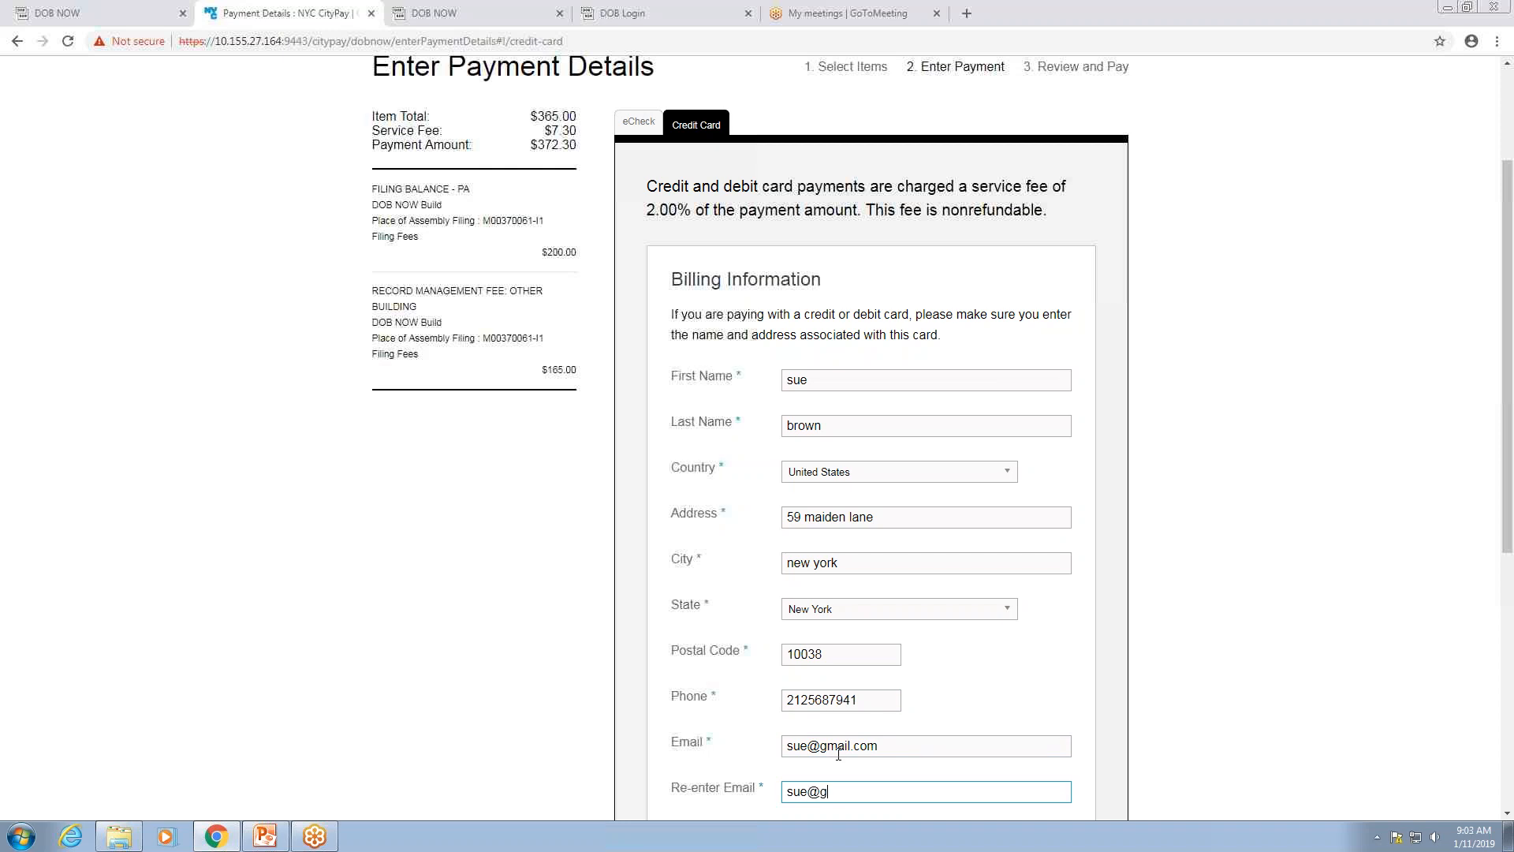
pyautogui.moveTo(1508, 237); pyautogui.dragTo(1509, 317)
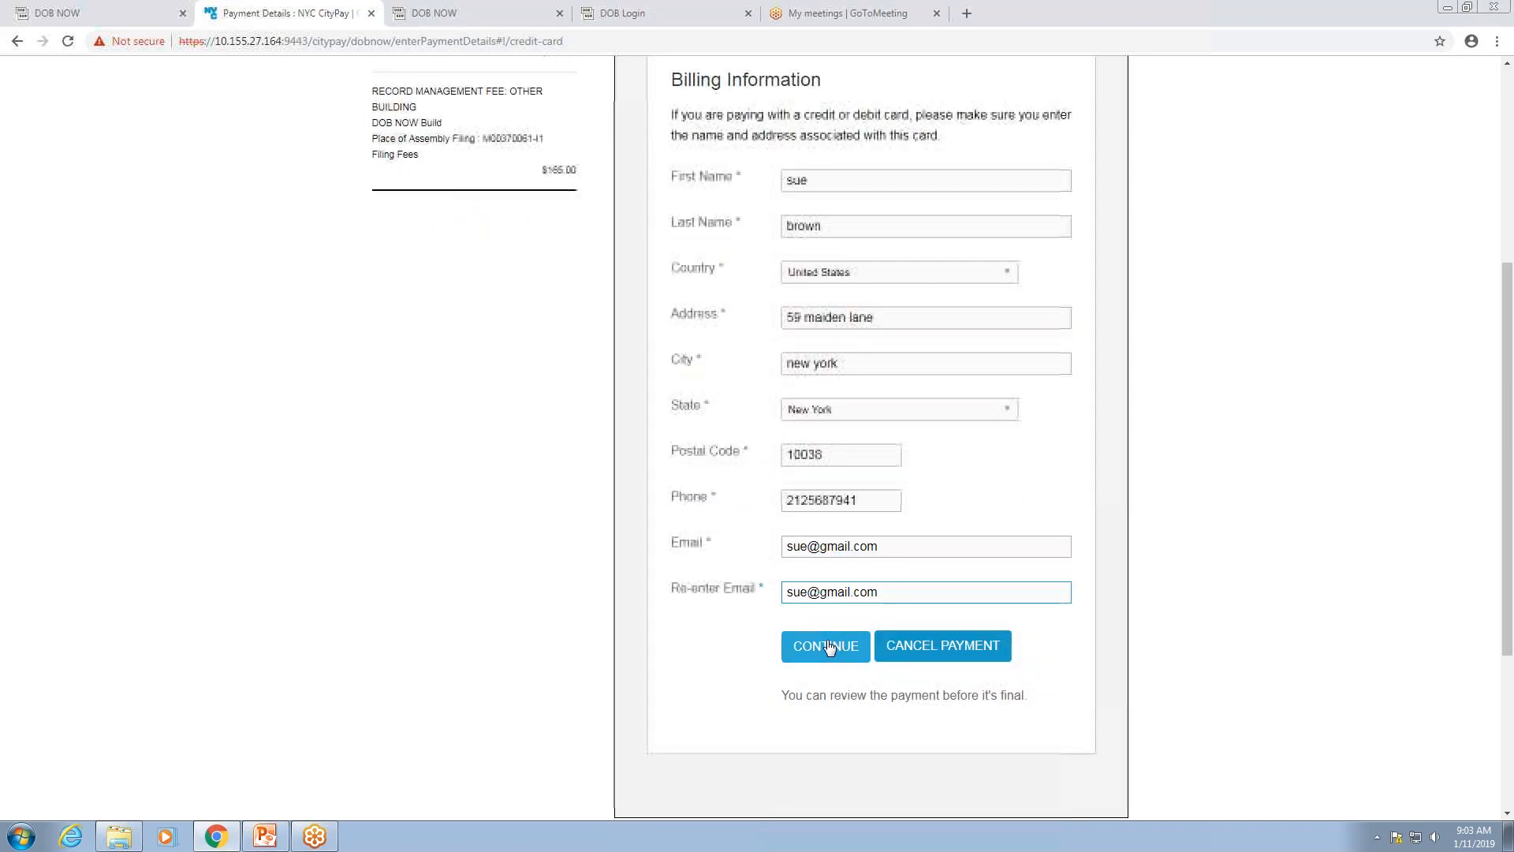
pyautogui.click(831, 645)
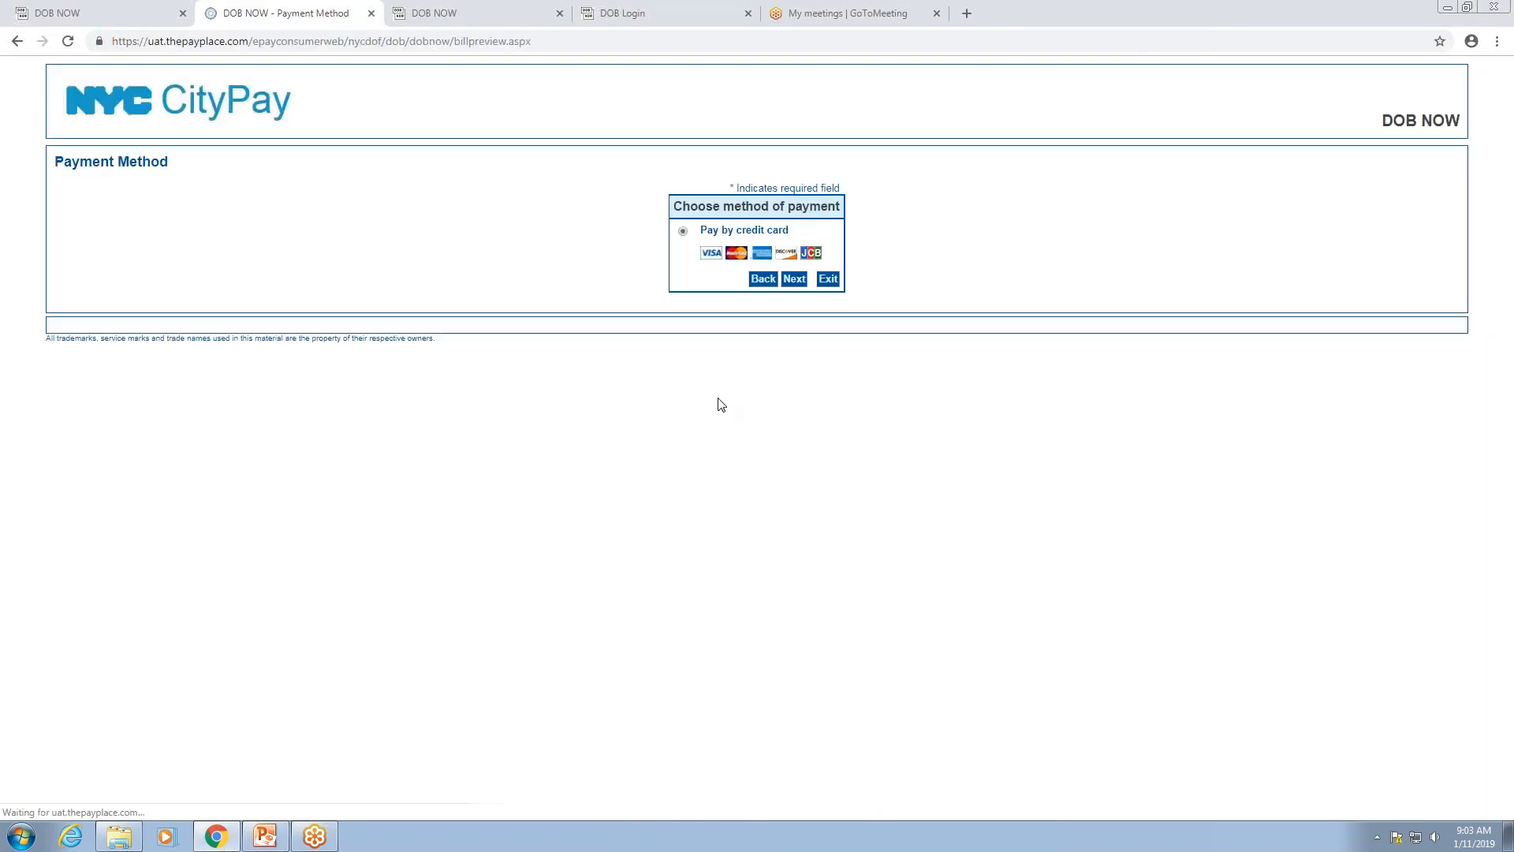
# Step: Pay $372.30 by credit card using the saved cardholder name, the card number and expiry month 08
pyautogui.click(795, 280)
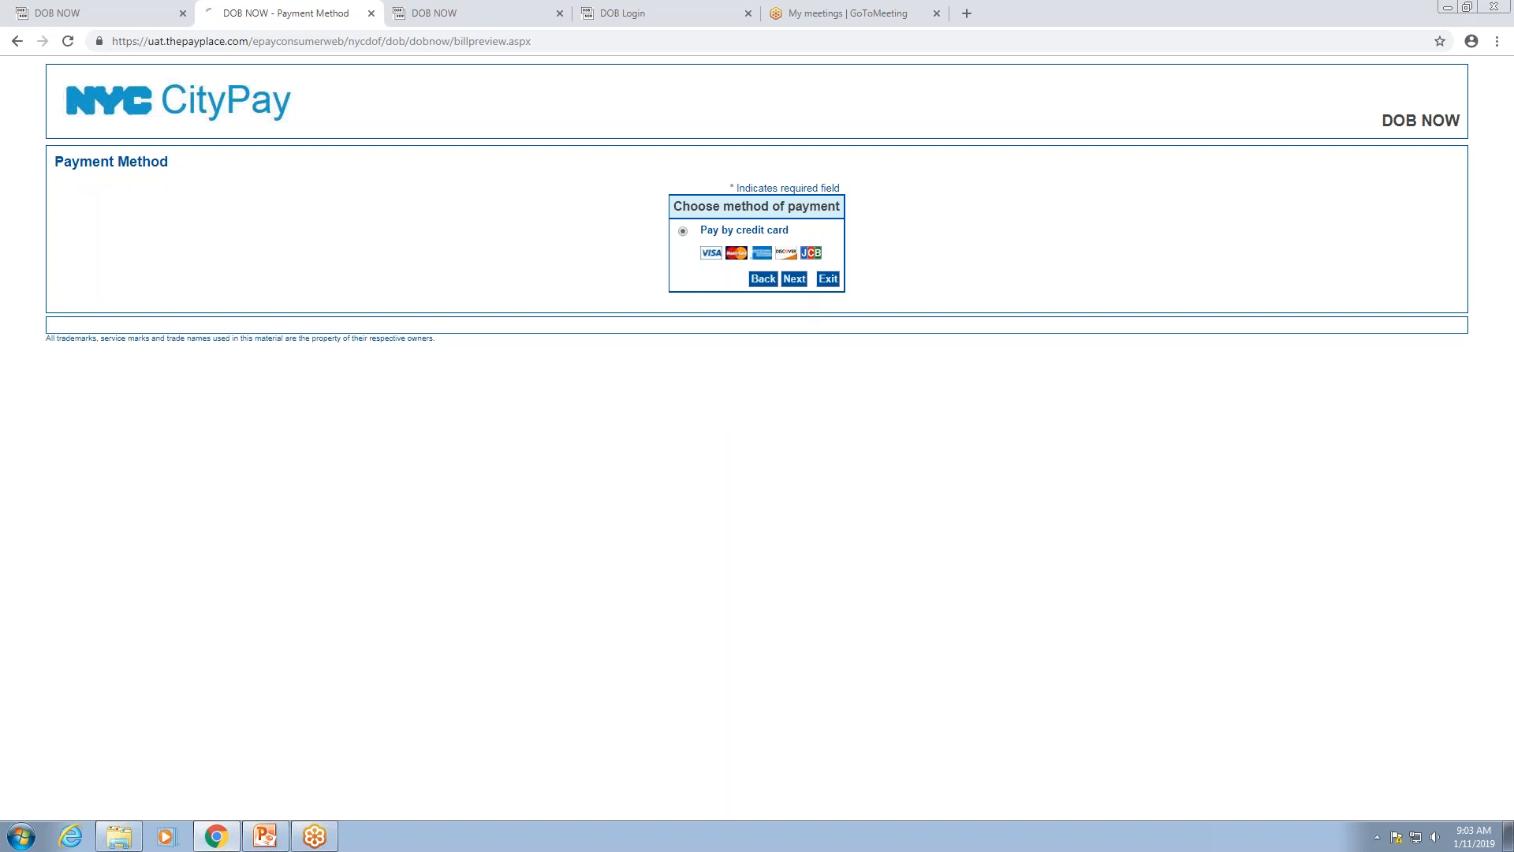
pyautogui.click(716, 580)
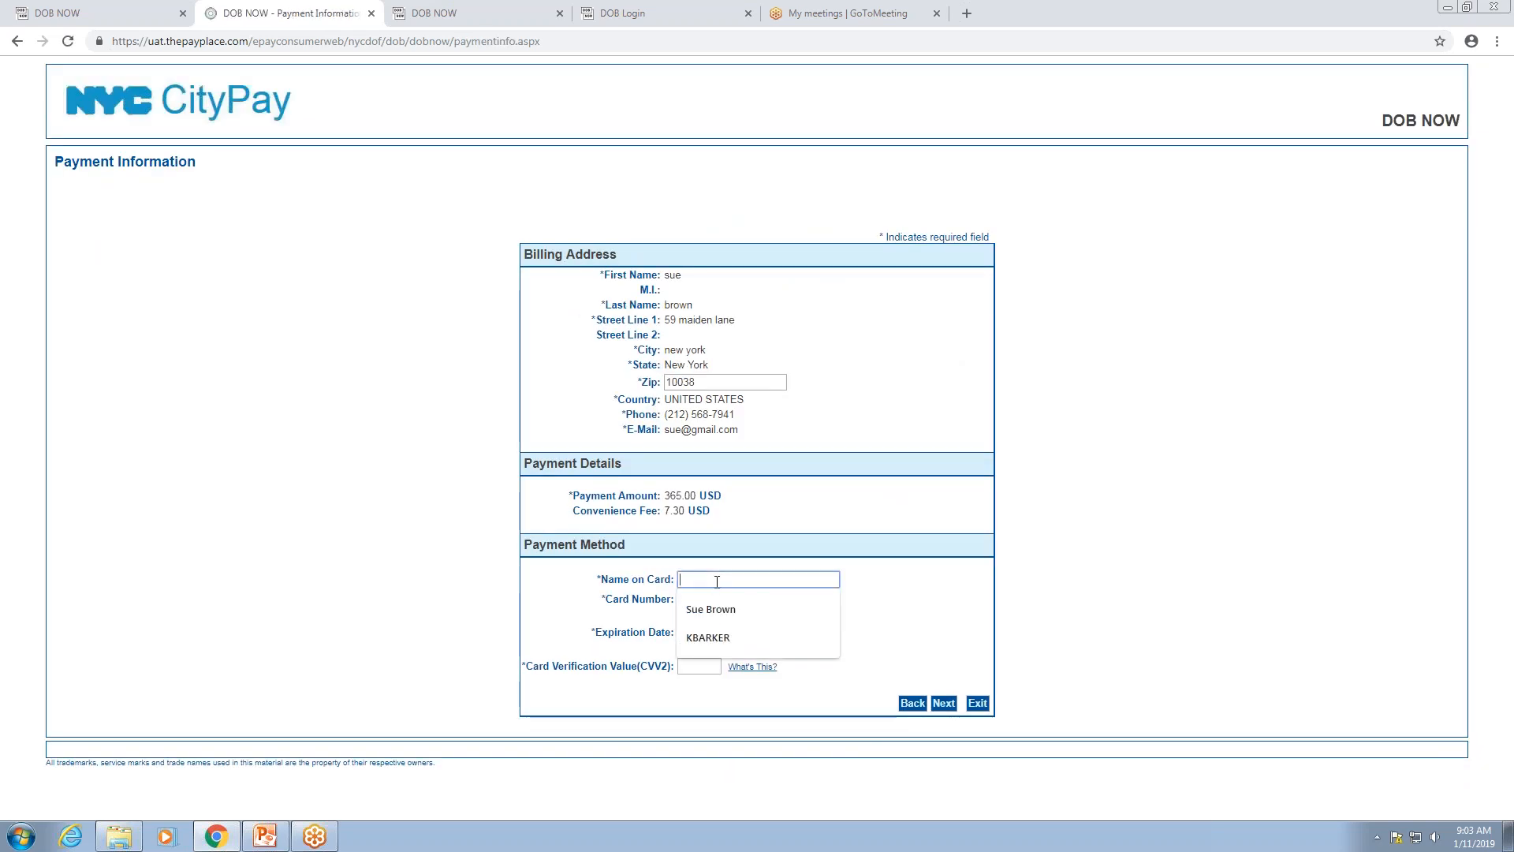
pyautogui.click(713, 601)
pyautogui.click(712, 599)
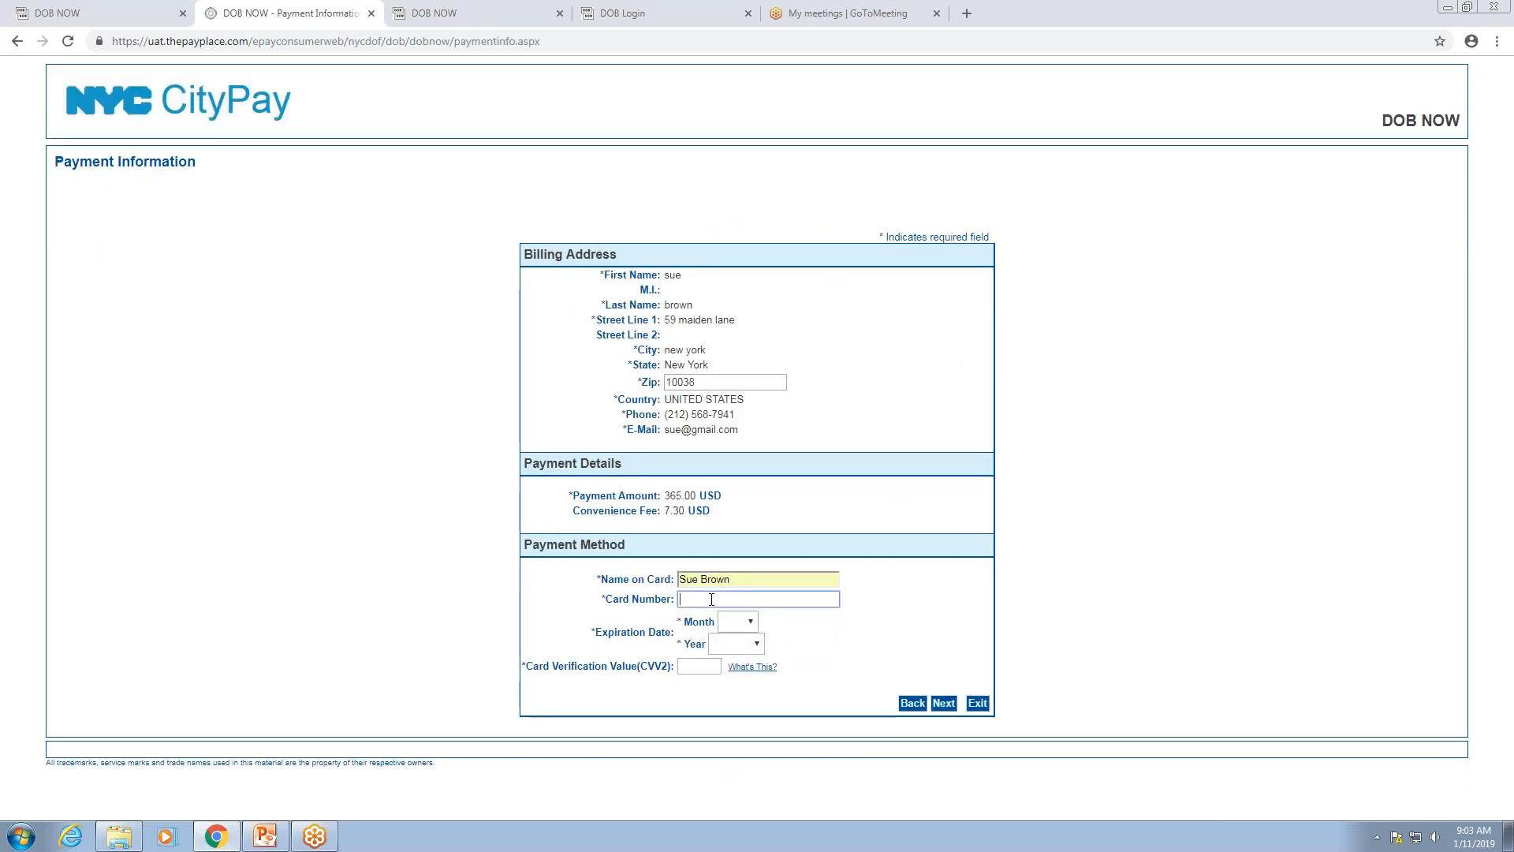
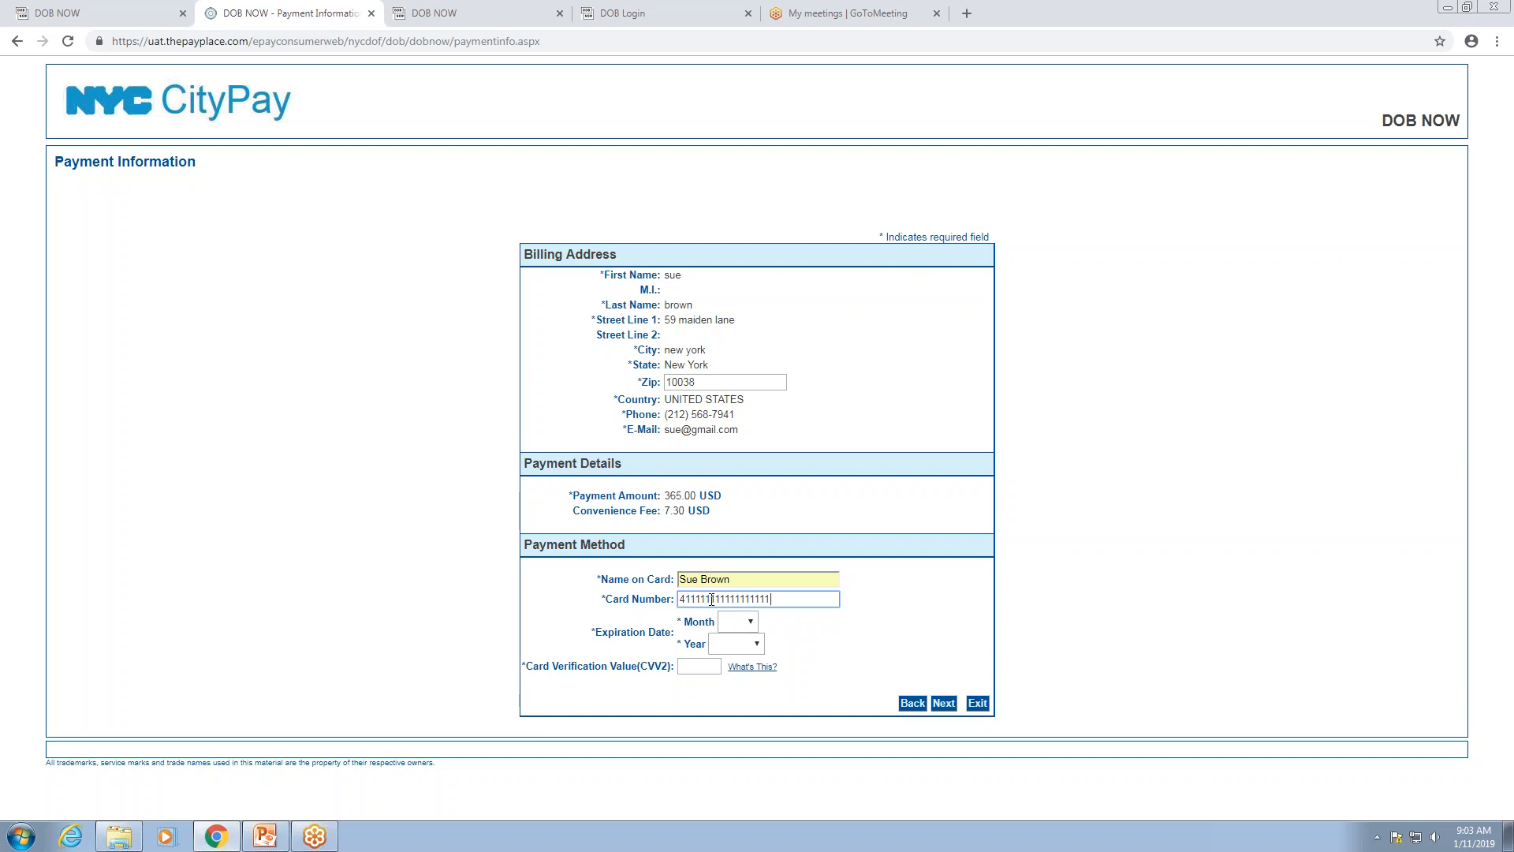
pyautogui.click(749, 622)
pyautogui.click(739, 743)
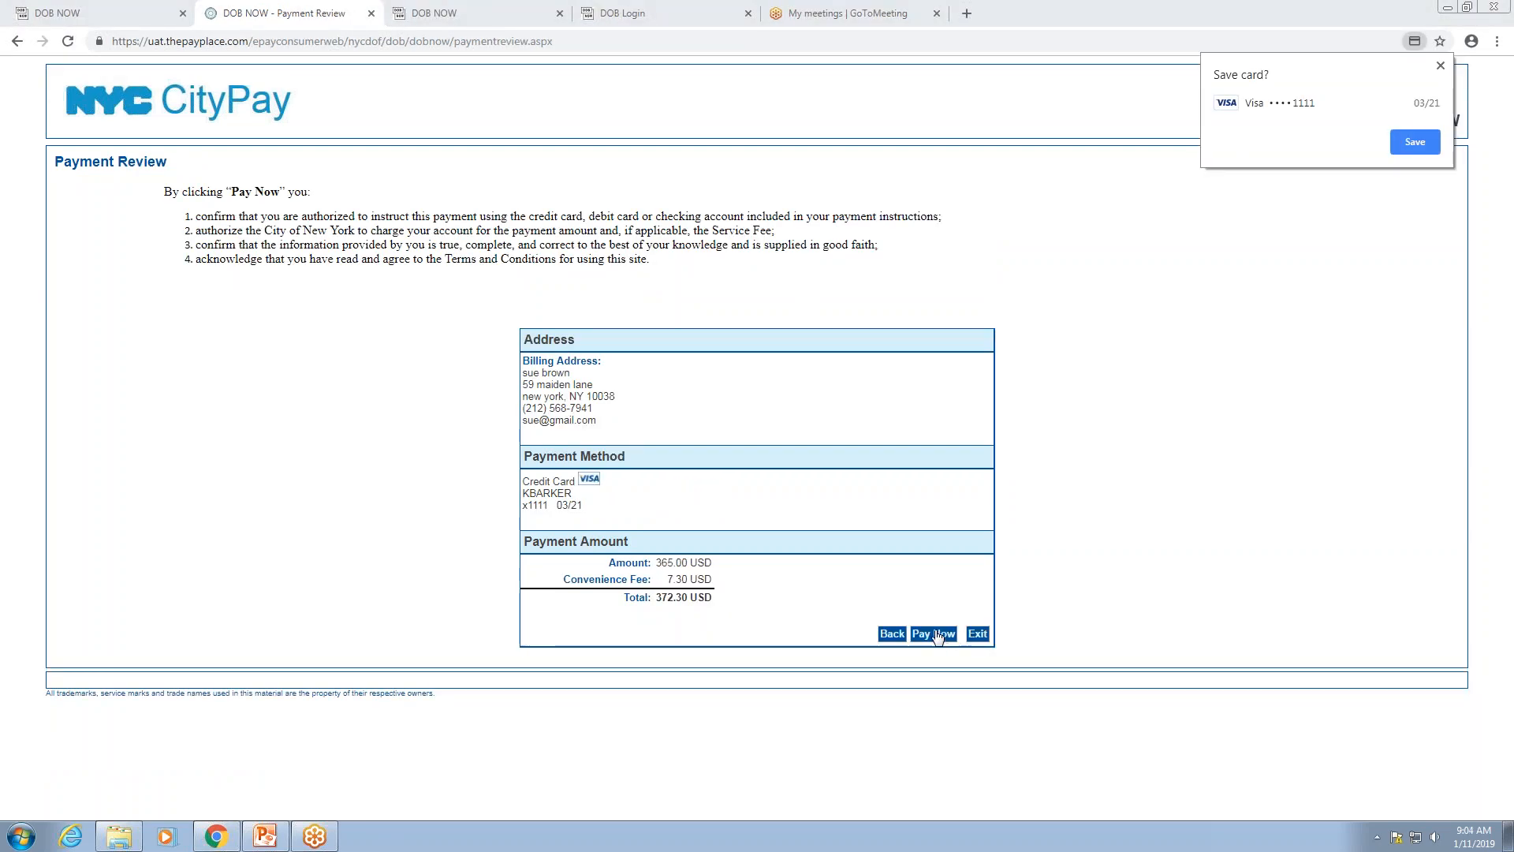
pyautogui.click(935, 635)
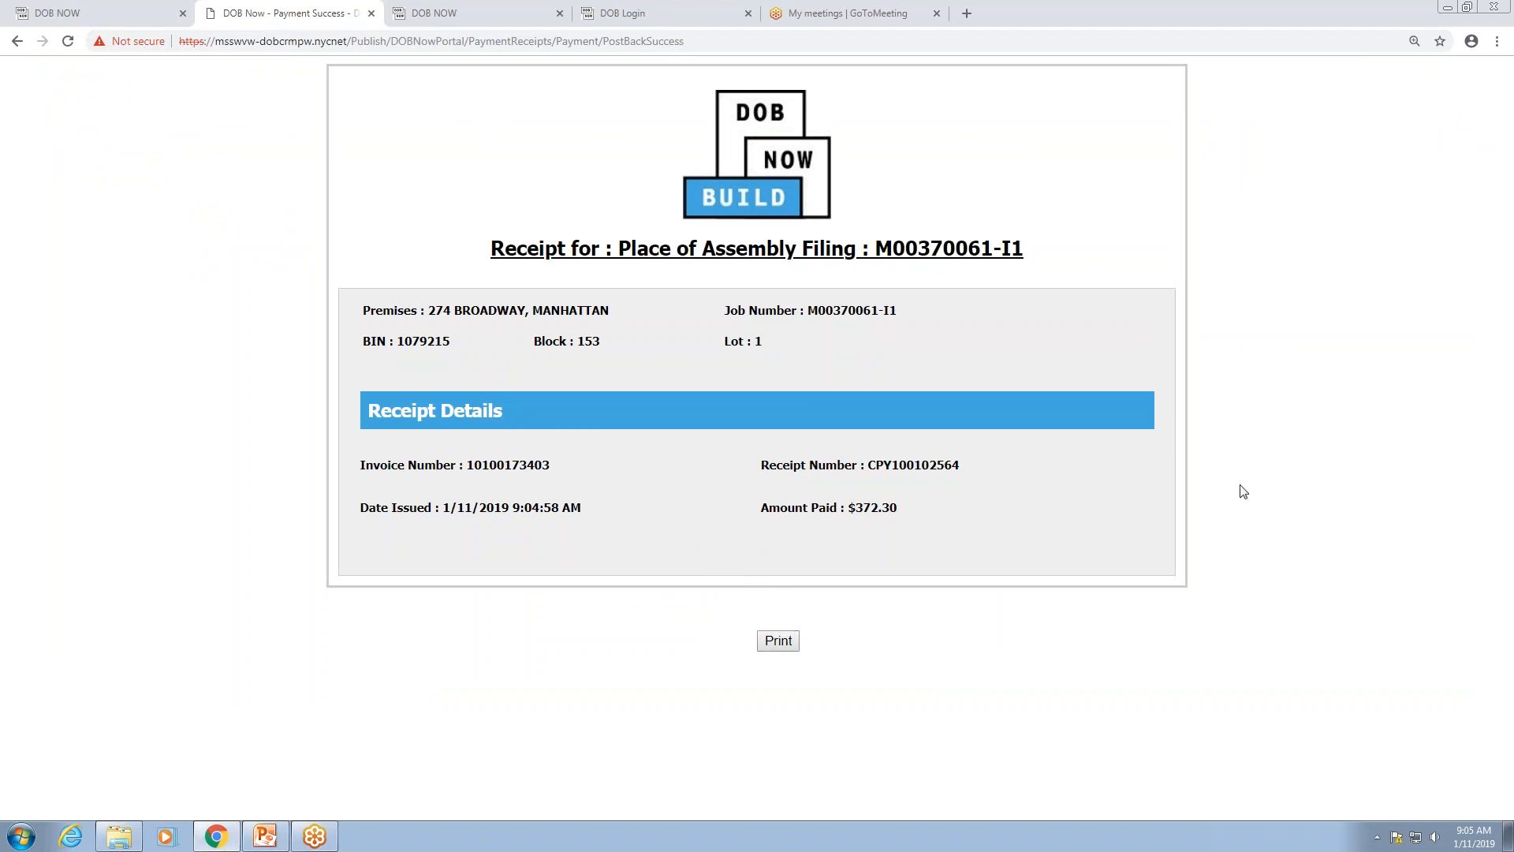
# Step: Return to the DOB NOW filing and acknowledge the payment success notice, showing $365.00 paid and $0.00 due
pyautogui.click(147, 18)
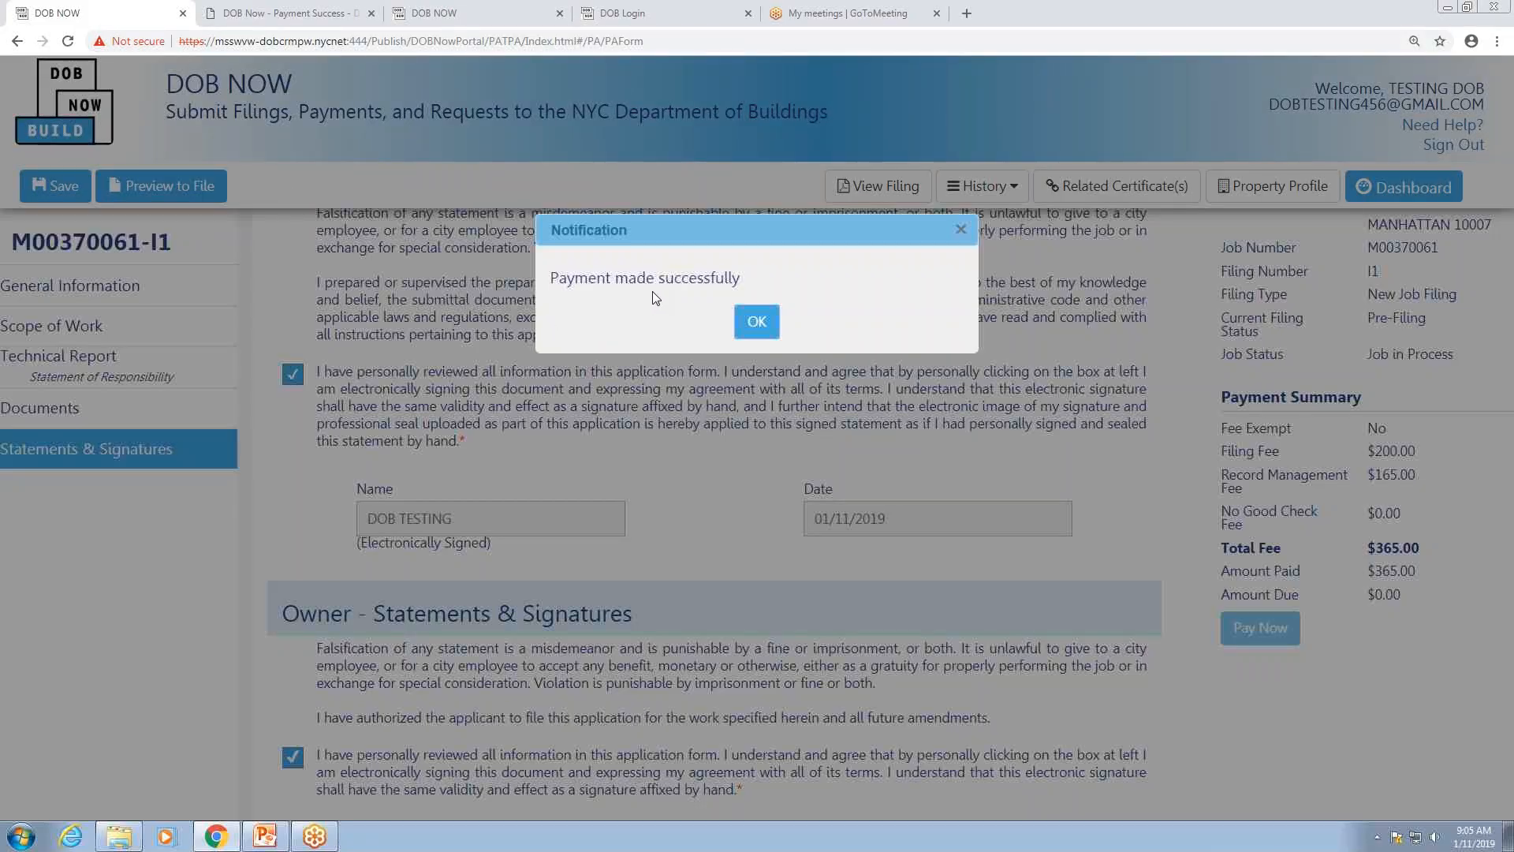
pyautogui.click(757, 323)
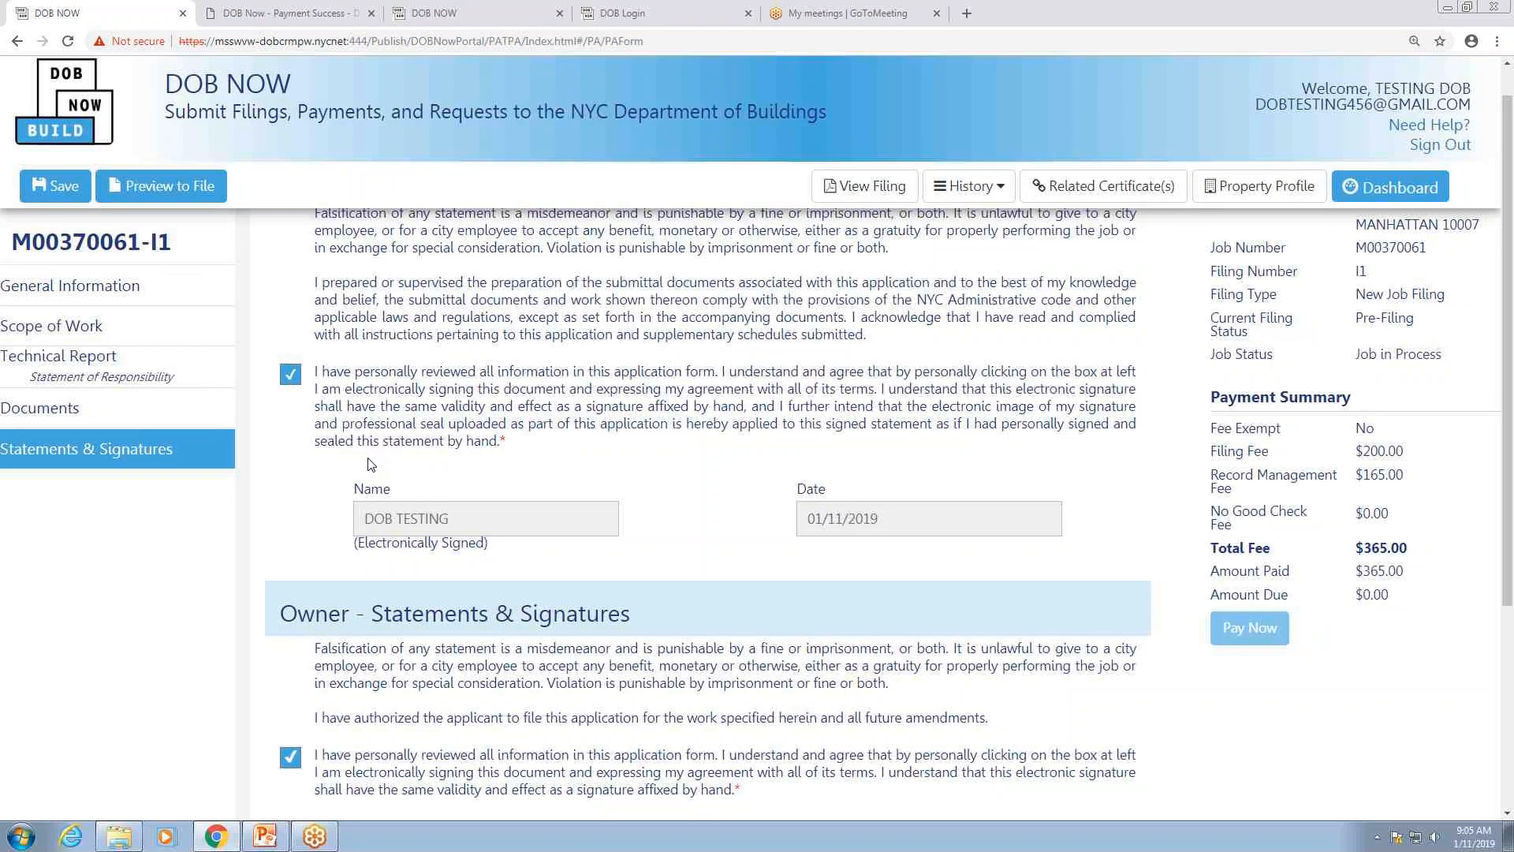
pyautogui.scroll(3, 371, 463)
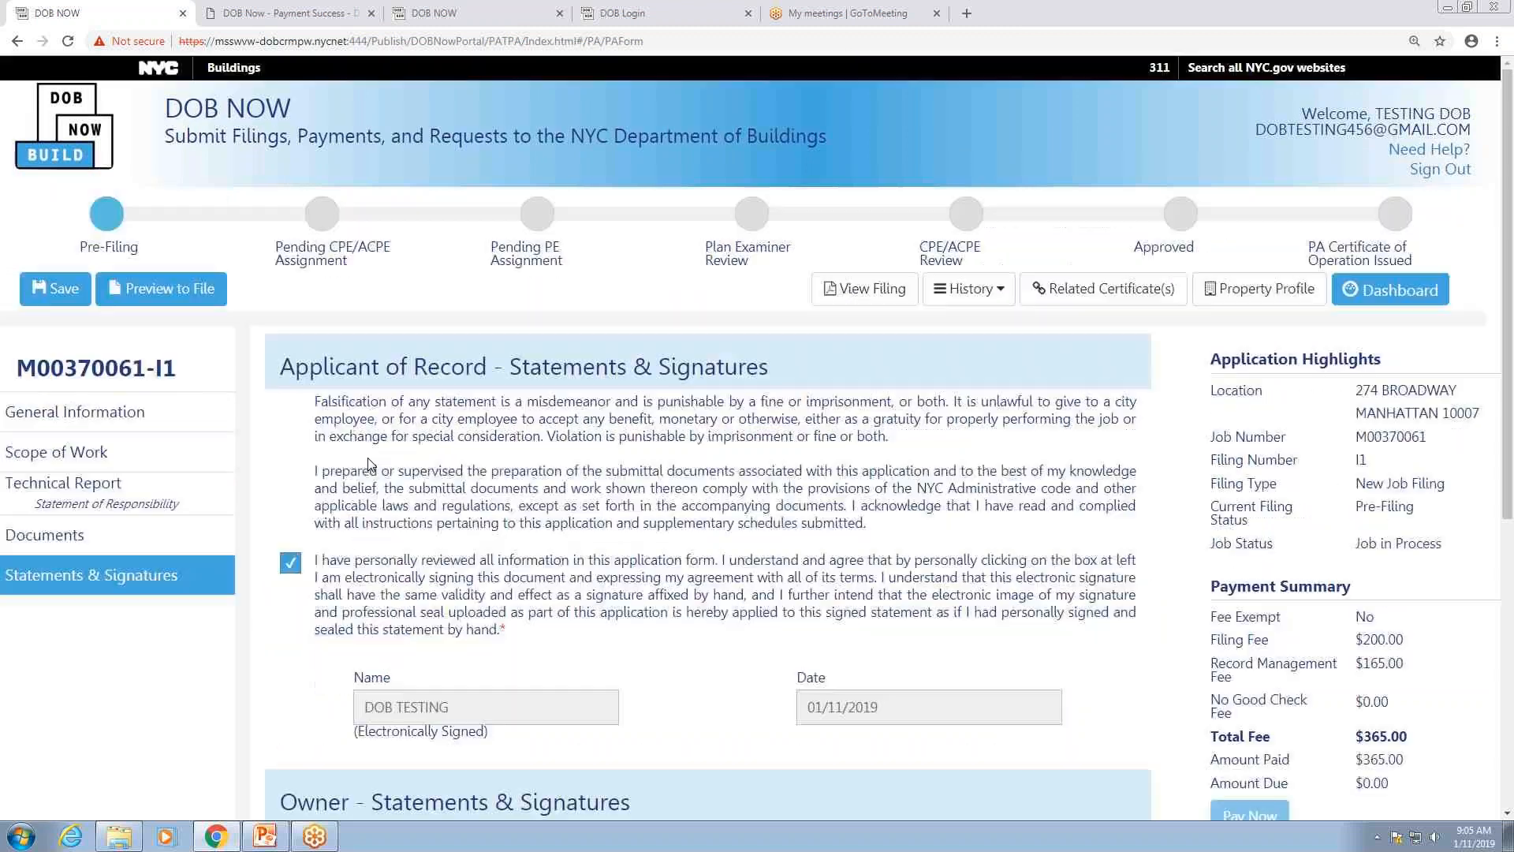
# Step: Preview the Place of Assembly application, paging through all pages to the last one
pyautogui.click(193, 295)
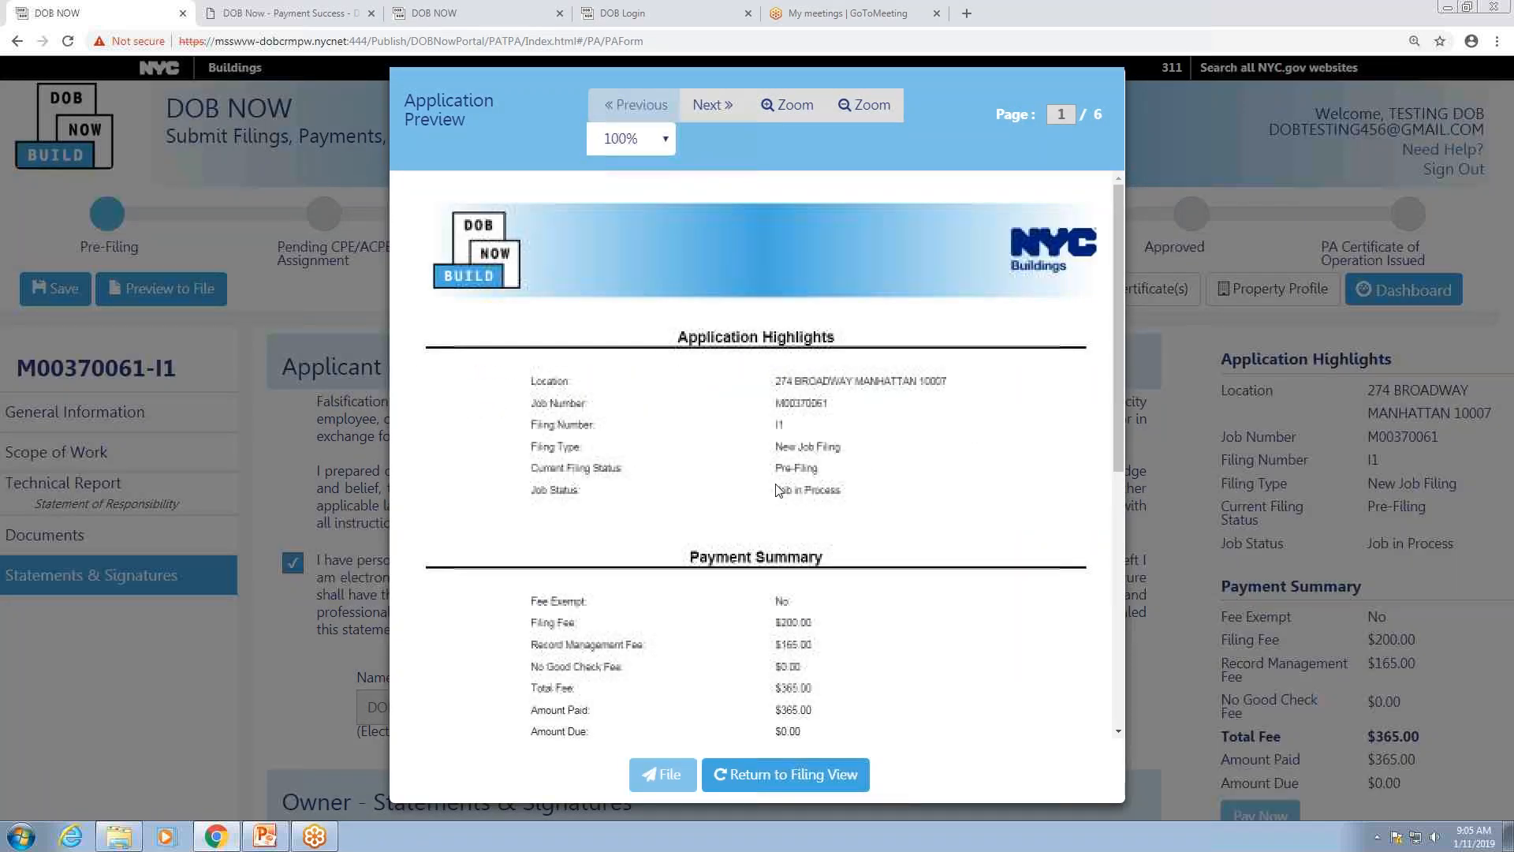
pyautogui.moveTo(1119, 236)
pyautogui.mouseDown()
pyautogui.moveTo(1105, 477)
pyautogui.moveTo(1114, 237)
pyautogui.mouseUp()
pyautogui.click(707, 107)
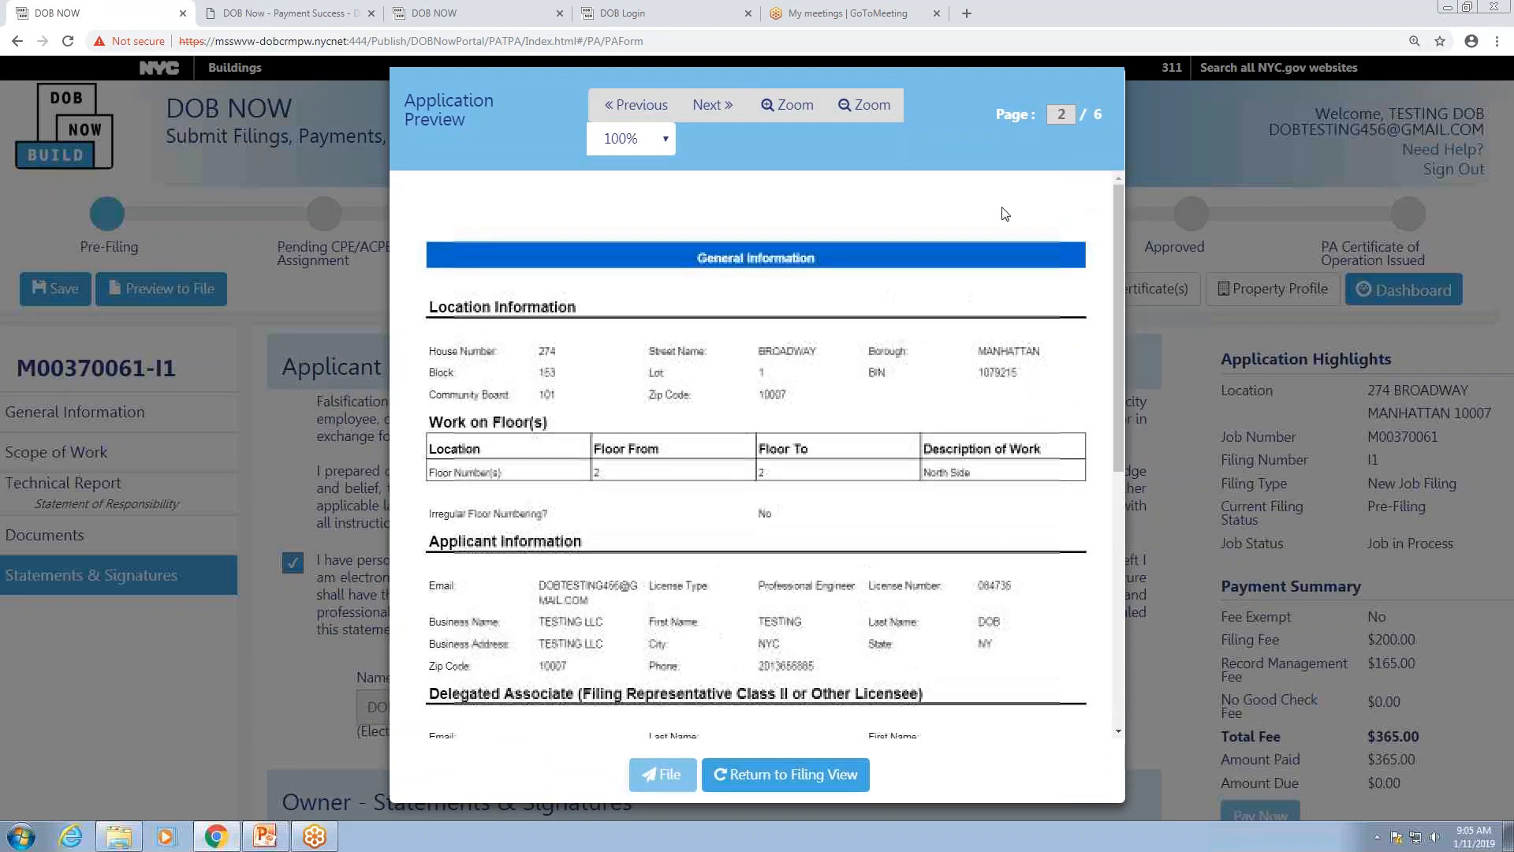
pyautogui.click(709, 106)
pyautogui.moveTo(1119, 201)
pyautogui.mouseDown()
pyautogui.moveTo(1102, 473)
pyautogui.moveTo(1112, 204)
pyautogui.mouseUp()
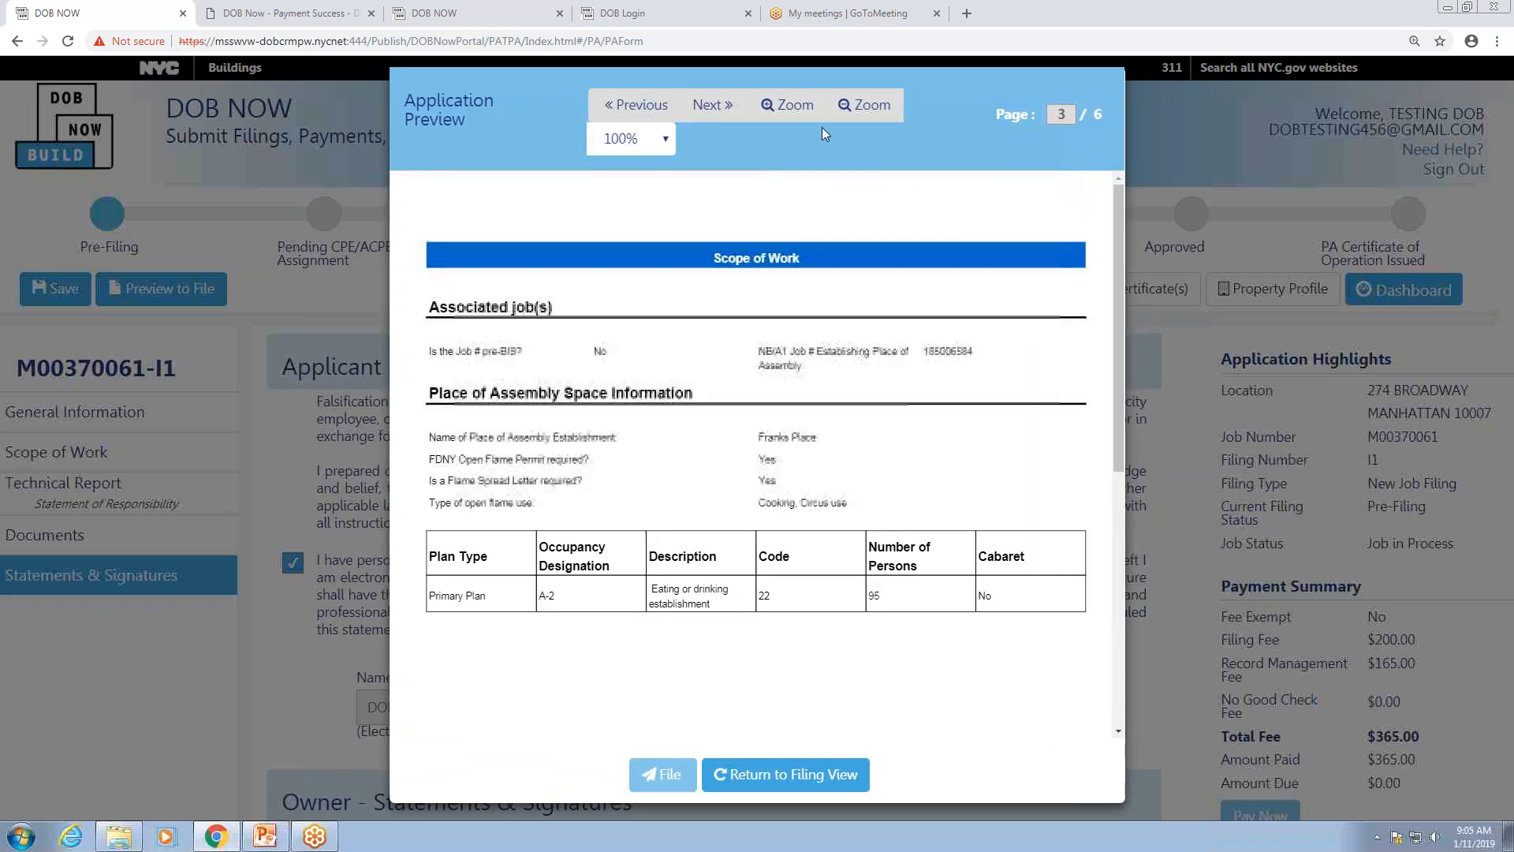
pyautogui.click(712, 103)
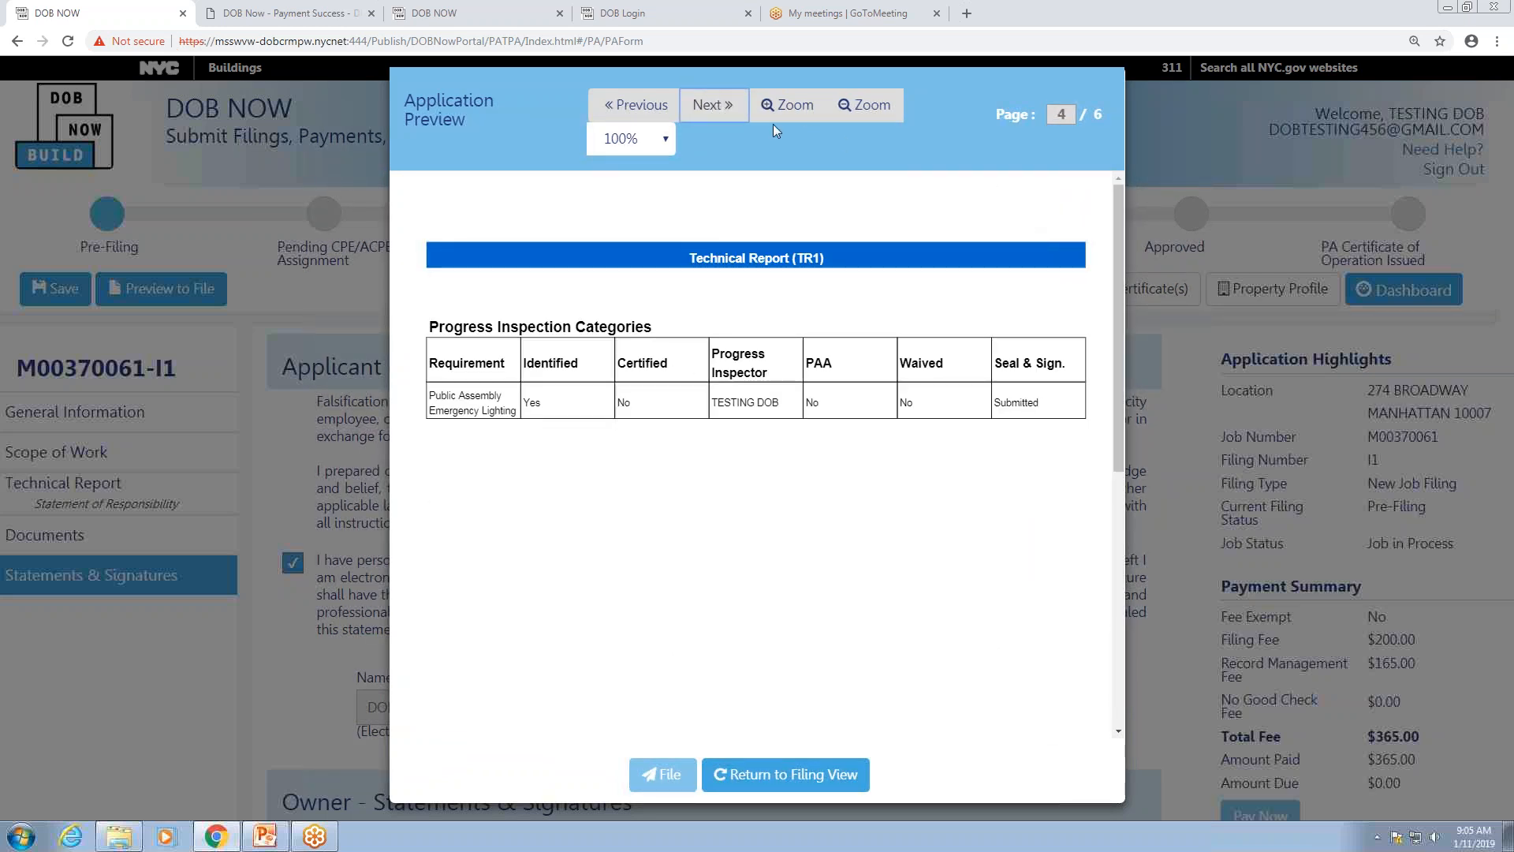
pyautogui.click(717, 107)
pyautogui.click(718, 106)
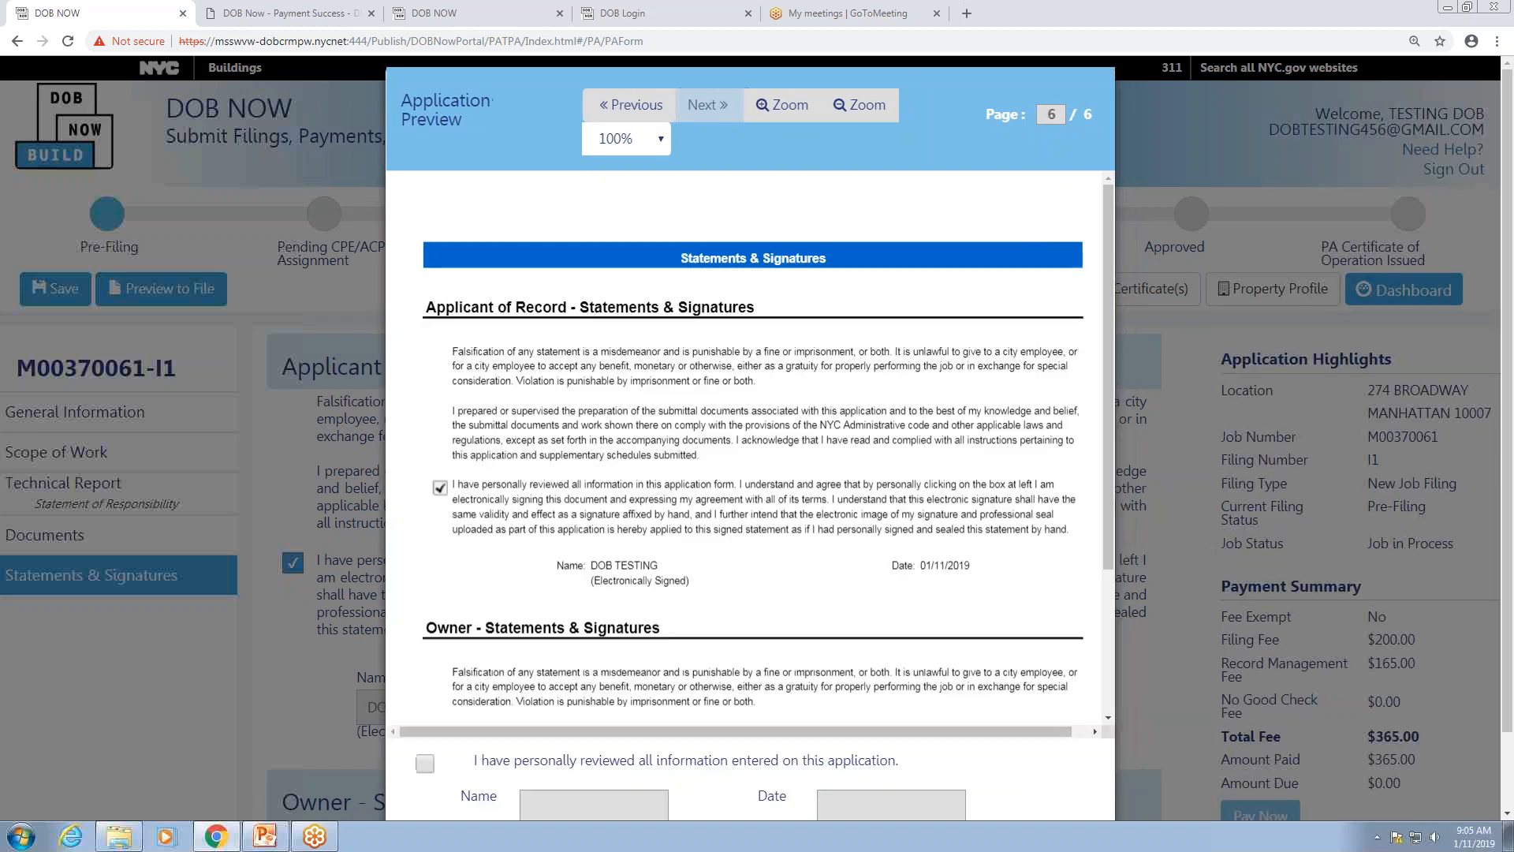
pyautogui.moveTo(1109, 263); pyautogui.dragTo(1104, 406)
pyautogui.moveTo(1503, 694); pyautogui.dragTo(1502, 770)
# Step: Confirm the application was reviewed, file it, and acknowledge the filing confirmation
pyautogui.click(426, 679)
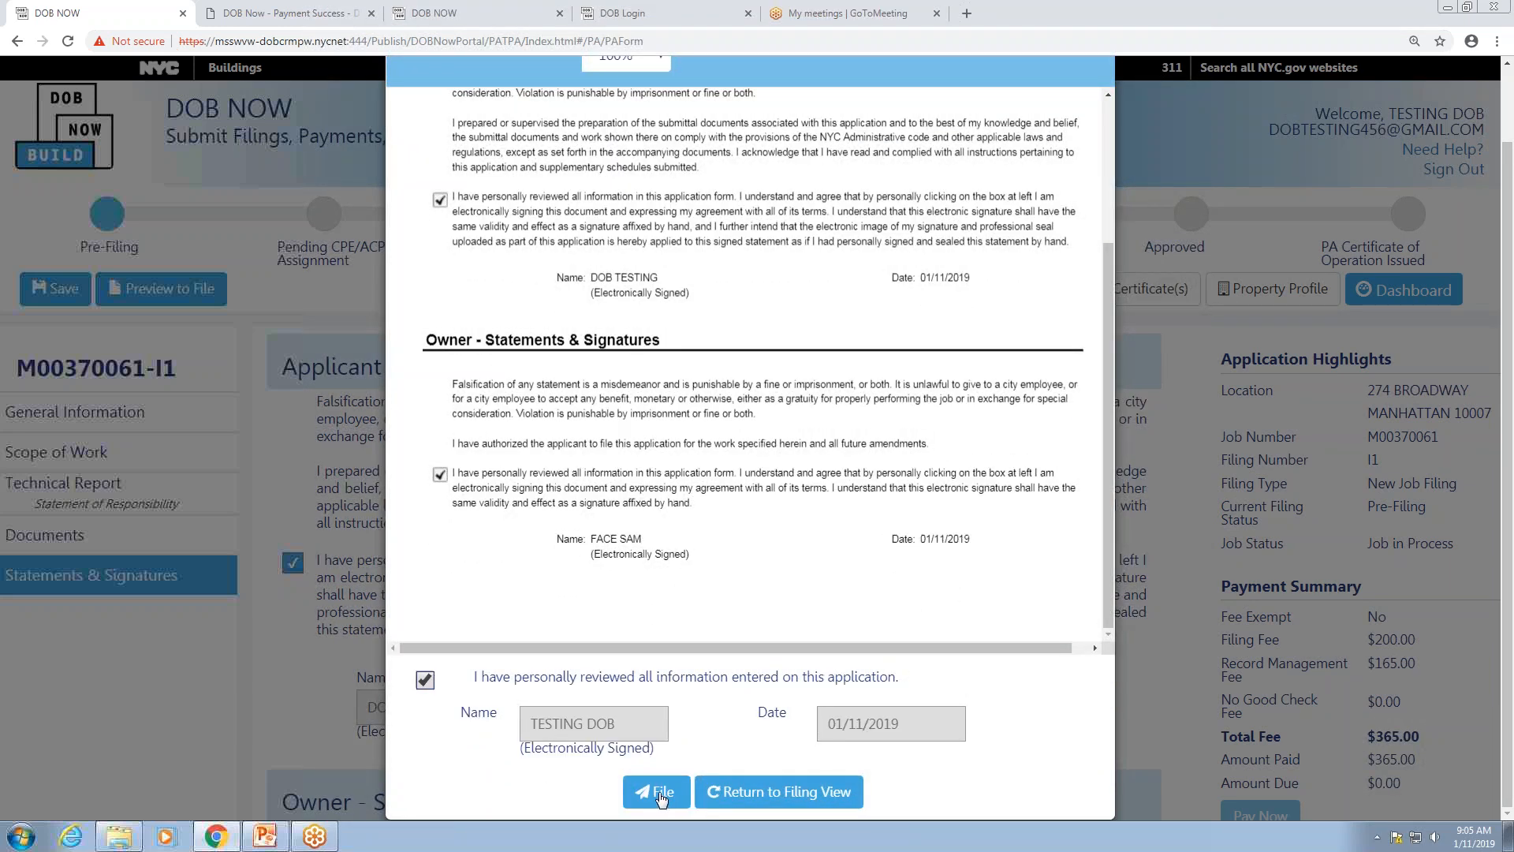
pyautogui.click(659, 792)
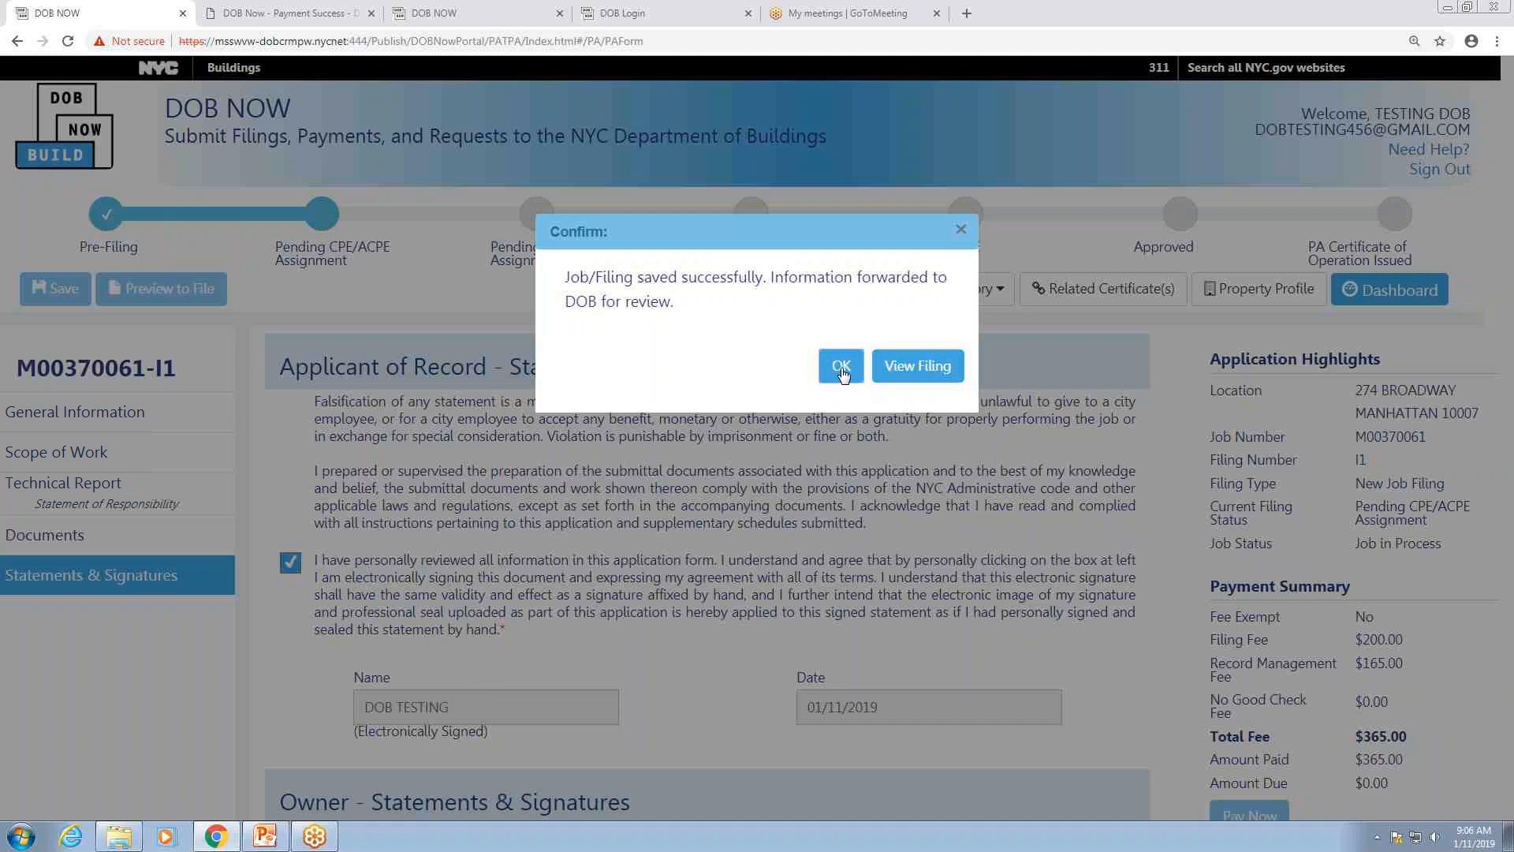
pyautogui.click(841, 370)
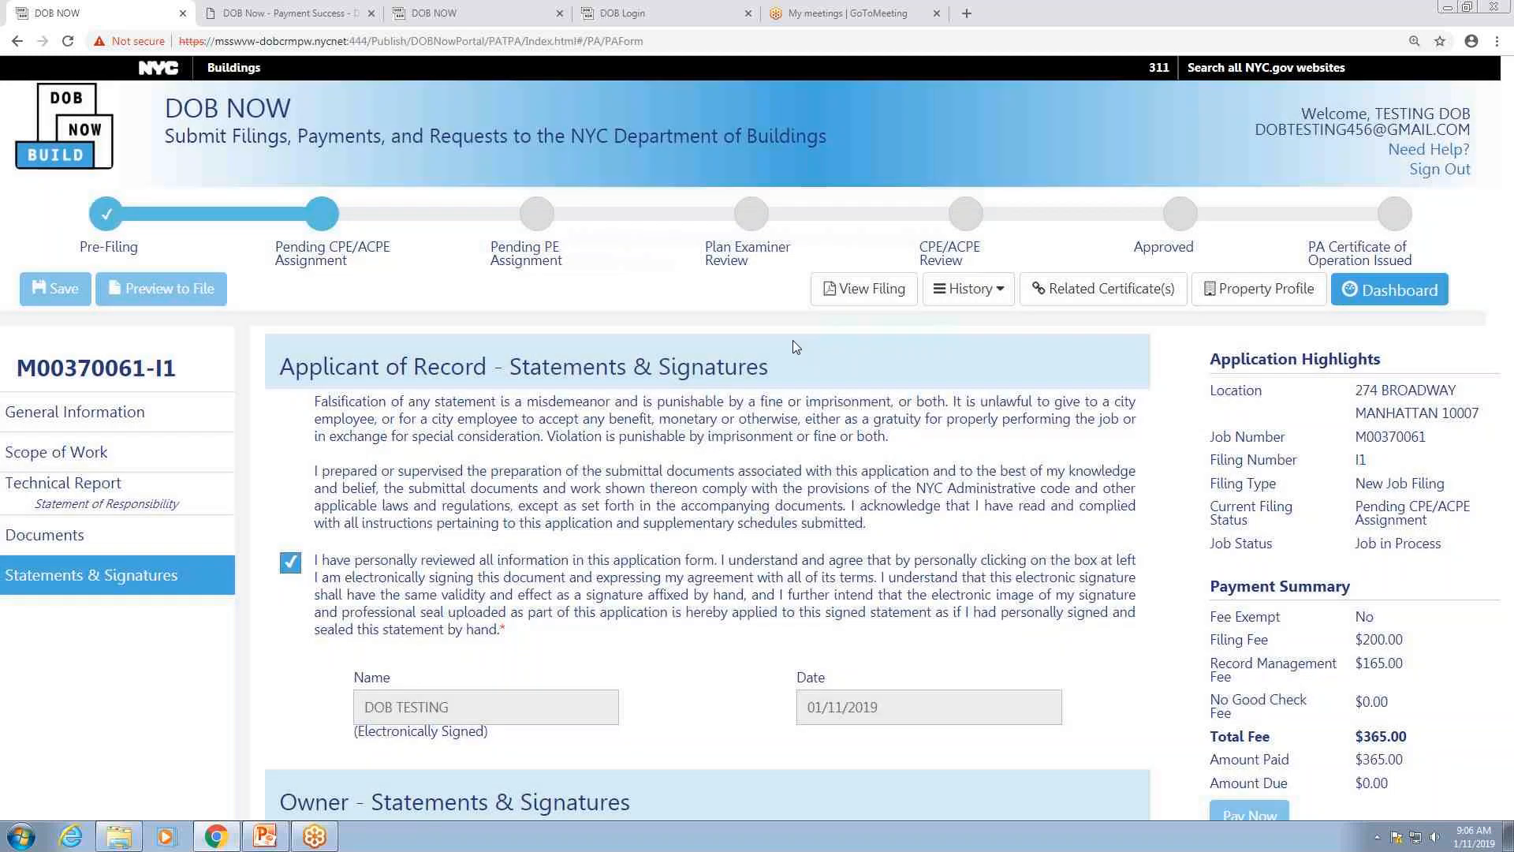